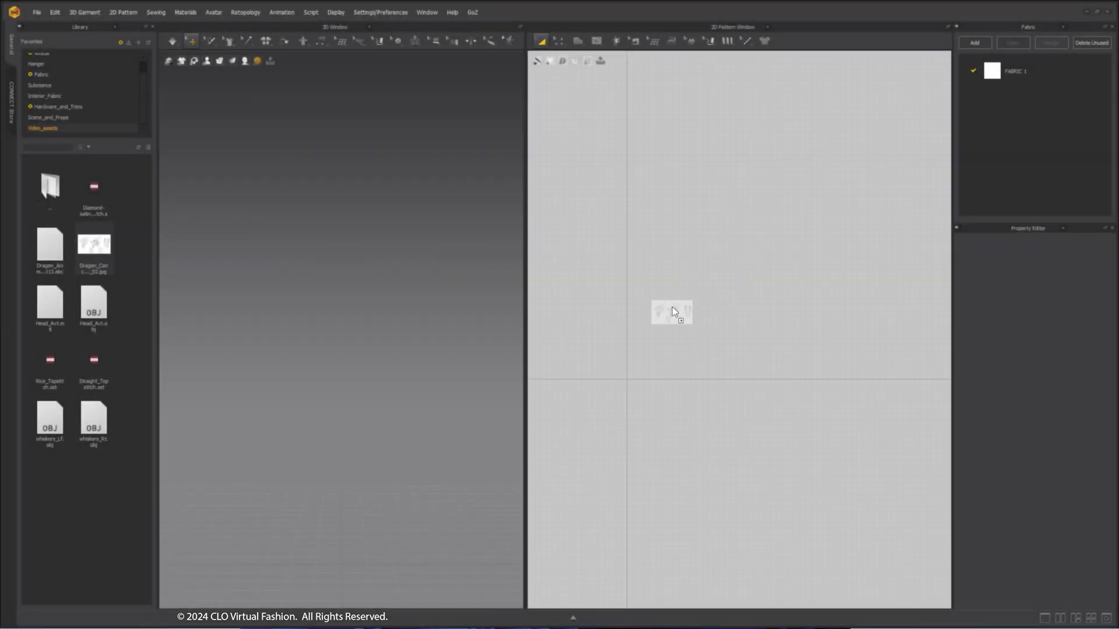
Add the dragon concept sketch from the library to the 2D workspace as a background image scaled to 200%.
{"action": "left_click_drag", "start_coordinate": [673, 311], "coordinate": [673, 311]}
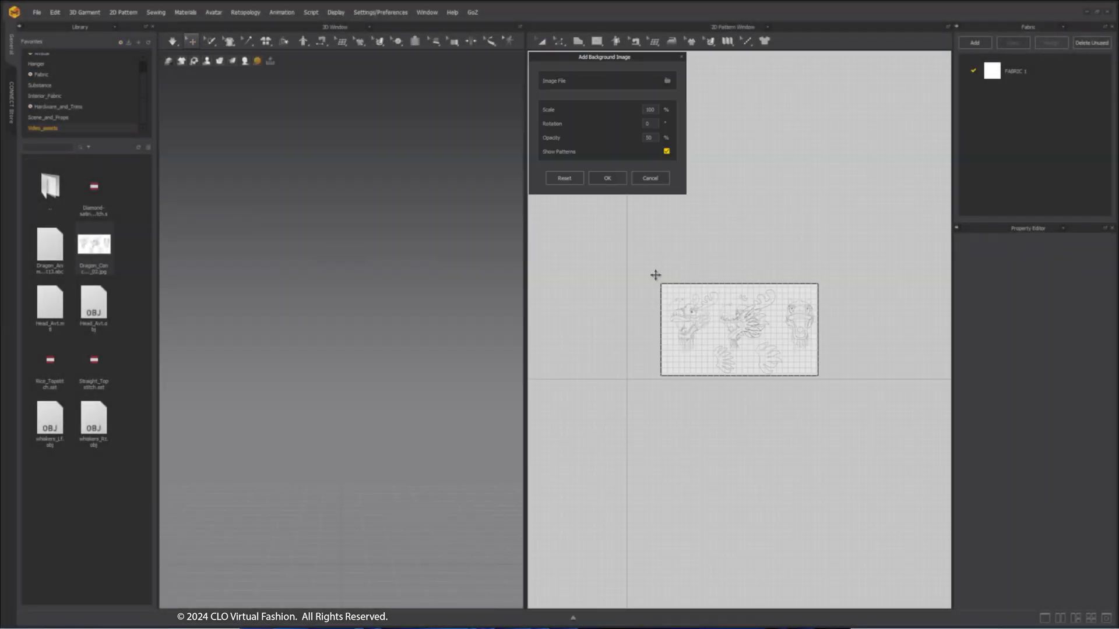
{"action": "type", "text": "200"}
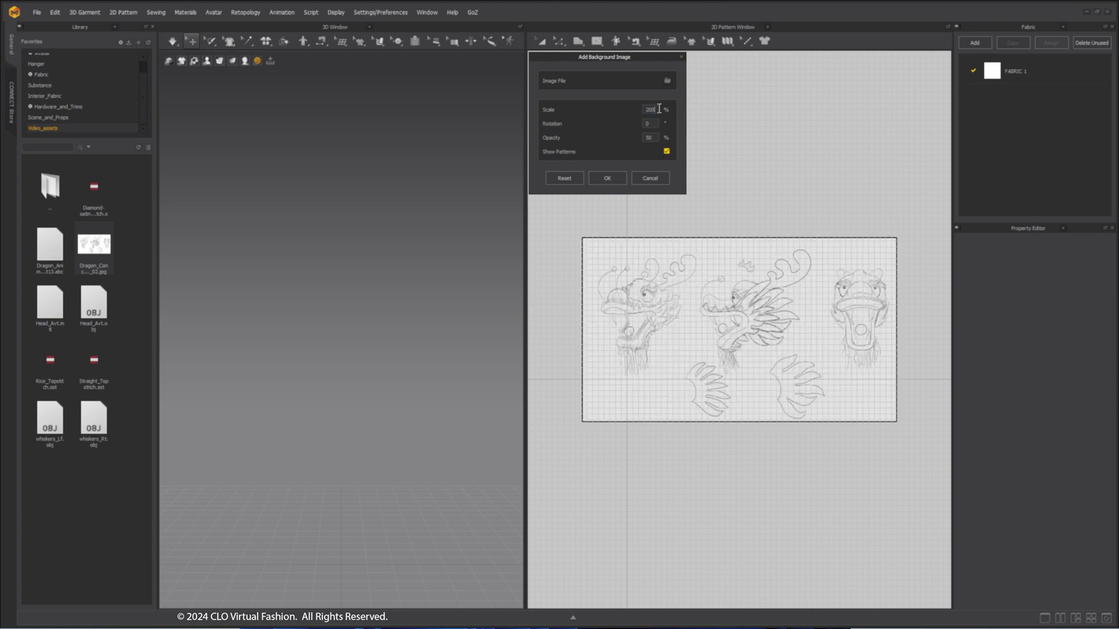
{"action": "left_click", "coordinate": [607, 178]}
Trace the open-mouth lip band on the side-view dragon sketch as a closed, curved polygon pattern.
{"action": "scroll", "coordinate": [692, 307], "scroll_direction": "up", "scroll_amount": 6}
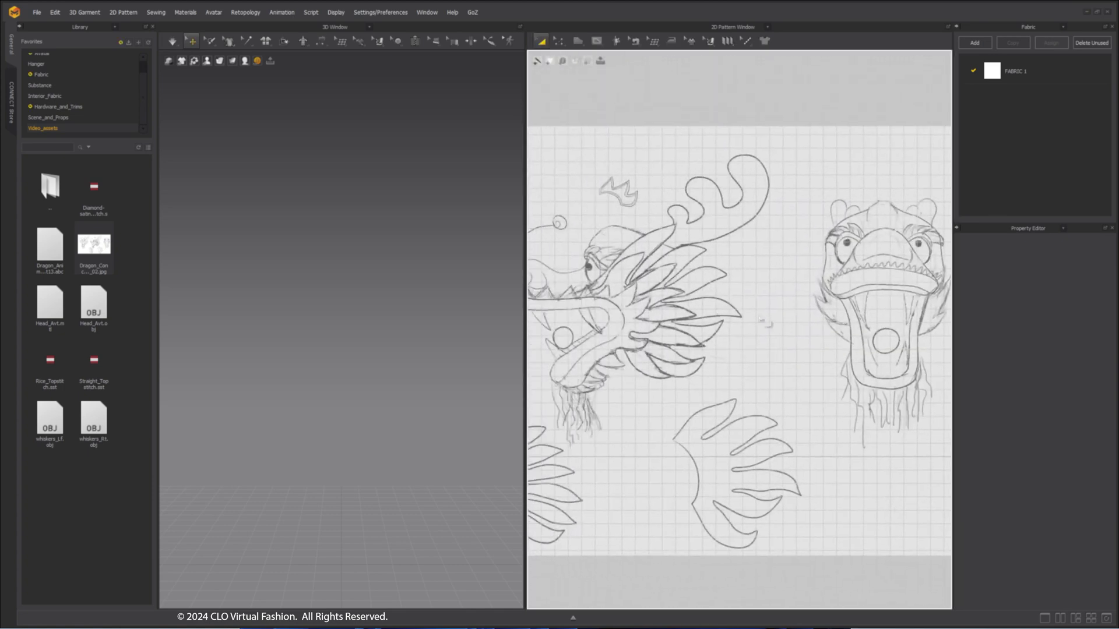
{"action": "scroll", "coordinate": [692, 307], "scroll_direction": "up", "scroll_amount": 5}
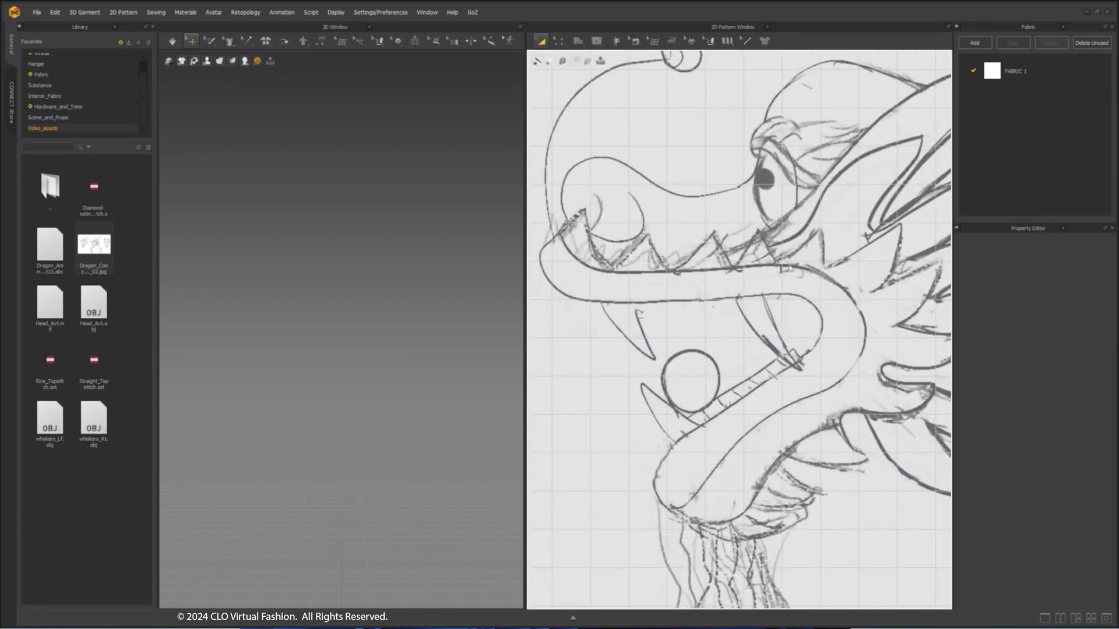
{"action": "left_click", "coordinate": [577, 41]}
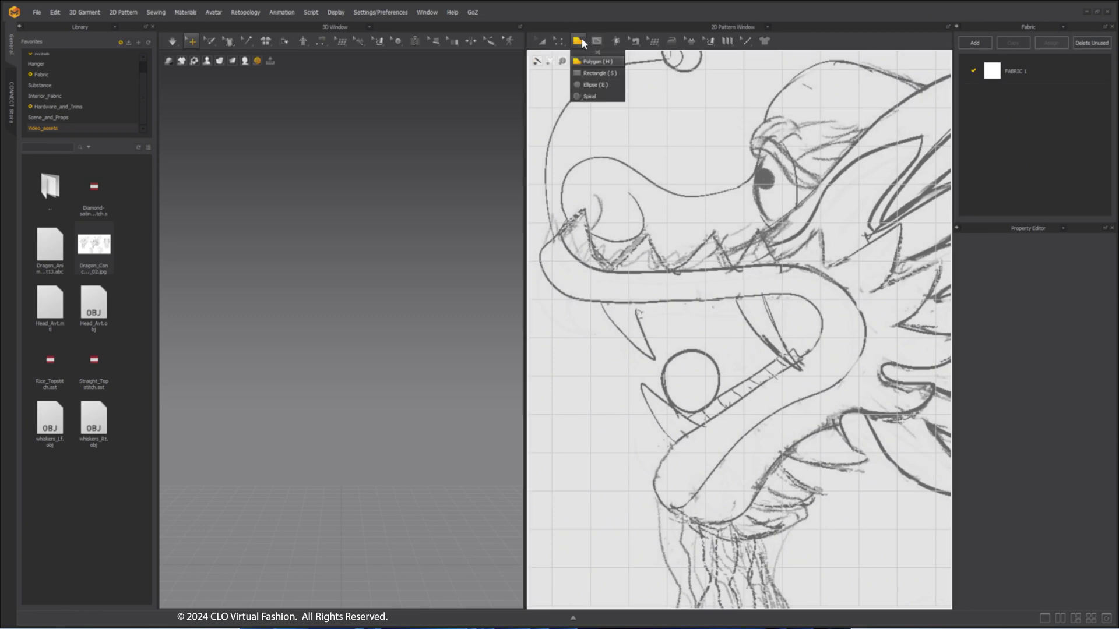
{"action": "left_click", "coordinate": [597, 301]}
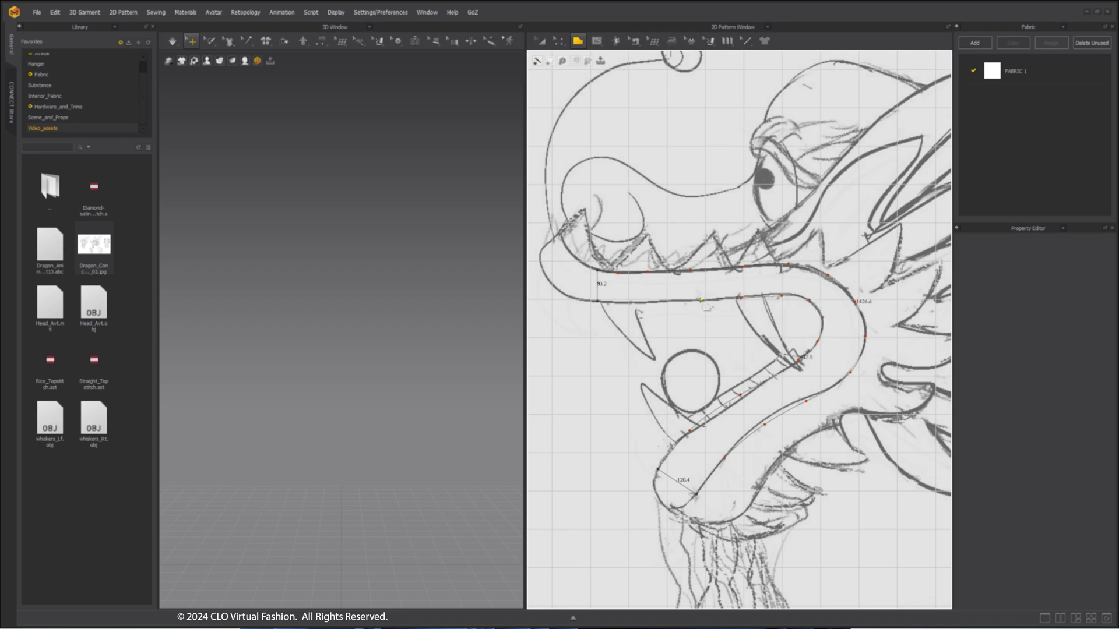
{"action": "left_click", "coordinate": [597, 301]}
Adjust the end corner and curve points along the lip pattern's upper outer edge to follow the sketch line.
{"action": "key", "text": "z"}
{"action": "scroll", "coordinate": [629, 216], "scroll_direction": "up", "scroll_amount": 5}
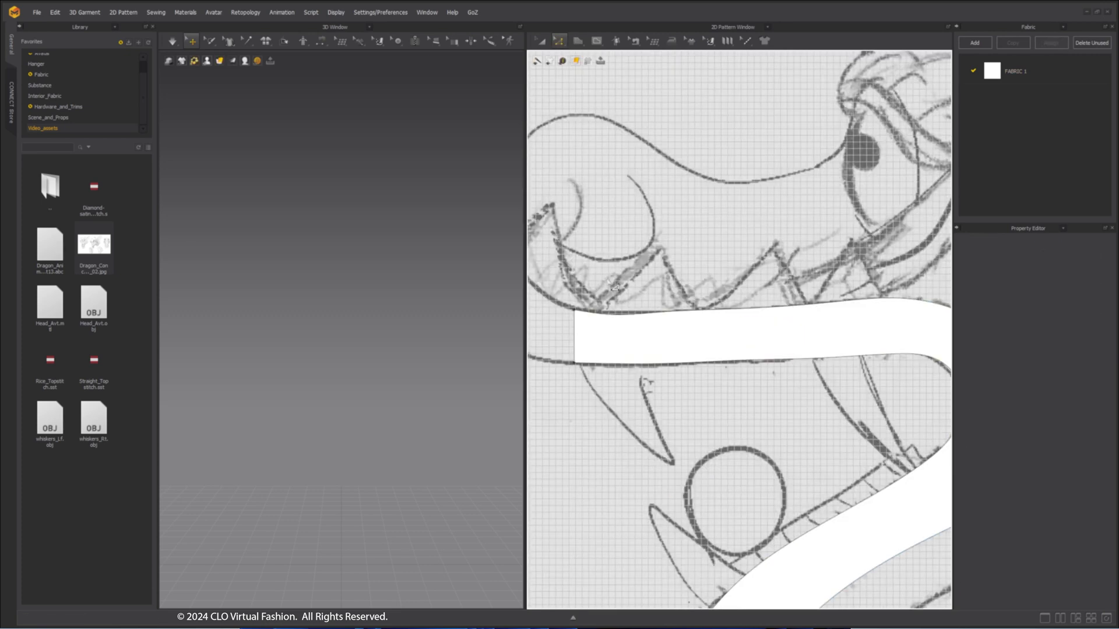
{"action": "left_click", "coordinate": [619, 321]}
{"action": "scroll", "coordinate": [575, 312], "scroll_direction": "up", "scroll_amount": 5}
{"action": "left_click_drag", "start_coordinate": [580, 302], "coordinate": [581, 306]}
{"action": "scroll", "coordinate": [590, 316], "scroll_direction": "down", "scroll_amount": 2}
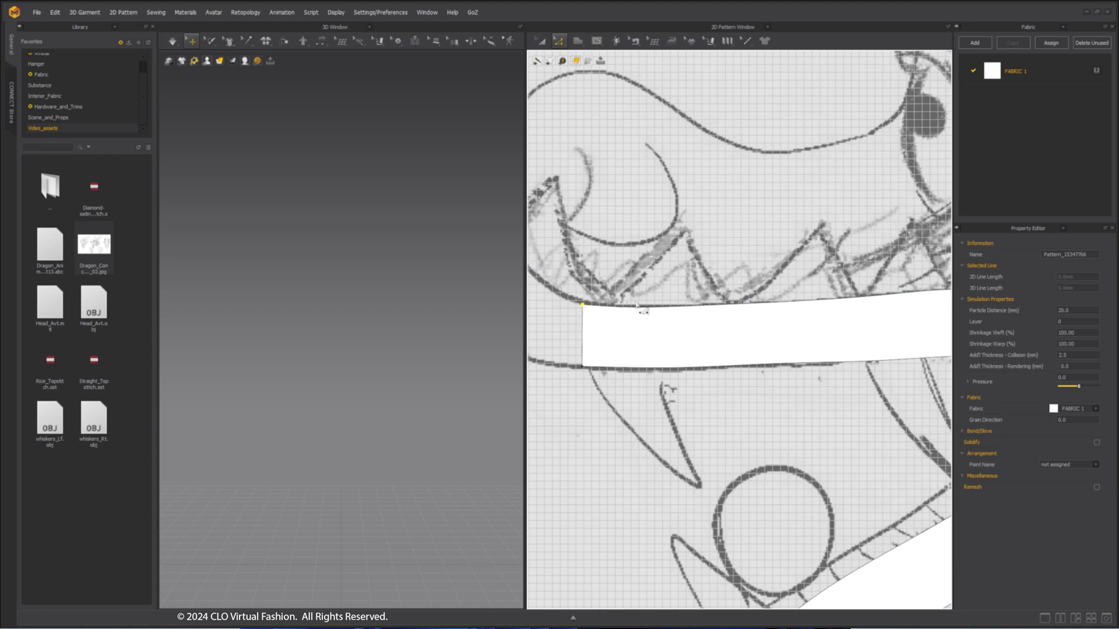
{"action": "scroll", "coordinate": [634, 310], "scroll_direction": "down", "scroll_amount": 4}
{"action": "left_click_drag", "start_coordinate": [675, 301], "coordinate": [675, 305]}
{"action": "middle_click_drag", "start_coordinate": [675, 305], "coordinate": [628, 279]}
{"action": "scroll", "coordinate": [596, 326], "scroll_direction": "up", "scroll_amount": 4}
{"action": "scroll", "coordinate": [595, 326], "scroll_direction": "down", "scroll_amount": 3}
{"action": "left_click_drag", "start_coordinate": [842, 304], "coordinate": [842, 310]}
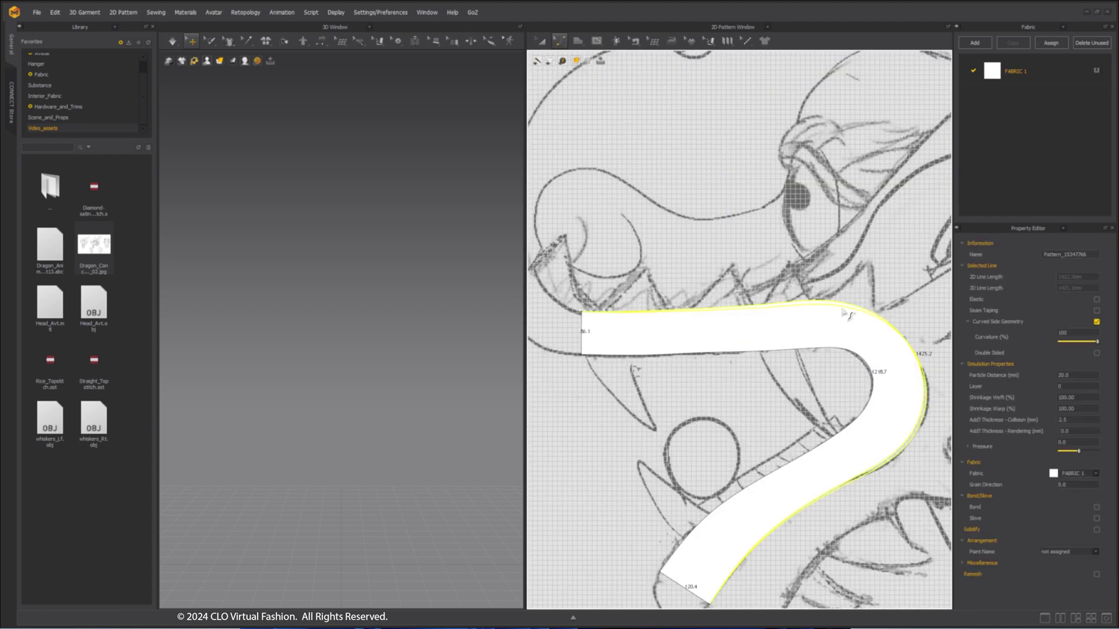
Adjust the corners at the lip pattern's lower end and the inner curve point on its lower arm to match the sketch.
{"action": "middle_click_drag", "start_coordinate": [842, 310], "coordinate": [784, 283]}
{"action": "left_click_drag", "start_coordinate": [681, 530], "coordinate": [680, 534]}
{"action": "middle_click_drag", "start_coordinate": [681, 534], "coordinate": [686, 499]}
{"action": "scroll", "coordinate": [686, 500], "scroll_direction": "up", "scroll_amount": 3}
{"action": "left_click_drag", "start_coordinate": [579, 515], "coordinate": [583, 517]}
{"action": "middle_click_drag", "start_coordinate": [584, 518], "coordinate": [574, 529]}
{"action": "left_click_drag", "start_coordinate": [708, 403], "coordinate": [707, 400]}
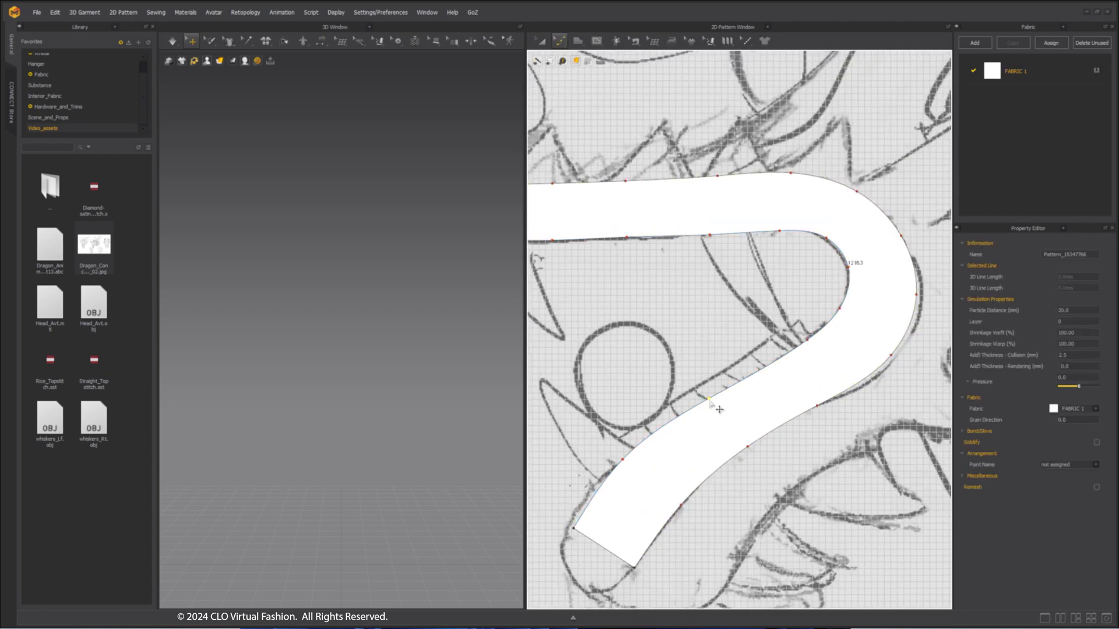
{"action": "scroll", "coordinate": [915, 309], "scroll_direction": "up", "scroll_amount": 2}
{"action": "scroll", "coordinate": [807, 358], "scroll_direction": "down", "scroll_amount": 3}
{"action": "scroll", "coordinate": [670, 472], "scroll_direction": "up", "scroll_amount": 1}
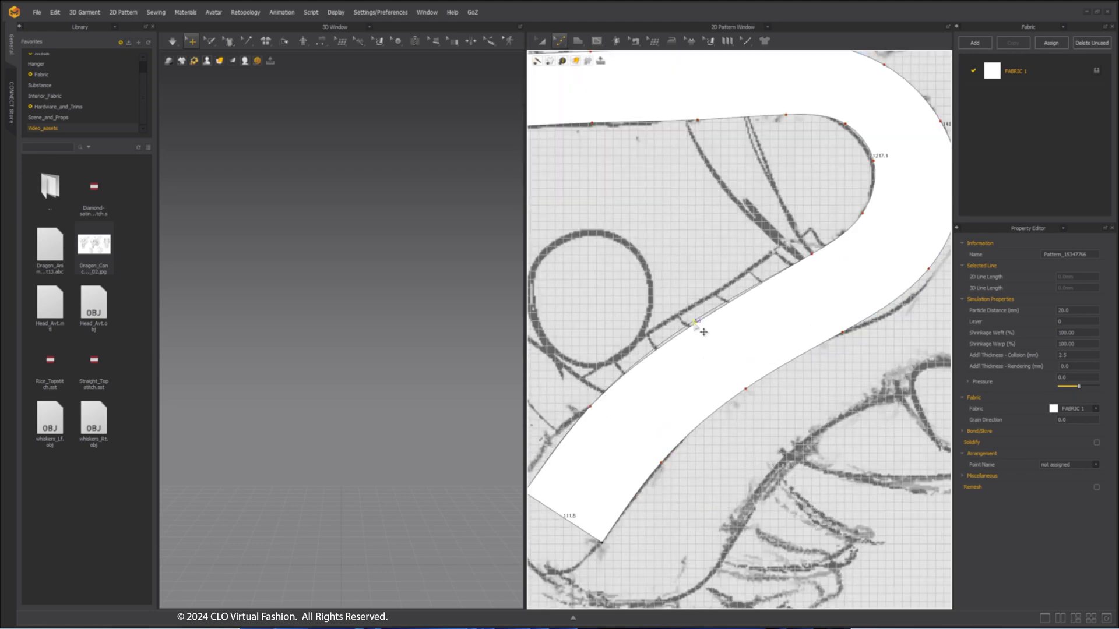
{"action": "scroll", "coordinate": [700, 322], "scroll_direction": "down", "scroll_amount": 3}
{"action": "left_click", "coordinate": [757, 301]}
Reposition the curve points around the lip pattern's bend to follow the corner of the mouth in the sketch.
{"action": "scroll", "coordinate": [709, 319], "scroll_direction": "down", "scroll_amount": 8}
{"action": "scroll", "coordinate": [454, 380], "scroll_direction": "down", "scroll_amount": 5}
{"action": "scroll", "coordinate": [454, 379], "scroll_direction": "up", "scroll_amount": 5}
{"action": "scroll", "coordinate": [662, 316], "scroll_direction": "up", "scroll_amount": 7}
{"action": "middle_click_drag", "start_coordinate": [666, 327], "coordinate": [609, 367]}
{"action": "left_click", "coordinate": [620, 269]}
{"action": "scroll", "coordinate": [349, 361], "scroll_direction": "down", "scroll_amount": 2}
{"action": "scroll", "coordinate": [863, 276], "scroll_direction": "up", "scroll_amount": 3}
{"action": "key", "text": "v"}
{"action": "left_click_drag", "start_coordinate": [778, 260], "coordinate": [769, 261]}
{"action": "scroll", "coordinate": [769, 262], "scroll_direction": "up", "scroll_amount": 3}
{"action": "scroll", "coordinate": [778, 286], "scroll_direction": "down", "scroll_amount": 5}
{"action": "scroll", "coordinate": [769, 327], "scroll_direction": "up", "scroll_amount": 5}
{"action": "left_click_drag", "start_coordinate": [766, 349], "coordinate": [771, 353]}
Fine-tune the curve points along the inner edge of the lip pattern's upper arm.
{"action": "scroll", "coordinate": [772, 354], "scroll_direction": "down", "scroll_amount": 2}
{"action": "middle_click_drag", "start_coordinate": [822, 404], "coordinate": [704, 392]}
{"action": "left_click_drag", "start_coordinate": [844, 342], "coordinate": [846, 339]}
{"action": "middle_click_drag", "start_coordinate": [839, 326], "coordinate": [869, 353]}
{"action": "left_click", "coordinate": [793, 293]}
{"action": "scroll", "coordinate": [783, 291], "scroll_direction": "down", "scroll_amount": 7}
{"action": "key", "text": "v"}
{"action": "scroll", "coordinate": [736, 350], "scroll_direction": "up", "scroll_amount": 5}
{"action": "left_click_drag", "start_coordinate": [727, 301], "coordinate": [726, 299]}
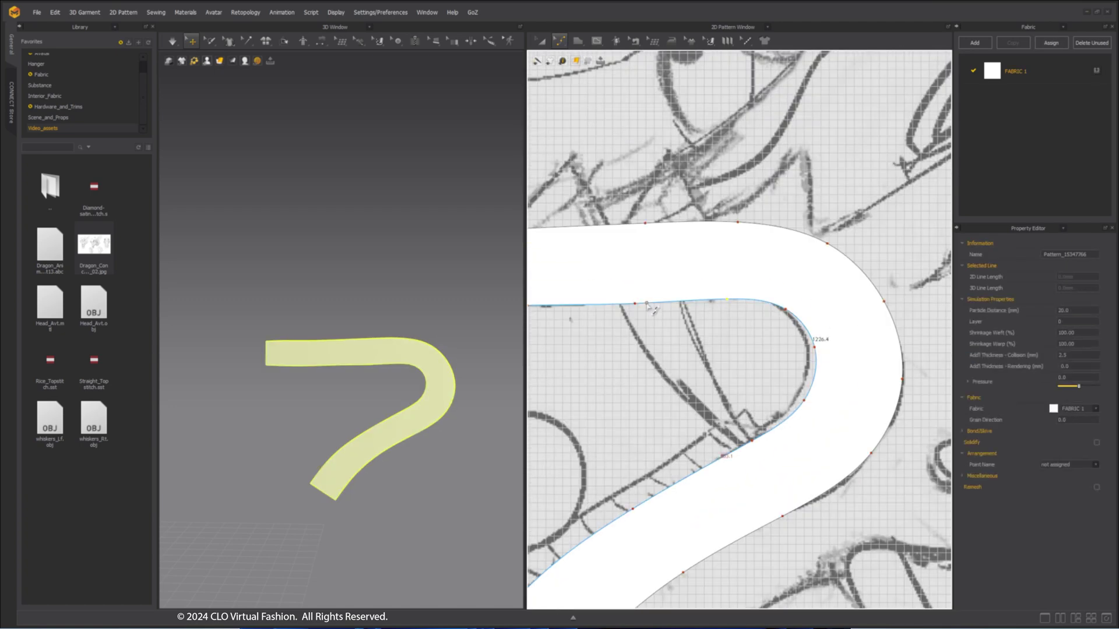
{"action": "left_click_drag", "start_coordinate": [635, 304], "coordinate": [637, 300]}
{"action": "scroll", "coordinate": [639, 305], "scroll_direction": "down", "scroll_amount": 4}
{"action": "middle_click_drag", "start_coordinate": [641, 308], "coordinate": [850, 335]}
{"action": "scroll", "coordinate": [784, 329], "scroll_direction": "up", "scroll_amount": 4}
{"action": "left_click_drag", "start_coordinate": [776, 331], "coordinate": [776, 329]}
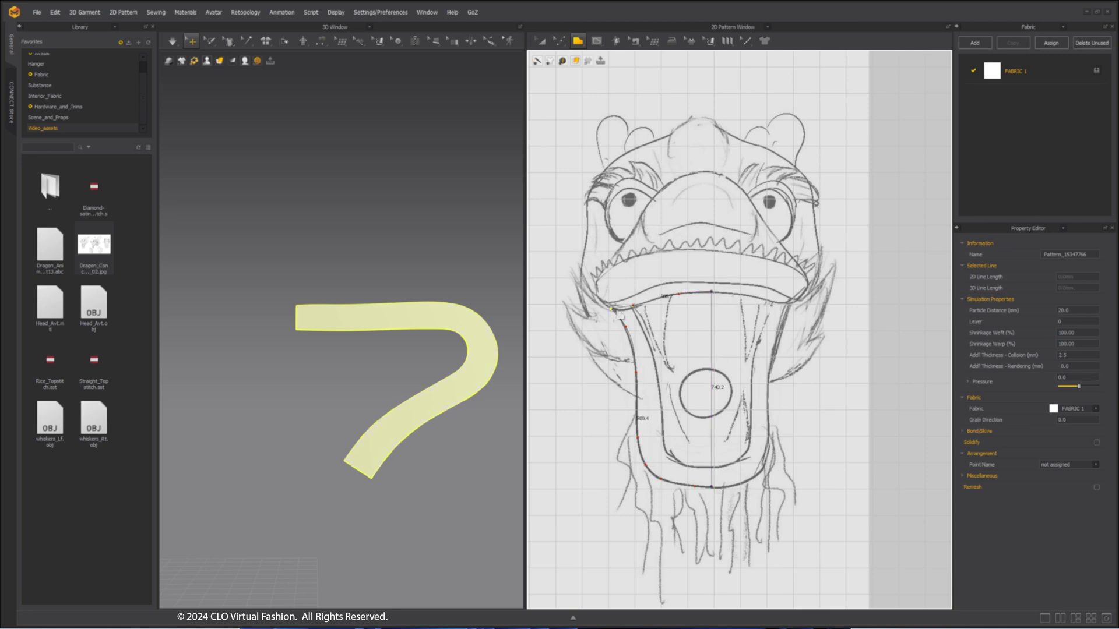
Trace half of the open mouth on the front-view sketch and unfold it about the centre line with symmetric editing and sewing.
{"action": "left_click", "coordinate": [635, 305]}
{"action": "scroll", "coordinate": [664, 315], "scroll_direction": "up", "scroll_amount": 3}
{"action": "key", "text": "z"}
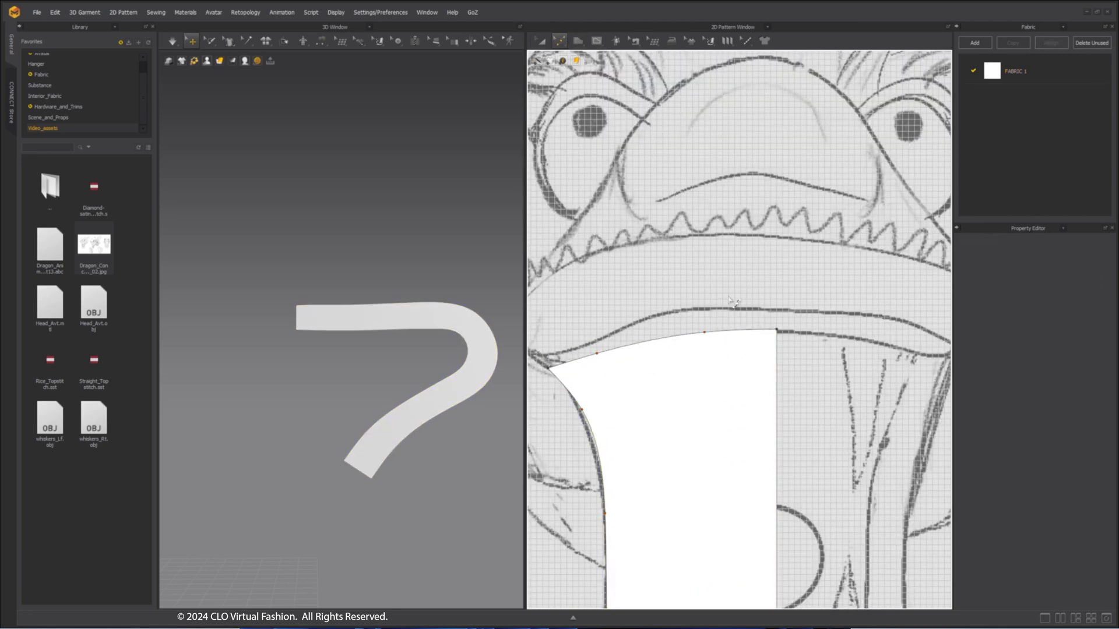
{"action": "scroll", "coordinate": [744, 356], "scroll_direction": "down", "scroll_amount": 3}
{"action": "right_click", "coordinate": [761, 385]}
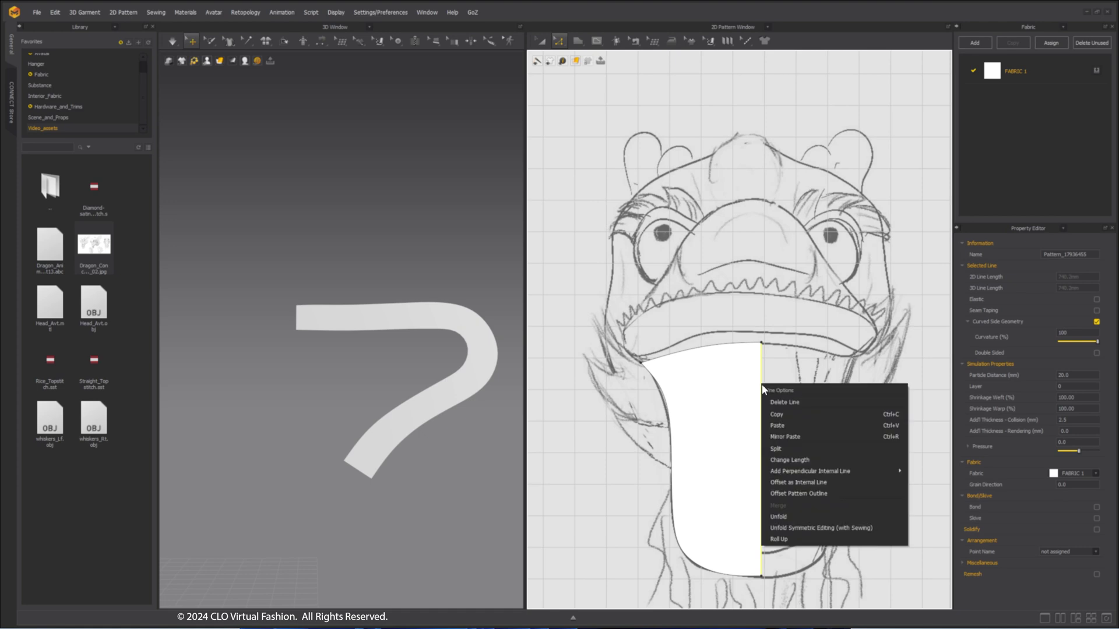
{"action": "left_click", "coordinate": [844, 528]}
{"action": "scroll", "coordinate": [781, 411], "scroll_direction": "down", "scroll_amount": 2}
Make the patterns translucent and shift the unfolded mouth pattern to align with the front-view sketch.
{"action": "left_click", "coordinate": [579, 61]}
{"action": "left_click", "coordinate": [584, 93]}
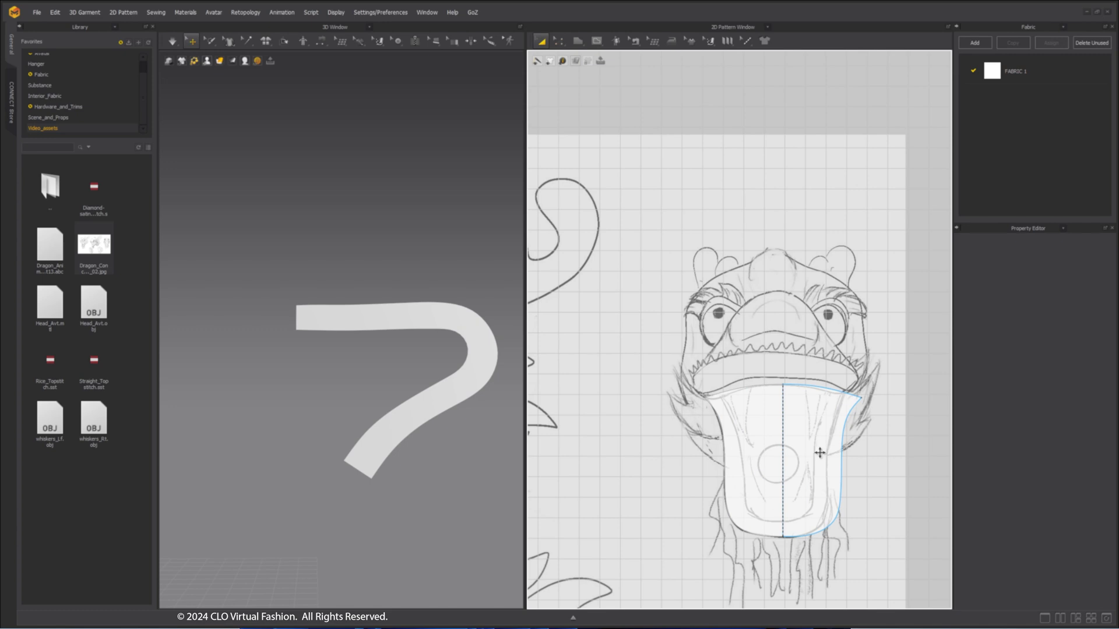
{"action": "left_click", "coordinate": [843, 454]}
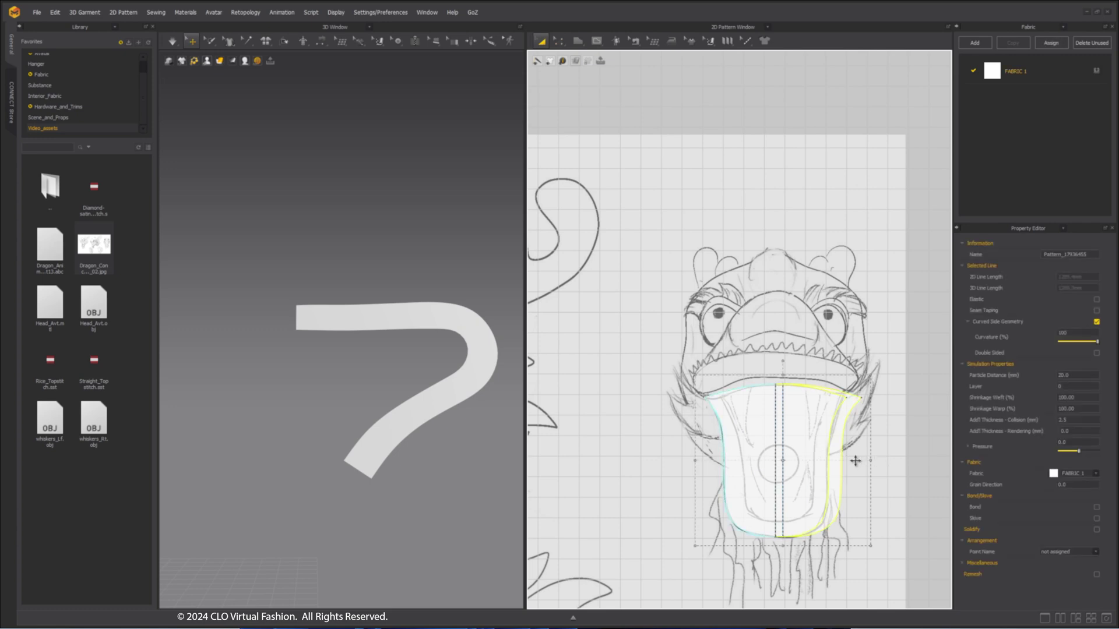
Paste a copy of the mouth pattern above the original for the upper mouth.
{"action": "scroll", "coordinate": [765, 373], "scroll_direction": "down", "scroll_amount": 6}
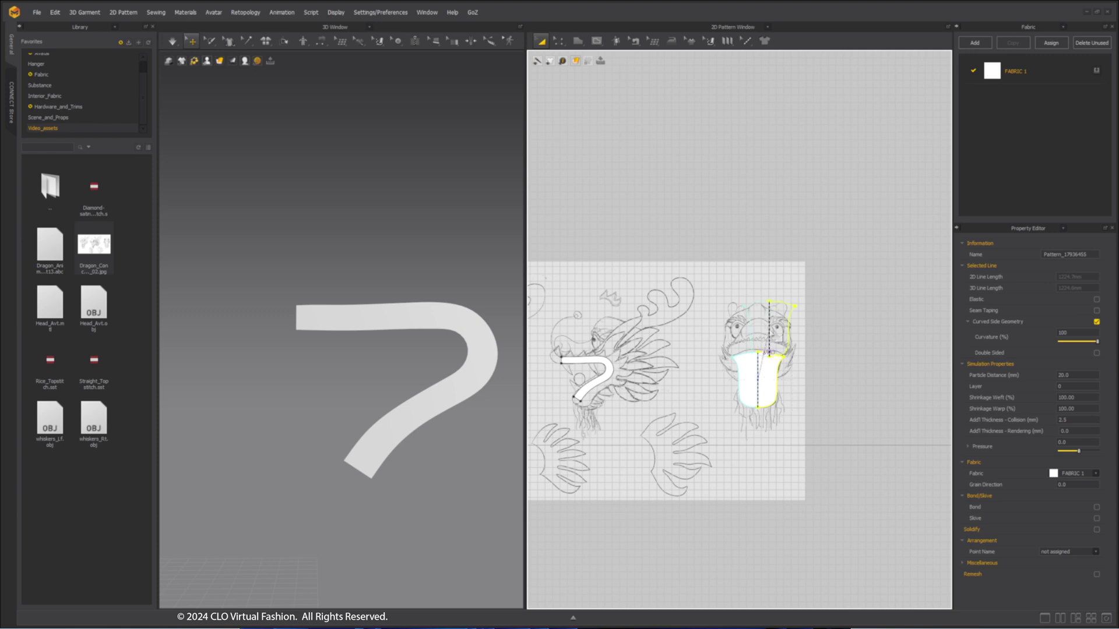
{"action": "left_click", "coordinate": [760, 319]}
{"action": "scroll", "coordinate": [382, 312], "scroll_direction": "down", "scroll_amount": 5}
Rotate and move the two mouth patterns in 3D to form the roof and floor of the mouth beside the lip.
{"action": "right_click_drag", "start_coordinate": [382, 312], "coordinate": [408, 343]}
{"action": "left_click", "coordinate": [382, 353]}
{"action": "left_click_drag", "start_coordinate": [404, 382], "coordinate": [368, 379]}
{"action": "left_click_drag", "start_coordinate": [381, 350], "coordinate": [287, 403]}
{"action": "right_click_drag", "start_coordinate": [349, 373], "coordinate": [373, 379]}
{"action": "left_click_drag", "start_coordinate": [491, 363], "coordinate": [357, 462]}
{"action": "right_click_drag", "start_coordinate": [357, 462], "coordinate": [369, 465]}
{"action": "left_click_drag", "start_coordinate": [465, 300], "coordinate": [349, 414]}
{"action": "right_click_drag", "start_coordinate": [350, 413], "coordinate": [332, 380]}
{"action": "right_click", "coordinate": [299, 436]}
{"action": "left_click", "coordinate": [349, 292]}
{"action": "right_click_drag", "start_coordinate": [350, 293], "coordinate": [277, 293]}
{"action": "left_click_drag", "start_coordinate": [337, 400], "coordinate": [342, 460]}
{"action": "right_click_drag", "start_coordinate": [342, 460], "coordinate": [431, 396]}
{"action": "left_click", "coordinate": [454, 373]}
Flip the copied mouth pattern vertically above the original in the 2D layout.
{"action": "left_click", "coordinate": [770, 321]}
{"action": "left_click_drag", "start_coordinate": [757, 274], "coordinate": [758, 359]}
{"action": "left_click", "coordinate": [824, 331]}
Move the side curve points of the upper mouth pattern to reshape it into a smooth taper towards its rounded end.
{"action": "scroll", "coordinate": [805, 311], "scroll_direction": "up", "scroll_amount": 4}
{"action": "left_click", "coordinate": [560, 41]}
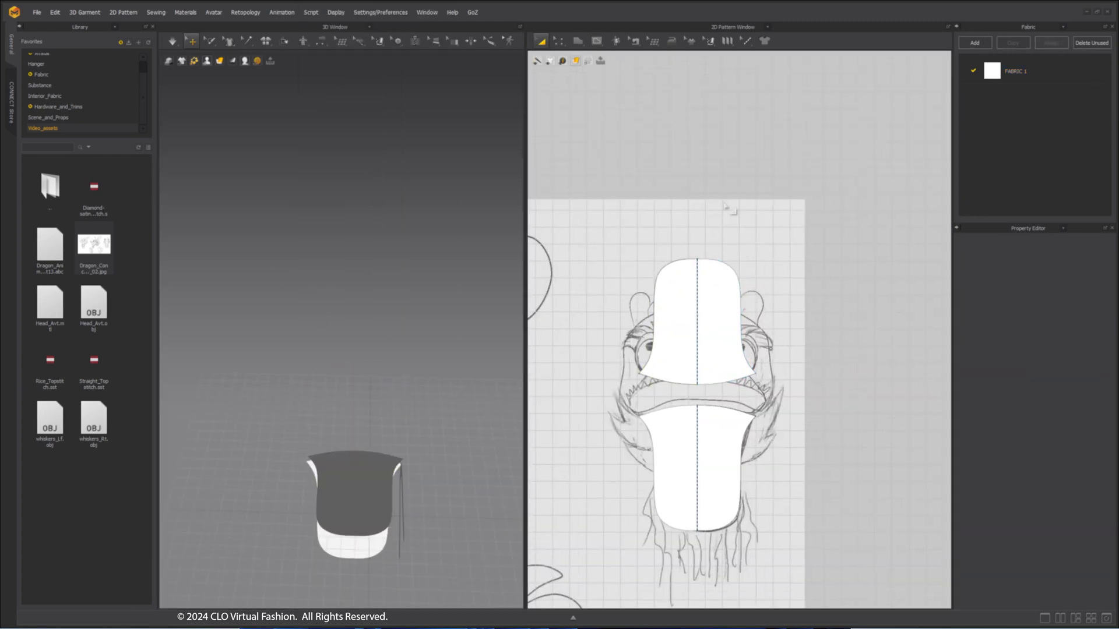
{"action": "left_click_drag", "start_coordinate": [655, 288], "coordinate": [664, 288]}
{"action": "scroll", "coordinate": [651, 332], "scroll_direction": "up", "scroll_amount": 3}
{"action": "left_click_drag", "start_coordinate": [656, 328], "coordinate": [663, 328]}
{"action": "left_click", "coordinate": [654, 381]}
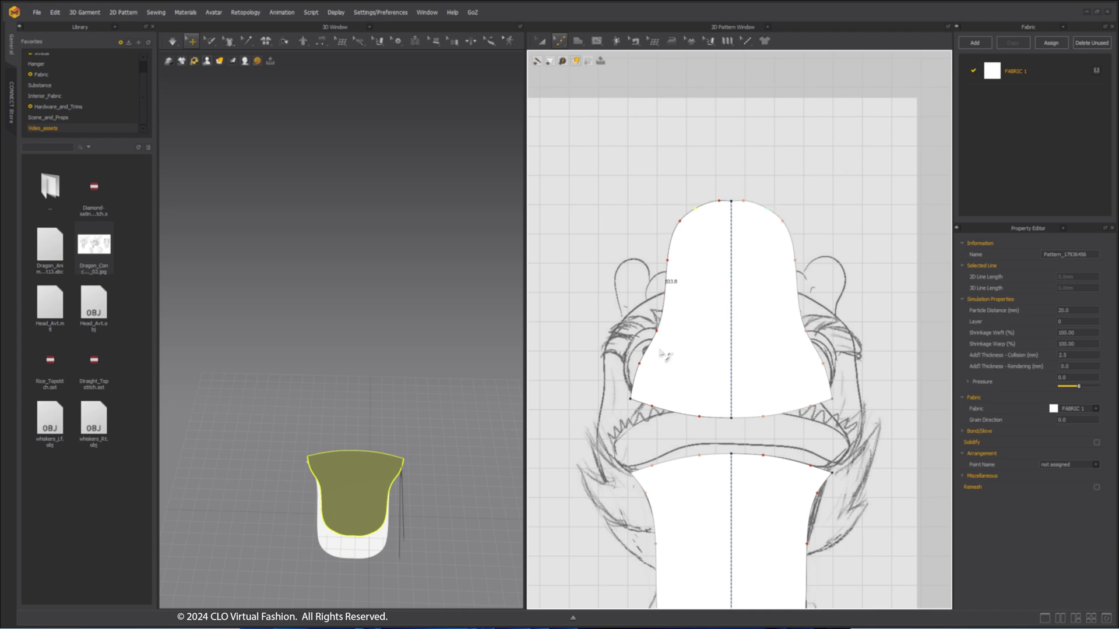
{"action": "left_click_drag", "start_coordinate": [687, 225], "coordinate": [667, 324]}
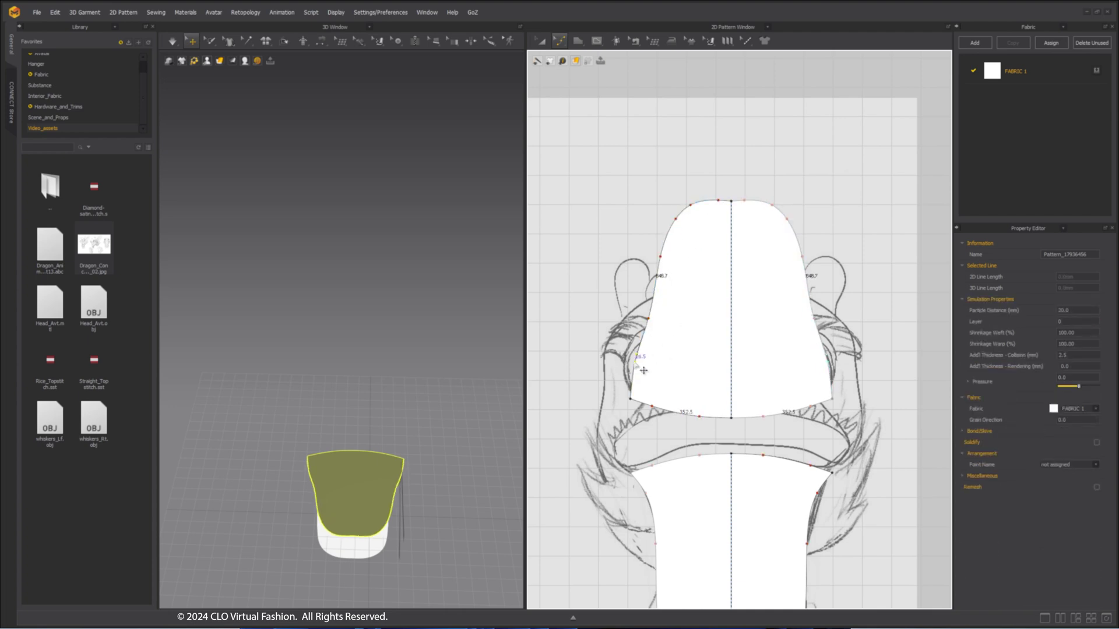
Refine the curvature of the upper mouth pattern's side edge.
{"action": "scroll", "coordinate": [637, 250], "scroll_direction": "up", "scroll_amount": 2}
{"action": "scroll", "coordinate": [618, 285], "scroll_direction": "down", "scroll_amount": 4}
{"action": "key", "text": "c"}
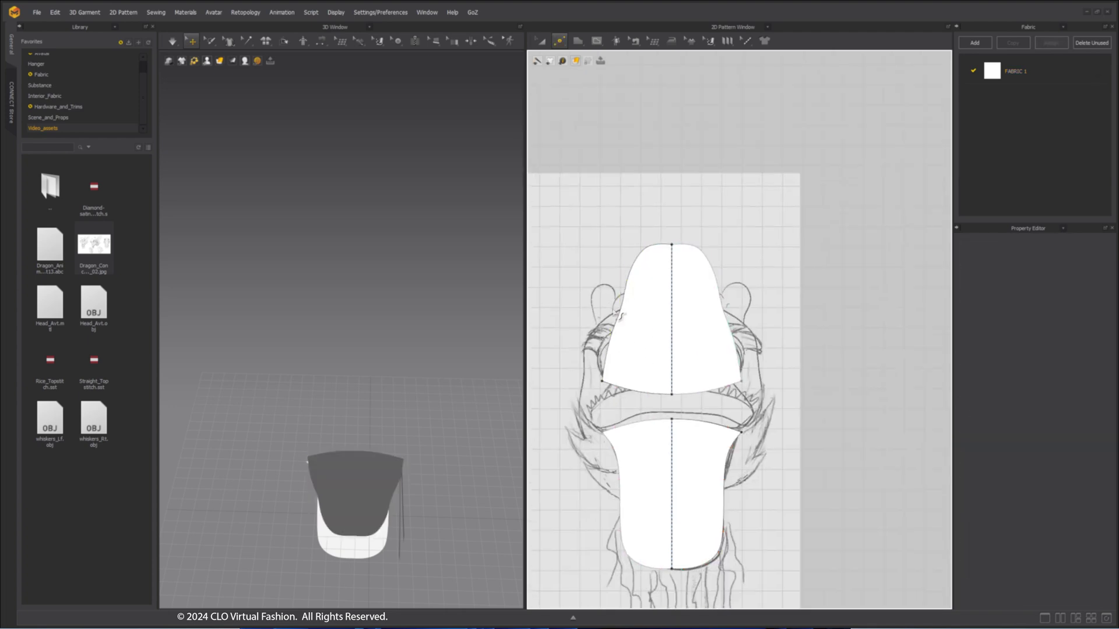
{"action": "scroll", "coordinate": [618, 350], "scroll_direction": "up", "scroll_amount": 2}
{"action": "scroll", "coordinate": [652, 233], "scroll_direction": "up", "scroll_amount": 4}
{"action": "left_click_drag", "start_coordinate": [641, 245], "coordinate": [645, 251]}
{"action": "scroll", "coordinate": [647, 252], "scroll_direction": "down", "scroll_amount": 3}
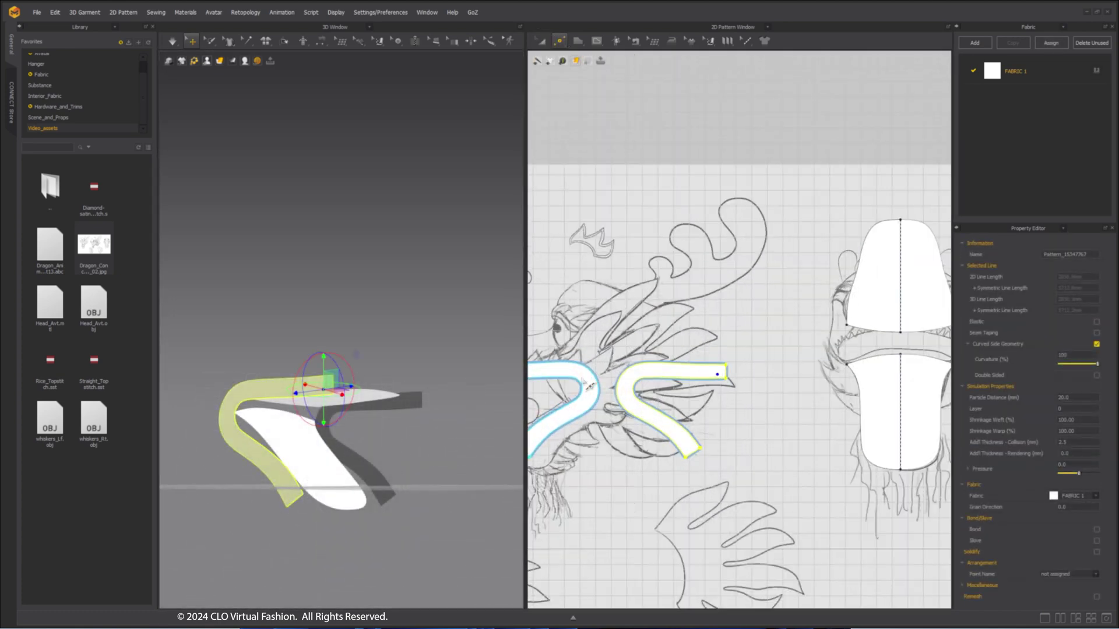
Add a point at the middle of the inner bend on the symmetric lip patterns.
{"action": "scroll", "coordinate": [588, 385], "scroll_direction": "up", "scroll_amount": 3}
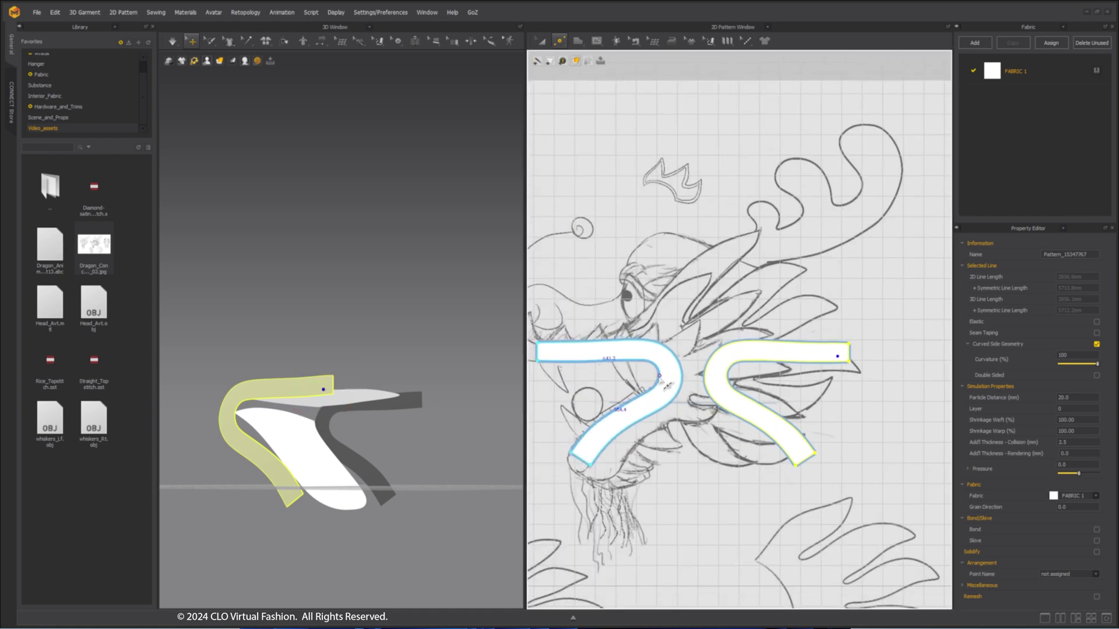
{"action": "left_click", "coordinate": [659, 374]}
{"action": "scroll", "coordinate": [809, 374], "scroll_direction": "down", "scroll_amount": 4}
{"action": "middle_click_drag", "start_coordinate": [813, 374], "coordinate": [682, 357]}
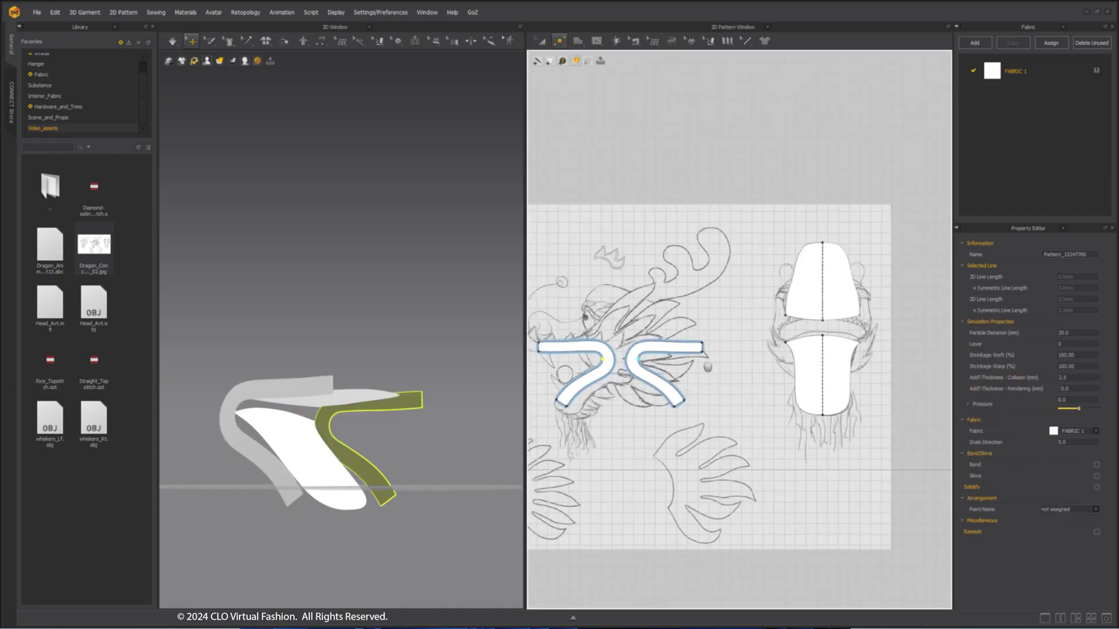
Sew the upper arm's inner edge on the mirrored lip pattern to the side edge of the upper mouth pattern.
{"action": "right_click_drag", "start_coordinate": [402, 376], "coordinate": [399, 428]}
{"action": "left_click", "coordinate": [370, 380]}
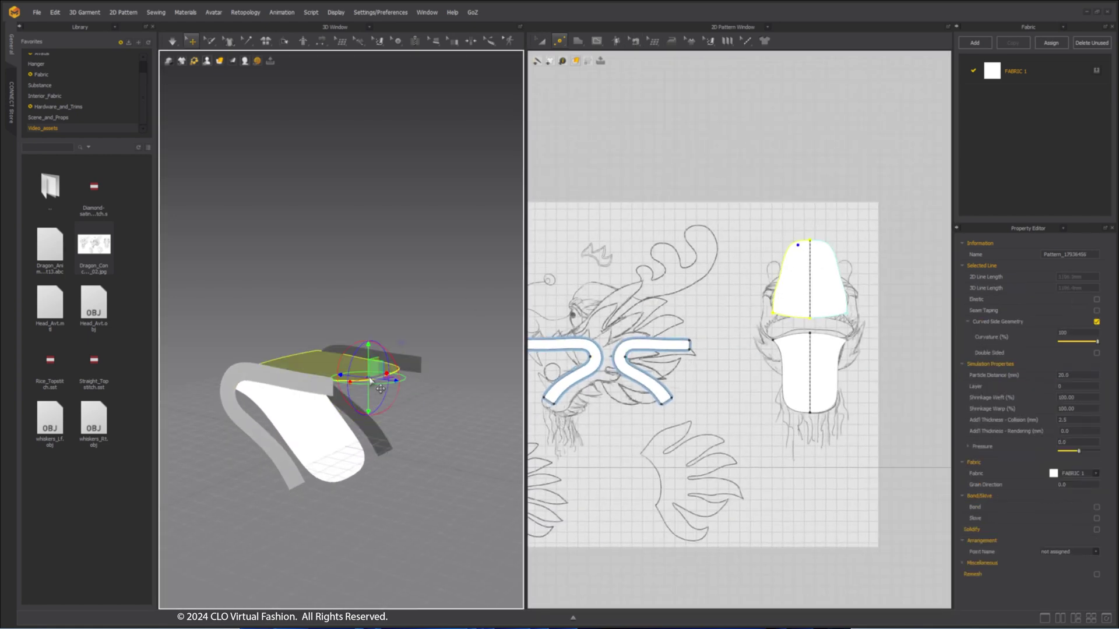
{"action": "left_click", "coordinate": [336, 400]}
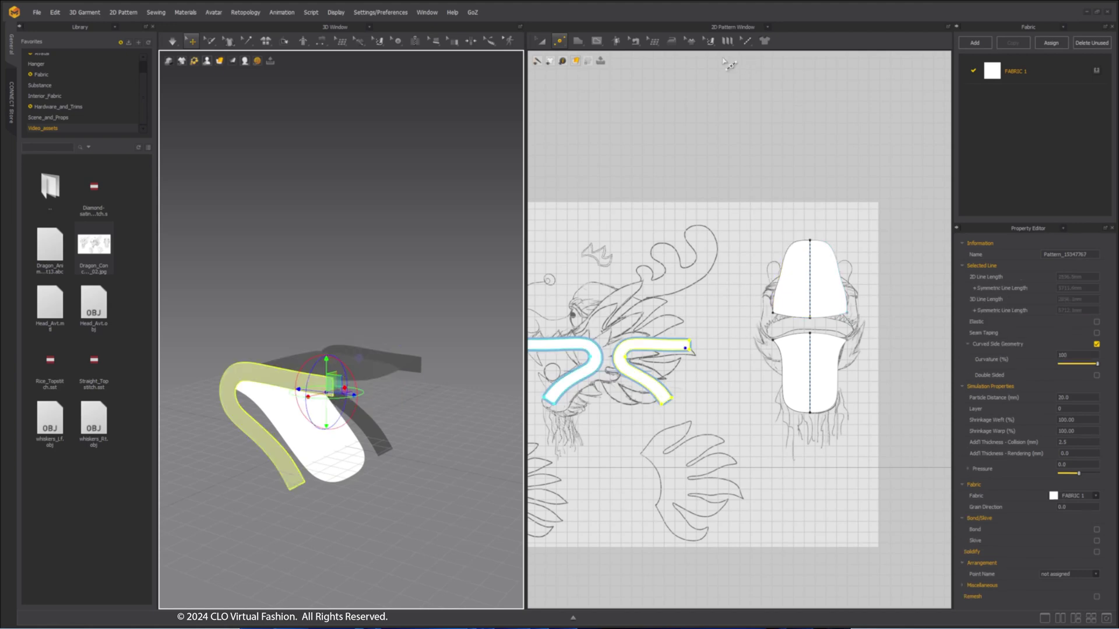
{"action": "left_click", "coordinate": [635, 42]}
{"action": "left_click", "coordinate": [635, 42]}
{"action": "left_click", "coordinate": [659, 95]}
{"action": "left_click", "coordinate": [659, 96]}
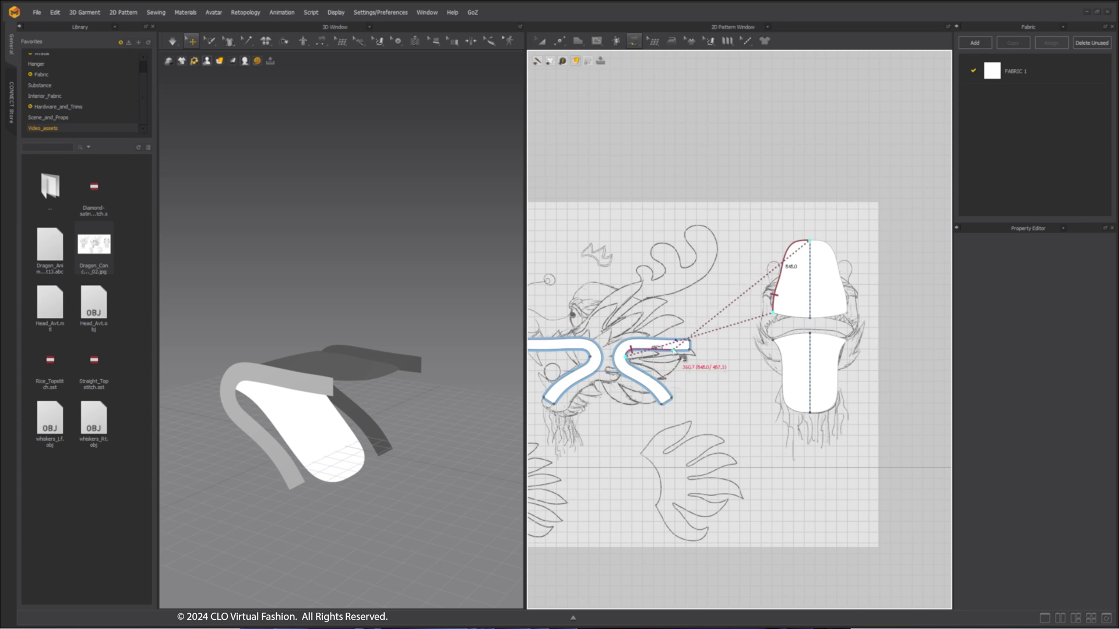
{"action": "scroll", "coordinate": [674, 350], "scroll_direction": "up", "scroll_amount": 2}
{"action": "left_click", "coordinate": [695, 349]}
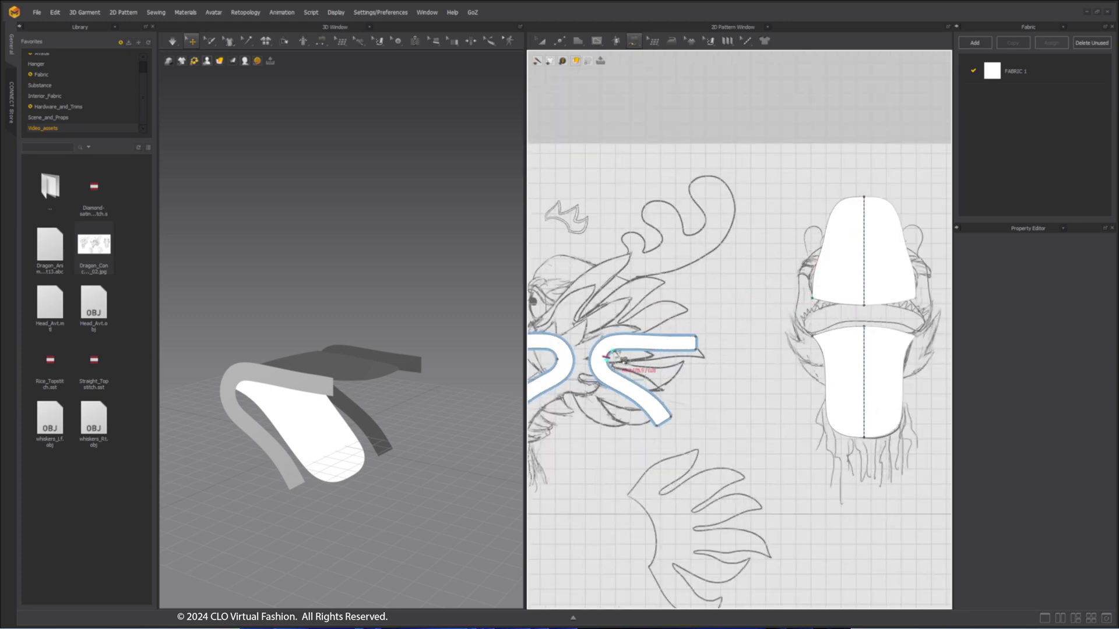
{"action": "left_click", "coordinate": [812, 298]}
{"action": "left_click", "coordinate": [836, 207]}
Check the upper mouth's side edge against the sewn lip length and use Calculator to find the difference, starting from 848.
{"action": "right_click_drag", "start_coordinate": [388, 322], "coordinate": [409, 309]}
{"action": "scroll", "coordinate": [845, 250], "scroll_direction": "up", "scroll_amount": 5}
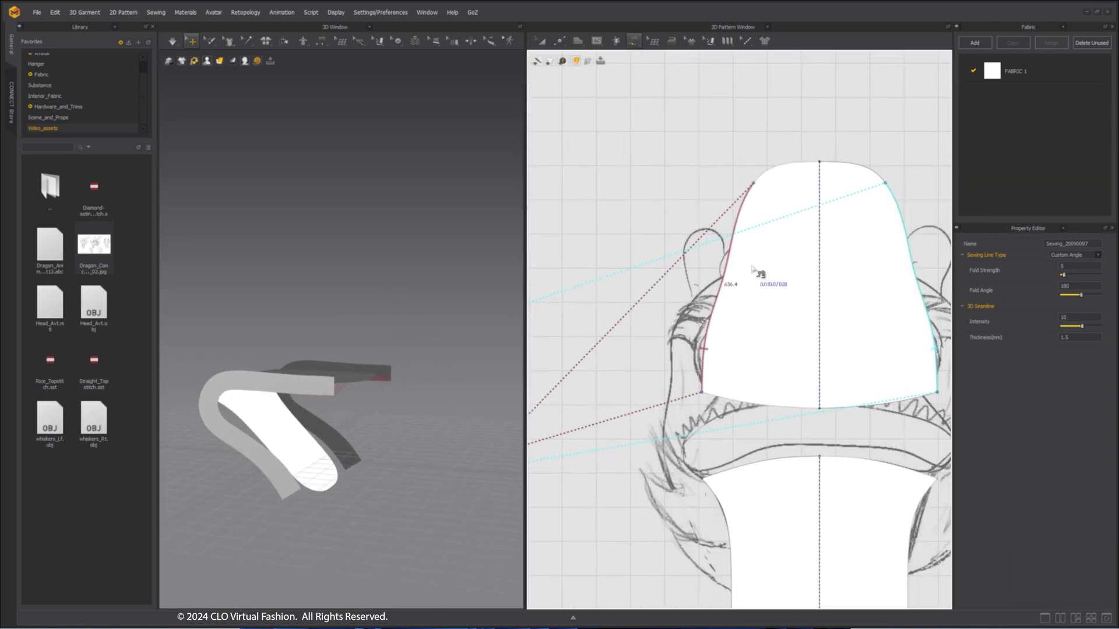
{"action": "left_click", "coordinate": [630, 42]}
{"action": "key", "text": "z"}
{"action": "left_click", "coordinate": [753, 157]}
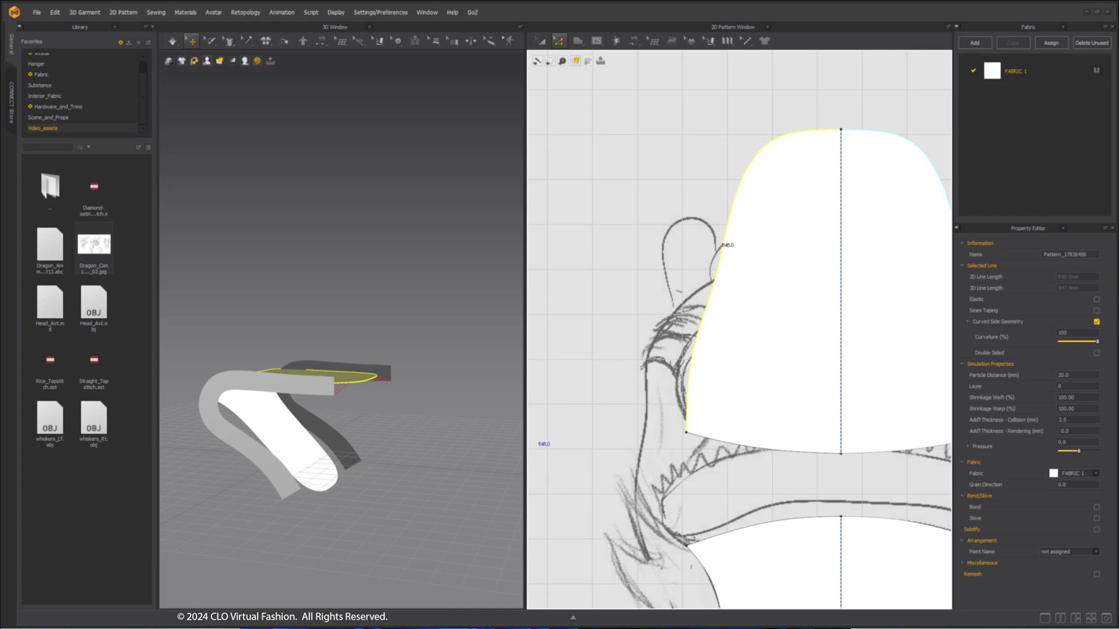
{"action": "key", "text": "alt+Tab"}
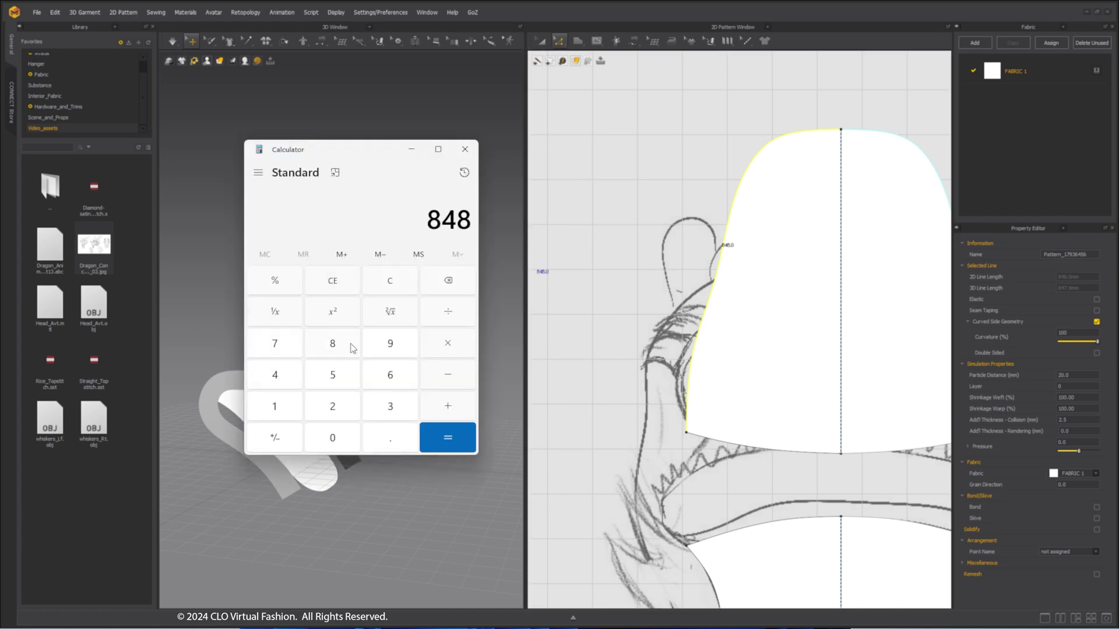
{"action": "key", "text": "alt+Tab"}
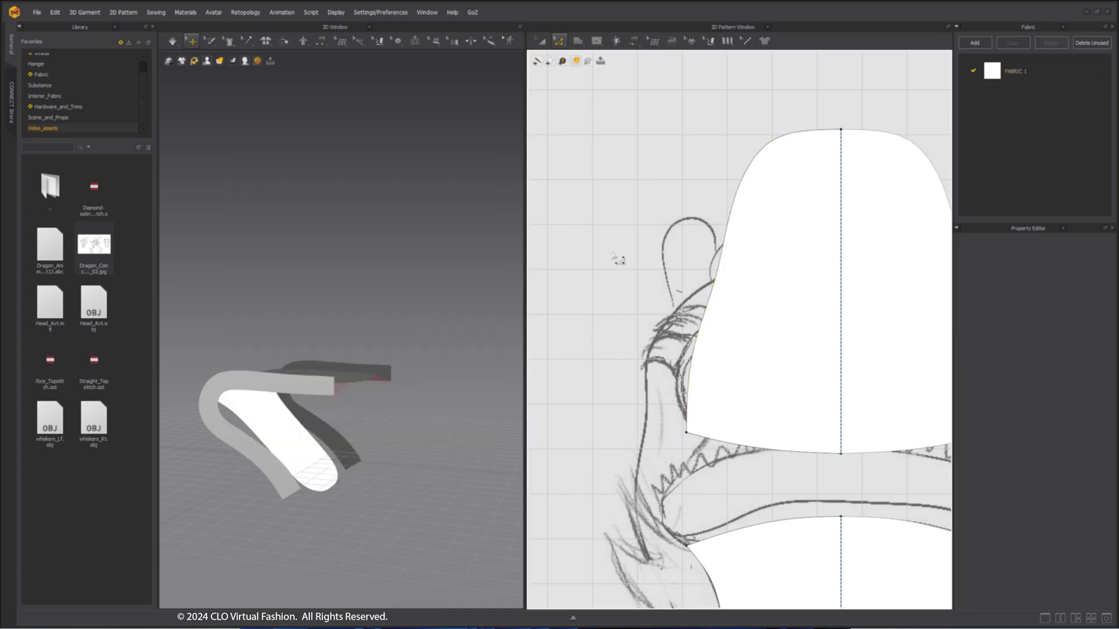
Extend the end of the symmetric lips' upper arm with an outline offset of 211.6 mm.
{"action": "scroll", "coordinate": [632, 292], "scroll_direction": "down", "scroll_amount": 5}
{"action": "right_click", "coordinate": [618, 345]}
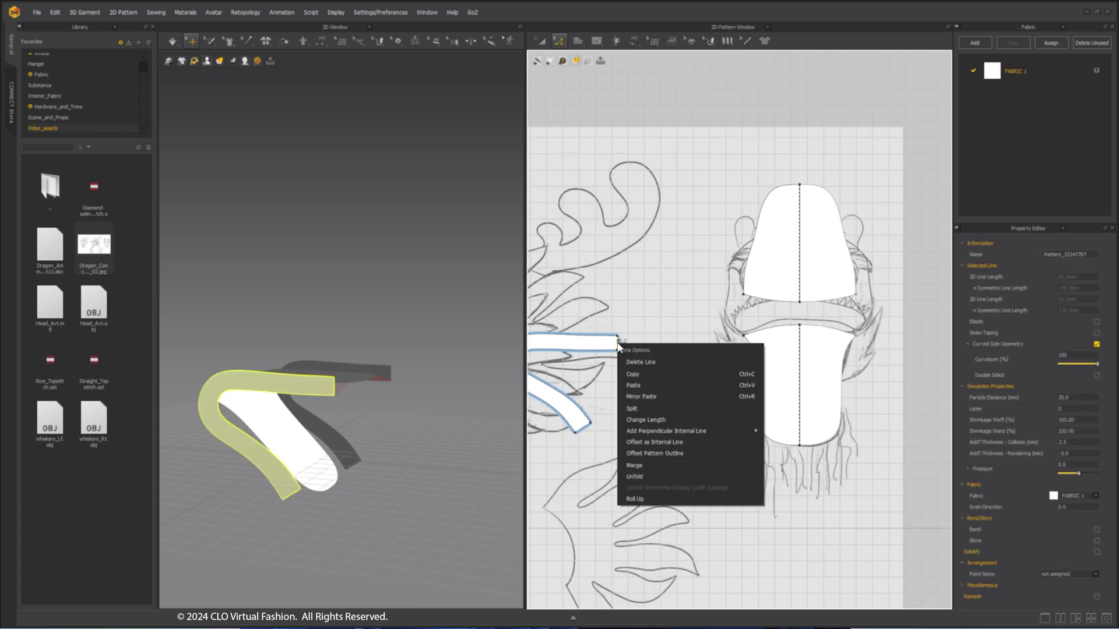
{"action": "left_click", "coordinate": [699, 453]}
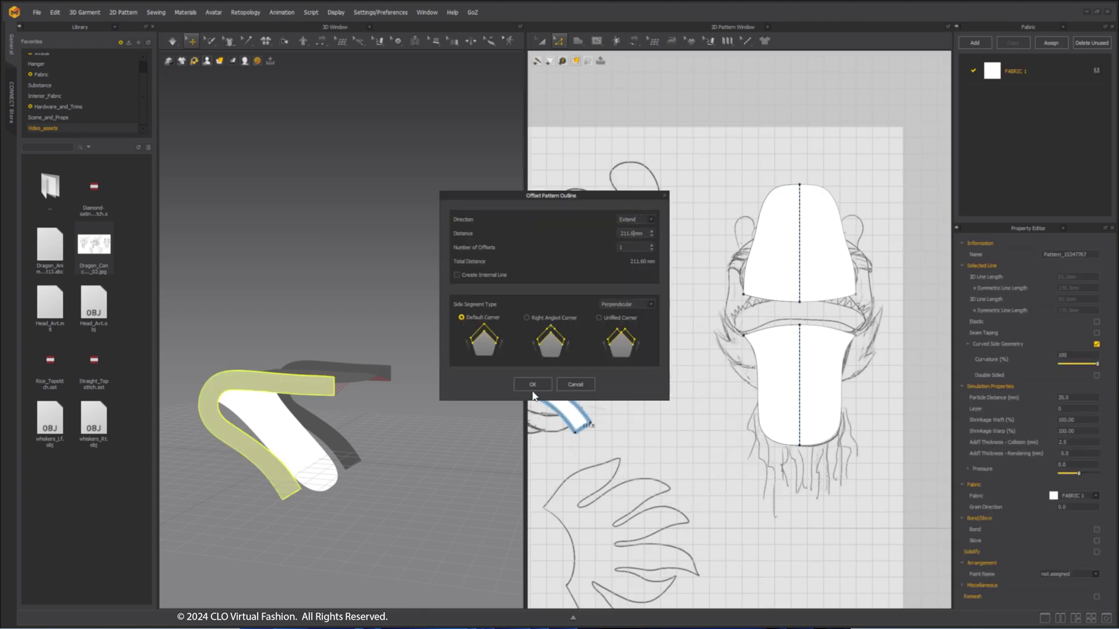
{"action": "left_click", "coordinate": [532, 384]}
Clean up the extended upper arm by removing the leftover points on its long edges near the join.
{"action": "scroll", "coordinate": [632, 367], "scroll_direction": "up", "scroll_amount": 6}
{"action": "left_click", "coordinate": [617, 363]}
{"action": "right_click", "coordinate": [617, 364]}
{"action": "left_click", "coordinate": [653, 407]}
{"action": "scroll", "coordinate": [662, 396], "scroll_direction": "up", "scroll_amount": 3}
{"action": "key", "text": "v"}
{"action": "left_click", "coordinate": [650, 335]}
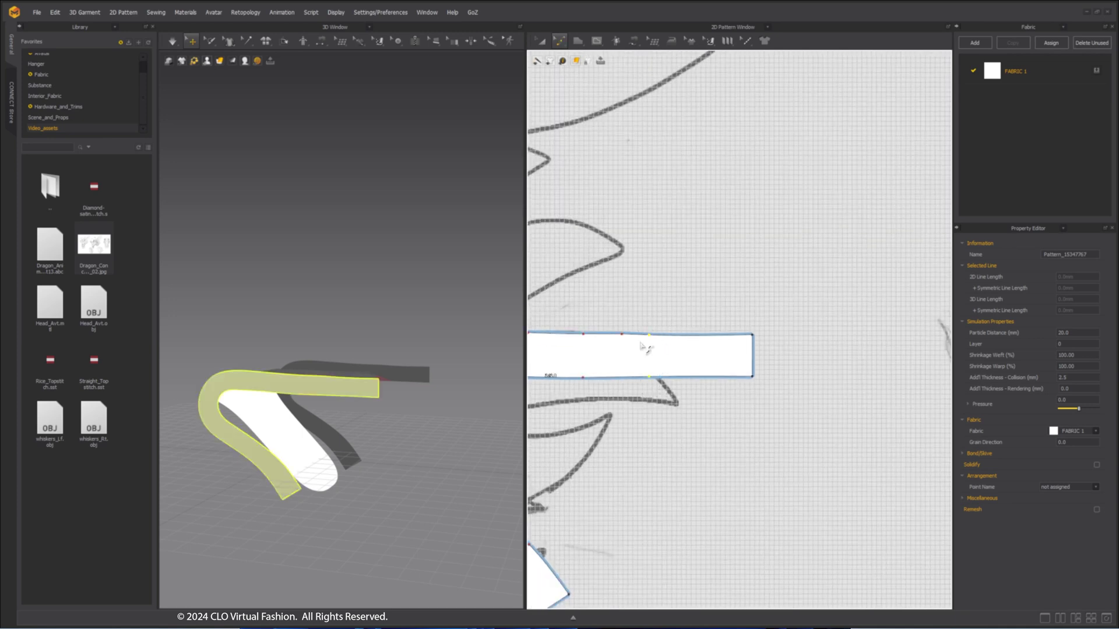
{"action": "key", "text": "Delete"}
{"action": "left_click_drag", "start_coordinate": [614, 322], "coordinate": [637, 341]}
{"action": "key", "text": "Delete"}
Extend the upper mouth sewing to the pattern's top centre and to the new end of the lip's upper arm.
{"action": "middle_click_drag", "start_coordinate": [681, 356], "coordinate": [782, 380]}
{"action": "scroll", "coordinate": [757, 359], "scroll_direction": "down", "scroll_amount": 3}
{"action": "scroll", "coordinate": [792, 338], "scroll_direction": "up", "scroll_amount": 4}
{"action": "scroll", "coordinate": [857, 370], "scroll_direction": "up", "scroll_amount": 2}
{"action": "scroll", "coordinate": [839, 379], "scroll_direction": "down", "scroll_amount": 3}
{"action": "left_click", "coordinate": [633, 41]}
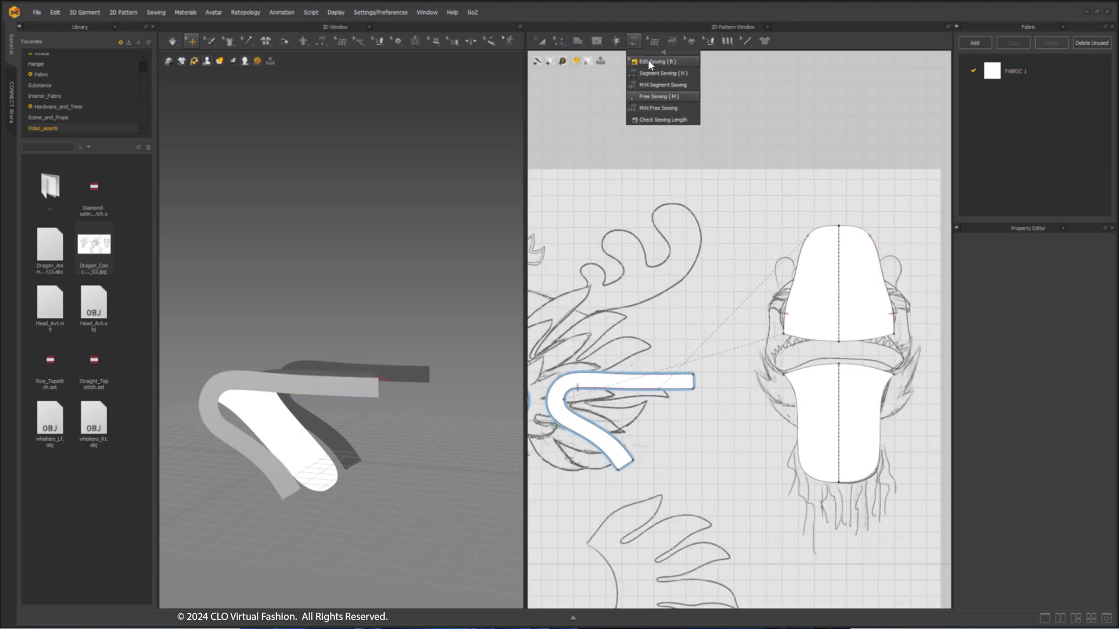
{"action": "left_click", "coordinate": [808, 237]}
{"action": "left_click", "coordinate": [845, 237]}
{"action": "scroll", "coordinate": [705, 384], "scroll_direction": "up", "scroll_amount": 2}
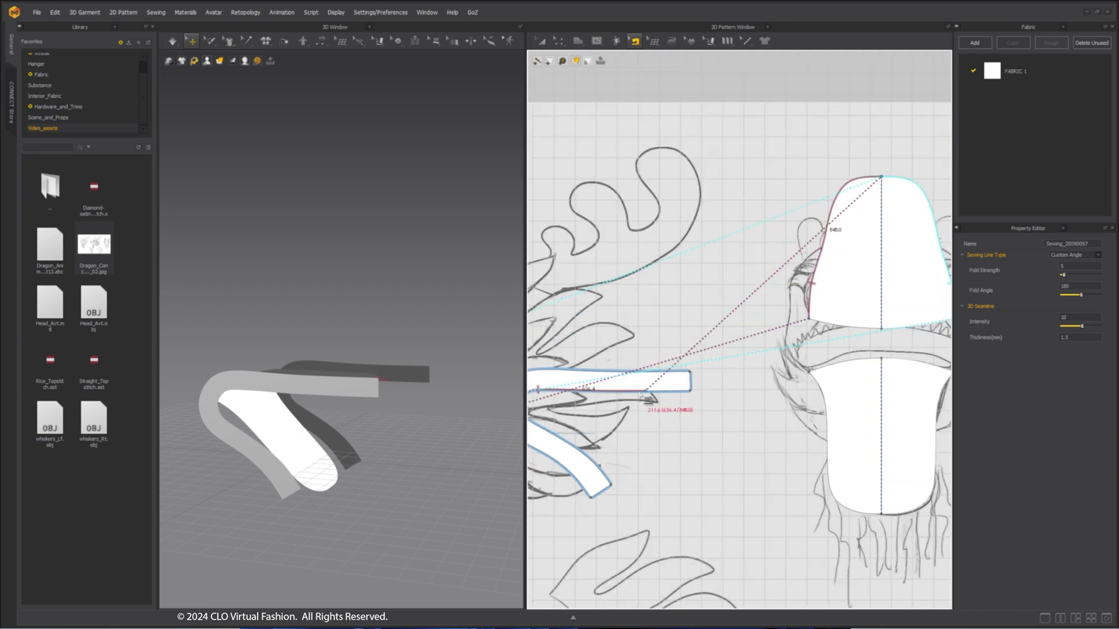
{"action": "left_click", "coordinate": [690, 391]}
Smooth the curvature of the upper mouth pattern's front edge beside the centre line.
{"action": "scroll", "coordinate": [879, 206], "scroll_direction": "up", "scroll_amount": 2}
{"action": "middle_click_drag", "start_coordinate": [879, 205], "coordinate": [694, 302]}
{"action": "scroll", "coordinate": [711, 248], "scroll_direction": "up", "scroll_amount": 7}
{"action": "key", "text": "c"}
{"action": "middle_click_drag", "start_coordinate": [734, 270], "coordinate": [756, 229]}
{"action": "left_click", "coordinate": [732, 262]}
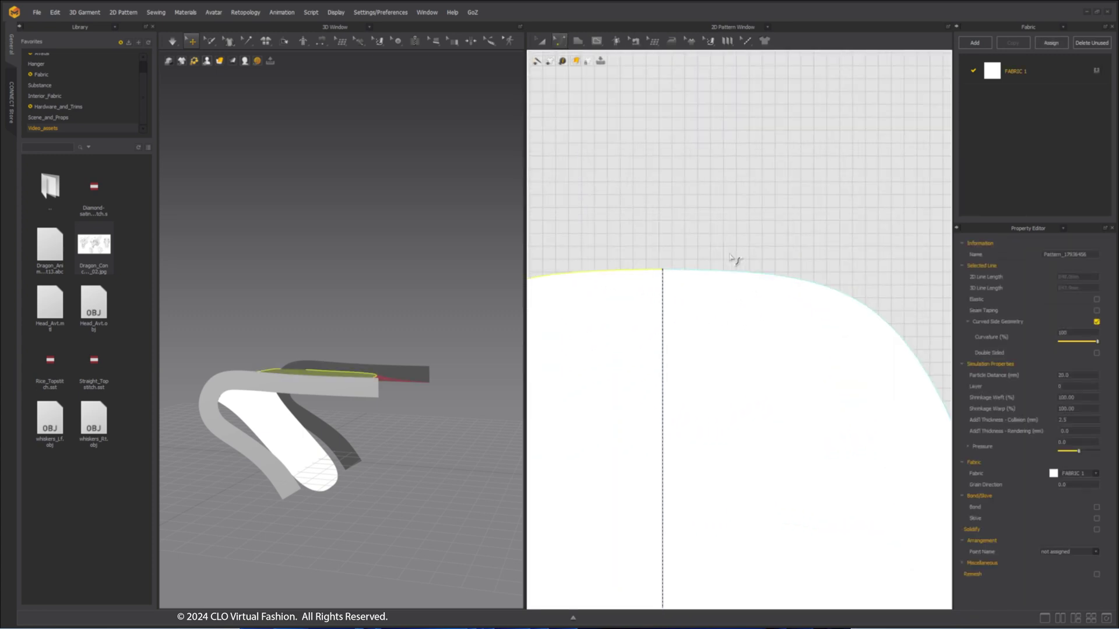
{"action": "left_click", "coordinate": [734, 242]}
Sew the inner edge of the lip's lower arm to the side edge of the lower mouth pattern with Free Sewing.
{"action": "scroll", "coordinate": [732, 262], "scroll_direction": "down", "scroll_amount": 7}
{"action": "middle_click_drag", "start_coordinate": [700, 373], "coordinate": [874, 207]}
{"action": "scroll", "coordinate": [693, 338], "scroll_direction": "down", "scroll_amount": 3}
{"action": "key", "text": "m"}
{"action": "left_click", "coordinate": [592, 325]}
{"action": "left_click", "coordinate": [651, 379]}
{"action": "left_click", "coordinate": [780, 303]}
{"action": "left_click", "coordinate": [795, 380]}
{"action": "scroll", "coordinate": [839, 356], "scroll_direction": "up", "scroll_amount": 6}
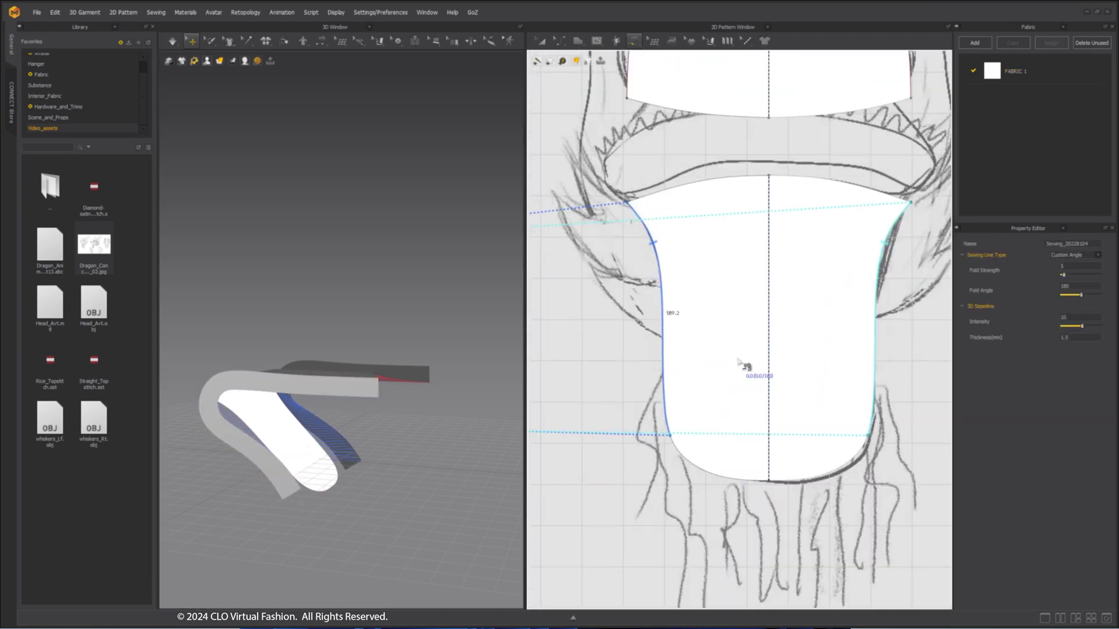
Lengthen the end of the lip's lower arm by its length difference from the lower mouth's edge.
{"action": "key", "text": "z"}
{"action": "left_click", "coordinate": [668, 428]}
{"action": "key", "text": "alt+Tab"}
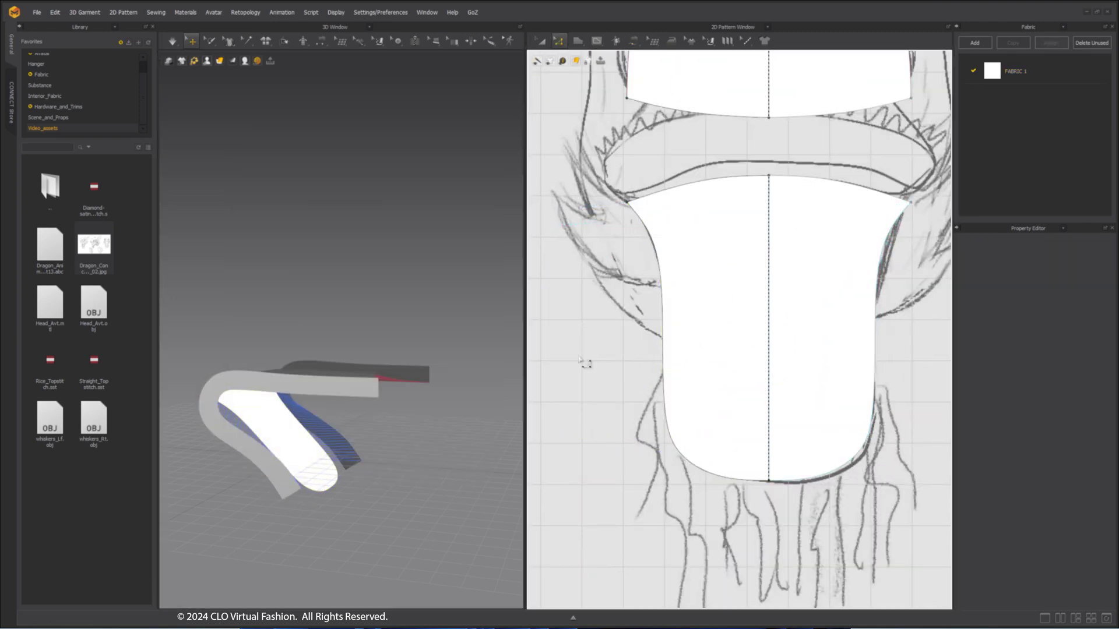
{"action": "scroll", "coordinate": [574, 426], "scroll_direction": "down", "scroll_amount": 4}
{"action": "right_click", "coordinate": [574, 426]}
{"action": "left_click", "coordinate": [651, 533]}
{"action": "key", "text": "Return"}
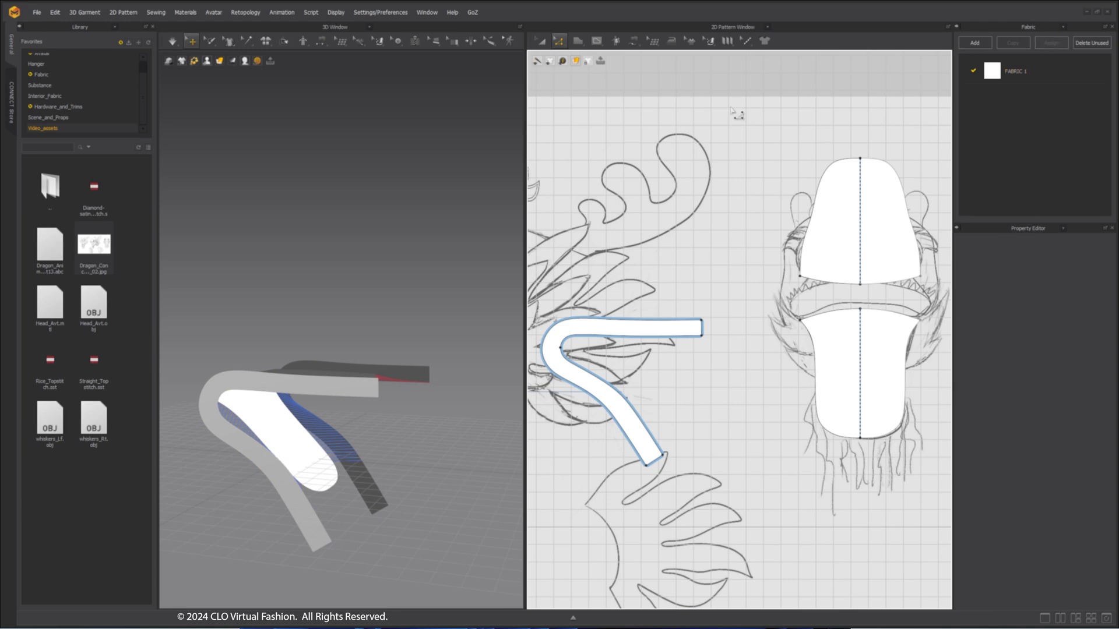
Sew the lengthened lower arm's inner edge to the lower mouth's side edge, from the mouth corner to the bottom centre.
{"action": "left_click", "coordinate": [633, 40]}
{"action": "left_click", "coordinate": [560, 348]}
{"action": "left_click", "coordinate": [662, 454]}
{"action": "left_click", "coordinate": [799, 320]}
{"action": "scroll", "coordinate": [849, 446], "scroll_direction": "up", "scroll_amount": 6}
{"action": "scroll", "coordinate": [787, 437], "scroll_direction": "down", "scroll_amount": 3}
Copy and paste the upper and lower mouth patterns to make a second, outer set.
{"action": "left_click", "coordinate": [349, 374]}
{"action": "right_click_drag", "start_coordinate": [309, 335], "coordinate": [378, 449]}
{"action": "key", "text": "ctrl+c"}
{"action": "key", "text": "ctrl+v"}
{"action": "left_click", "coordinate": [300, 387]}
{"action": "left_click", "coordinate": [382, 332]}
{"action": "left_click", "coordinate": [367, 349]}
Lay the duplicated upper and lower mouth patterns beside the originals in 2D, clear of the concept sketch.
{"action": "scroll", "coordinate": [802, 310], "scroll_direction": "down", "scroll_amount": 4}
{"action": "middle_click_drag", "start_coordinate": [793, 305], "coordinate": [731, 340]}
{"action": "key", "text": "a"}
{"action": "left_click_drag", "start_coordinate": [705, 281], "coordinate": [876, 280]}
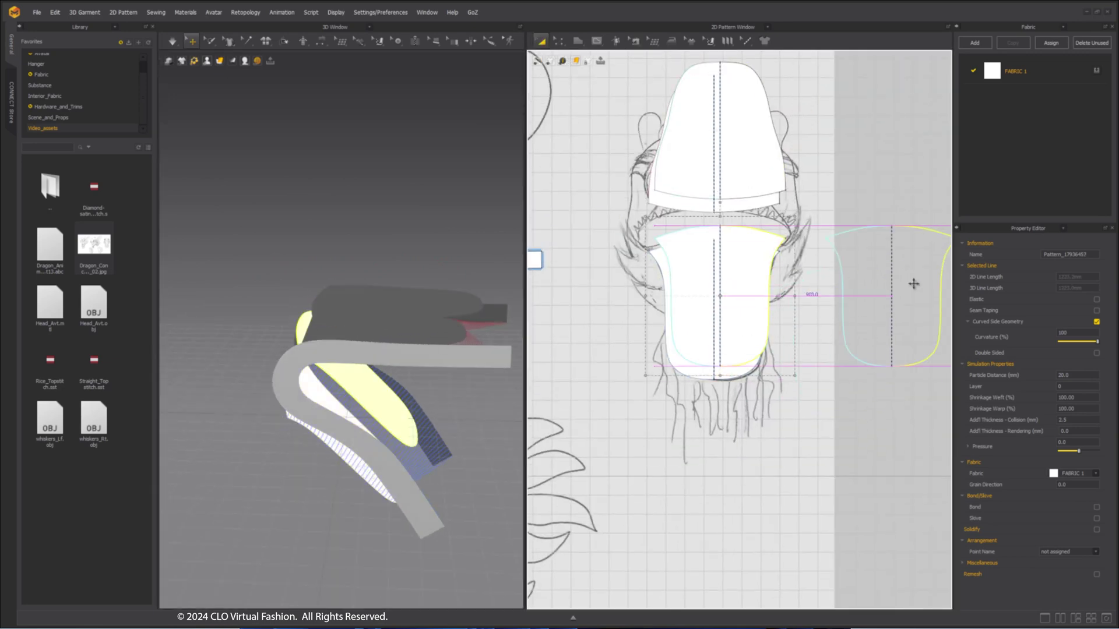
{"action": "middle_click_drag", "start_coordinate": [877, 279], "coordinate": [796, 381]}
{"action": "left_click_drag", "start_coordinate": [647, 256], "coordinate": [839, 289]}
Position the duplicated mouth patterns in 3D, one above the upper lip and the other beneath the lower lip.
{"action": "right_click_drag", "start_coordinate": [390, 265], "coordinate": [379, 373]}
{"action": "left_click", "coordinate": [635, 40]}
{"action": "left_click", "coordinate": [668, 61]}
{"action": "left_click_drag", "start_coordinate": [382, 368], "coordinate": [351, 392]}
{"action": "right_click_drag", "start_coordinate": [351, 393], "coordinate": [421, 379]}
{"action": "left_click_drag", "start_coordinate": [403, 427], "coordinate": [397, 433]}
{"action": "right_click_drag", "start_coordinate": [397, 433], "coordinate": [345, 429]}
{"action": "left_click", "coordinate": [382, 250], "text": "shift"}
{"action": "right_click", "coordinate": [382, 260]}
{"action": "left_click", "coordinate": [408, 168]}
{"action": "right_click_drag", "start_coordinate": [399, 238], "coordinate": [391, 309]}
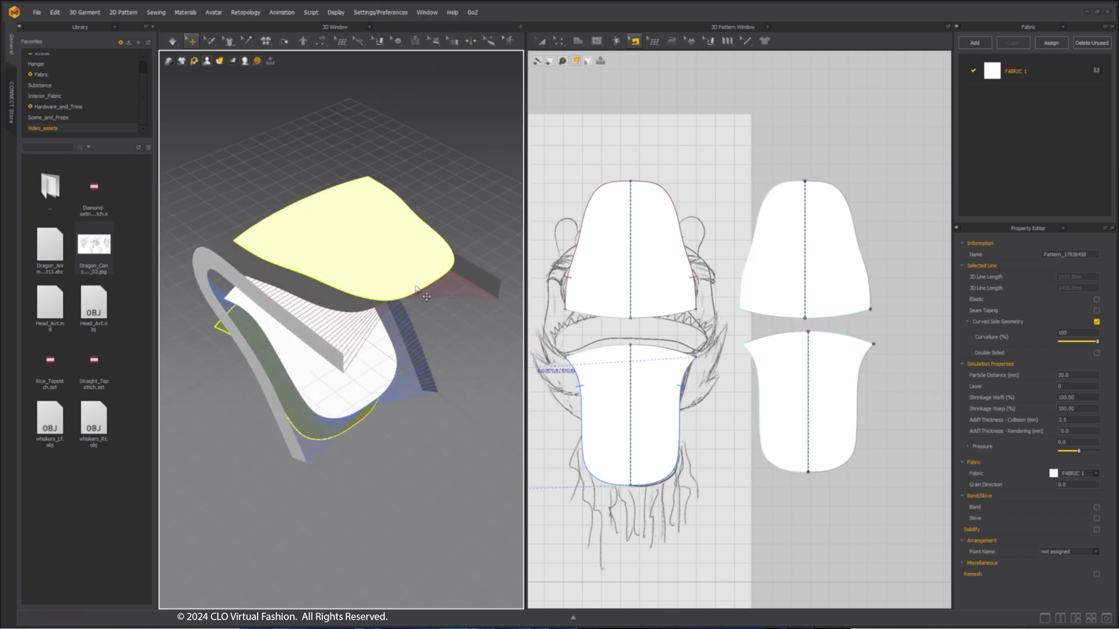
{"action": "scroll", "coordinate": [809, 291], "scroll_direction": "down", "scroll_amount": 3}
{"action": "left_click", "coordinate": [337, 355]}
Sew the side edge of the duplicated upper mouth to the outer edge of the lip's upper arm with Free Sewing.
{"action": "left_click", "coordinate": [636, 42]}
{"action": "left_click", "coordinate": [664, 104]}
{"action": "left_click", "coordinate": [807, 245]}
{"action": "left_click", "coordinate": [835, 299]}
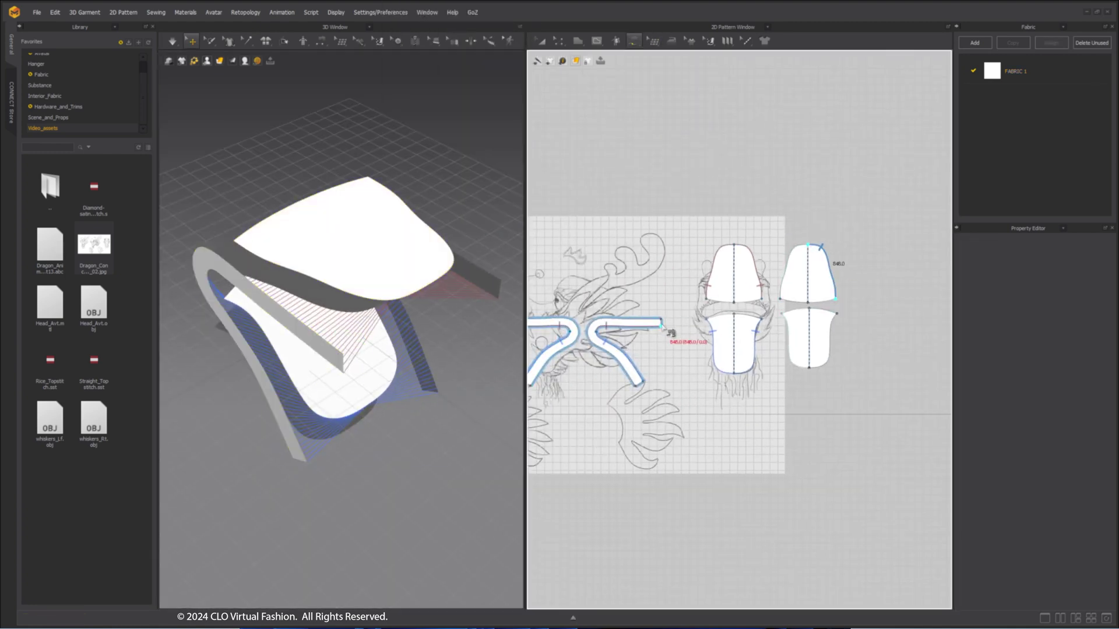
{"action": "left_click", "coordinate": [661, 320]}
{"action": "left_click", "coordinate": [595, 321]}
Sew the side edge of the duplicated lower mouth to the outer edge of the lip's lower arm.
{"action": "right_click_drag", "start_coordinate": [384, 332], "coordinate": [311, 399]}
{"action": "left_click", "coordinate": [310, 397]}
{"action": "left_click", "coordinate": [270, 420]}
{"action": "left_click", "coordinate": [635, 387]}
Select all patterns and strengthen them.
{"action": "mouse_move", "coordinate": [350, 326]}
{"action": "right_mouse_down"}
{"action": "mouse_move", "coordinate": [374, 382]}
{"action": "mouse_move", "coordinate": [361, 327]}
{"action": "right_mouse_up"}
{"action": "scroll", "coordinate": [361, 326], "scroll_direction": "down", "scroll_amount": 5}
{"action": "scroll", "coordinate": [618, 308], "scroll_direction": "down", "scroll_amount": 4}
{"action": "key", "text": "ctrl+a"}
{"action": "right_click", "coordinate": [328, 311]}
{"action": "left_click", "coordinate": [381, 122]}
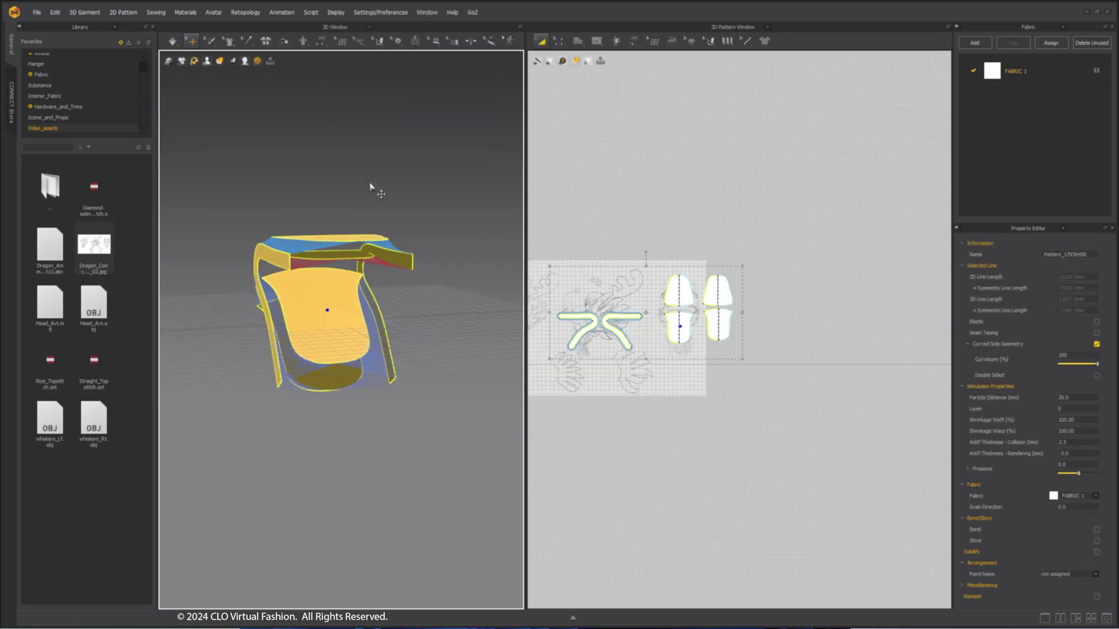
Set the simulation gravity to 0 and turn off ground collision.
{"action": "right_click", "coordinate": [414, 284]}
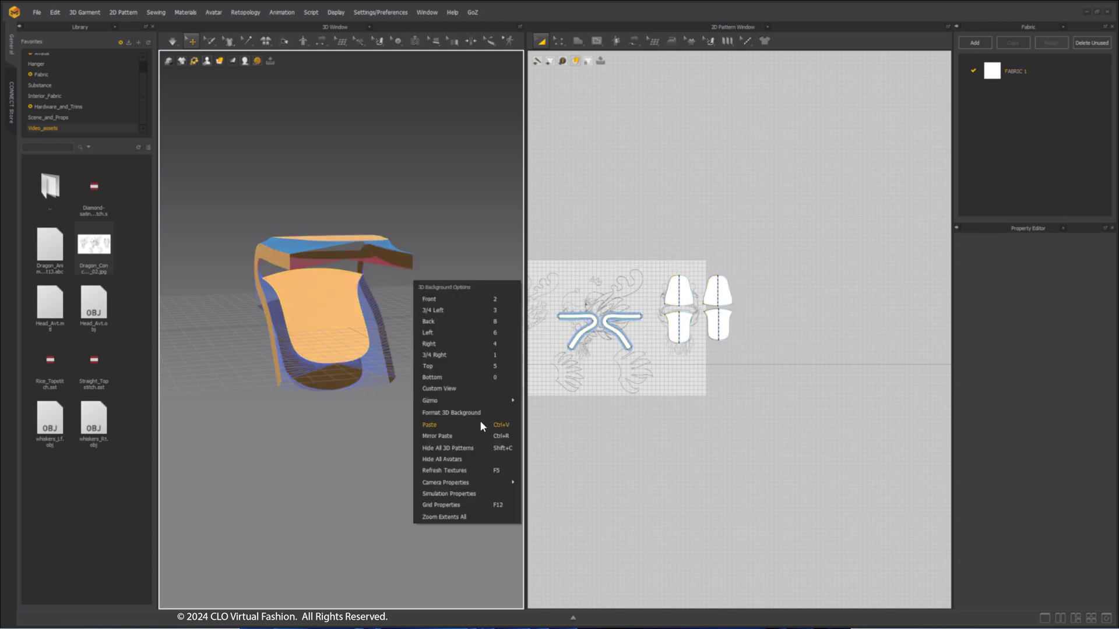
{"action": "left_click", "coordinate": [474, 493]}
{"action": "left_click", "coordinate": [1099, 408]}
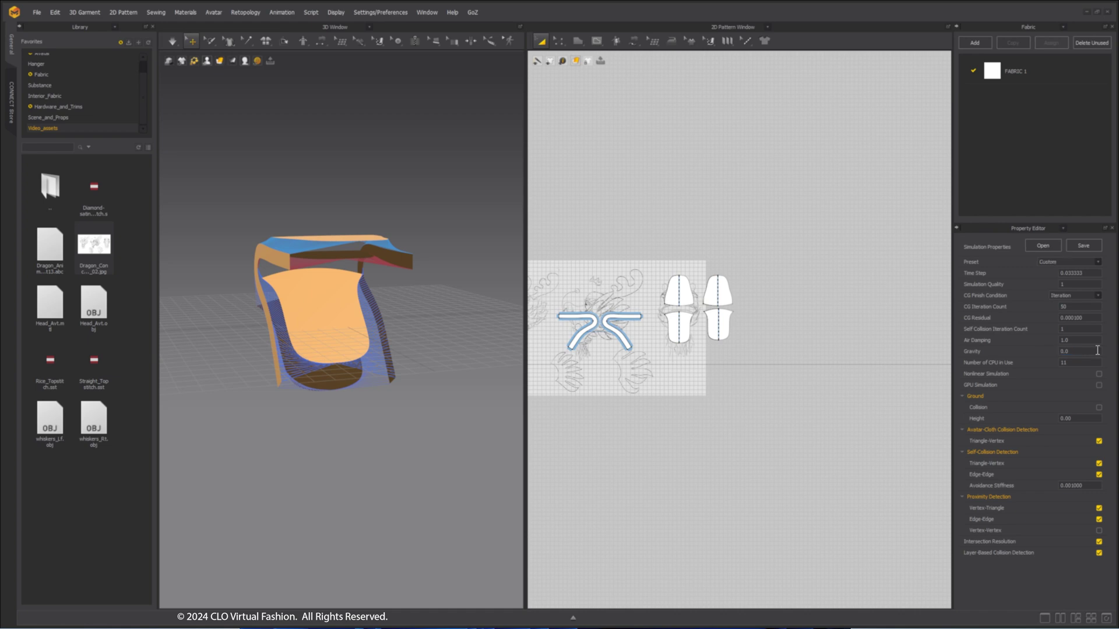
Simulate the sewn mouth until the seams close, inspect it from several sides and stop the simulation.
{"action": "right_click_drag", "start_coordinate": [382, 221], "coordinate": [448, 238]}
{"action": "middle_click_drag", "start_coordinate": [447, 238], "coordinate": [440, 261]}
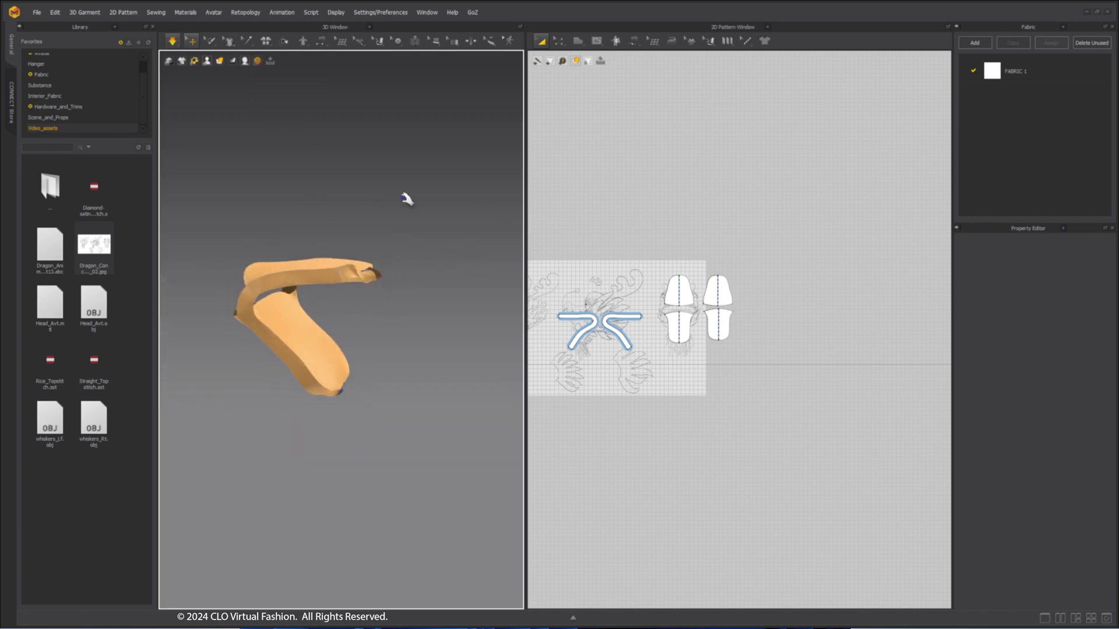
{"action": "right_click_drag", "start_coordinate": [392, 217], "coordinate": [404, 245]}
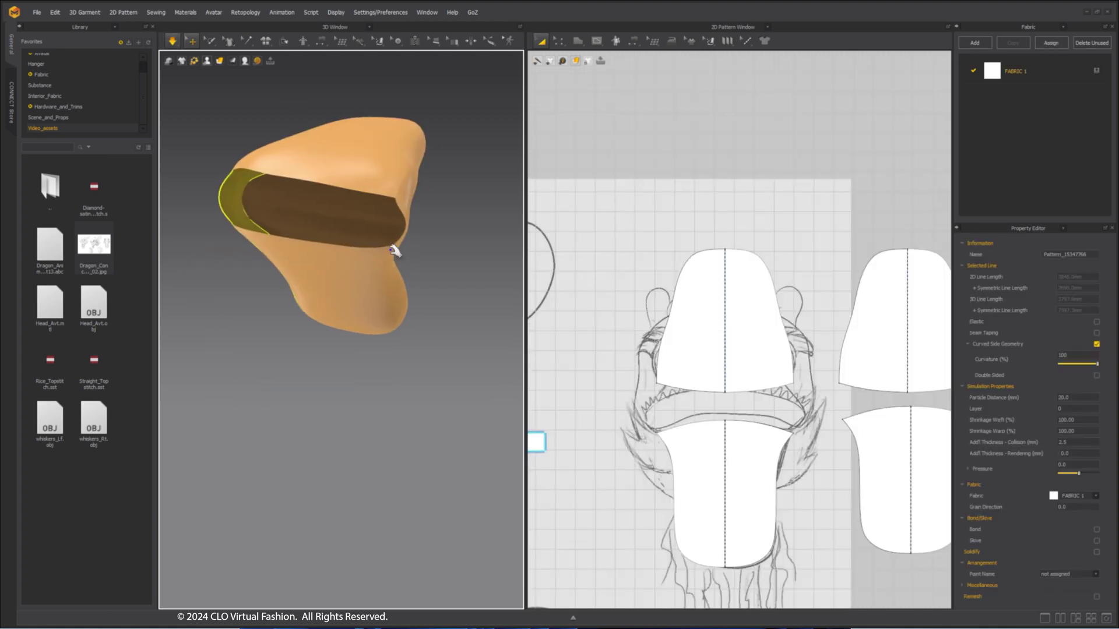
{"action": "right_click_drag", "start_coordinate": [395, 250], "coordinate": [345, 263]}
{"action": "scroll", "coordinate": [345, 262], "scroll_direction": "down", "scroll_amount": 5}
{"action": "left_click", "coordinate": [345, 263]}
{"action": "key", "text": "space"}
Remove the strengthening from all patterns.
{"action": "scroll", "coordinate": [678, 320], "scroll_direction": "down", "scroll_amount": 8}
{"action": "key", "text": "ctrl+a"}
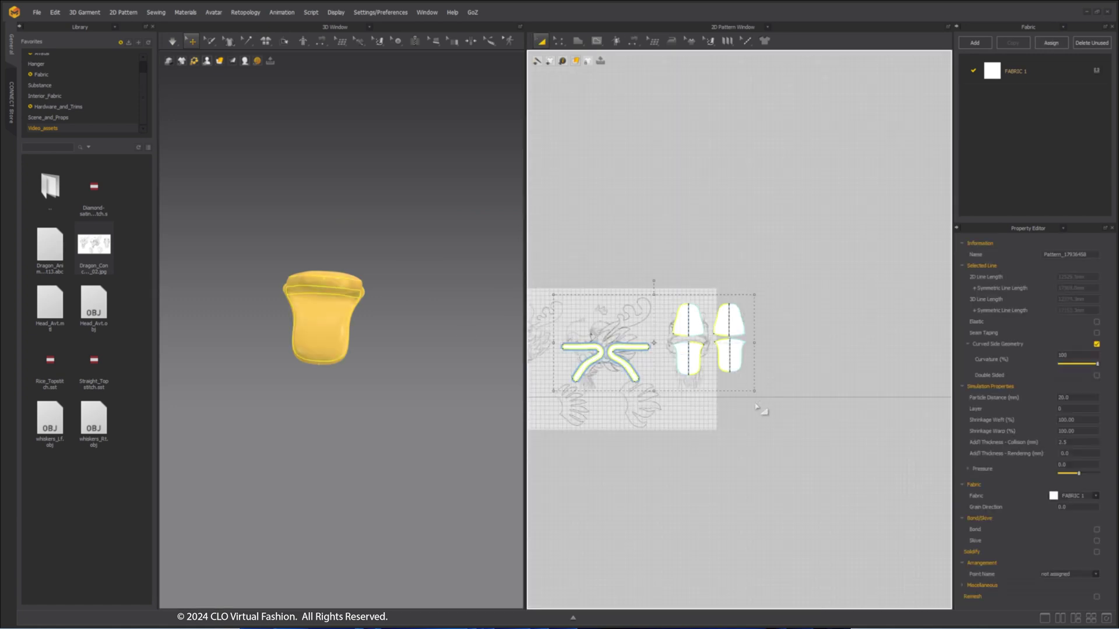
{"action": "key", "text": "ctrl+h"}
Add the Trim_Fusible_Rigid fabric from the fabric library and assign it to all patterns.
{"action": "left_click", "coordinate": [61, 74]}
{"action": "scroll", "coordinate": [87, 350], "scroll_direction": "down", "scroll_amount": 10}
{"action": "left_click_drag", "start_coordinate": [860, 227], "coordinate": [1008, 170]}
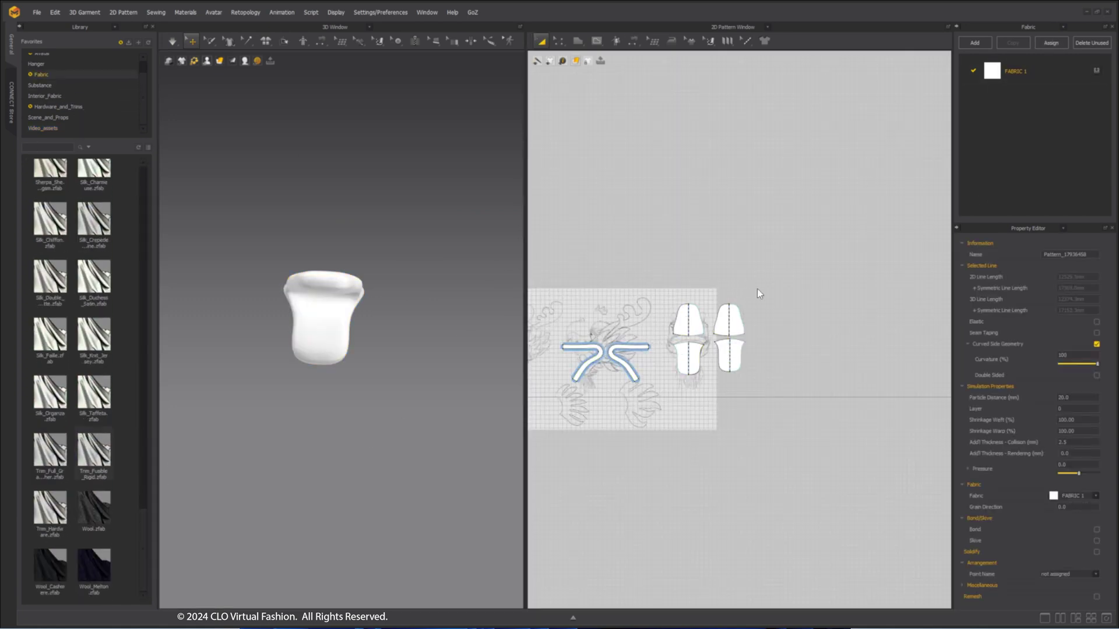
{"action": "left_click", "coordinate": [1096, 96]}
Add the Trim_Full_Grain_Leather fabric and assign it to the lip patterns.
{"action": "left_click", "coordinate": [631, 348]}
{"action": "scroll", "coordinate": [126, 391], "scroll_direction": "down", "scroll_amount": 15}
{"action": "scroll", "coordinate": [138, 495], "scroll_direction": "down", "scroll_amount": 5}
{"action": "left_click_drag", "start_coordinate": [50, 382], "coordinate": [1028, 162]}
{"action": "left_click_drag", "start_coordinate": [659, 404], "coordinate": [660, 406]}
{"action": "left_click", "coordinate": [1096, 122]}
Bond both lip patterns using the Reinforcement preset for bone.
{"action": "scroll", "coordinate": [629, 348], "scroll_direction": "up", "scroll_amount": 3}
{"action": "left_click", "coordinate": [666, 427]}
{"action": "middle_click_drag", "start_coordinate": [663, 425], "coordinate": [690, 420]}
{"action": "left_click_drag", "start_coordinate": [691, 421], "coordinate": [535, 320]}
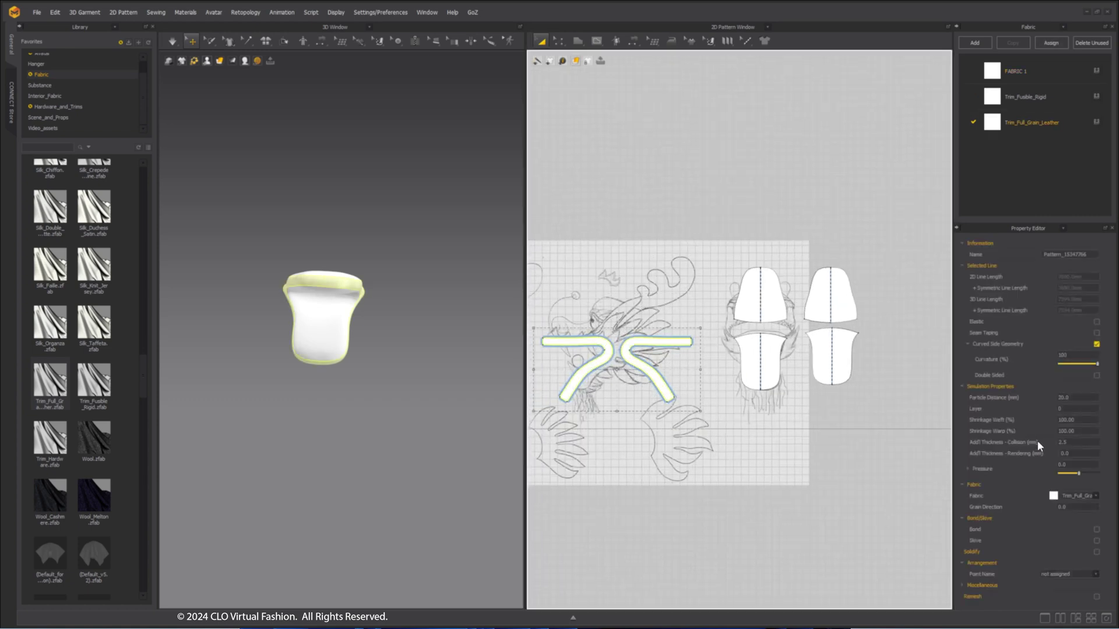
{"action": "left_click", "coordinate": [1097, 528]}
{"action": "left_click", "coordinate": [1069, 540]}
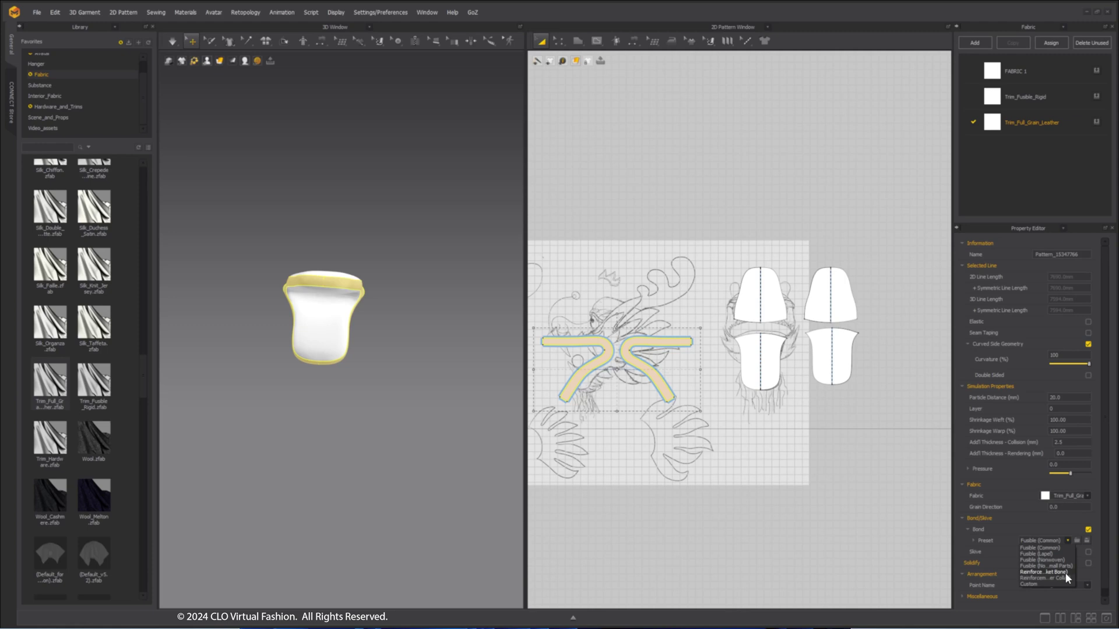
{"action": "left_click", "coordinate": [1065, 572]}
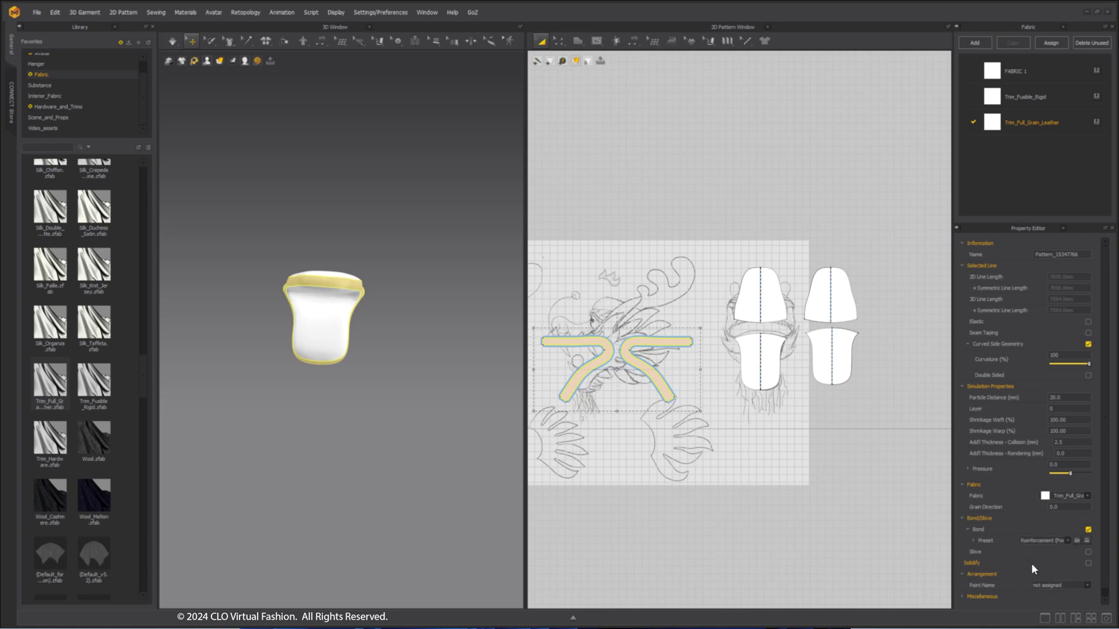
Import Head_Avt.obj as an avatar with the default options.
{"action": "left_click", "coordinate": [451, 278]}
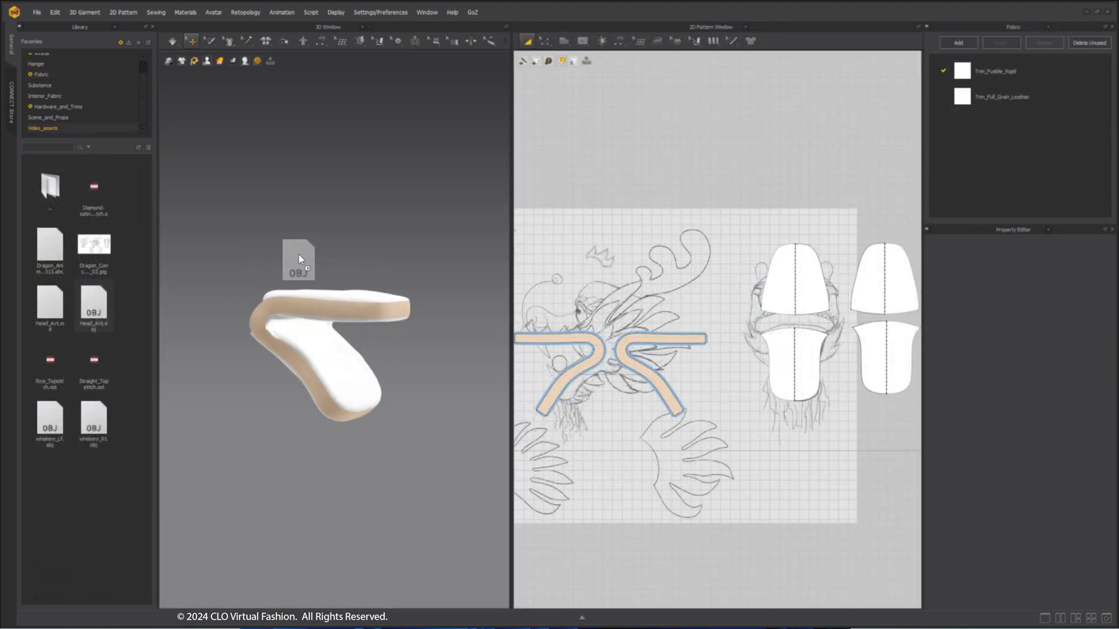
{"action": "left_click_drag", "start_coordinate": [299, 254], "coordinate": [303, 256]}
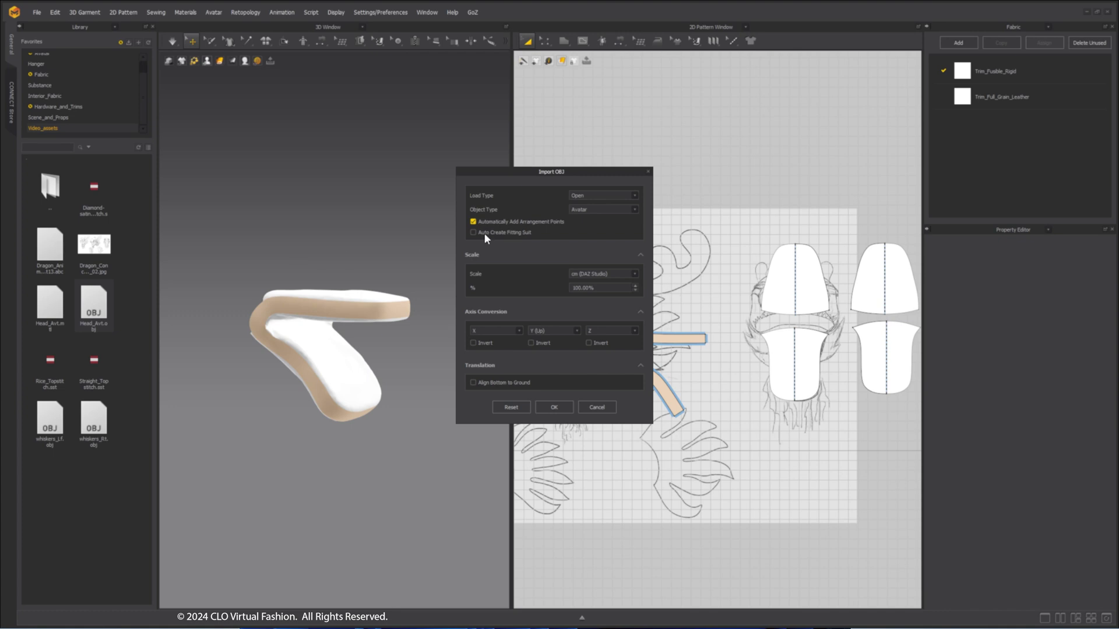
{"action": "left_click", "coordinate": [552, 407]}
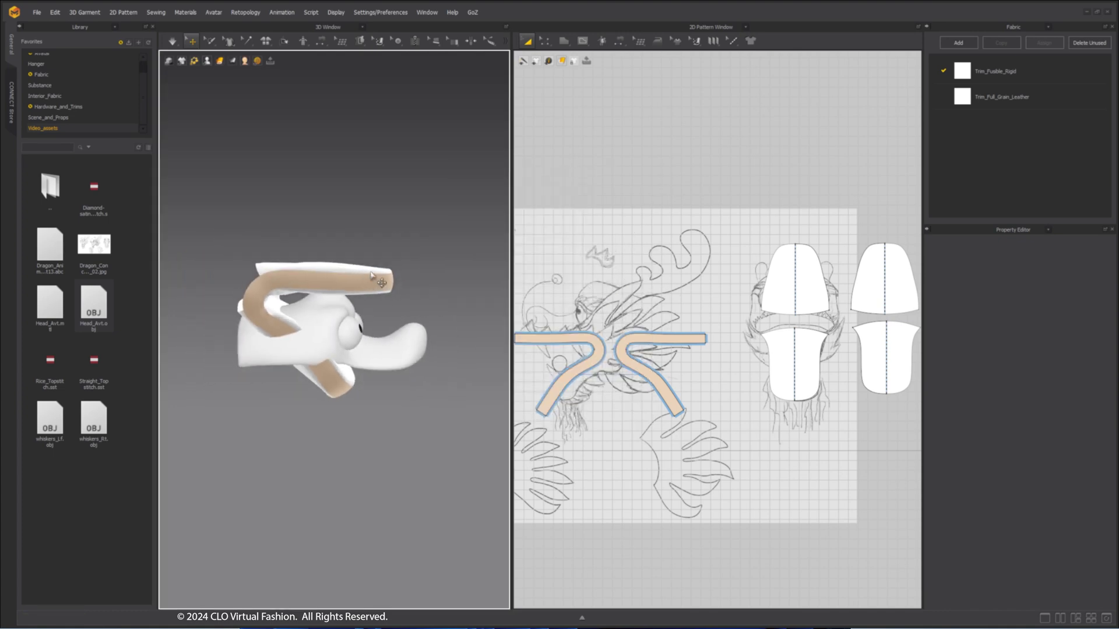
Move all mouth patterns down in 3D so the upper jaw sits beneath the head avatar's snout.
{"action": "left_click", "coordinate": [350, 286]}
{"action": "right_click_drag", "start_coordinate": [396, 277], "coordinate": [362, 281]}
{"action": "left_click_drag", "start_coordinate": [358, 240], "coordinate": [359, 328]}
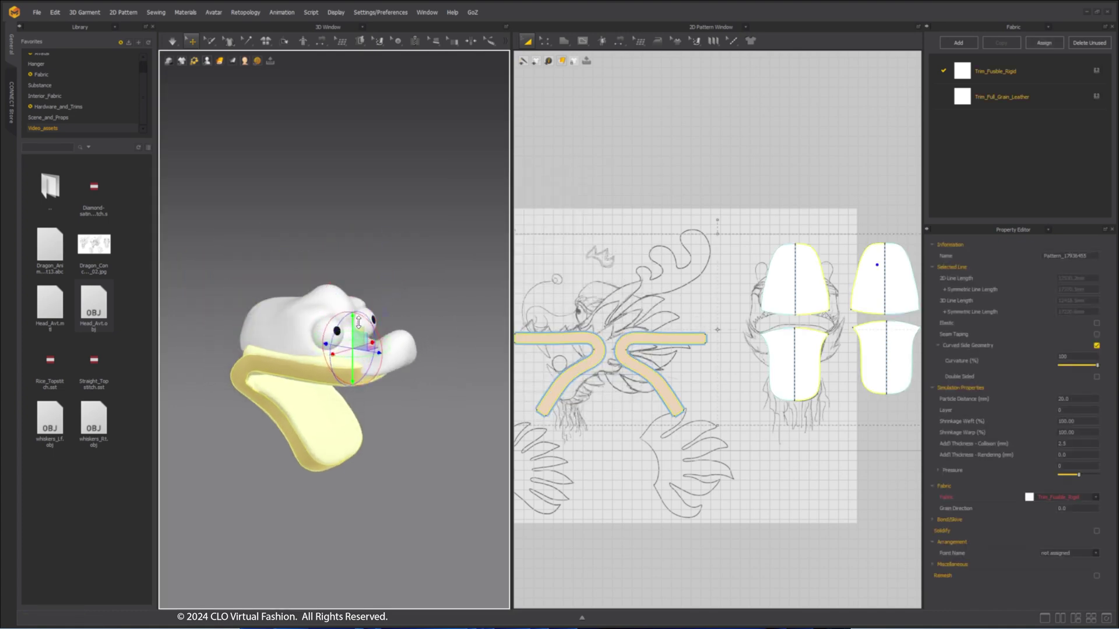
{"action": "right_click_drag", "start_coordinate": [360, 337], "coordinate": [410, 353]}
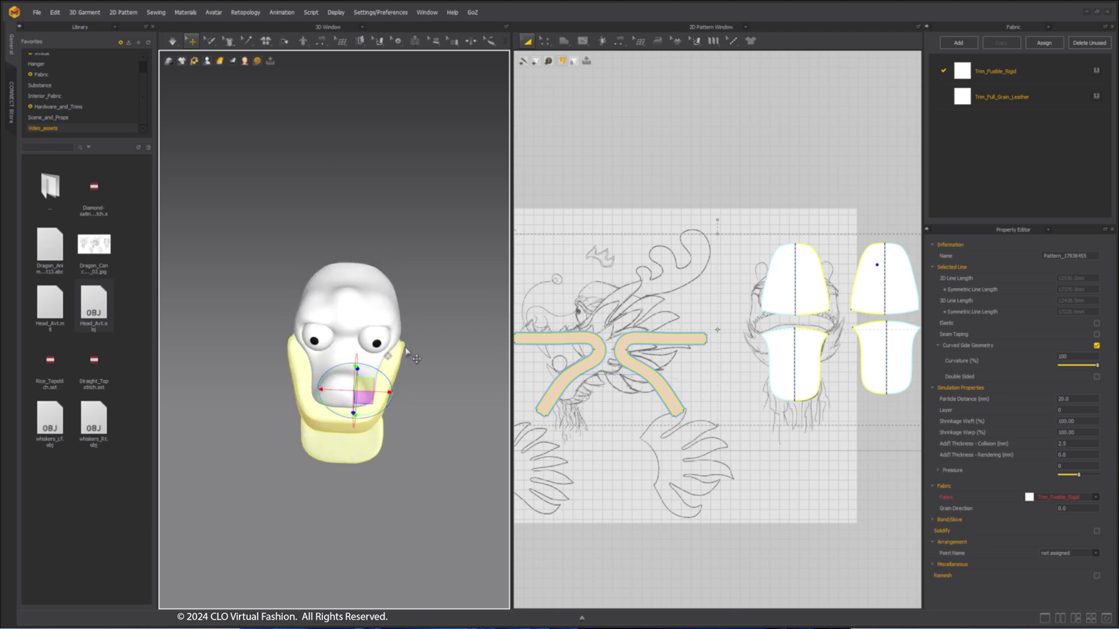
{"action": "right_click_drag", "start_coordinate": [387, 393], "coordinate": [525, 310]}
{"action": "left_click", "coordinate": [389, 317]}
{"action": "right_click_drag", "start_coordinate": [389, 317], "coordinate": [414, 356]}
{"action": "left_click", "coordinate": [385, 407]}
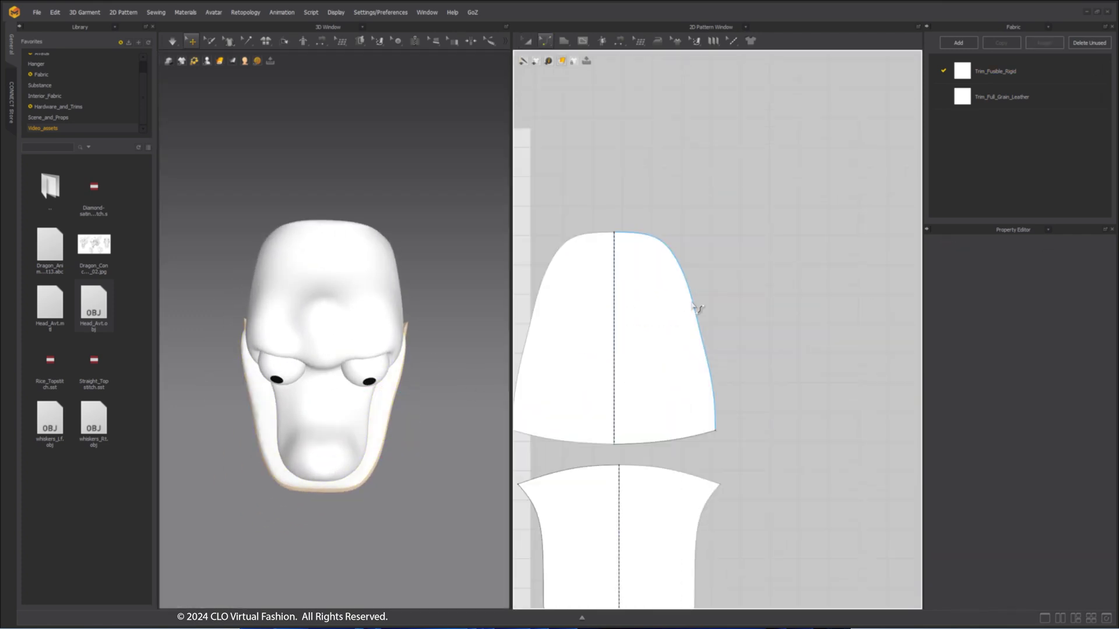
Curve the side edges of the duplicated upper mouth pattern inward so it narrows towards the snout.
{"action": "left_click", "coordinate": [686, 299]}
{"action": "left_click_drag", "start_coordinate": [685, 299], "coordinate": [679, 301]}
{"action": "left_click_drag", "start_coordinate": [705, 348], "coordinate": [708, 348]}
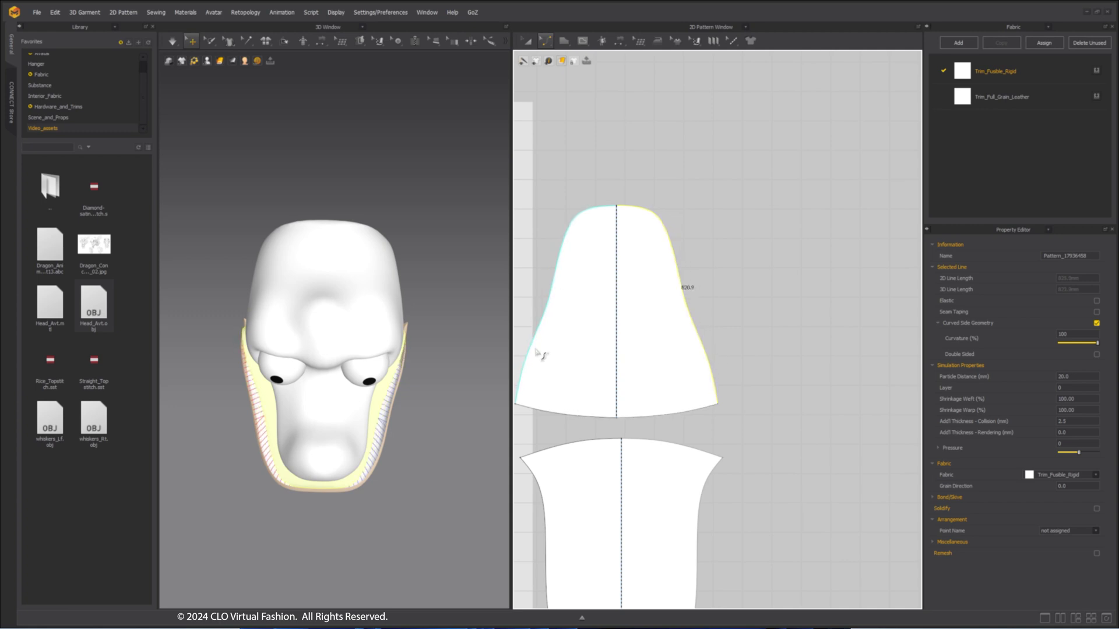
{"action": "left_click", "coordinate": [536, 350]}
Adjust the curve points along the duplicated upper mouth's side edge to refine its flared outline.
{"action": "key", "text": "v"}
{"action": "left_click_drag", "start_coordinate": [547, 314], "coordinate": [586, 303]}
{"action": "scroll", "coordinate": [540, 348], "scroll_direction": "up", "scroll_amount": 3}
{"action": "scroll", "coordinate": [542, 349], "scroll_direction": "down", "scroll_amount": 1}
{"action": "left_click", "coordinate": [585, 316]}
{"action": "scroll", "coordinate": [585, 317], "scroll_direction": "up", "scroll_amount": 2}
{"action": "scroll", "coordinate": [587, 302], "scroll_direction": "down", "scroll_amount": 2}
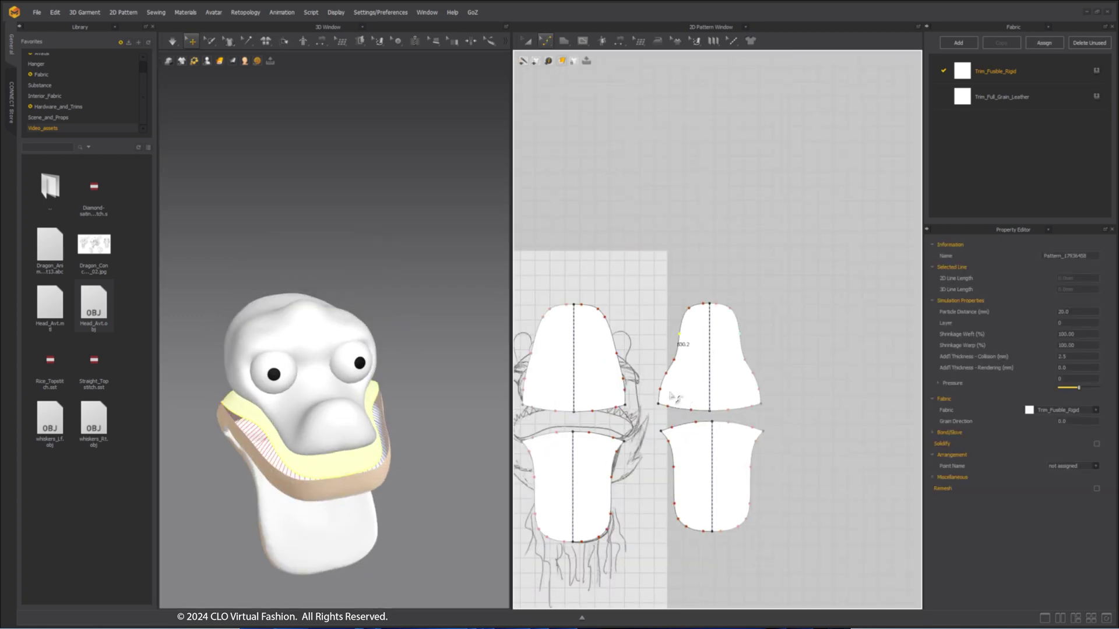
Reshape the side edges of the original upper mouth pattern inward towards the front.
{"action": "scroll", "coordinate": [595, 337], "scroll_direction": "up", "scroll_amount": 4}
{"action": "left_click", "coordinate": [665, 424]}
{"action": "scroll", "coordinate": [674, 430], "scroll_direction": "down", "scroll_amount": 5}
{"action": "scroll", "coordinate": [641, 425], "scroll_direction": "up", "scroll_amount": 5}
{"action": "left_click", "coordinate": [551, 439]}
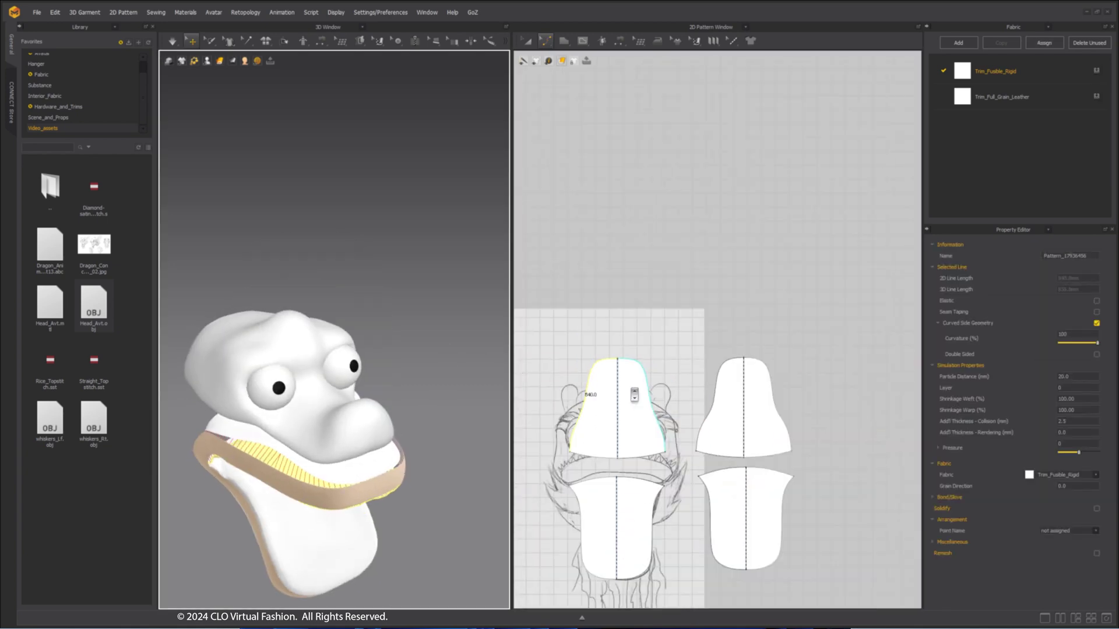
{"action": "scroll", "coordinate": [573, 394], "scroll_direction": "up", "scroll_amount": 6}
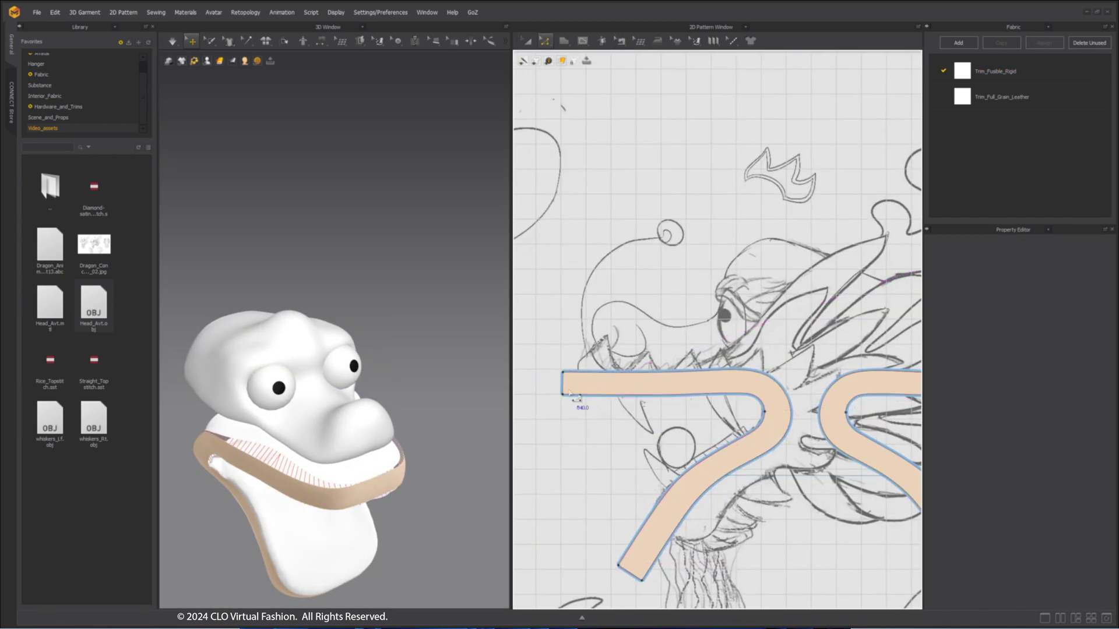
Move the front end of the lip pattern inward by 10 mm to shorten it.
{"action": "left_click_drag", "start_coordinate": [563, 385], "coordinate": [568, 384]}
{"action": "right_click", "coordinate": [567, 385]}
{"action": "type", "text": "10"}
{"action": "key", "text": "Return"}
Simulate the shortened lips on the mouth and freeze the finished mouth patterns.
{"action": "left_click", "coordinate": [416, 365]}
{"action": "key", "text": "space"}
{"action": "right_click_drag", "start_coordinate": [407, 368], "coordinate": [349, 347]}
{"action": "left_click", "coordinate": [372, 379]}
{"action": "key", "text": "ctrl+k"}
{"action": "right_click_drag", "start_coordinate": [350, 390], "coordinate": [405, 385]}
{"action": "left_click", "coordinate": [285, 452]}
{"action": "right_click_drag", "start_coordinate": [373, 448], "coordinate": [263, 454]}
{"action": "left_click", "coordinate": [309, 467]}
{"action": "right_click_drag", "start_coordinate": [285, 338], "coordinate": [373, 326]}
{"action": "left_click", "coordinate": [327, 343]}
{"action": "key", "text": "ctrl+k"}
Run another simulation to settle the lips around the frozen mouth beneath the snout.
{"action": "key", "text": "space"}
{"action": "left_click", "coordinate": [382, 323]}
{"action": "right_click_drag", "start_coordinate": [425, 295], "coordinate": [327, 327]}
{"action": "key", "text": "space"}
{"action": "scroll", "coordinate": [449, 257], "scroll_direction": "up", "scroll_amount": 2}
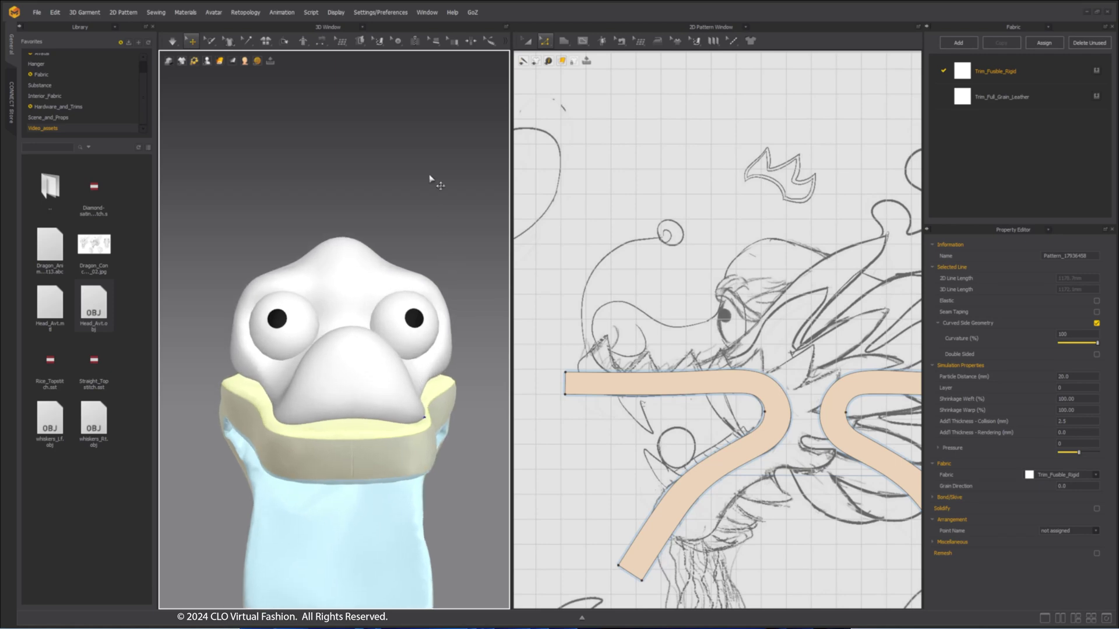
Draw curved surface lines along the centre and side of the avatar's snout with the Line (Avatar) tool.
{"action": "left_click", "coordinate": [361, 40]}
{"action": "left_click_drag", "start_coordinate": [380, 56], "coordinate": [418, 101]}
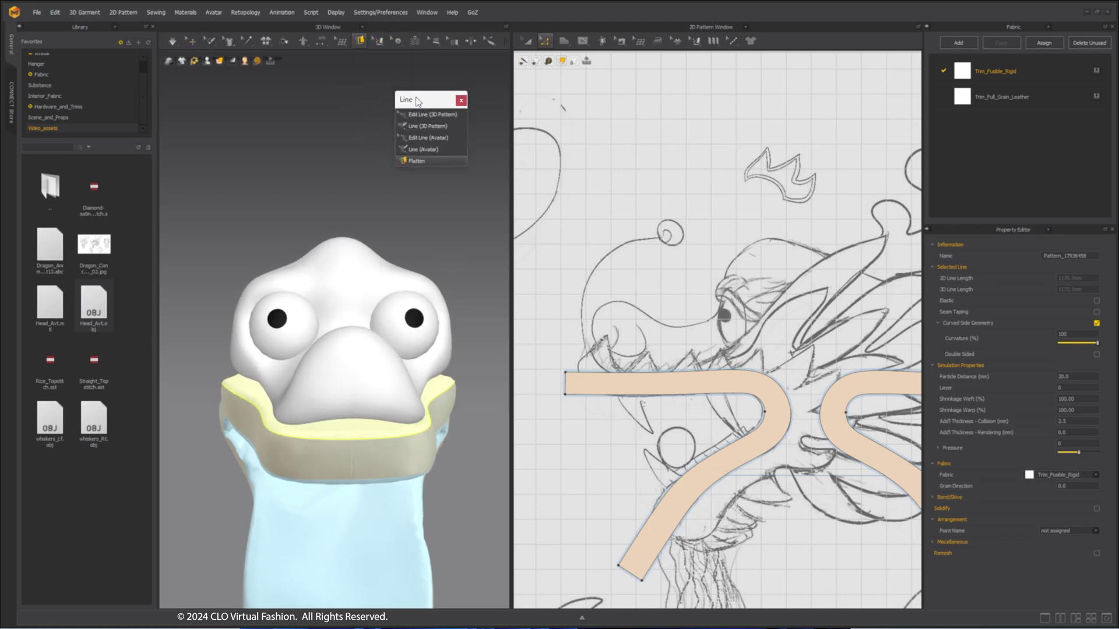
{"action": "left_click", "coordinate": [437, 139]}
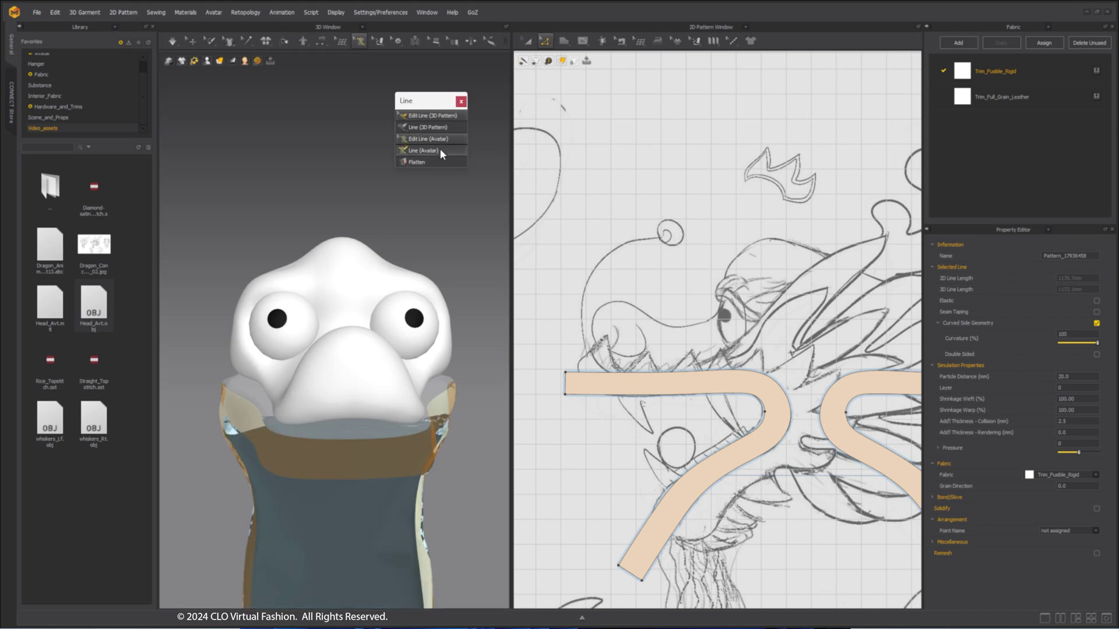
{"action": "left_click", "coordinate": [440, 152]}
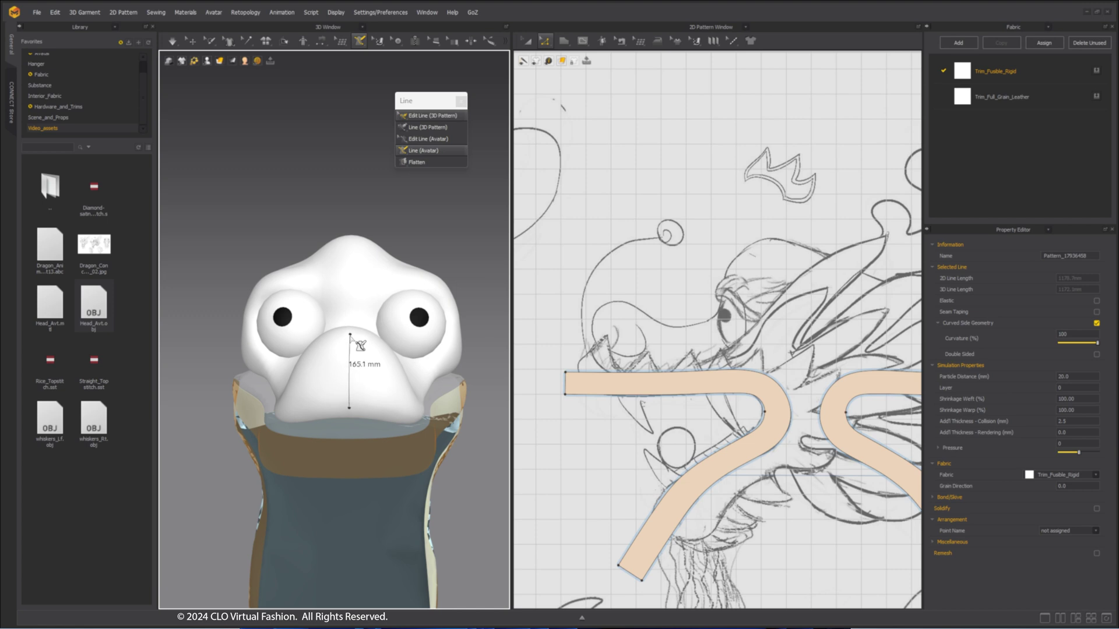
{"action": "right_click_drag", "start_coordinate": [359, 345], "coordinate": [407, 464]}
{"action": "scroll", "coordinate": [433, 425], "scroll_direction": "up", "scroll_amount": 2}
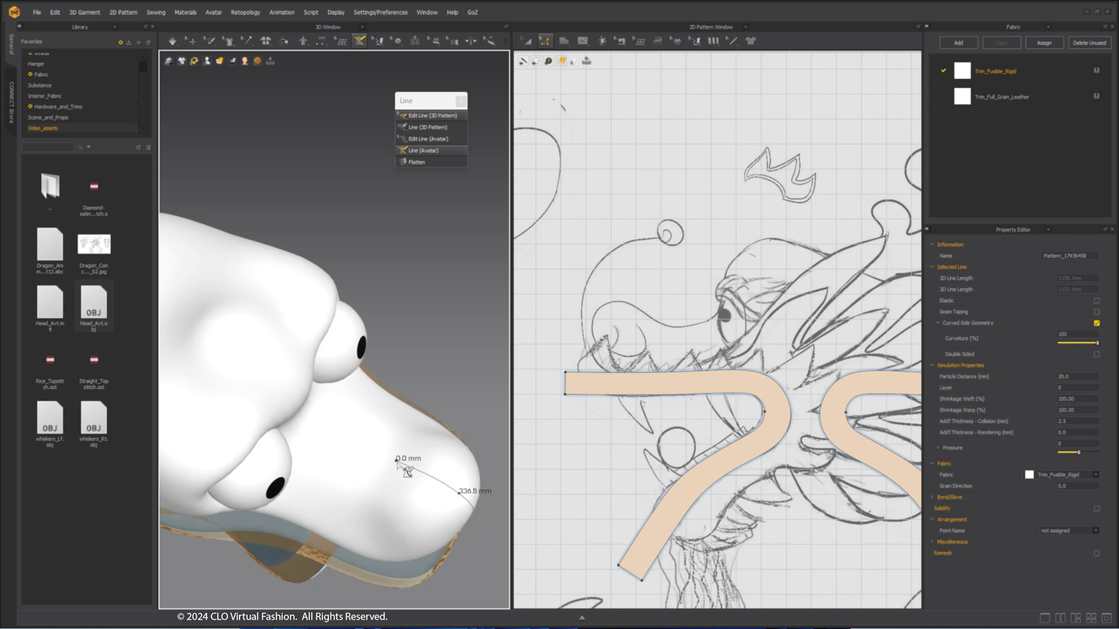
{"action": "right_click_drag", "start_coordinate": [394, 491], "coordinate": [300, 384]}
{"action": "scroll", "coordinate": [299, 385], "scroll_direction": "up", "scroll_amount": 5}
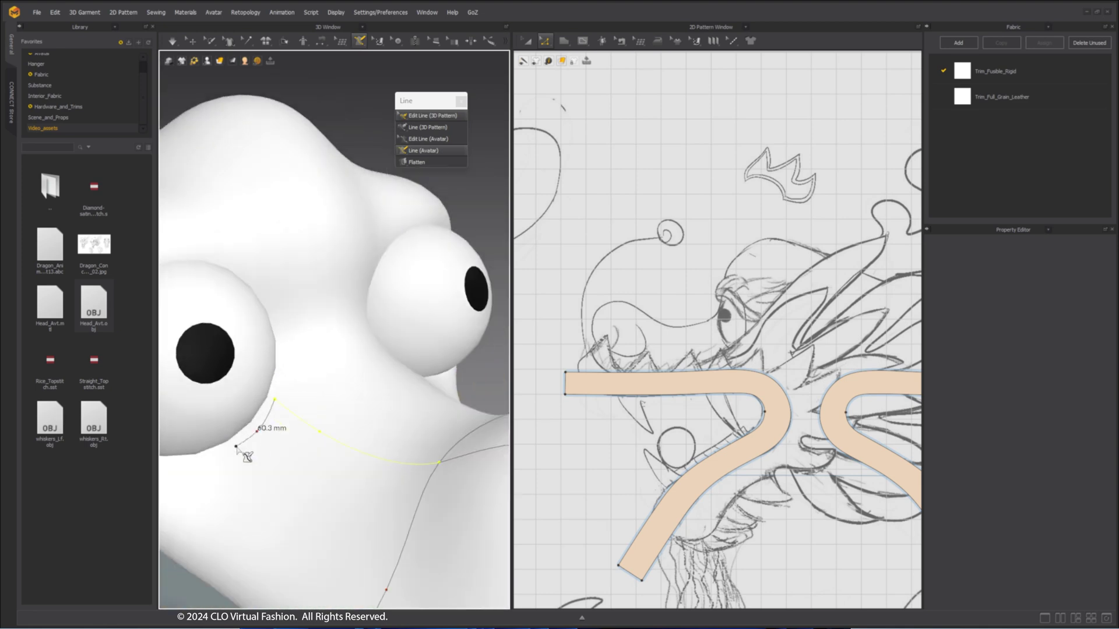
Draw curved avatar lines around the eye socket on one side of the head.
{"action": "left_click", "coordinate": [201, 421]}
{"action": "right_click_drag", "start_coordinate": [201, 421], "coordinate": [303, 408]}
{"action": "scroll", "coordinate": [306, 409], "scroll_direction": "down", "scroll_amount": 2}
{"action": "left_click", "coordinate": [307, 428], "text": "ctrl"}
{"action": "left_click", "coordinate": [306, 450]}
{"action": "middle_click_drag", "start_coordinate": [306, 450], "coordinate": [201, 417]}
{"action": "right_click_drag", "start_coordinate": [406, 470], "coordinate": [466, 463]}
{"action": "middle_click_drag", "start_coordinate": [466, 463], "coordinate": [429, 519]}
{"action": "left_click", "coordinate": [349, 396]}
{"action": "left_click", "coordinate": [324, 384], "text": "ctrl"}
{"action": "left_click", "coordinate": [303, 368], "text": "ctrl"}
{"action": "right_click_drag", "start_coordinate": [303, 368], "coordinate": [294, 303]}
Draw curved avatar lines along the cheek and lower edge of the head, connecting them to the eye outline.
{"action": "left_click", "coordinate": [320, 364], "text": "ctrl"}
{"action": "left_click", "coordinate": [329, 348]}
{"action": "left_click", "coordinate": [402, 380], "text": "ctrl"}
{"action": "left_click", "coordinate": [262, 366]}
{"action": "left_click", "coordinate": [298, 328], "text": "ctrl"}
{"action": "middle_click_drag", "start_coordinate": [297, 392], "coordinate": [292, 383]}
{"action": "middle_click_drag", "start_coordinate": [379, 398], "coordinate": [313, 393]}
{"action": "left_click", "coordinate": [425, 393]}
{"action": "left_click", "coordinate": [558, 333]}
{"action": "left_click", "coordinate": [425, 393]}
{"action": "left_click", "coordinate": [375, 389], "text": "ctrl"}
{"action": "left_click", "coordinate": [293, 393], "text": "ctrl"}
{"action": "left_click", "coordinate": [241, 273]}
Draw the remaining avatar lines over the forehead and side of the head to close the panel areas.
{"action": "right_click_drag", "start_coordinate": [362, 281], "coordinate": [304, 240]}
{"action": "left_click", "coordinate": [302, 237]}
{"action": "left_click", "coordinate": [367, 318]}
{"action": "mouse_move", "coordinate": [367, 318]}
{"action": "right_mouse_down"}
{"action": "mouse_move", "coordinate": [393, 314]}
{"action": "mouse_move", "coordinate": [424, 356]}
{"action": "mouse_move", "coordinate": [327, 349]}
{"action": "mouse_move", "coordinate": [373, 298]}
{"action": "mouse_move", "coordinate": [370, 338]}
{"action": "mouse_move", "coordinate": [280, 392]}
{"action": "mouse_move", "coordinate": [332, 374]}
{"action": "mouse_move", "coordinate": [311, 433]}
{"action": "mouse_move", "coordinate": [369, 305]}
{"action": "mouse_move", "coordinate": [327, 328]}
{"action": "right_mouse_up"}
{"action": "scroll", "coordinate": [390, 313], "scroll_direction": "up", "scroll_amount": 3}
{"action": "left_click", "coordinate": [326, 335]}
{"action": "left_click", "coordinate": [335, 325], "text": "ctrl"}
{"action": "left_click", "coordinate": [322, 366]}
{"action": "left_click", "coordinate": [302, 279]}
{"action": "mouse_move", "coordinate": [302, 280]}
{"action": "right_mouse_down"}
{"action": "mouse_move", "coordinate": [268, 428]}
{"action": "mouse_move", "coordinate": [350, 373]}
{"action": "right_mouse_up"}
{"action": "double_click", "coordinate": [257, 449]}
{"action": "left_click", "coordinate": [374, 349]}
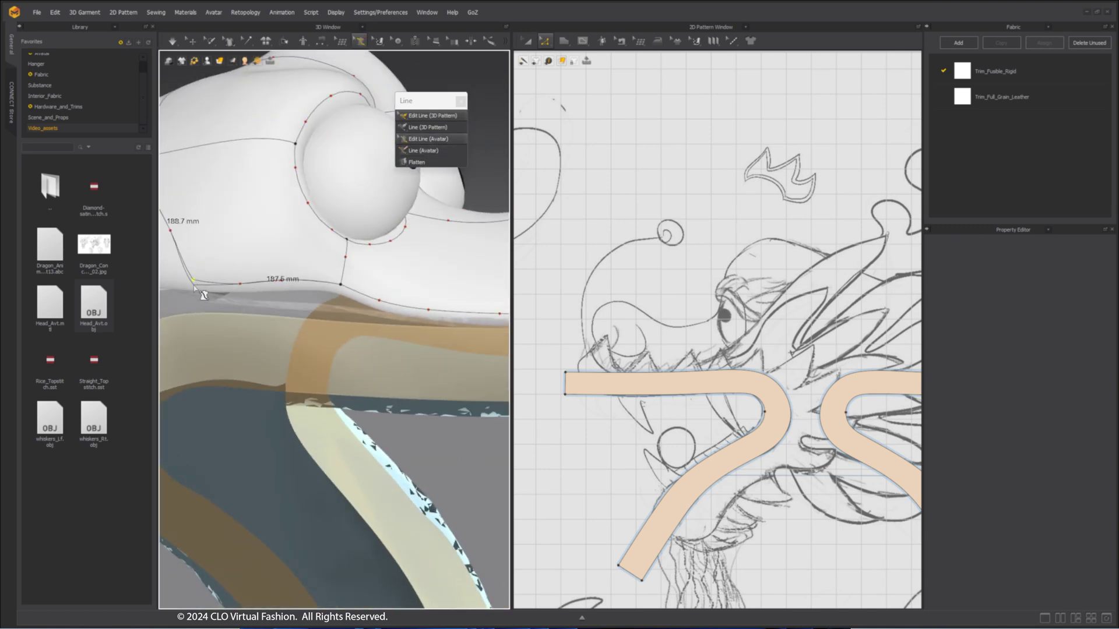
Reposition the avatar line points along the lower edge of the head and snout above the mouth.
{"action": "right_click_drag", "start_coordinate": [369, 291], "coordinate": [292, 282]}
{"action": "scroll", "coordinate": [290, 298], "scroll_direction": "up", "scroll_amount": 3}
{"action": "left_click_drag", "start_coordinate": [303, 313], "coordinate": [303, 319]}
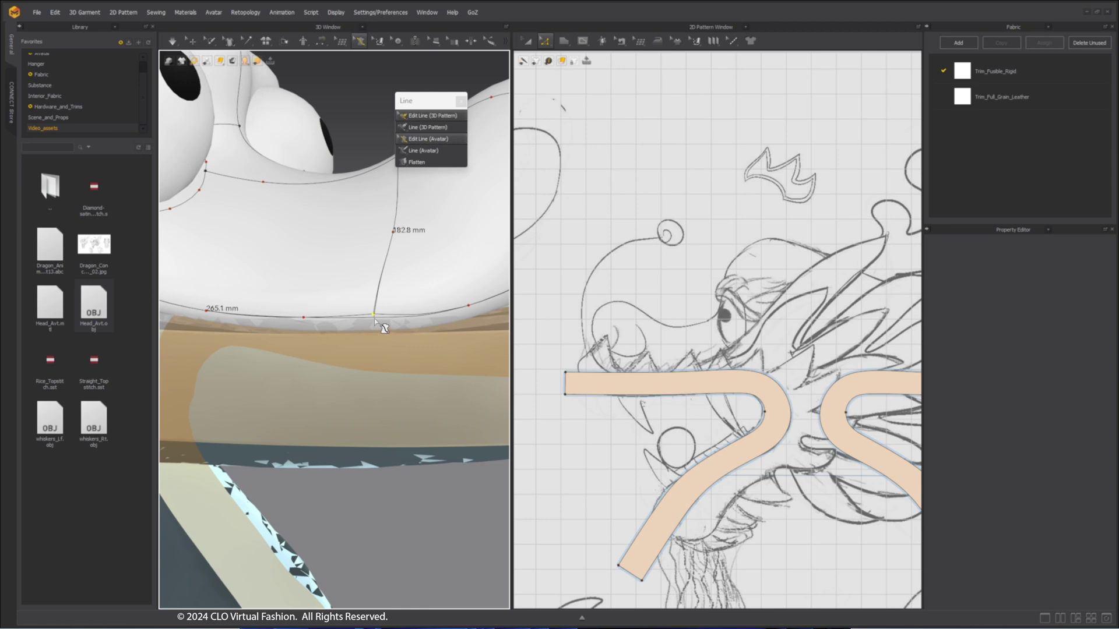
{"action": "right_click_drag", "start_coordinate": [374, 319], "coordinate": [313, 338]}
{"action": "left_click_drag", "start_coordinate": [309, 344], "coordinate": [306, 347]}
{"action": "right_click_drag", "start_coordinate": [366, 316], "coordinate": [274, 318]}
{"action": "left_click_drag", "start_coordinate": [274, 315], "coordinate": [271, 316]}
Refine the avatar line points around the front and top of the snout.
{"action": "mouse_move", "coordinate": [271, 320]}
{"action": "right_mouse_down"}
{"action": "mouse_move", "coordinate": [252, 327]}
{"action": "mouse_move", "coordinate": [263, 324]}
{"action": "right_mouse_up"}
{"action": "left_click_drag", "start_coordinate": [256, 324], "coordinate": [262, 322]}
{"action": "right_click_drag", "start_coordinate": [263, 324], "coordinate": [288, 371]}
{"action": "left_click_drag", "start_coordinate": [286, 368], "coordinate": [290, 371]}
{"action": "right_click_drag", "start_coordinate": [291, 373], "coordinate": [342, 382]}
{"action": "scroll", "coordinate": [343, 383], "scroll_direction": "up", "scroll_amount": 2}
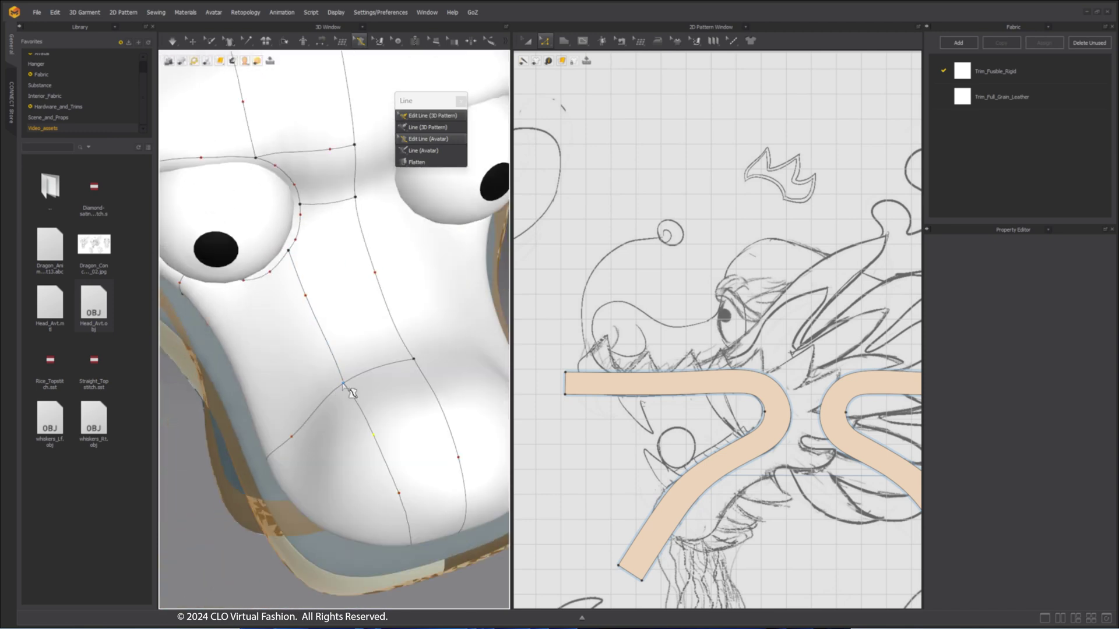
{"action": "right_click_drag", "start_coordinate": [410, 357], "coordinate": [326, 427]}
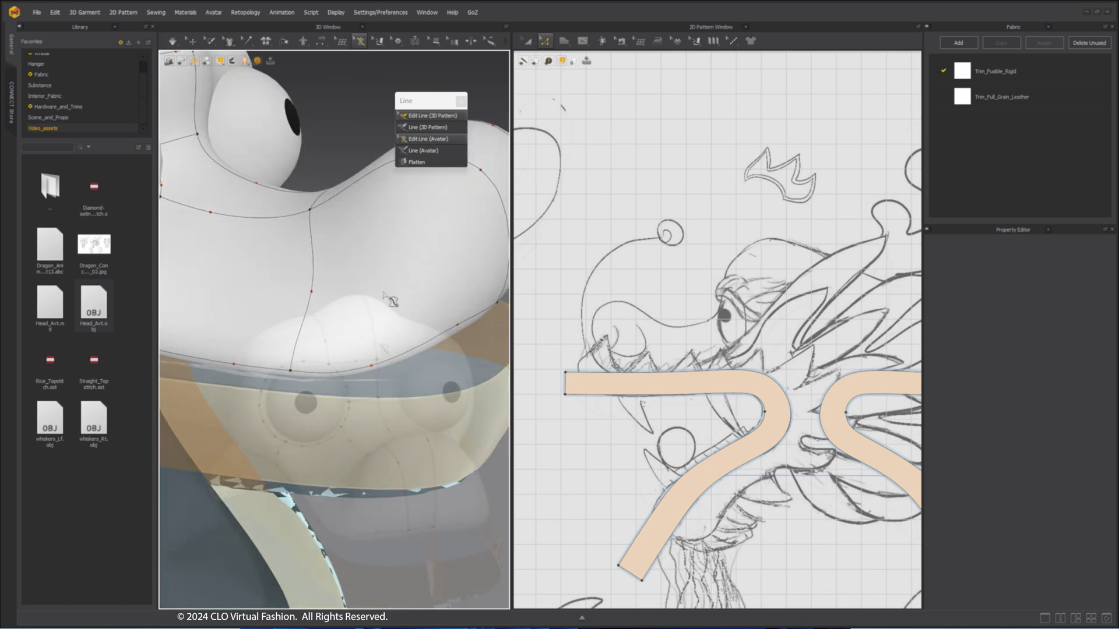
Flatten the snout, cheek, brow, forehead and side areas on one half of the avatar's head into 2D patterns.
{"action": "left_click", "coordinate": [425, 163]}
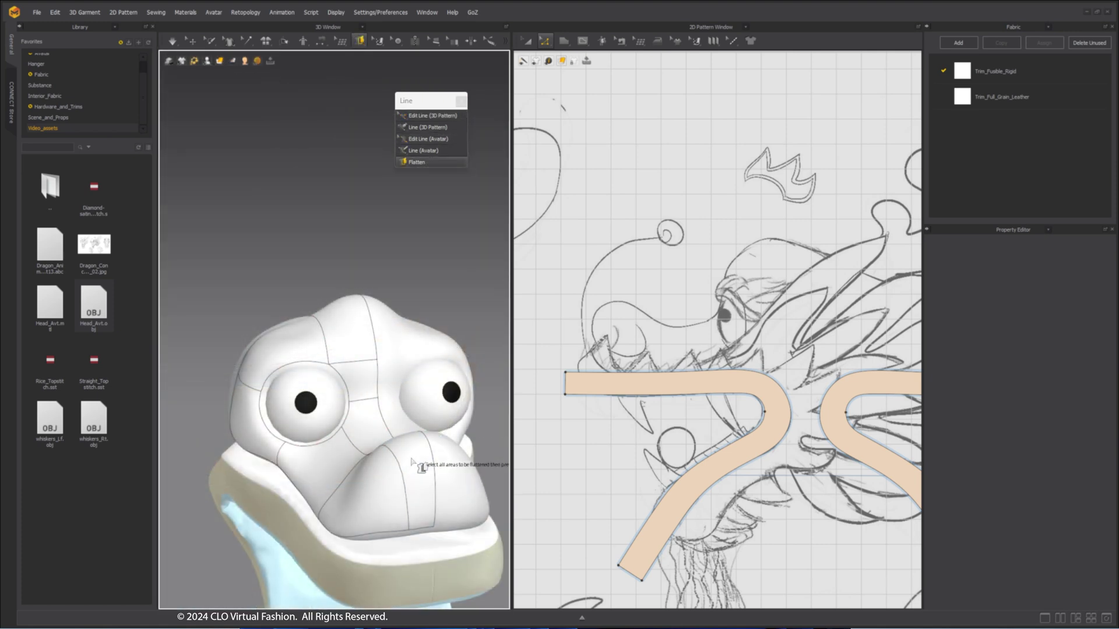
{"action": "left_click", "coordinate": [387, 493]}
{"action": "right_click_drag", "start_coordinate": [387, 493], "coordinate": [371, 470]}
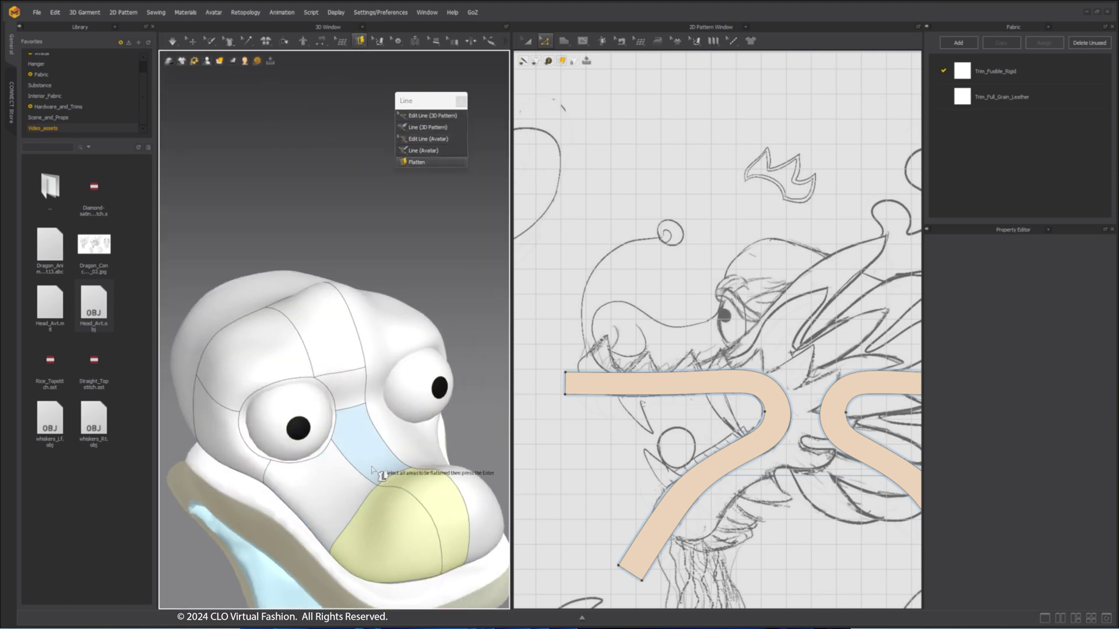
{"action": "left_click", "coordinate": [348, 495]}
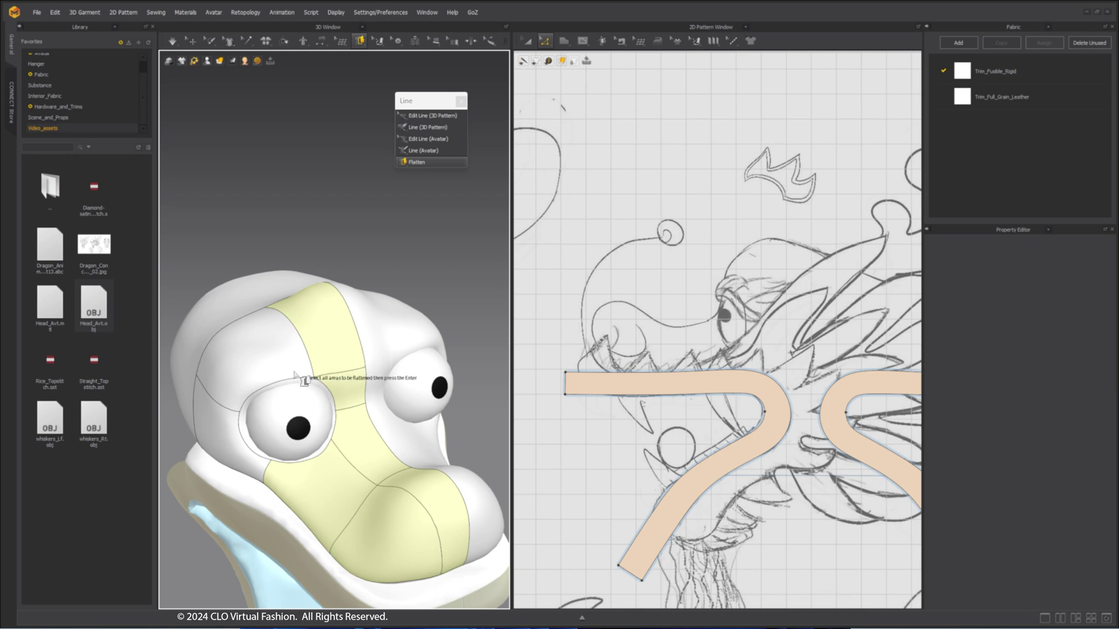
{"action": "right_click_drag", "start_coordinate": [296, 374], "coordinate": [332, 391]}
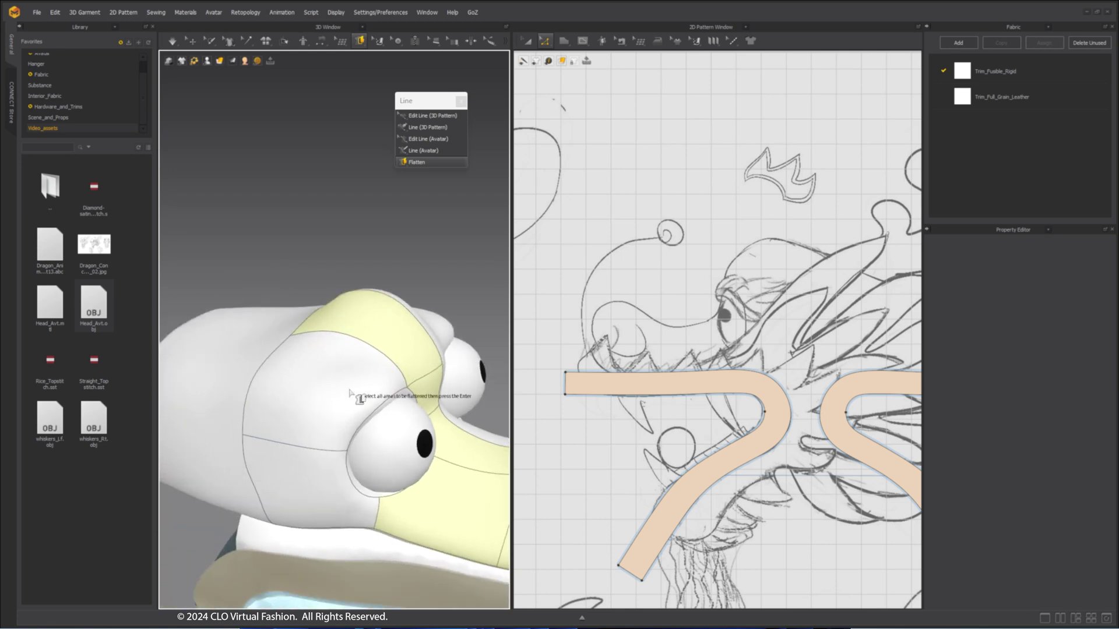
{"action": "left_click", "coordinate": [316, 488]}
{"action": "scroll", "coordinate": [432, 455], "scroll_direction": "down", "scroll_amount": 5}
{"action": "right_click_drag", "start_coordinate": [432, 455], "coordinate": [382, 425]}
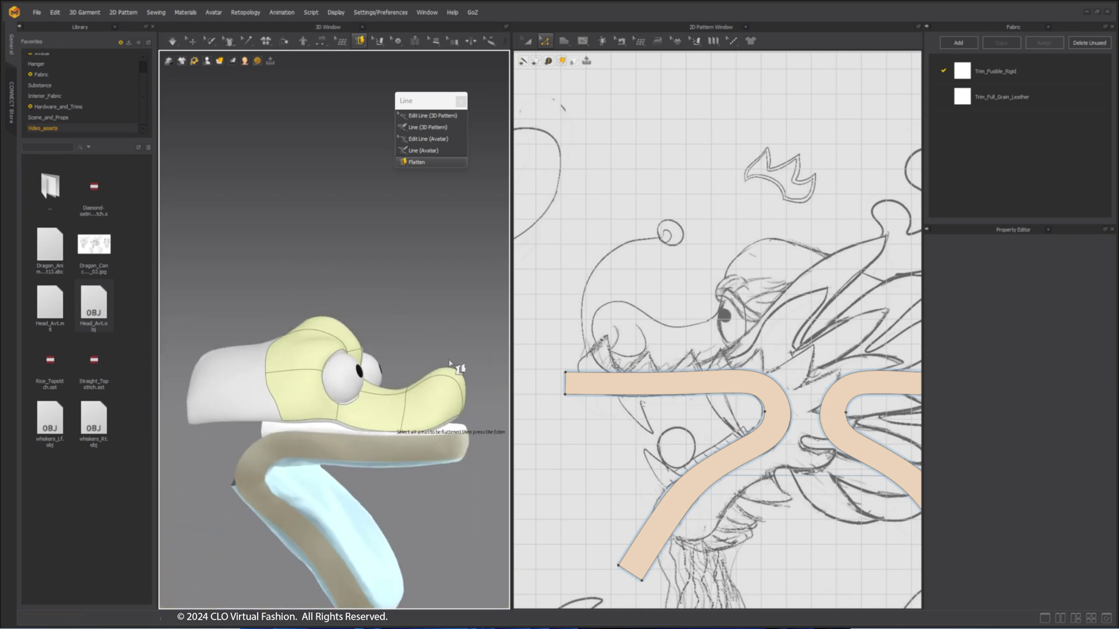
{"action": "key", "text": "Return"}
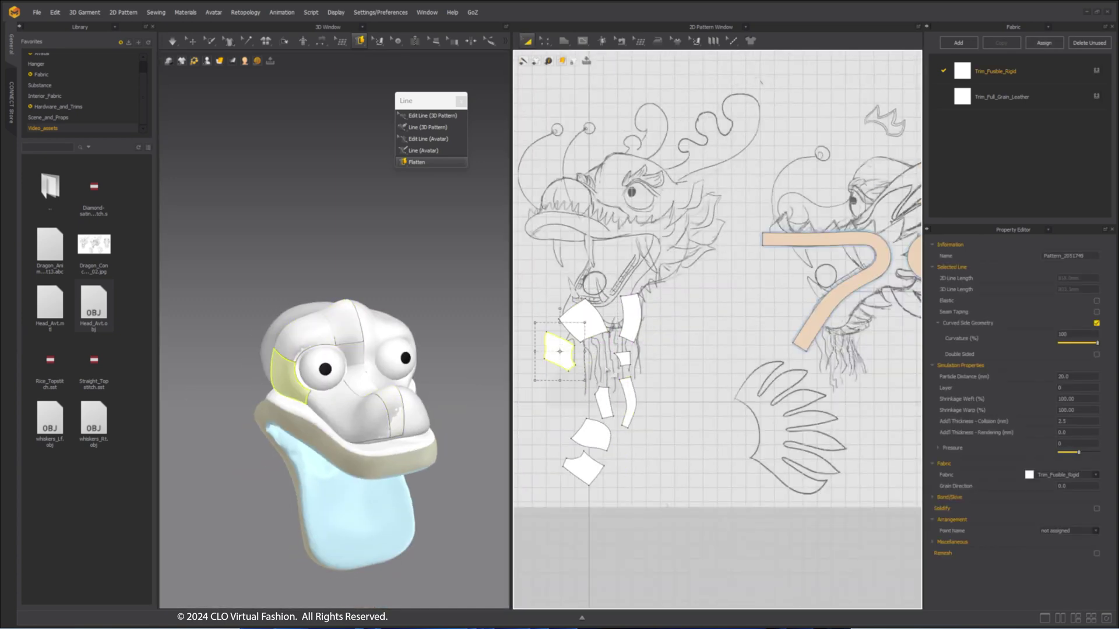
Arrange the flattened head patterns in 2D according to their adjoining positions on the avatar.
{"action": "scroll", "coordinate": [643, 380], "scroll_direction": "up", "scroll_amount": 3}
{"action": "left_click_drag", "start_coordinate": [594, 341], "coordinate": [589, 328]}
{"action": "scroll", "coordinate": [589, 329], "scroll_direction": "down", "scroll_amount": 2}
{"action": "left_click_drag", "start_coordinate": [645, 435], "coordinate": [601, 398]}
{"action": "left_click_drag", "start_coordinate": [692, 405], "coordinate": [690, 426]}
{"action": "left_click_drag", "start_coordinate": [618, 498], "coordinate": [641, 455]}
{"action": "left_click_drag", "start_coordinate": [618, 564], "coordinate": [670, 373]}
Finish arranging the flattened head patterns in a ring around the eye opening and place the group above the lip pattern.
{"action": "left_click", "coordinate": [599, 404]}
{"action": "scroll", "coordinate": [629, 371], "scroll_direction": "up", "scroll_amount": 3}
{"action": "scroll", "coordinate": [703, 385], "scroll_direction": "down", "scroll_amount": 2}
{"action": "left_click", "coordinate": [718, 233]}
{"action": "left_click_drag", "start_coordinate": [719, 156], "coordinate": [696, 159]}
{"action": "left_click", "coordinate": [702, 373]}
{"action": "middle_click_drag", "start_coordinate": [688, 432], "coordinate": [687, 378]}
{"action": "left_click", "coordinate": [668, 428]}
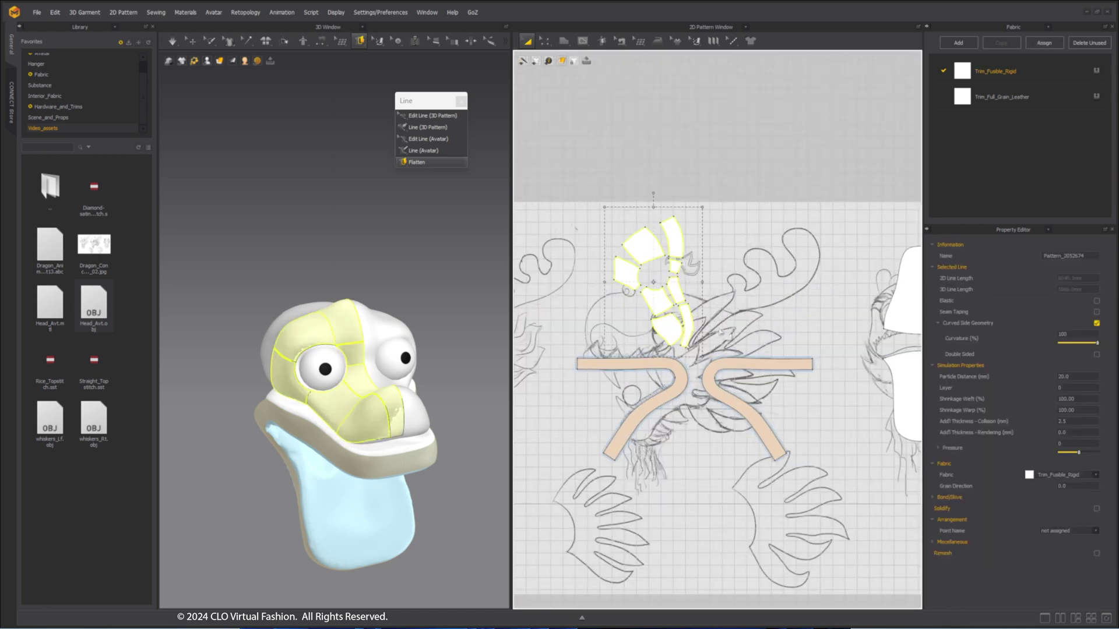
Mirror the flattened head patterns as a symmetric set and assign the Trim_Full_Grain_Leather fabric to them.
{"action": "left_click", "coordinate": [740, 284]}
{"action": "right_click_drag", "start_coordinate": [473, 374], "coordinate": [367, 387]}
{"action": "scroll", "coordinate": [467, 328], "scroll_direction": "up", "scroll_amount": 3}
{"action": "scroll", "coordinate": [714, 212], "scroll_direction": "up", "scroll_amount": 3}
{"action": "left_click", "coordinate": [619, 41]}
{"action": "left_click", "coordinate": [646, 74]}
{"action": "left_click", "coordinate": [650, 230]}
{"action": "left_click", "coordinate": [718, 229]}
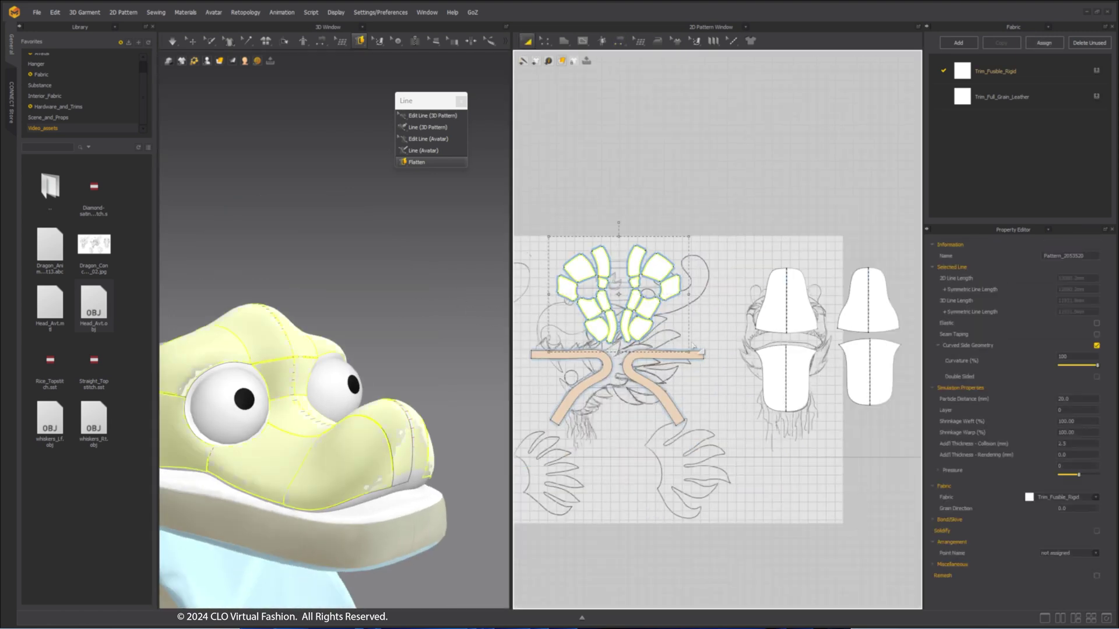
{"action": "left_click", "coordinate": [1096, 96]}
{"action": "right_click_drag", "start_coordinate": [379, 298], "coordinate": [400, 298]}
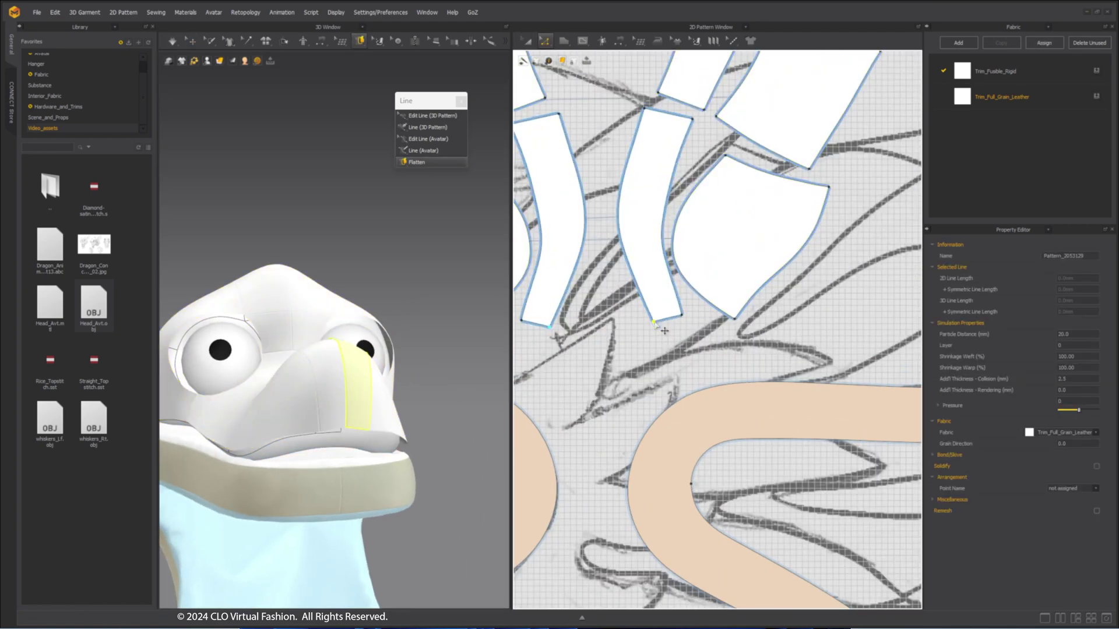
Adjust the placement of the centre snout patterns so the symmetric halves sit close together.
{"action": "key", "text": "a"}
{"action": "middle_click_drag", "start_coordinate": [653, 325], "coordinate": [714, 360]}
{"action": "left_click_drag", "start_coordinate": [714, 250], "coordinate": [688, 251]}
{"action": "left_click_drag", "start_coordinate": [699, 120], "coordinate": [729, 121]}
Adjust the outer corner points where the cheek and snout side patterns meet so their edges line up.
{"action": "scroll", "coordinate": [658, 304], "scroll_direction": "up", "scroll_amount": 7}
{"action": "key", "text": "z"}
{"action": "left_click_drag", "start_coordinate": [622, 394], "coordinate": [618, 400]}
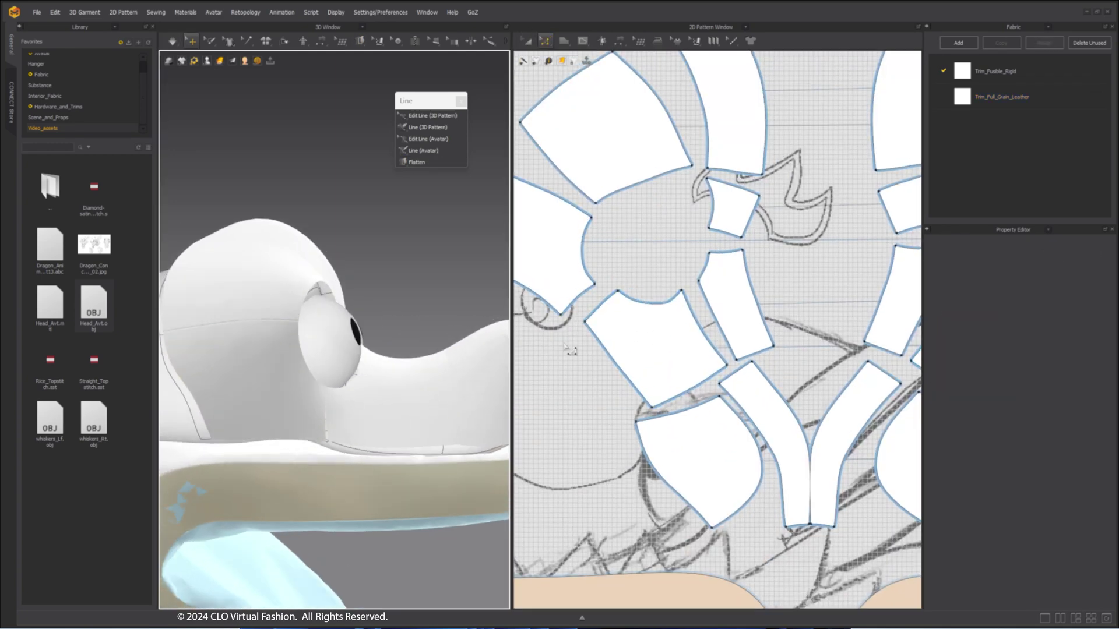
{"action": "left_click", "coordinate": [588, 364]}
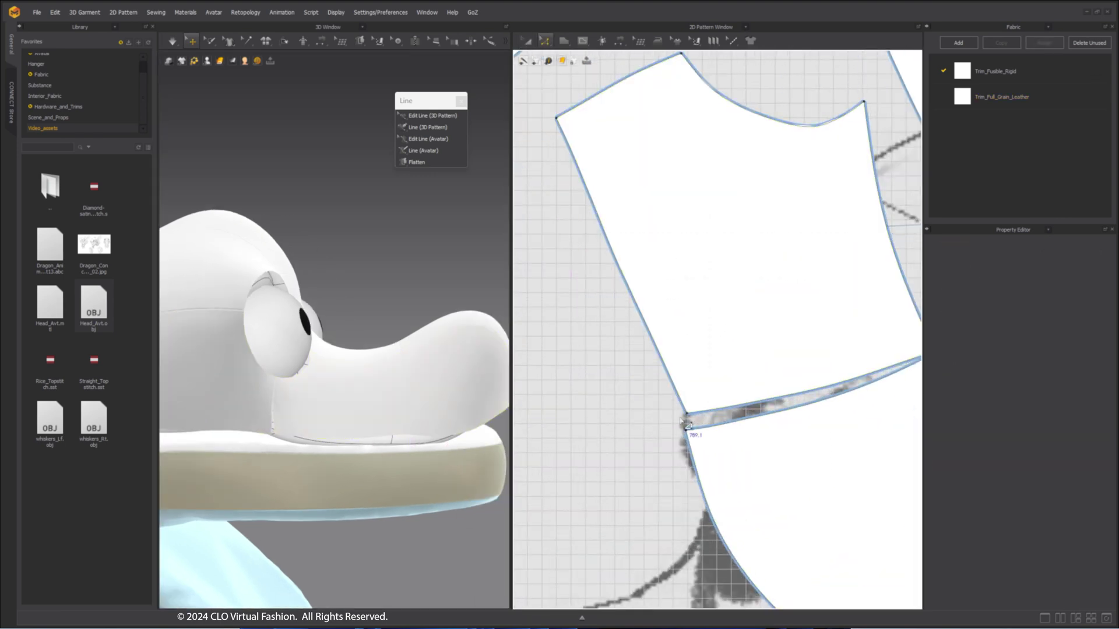
{"action": "left_click", "coordinate": [673, 436]}
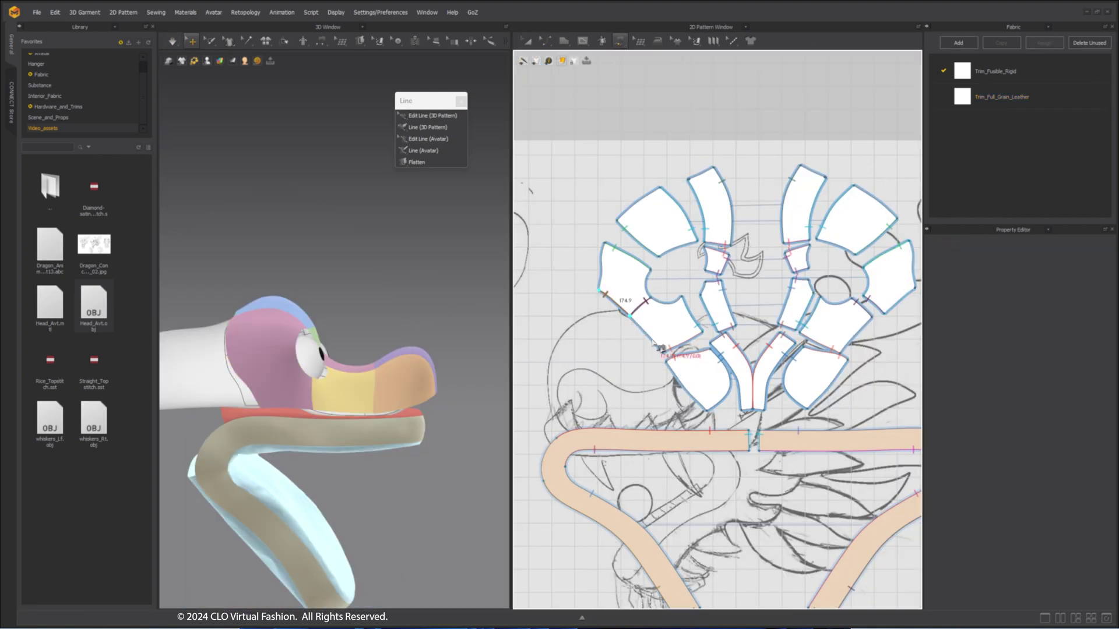
Sew the lower edges of the side and cheek patterns to the lip pattern's upper edge with M:N sewing.
{"action": "scroll", "coordinate": [818, 494], "scroll_direction": "up", "scroll_amount": 4}
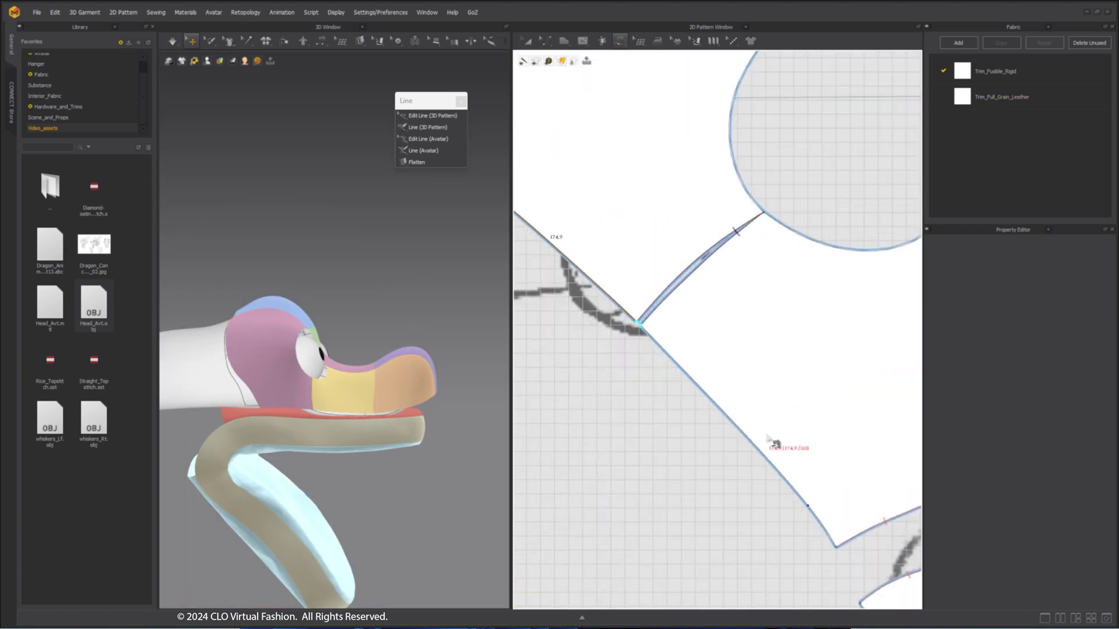
{"action": "scroll", "coordinate": [819, 494], "scroll_direction": "down", "scroll_amount": 3}
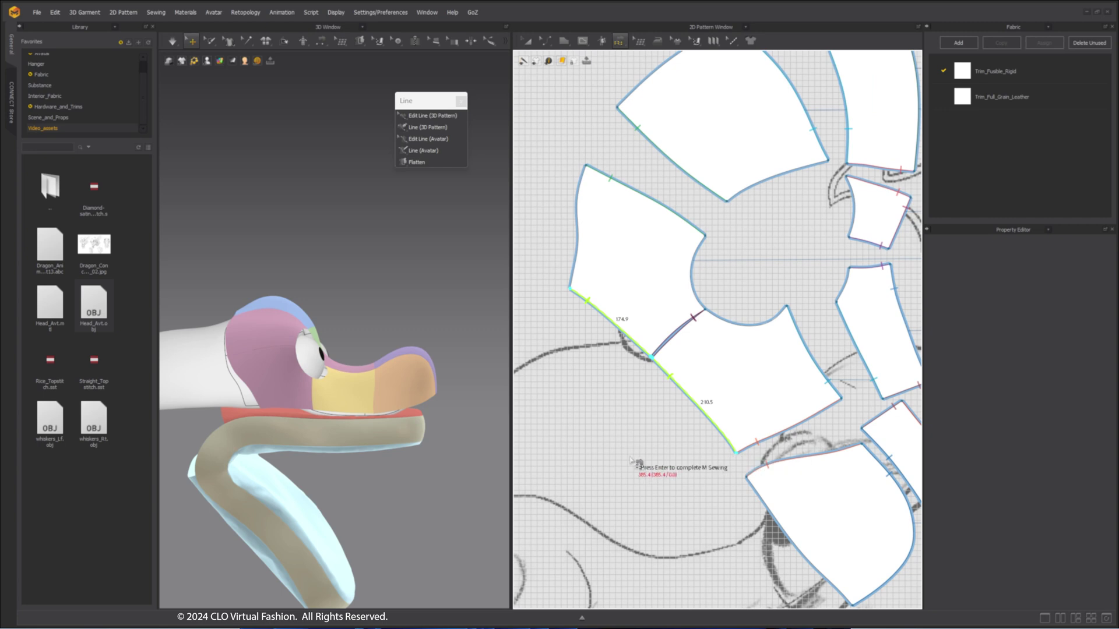
{"action": "key", "text": "Return"}
{"action": "scroll", "coordinate": [632, 460], "scroll_direction": "down", "scroll_amount": 4}
{"action": "left_click", "coordinate": [260, 418]}
{"action": "left_click", "coordinate": [263, 424]}
{"action": "scroll", "coordinate": [624, 483], "scroll_direction": "up", "scroll_amount": 2}
{"action": "left_click", "coordinate": [580, 480]}
{"action": "left_click", "coordinate": [742, 484]}
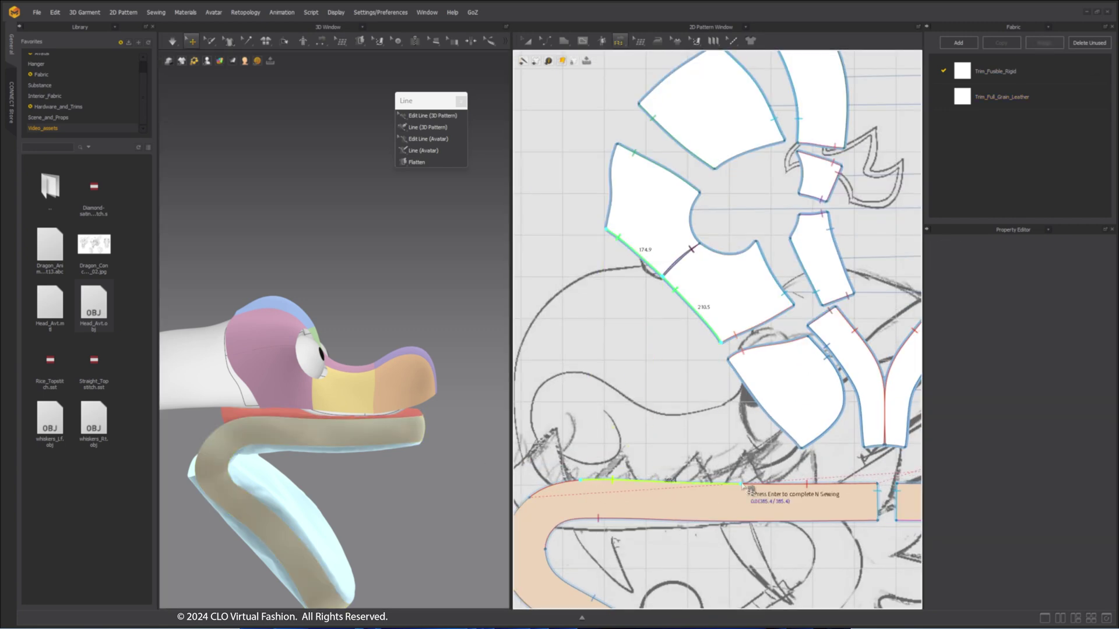
{"action": "key", "text": "Return"}
Select all patterns, unfreeze the mouth and simulate the sewn head patterns over the avatar.
{"action": "left_click", "coordinate": [620, 41]}
{"action": "left_click", "coordinate": [646, 61]}
{"action": "left_click_drag", "start_coordinate": [651, 482], "coordinate": [655, 490]}
{"action": "mouse_move", "coordinate": [495, 415]}
{"action": "right_mouse_down"}
{"action": "mouse_move", "coordinate": [432, 413]}
{"action": "mouse_move", "coordinate": [475, 408]}
{"action": "right_mouse_up"}
{"action": "scroll", "coordinate": [431, 413], "scroll_direction": "down", "scroll_amount": 3}
{"action": "scroll", "coordinate": [720, 450], "scroll_direction": "down", "scroll_amount": 4}
{"action": "key", "text": "ctrl+a"}
{"action": "left_click", "coordinate": [424, 309]}
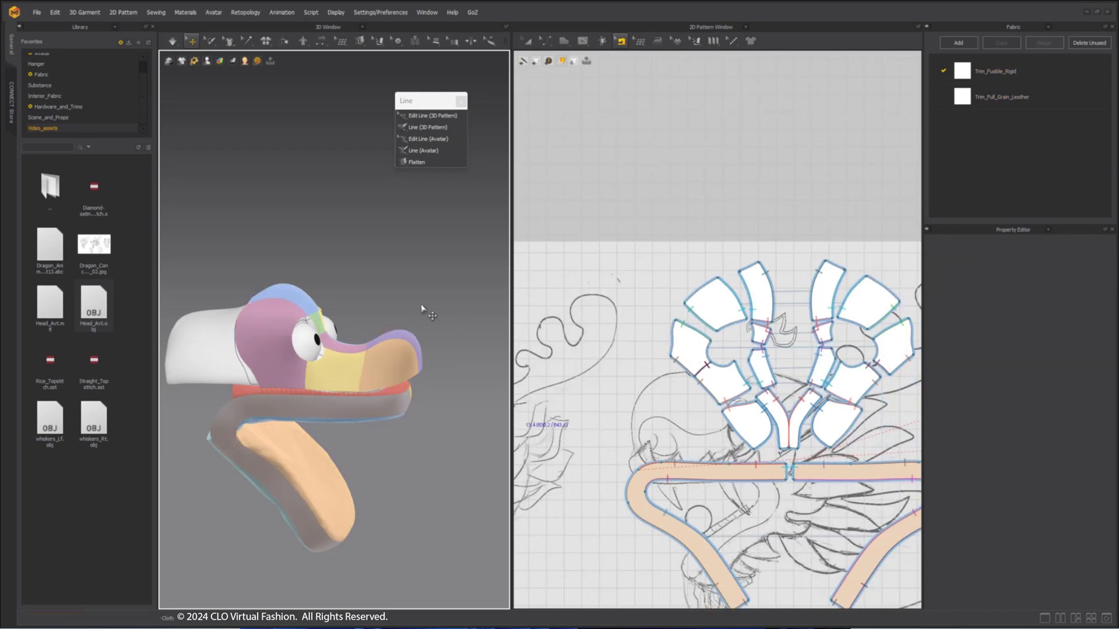
{"action": "right_click_drag", "start_coordinate": [424, 310], "coordinate": [364, 356]}
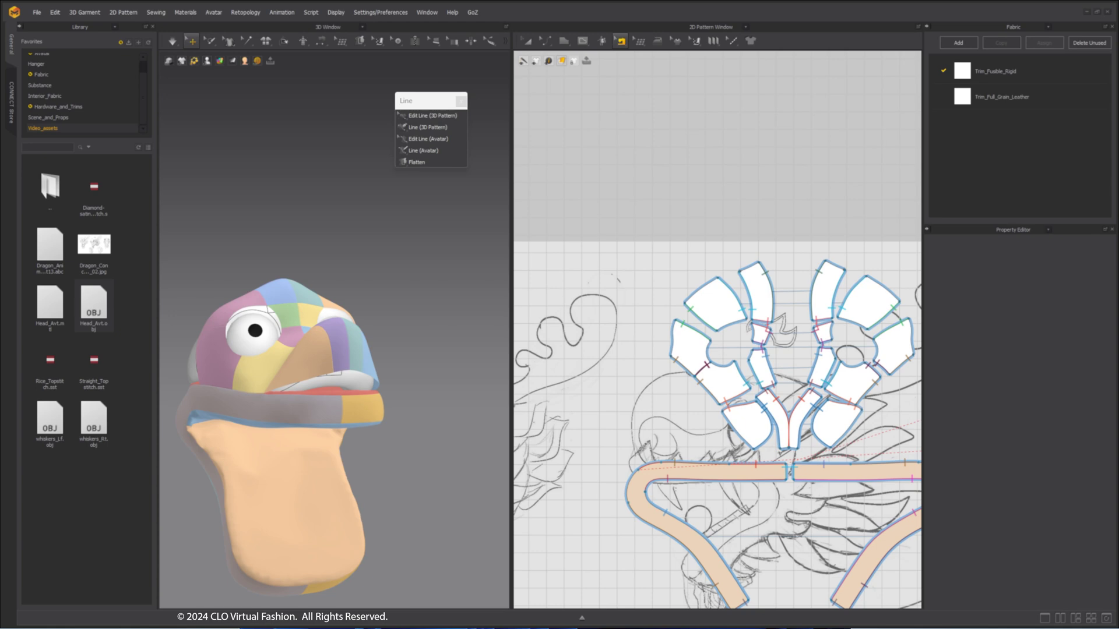
Adjust the lower corner point at the front end of the centre snout patterns.
{"action": "right_click_drag", "start_coordinate": [477, 356], "coordinate": [366, 340]}
{"action": "scroll", "coordinate": [810, 392], "scroll_direction": "up", "scroll_amount": 5}
{"action": "scroll", "coordinate": [712, 402], "scroll_direction": "up", "scroll_amount": 4}
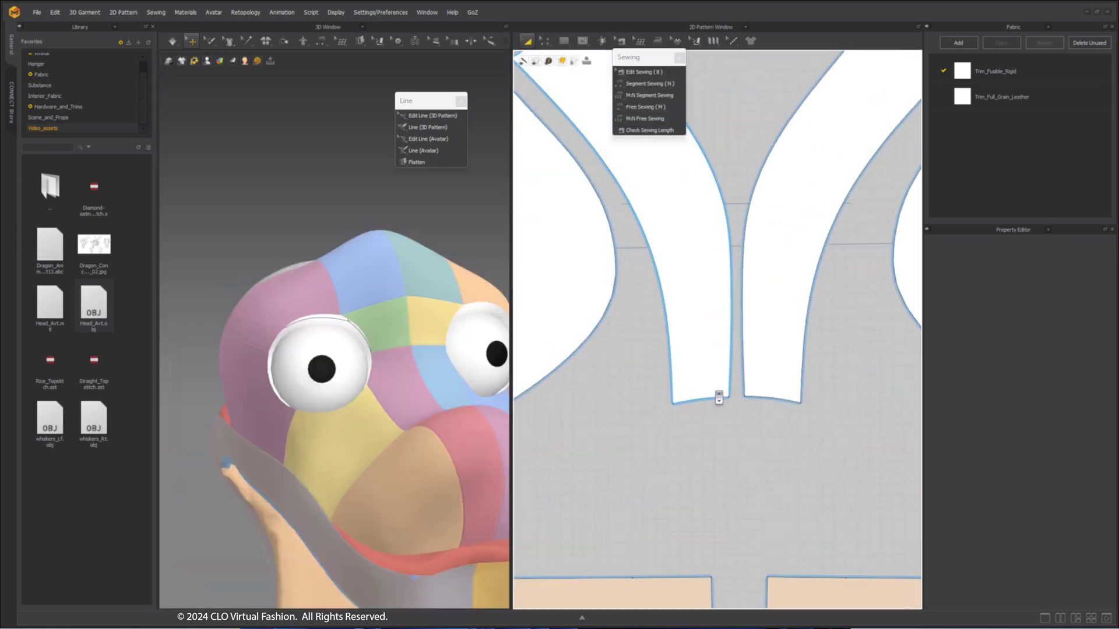
{"action": "left_click", "coordinate": [711, 403]}
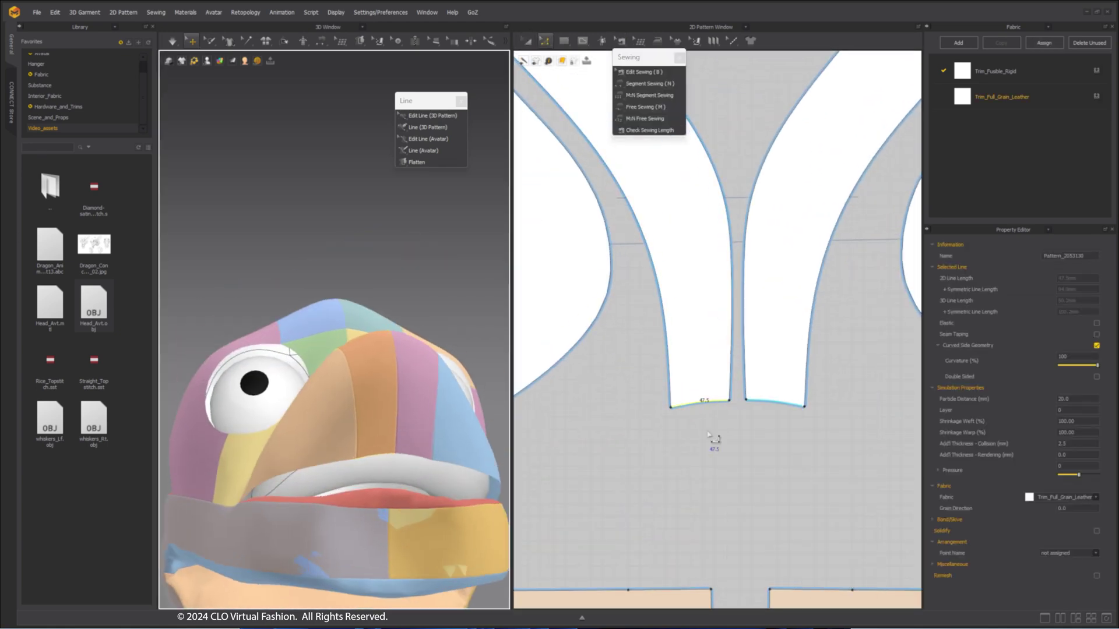
{"action": "left_click_drag", "start_coordinate": [742, 406], "coordinate": [747, 407]}
{"action": "scroll", "coordinate": [748, 410], "scroll_direction": "up", "scroll_amount": 5}
{"action": "left_click", "coordinate": [749, 421]}
Extend the front end of the centre snout patterns by 100 mm with Offset Pattern Outline, creating an internal line.
{"action": "right_click_drag", "start_coordinate": [466, 387], "coordinate": [496, 426]}
{"action": "scroll", "coordinate": [670, 432], "scroll_direction": "down", "scroll_amount": 4}
{"action": "left_click", "coordinate": [674, 420]}
{"action": "right_click", "coordinate": [675, 423]}
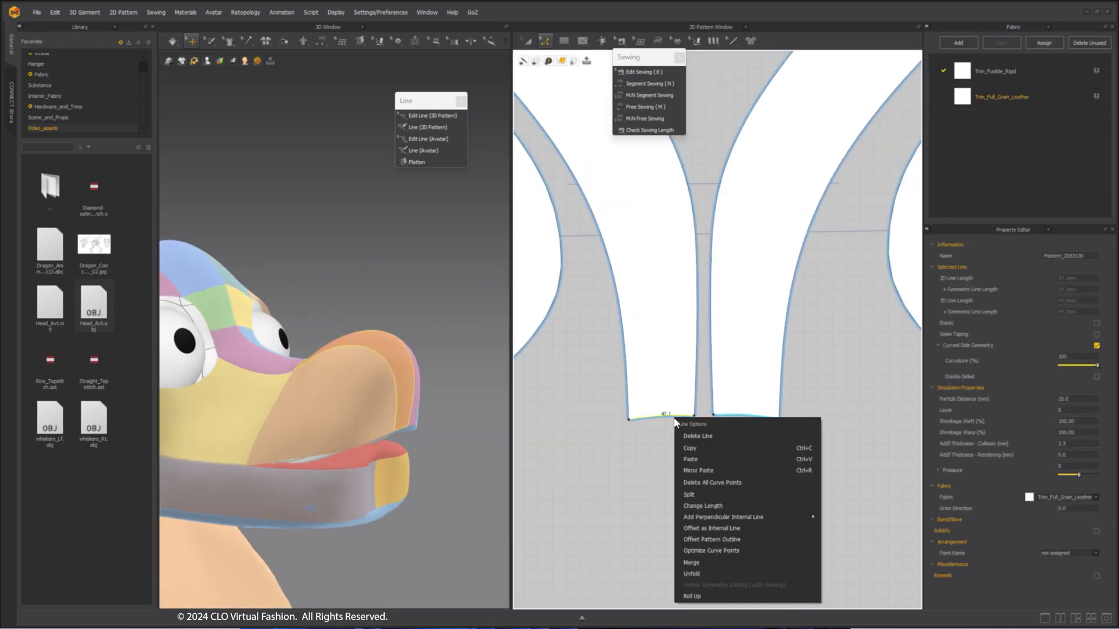
{"action": "left_click", "coordinate": [737, 539]}
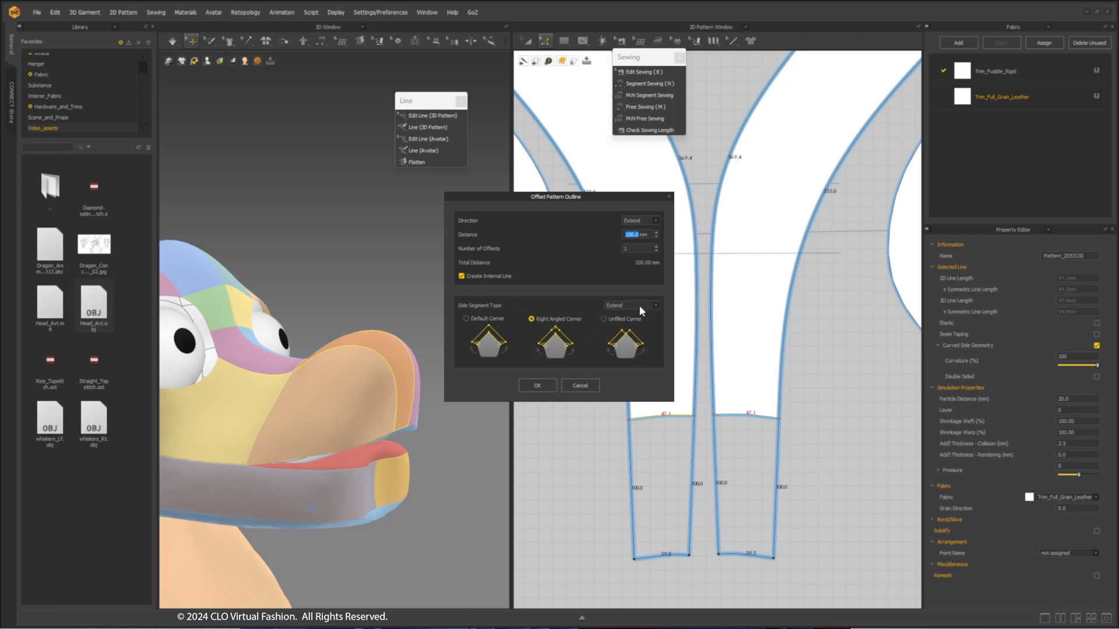
{"action": "left_click", "coordinate": [538, 385]}
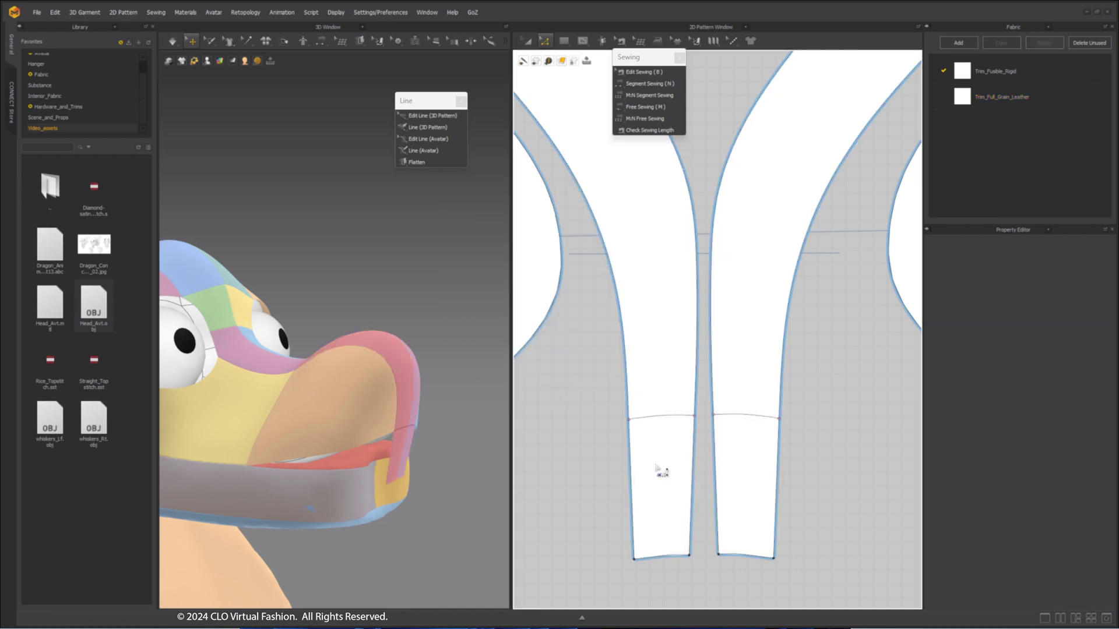
Cut and sew the extended front of the centre snout patterns along the internal line and place the separated pieces above the lip pattern.
{"action": "right_click", "coordinate": [676, 423]}
{"action": "left_click", "coordinate": [717, 328]}
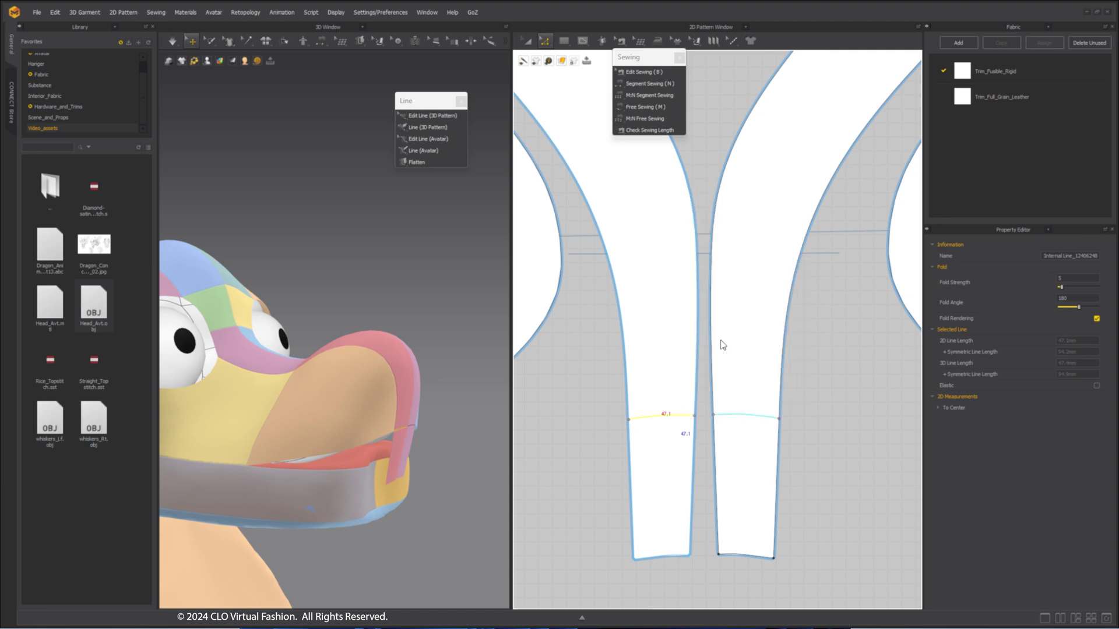
{"action": "middle_click_drag", "start_coordinate": [665, 498], "coordinate": [647, 454]}
{"action": "mouse_move", "coordinate": [436, 442]}
{"action": "right_mouse_down"}
{"action": "mouse_move", "coordinate": [396, 429]}
{"action": "mouse_move", "coordinate": [432, 444]}
{"action": "right_mouse_up"}
{"action": "left_click_drag", "start_coordinate": [658, 536], "coordinate": [663, 486]}
{"action": "scroll", "coordinate": [702, 466], "scroll_direction": "up", "scroll_amount": 2}
{"action": "right_click_drag", "start_coordinate": [419, 434], "coordinate": [291, 425]}
{"action": "scroll", "coordinate": [602, 498], "scroll_direction": "up", "scroll_amount": 2}
{"action": "left_click_drag", "start_coordinate": [610, 487], "coordinate": [586, 490]}
{"action": "right_click_drag", "start_coordinate": [355, 446], "coordinate": [491, 443]}
{"action": "scroll", "coordinate": [741, 524], "scroll_direction": "down", "scroll_amount": 5}
{"action": "middle_click_drag", "start_coordinate": [746, 527], "coordinate": [721, 474]}
Draw a triangular pattern with a base about 262 mm long above the lip pattern, beside the cut front pieces.
{"action": "right_click", "coordinate": [615, 508]}
{"action": "left_click", "coordinate": [641, 538]}
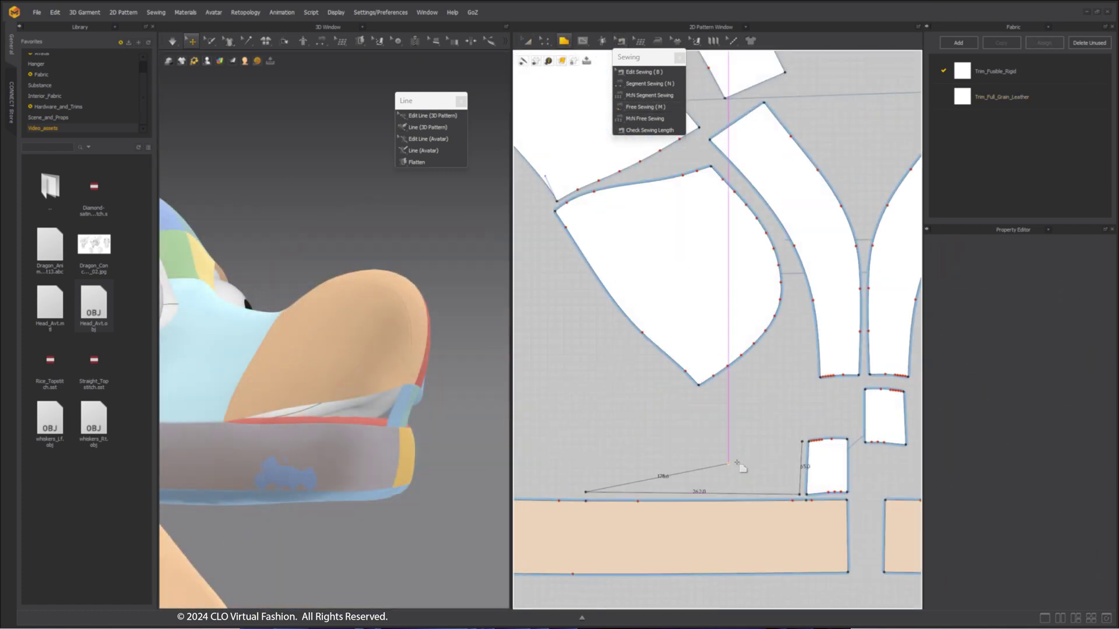
{"action": "left_click", "coordinate": [801, 441]}
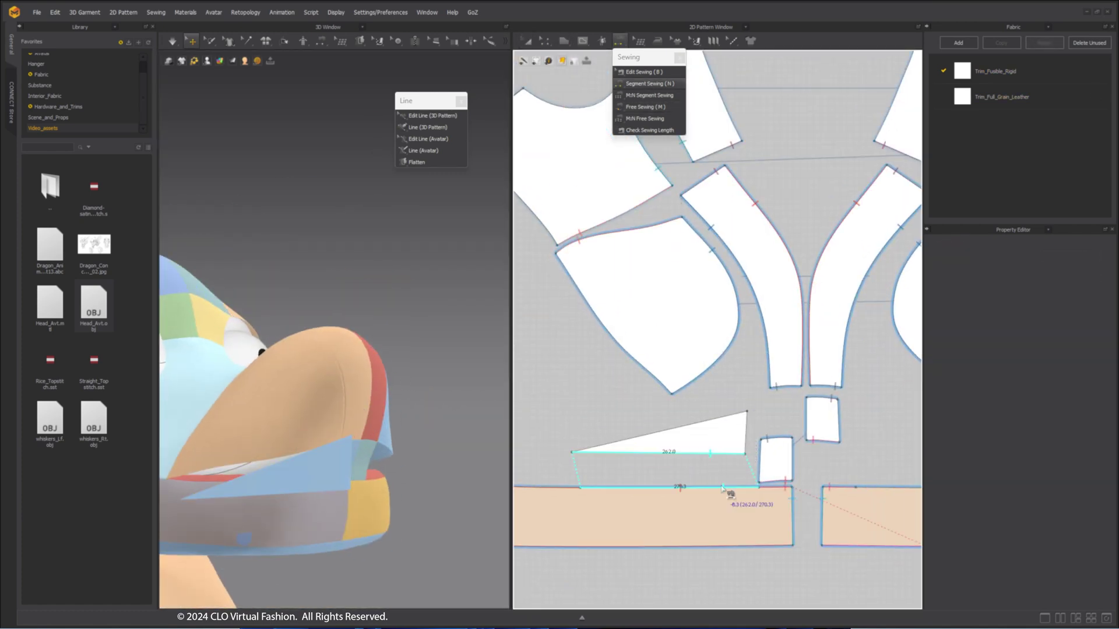
Sew the triangular pattern's base to the lip pattern's upper edge and simulate the fit.
{"action": "key", "text": "z"}
{"action": "left_click_drag", "start_coordinate": [573, 452], "coordinate": [570, 453]}
{"action": "scroll", "coordinate": [661, 448], "scroll_direction": "up", "scroll_amount": 3}
{"action": "key", "text": "space"}
{"action": "left_click", "coordinate": [370, 421]}
{"action": "right_click_drag", "start_coordinate": [420, 425], "coordinate": [443, 430]}
{"action": "key", "text": "space"}
Curve the triangular pattern's edges and adjust its points to follow the gap between snout and lip.
{"action": "scroll", "coordinate": [816, 419], "scroll_direction": "up", "scroll_amount": 3}
{"action": "left_click_drag", "start_coordinate": [718, 388], "coordinate": [726, 389]}
{"action": "key", "text": "c"}
{"action": "middle_click_drag", "start_coordinate": [750, 493], "coordinate": [737, 482]}
{"action": "left_click_drag", "start_coordinate": [707, 424], "coordinate": [704, 424]}
{"action": "right_click_drag", "start_coordinate": [402, 428], "coordinate": [356, 431]}
{"action": "left_click_drag", "start_coordinate": [704, 423], "coordinate": [707, 428]}
{"action": "scroll", "coordinate": [735, 478], "scroll_direction": "down", "scroll_amount": 3}
{"action": "left_click", "coordinate": [586, 434]}
{"action": "left_click_drag", "start_coordinate": [586, 434], "coordinate": [585, 443]}
Refine the outline of the curved wedge pattern based on its fit between the snout and lip in 3D.
{"action": "left_click", "coordinate": [422, 307]}
{"action": "right_click_drag", "start_coordinate": [422, 307], "coordinate": [466, 312]}
{"action": "left_click", "coordinate": [383, 449]}
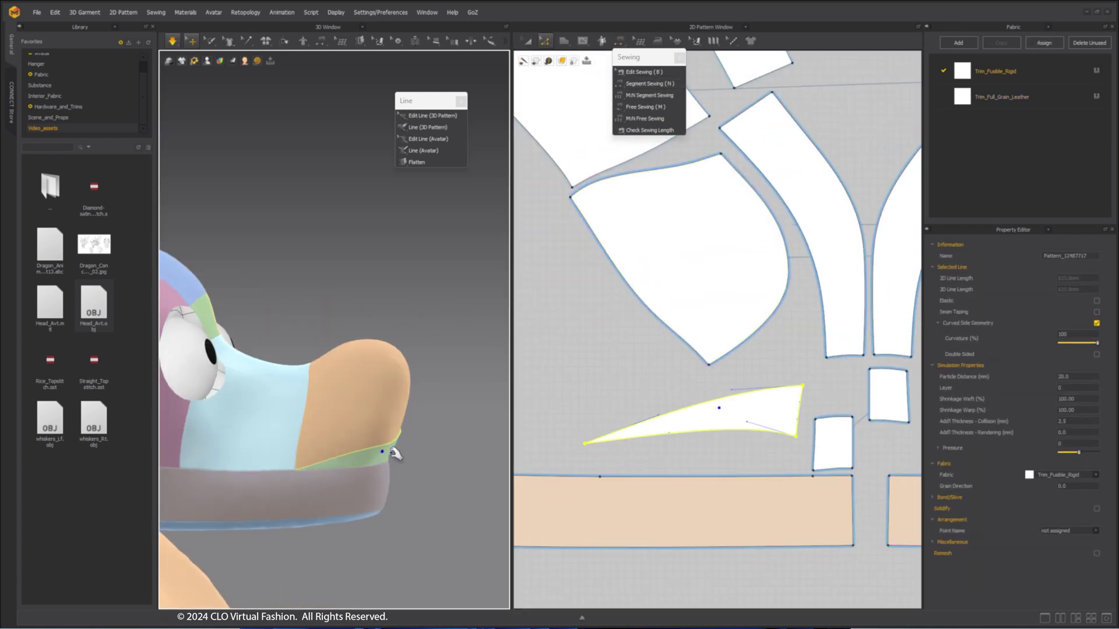
{"action": "right_click_drag", "start_coordinate": [385, 452], "coordinate": [297, 461]}
{"action": "left_click", "coordinate": [603, 457]}
{"action": "middle_click_drag", "start_coordinate": [674, 453], "coordinate": [661, 422]}
{"action": "scroll", "coordinate": [651, 419], "scroll_direction": "up", "scroll_amount": 3}
{"action": "left_click_drag", "start_coordinate": [686, 360], "coordinate": [682, 350]}
{"action": "left_click", "coordinate": [631, 421]}
{"action": "middle_click_drag", "start_coordinate": [631, 421], "coordinate": [612, 402]}
{"action": "key", "text": "b"}
{"action": "left_click", "coordinate": [545, 41]}
{"action": "right_click_drag", "start_coordinate": [309, 423], "coordinate": [282, 425]}
{"action": "middle_click_drag", "start_coordinate": [600, 361], "coordinate": [610, 385]}
{"action": "left_click_drag", "start_coordinate": [609, 380], "coordinate": [682, 379]}
Deactivate both eye avatars.
{"action": "right_click_drag", "start_coordinate": [350, 467], "coordinate": [326, 448]}
{"action": "scroll", "coordinate": [326, 454], "scroll_direction": "up", "scroll_amount": 3}
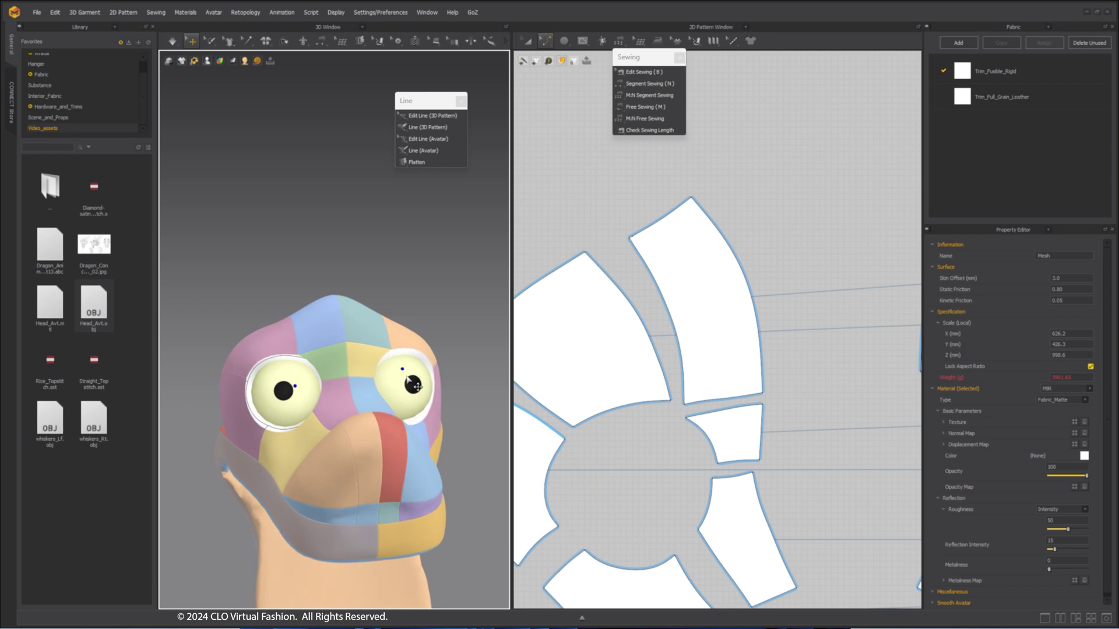
{"action": "right_click", "coordinate": [408, 379]}
{"action": "left_click", "coordinate": [460, 478]}
{"action": "mouse_move", "coordinate": [348, 387]}
{"action": "right_mouse_down"}
{"action": "mouse_move", "coordinate": [386, 378]}
{"action": "mouse_move", "coordinate": [344, 383]}
{"action": "right_mouse_up"}
Select all five pattern edges around the eye opening to measure their combined length.
{"action": "left_click", "coordinate": [640, 472]}
{"action": "left_click", "coordinate": [624, 407]}
{"action": "left_click", "coordinate": [548, 465]}
{"action": "left_click", "coordinate": [618, 568]}
{"action": "key", "text": "z"}
{"action": "left_click", "coordinate": [611, 433]}
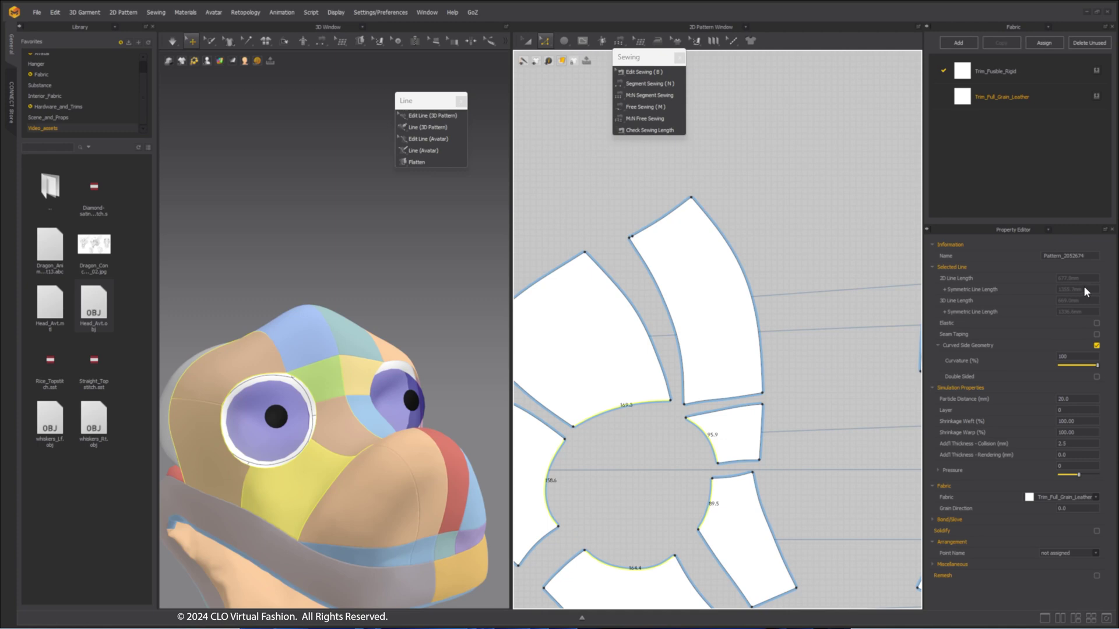
Create a circle pattern with a circumference equal to the eye opening's total edge length and centre it in the opening.
{"action": "left_click", "coordinate": [564, 41]}
{"action": "left_click", "coordinate": [620, 477]}
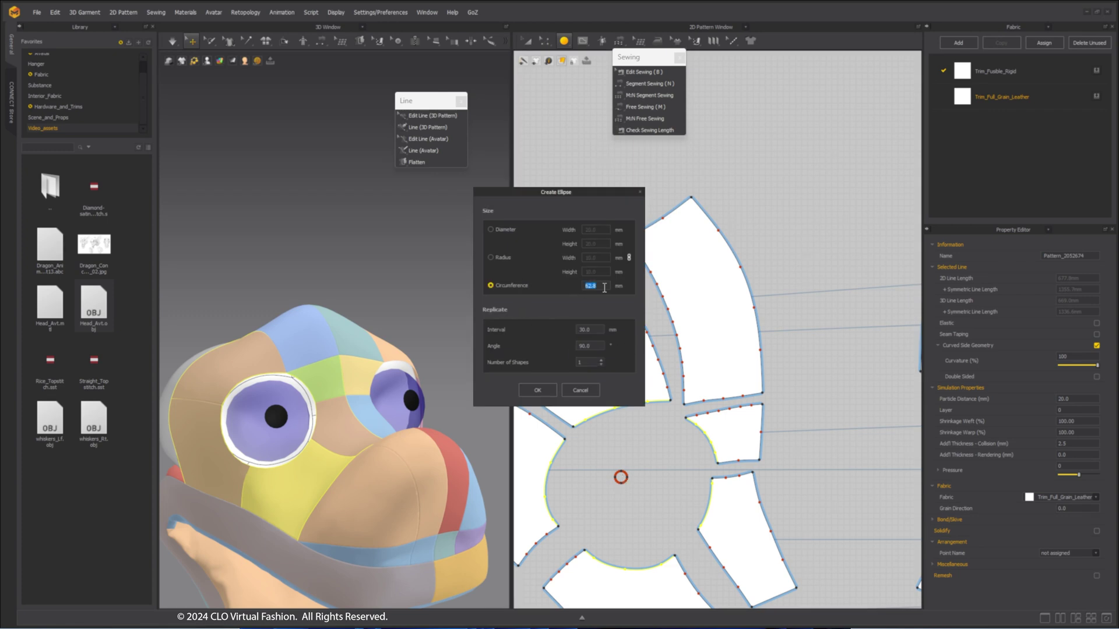
{"action": "left_click", "coordinate": [538, 391]}
{"action": "scroll", "coordinate": [639, 450], "scroll_direction": "up", "scroll_amount": 3}
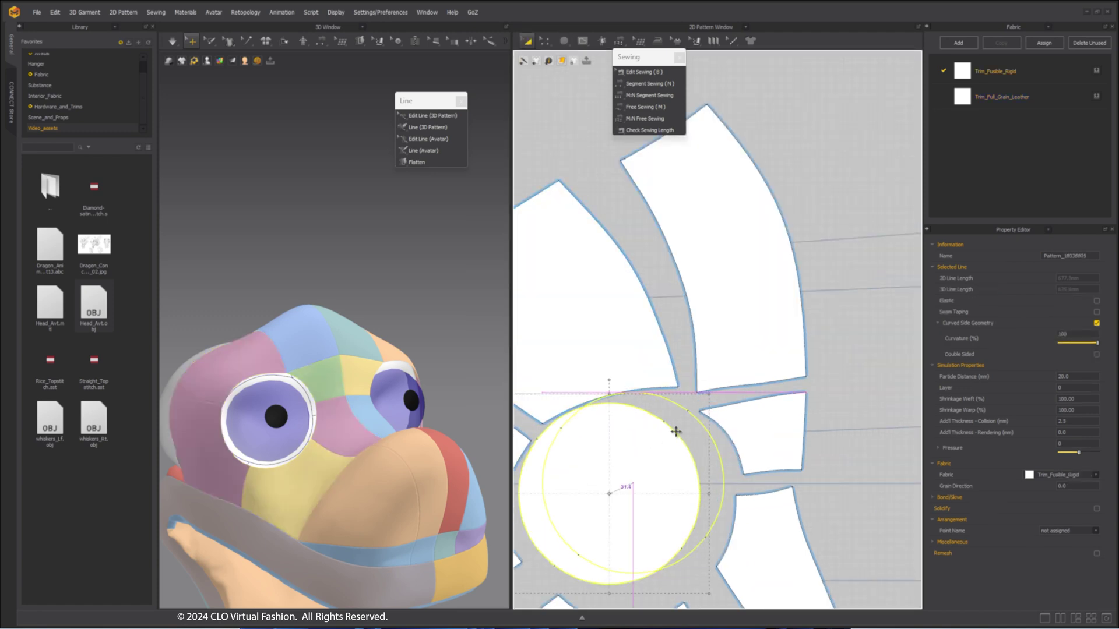
{"action": "scroll", "coordinate": [665, 450], "scroll_direction": "down", "scroll_amount": 6}
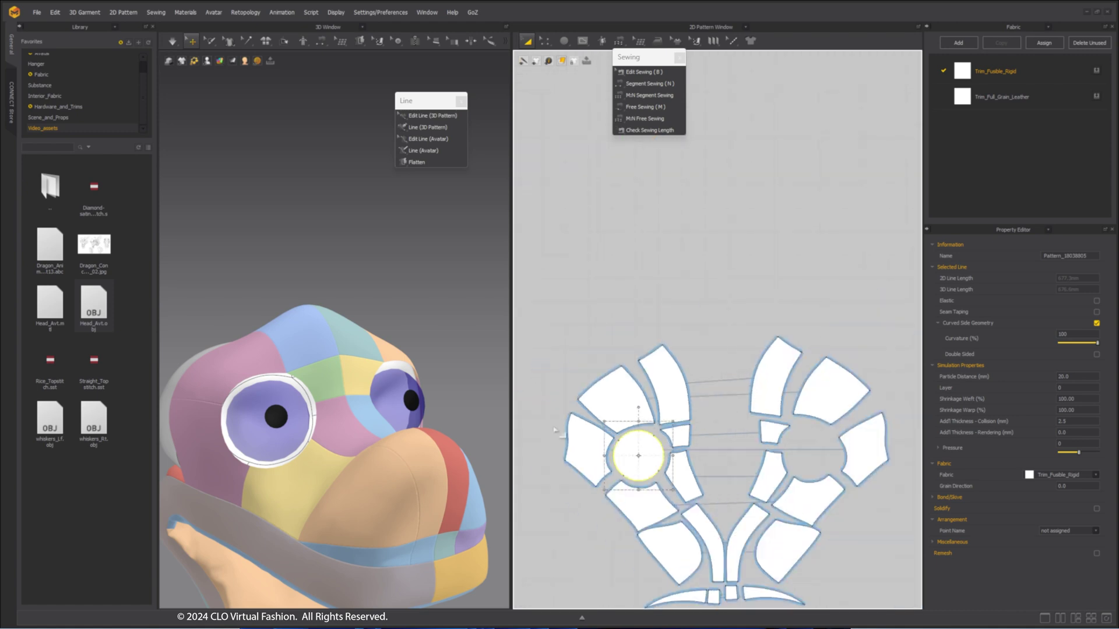
Freeze all existing head and lip patterns, leaving the new circle pattern unfrozen.
{"action": "key", "text": "ctrl+a"}
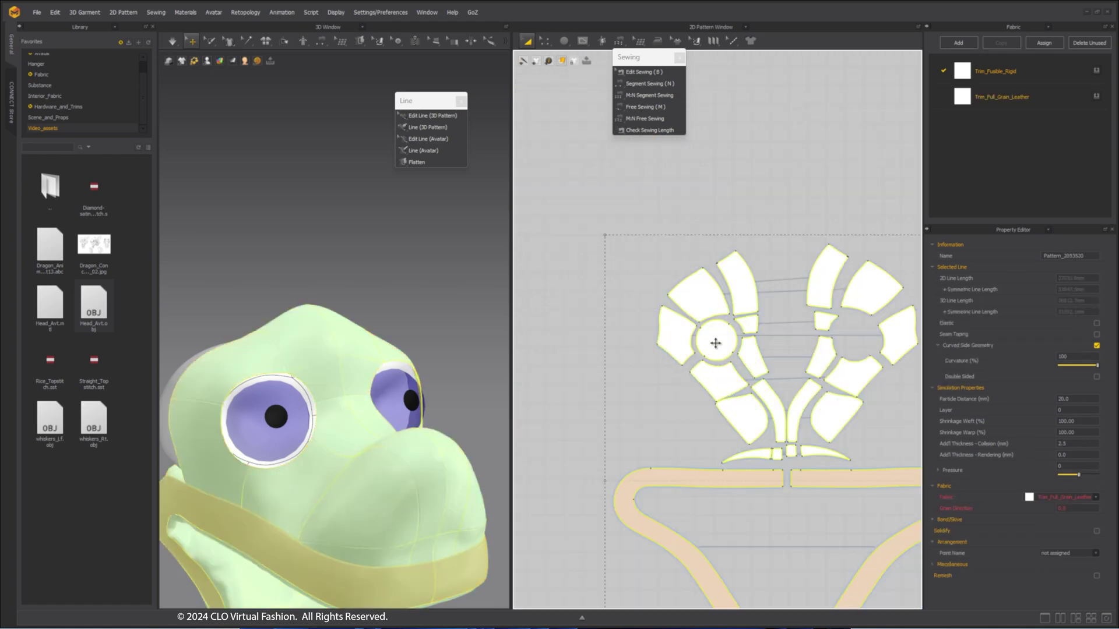
{"action": "scroll", "coordinate": [367, 373], "scroll_direction": "down", "scroll_amount": 5}
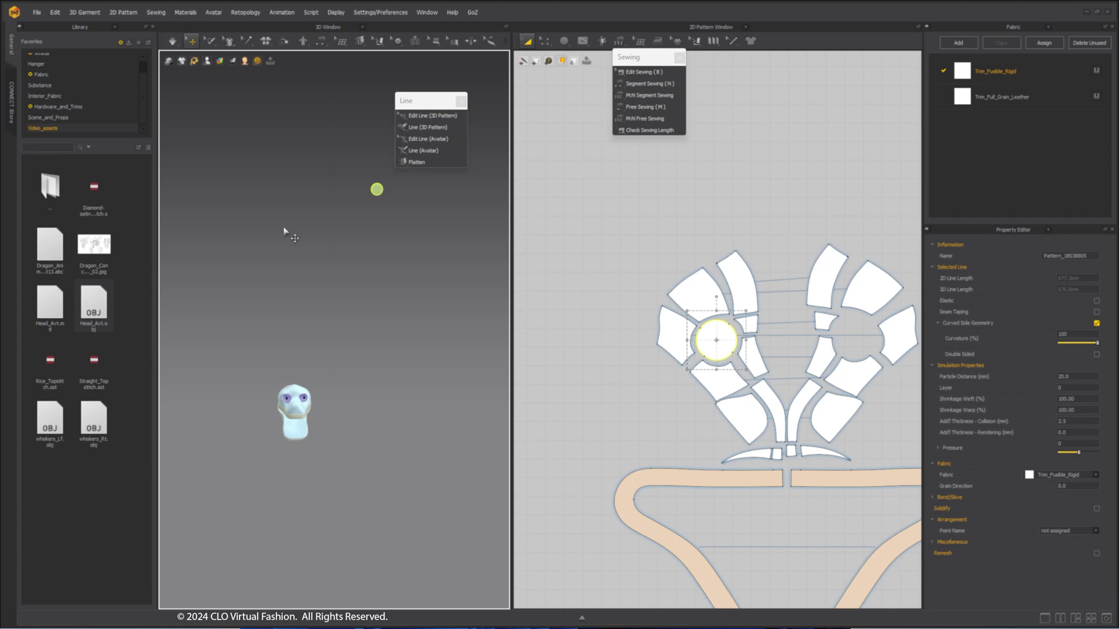
{"action": "scroll", "coordinate": [332, 243], "scroll_direction": "up", "scroll_amount": 5}
Bring the circle pattern above the head avatar in the 3D scene.
{"action": "right_click", "coordinate": [233, 380]}
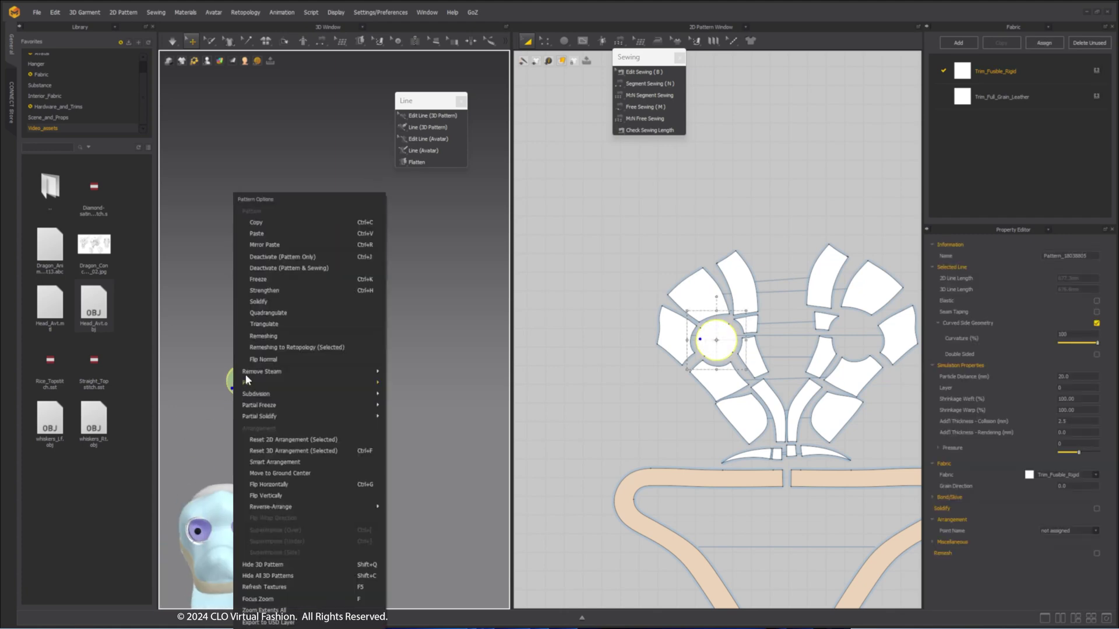
{"action": "left_click", "coordinate": [390, 284]}
{"action": "middle_click_drag", "start_coordinate": [292, 411], "coordinate": [332, 312]}
{"action": "left_click_drag", "start_coordinate": [290, 282], "coordinate": [297, 318]}
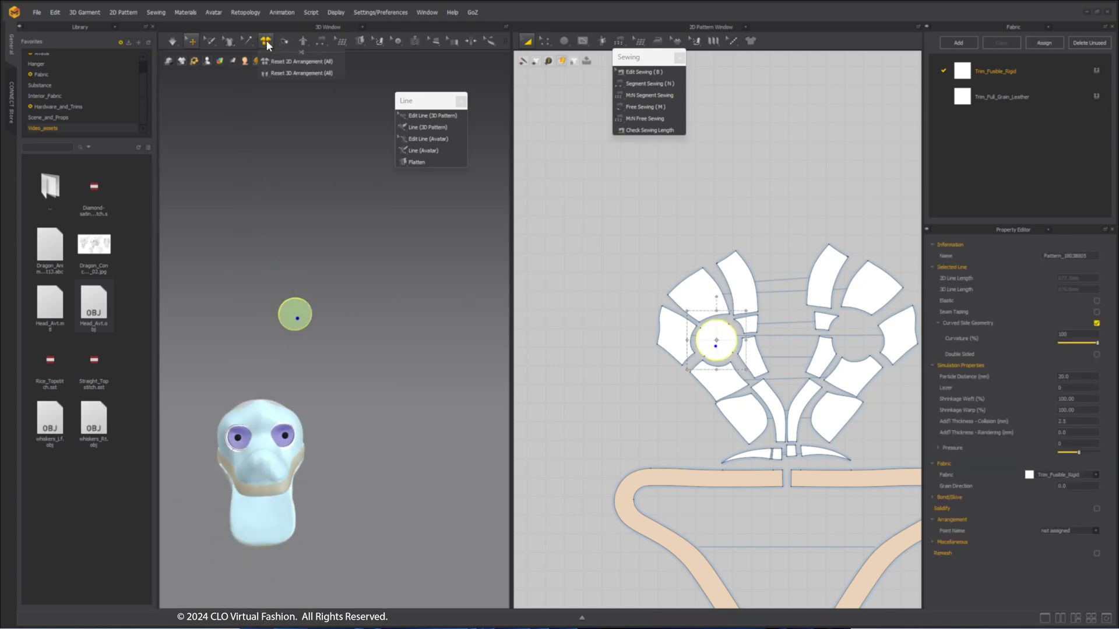
{"action": "scroll", "coordinate": [335, 235], "scroll_direction": "down", "scroll_amount": 4}
{"action": "scroll", "coordinate": [326, 317], "scroll_direction": "up", "scroll_amount": 5}
{"action": "left_click", "coordinate": [227, 379]}
{"action": "scroll", "coordinate": [772, 312], "scroll_direction": "up", "scroll_amount": 8}
{"action": "scroll", "coordinate": [303, 376], "scroll_direction": "up", "scroll_amount": 5}
Position the circle pattern directly in front of the matching eye in 3D.
{"action": "left_click_drag", "start_coordinate": [250, 275], "coordinate": [351, 409]}
{"action": "right_click_drag", "start_coordinate": [353, 413], "coordinate": [413, 409]}
{"action": "left_click_drag", "start_coordinate": [348, 387], "coordinate": [202, 436]}
{"action": "scroll", "coordinate": [326, 402], "scroll_direction": "up", "scroll_amount": 3}
{"action": "right_click_drag", "start_coordinate": [335, 401], "coordinate": [364, 403]}
{"action": "left_click_drag", "start_coordinate": [253, 437], "coordinate": [231, 437]}
{"action": "right_click_drag", "start_coordinate": [402, 382], "coordinate": [344, 367]}
{"action": "scroll", "coordinate": [344, 367], "scroll_direction": "down", "scroll_amount": 3}
{"action": "left_click_drag", "start_coordinate": [303, 369], "coordinate": [343, 371]}
{"action": "right_click_drag", "start_coordinate": [344, 371], "coordinate": [324, 369]}
{"action": "scroll", "coordinate": [324, 369], "scroll_direction": "down", "scroll_amount": 1}
Sew the five eye opening edges to the circle pattern's outline with M:N Free Sewing.
{"action": "left_click", "coordinate": [774, 303]}
{"action": "left_click", "coordinate": [645, 109]}
{"action": "left_click", "coordinate": [756, 320]}
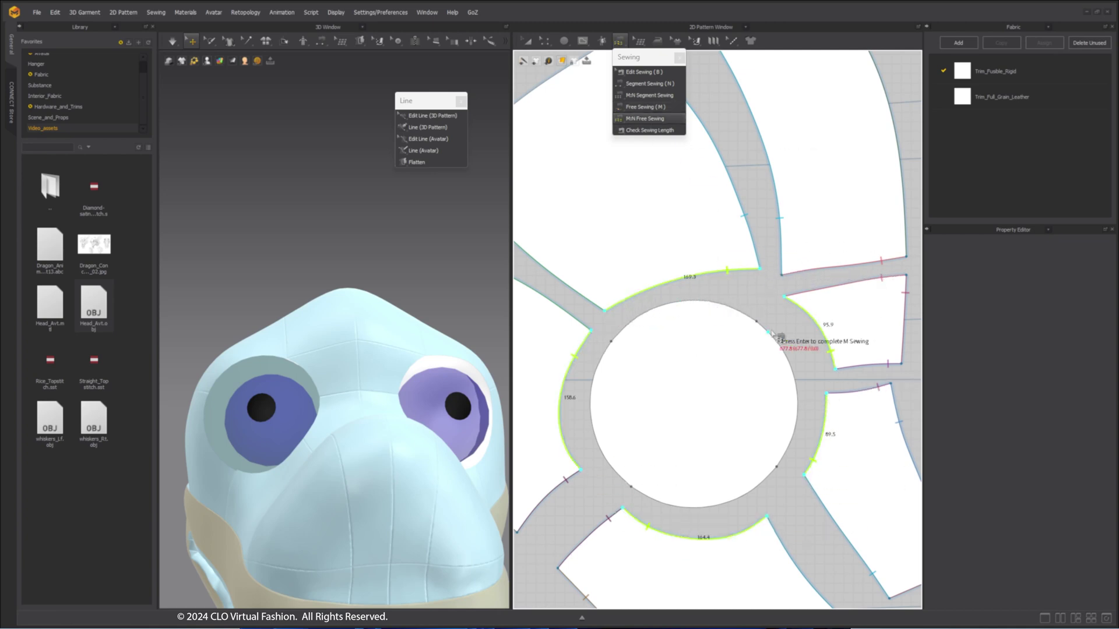
{"action": "left_click", "coordinate": [632, 337]}
{"action": "key", "text": "Return"}
Mirror the circle pattern to the opposite eye opening and simulate the sewn circles onto the head.
{"action": "left_click", "coordinate": [247, 392]}
{"action": "right_click_drag", "start_coordinate": [373, 327], "coordinate": [326, 327]}
{"action": "left_click", "coordinate": [399, 309]}
{"action": "key", "text": "space"}
{"action": "left_click_drag", "start_coordinate": [307, 393], "coordinate": [290, 416]}
{"action": "key", "text": "space"}
{"action": "right_click_drag", "start_coordinate": [315, 387], "coordinate": [358, 367]}
Unfreeze all patterns and simulate the complete head with the eye circles.
{"action": "key", "text": "ctrl+a"}
{"action": "key", "text": "ctrl+k"}
{"action": "left_click", "coordinate": [362, 194]}
{"action": "key", "text": "space"}
{"action": "right_click_drag", "start_coordinate": [362, 195], "coordinate": [332, 204]}
Draw a closed line about 531 mm long around the eyeball on the circle pattern with Line (3D Pattern).
{"action": "left_click", "coordinate": [327, 397]}
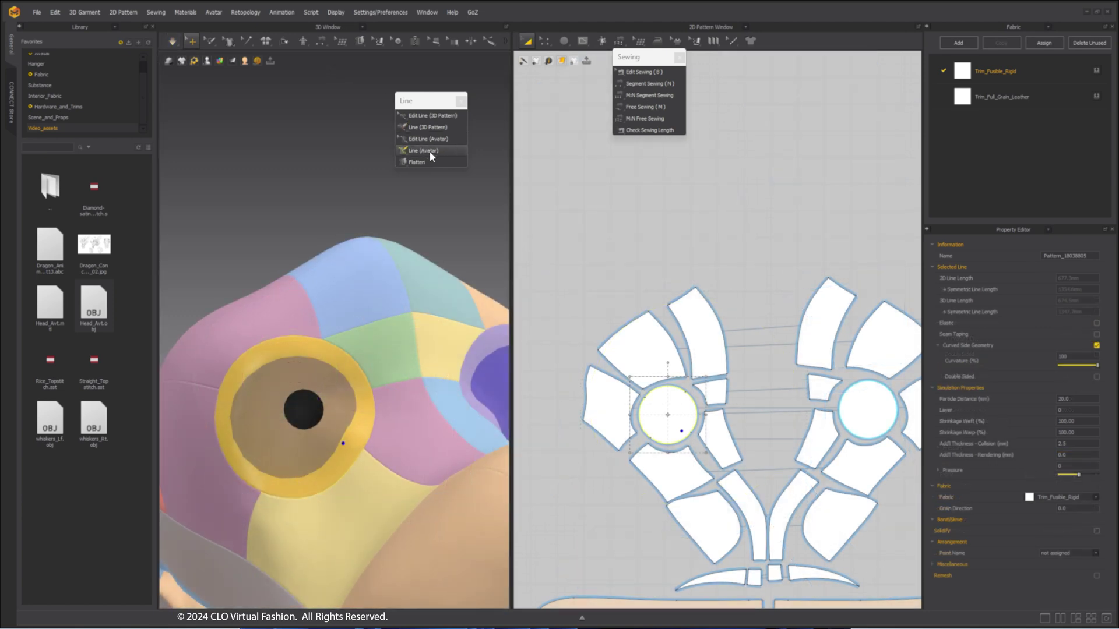
{"action": "left_click", "coordinate": [430, 151]}
{"action": "left_click", "coordinate": [444, 127]}
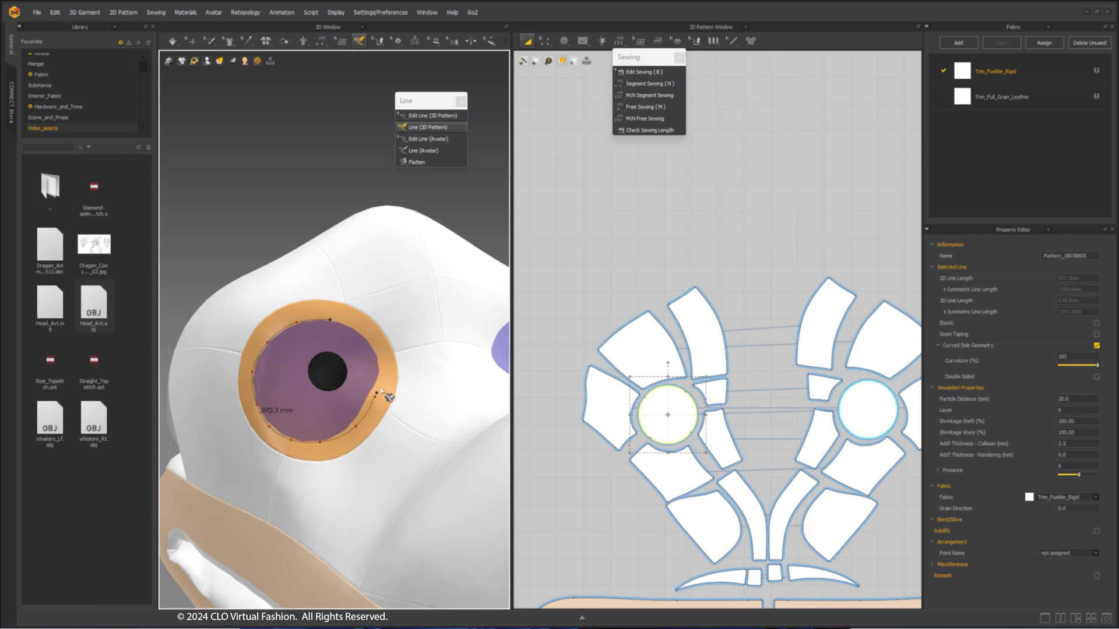
{"action": "right_click_drag", "start_coordinate": [384, 381], "coordinate": [382, 371]}
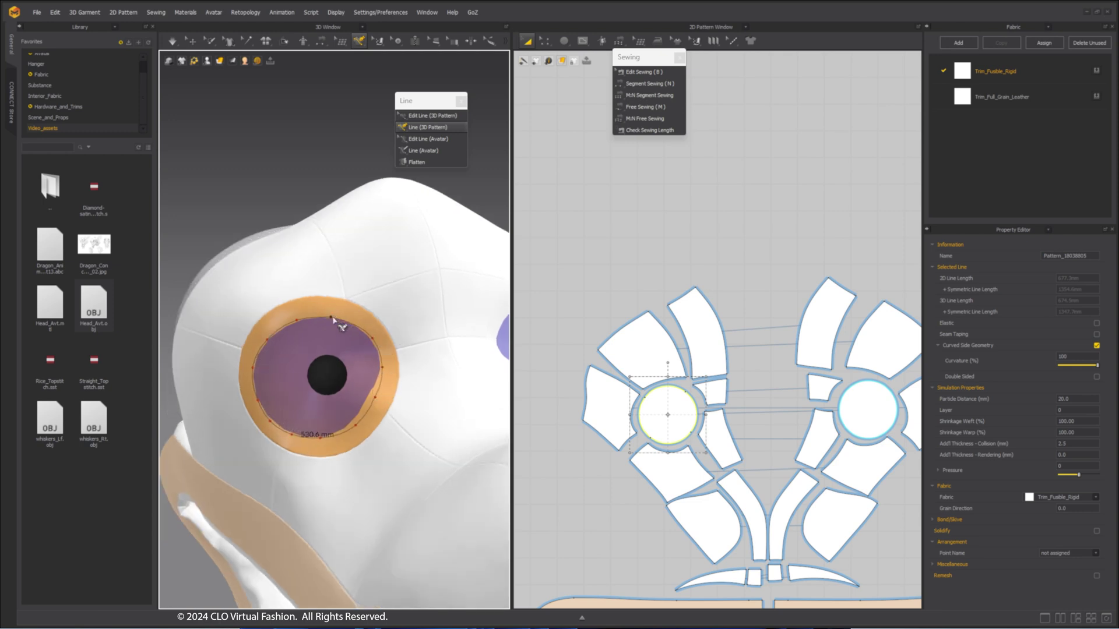
{"action": "left_click", "coordinate": [332, 318]}
Turn the line drawn around the eyeball into a symmetric internal shape of the circle pattern.
{"action": "left_click", "coordinate": [426, 116]}
{"action": "right_click", "coordinate": [379, 389]}
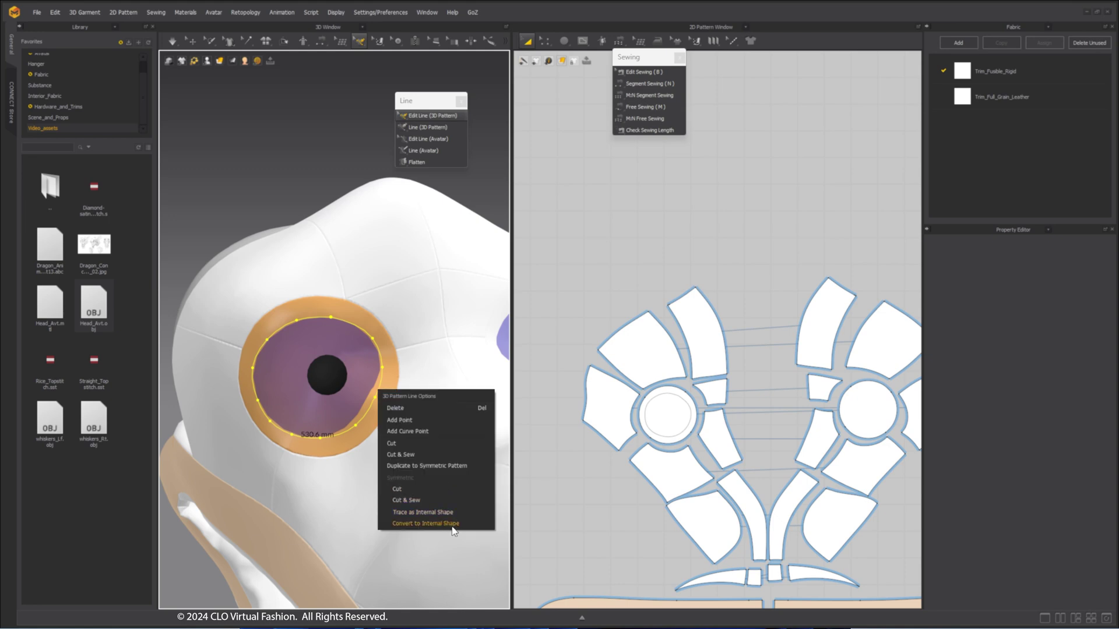
{"action": "left_click", "coordinate": [451, 514]}
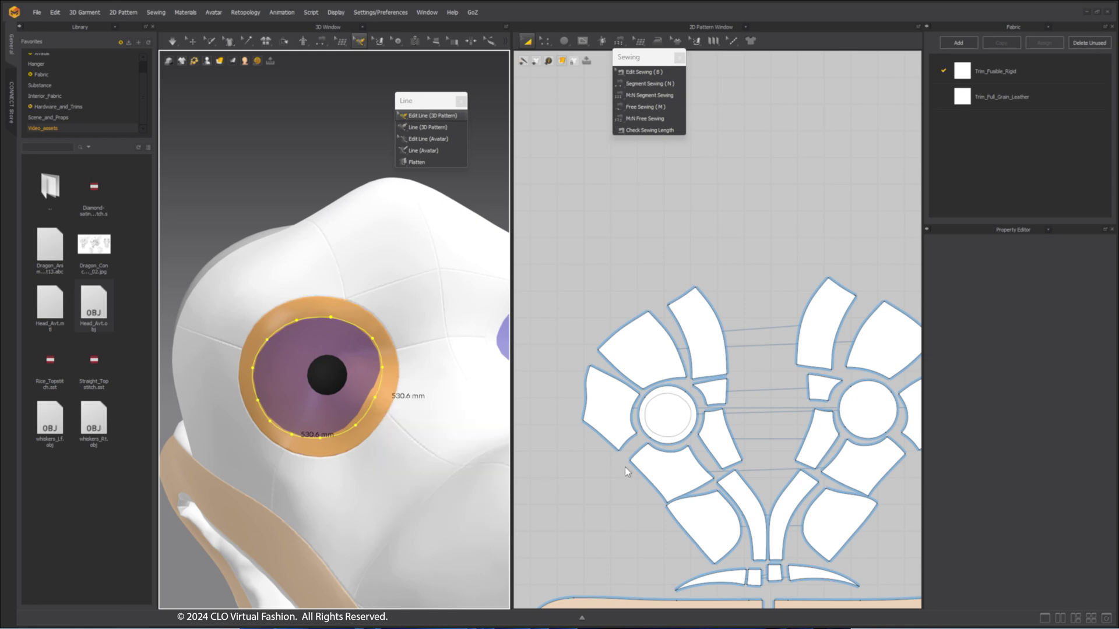
{"action": "left_click", "coordinate": [692, 421]}
Reduce the internal eye line's curve points with Optimize Curve Points.
{"action": "scroll", "coordinate": [697, 431], "scroll_direction": "up", "scroll_amount": 6}
{"action": "scroll", "coordinate": [698, 430], "scroll_direction": "down", "scroll_amount": 4}
{"action": "scroll", "coordinate": [712, 427], "scroll_direction": "up", "scroll_amount": 2}
{"action": "key", "text": "z"}
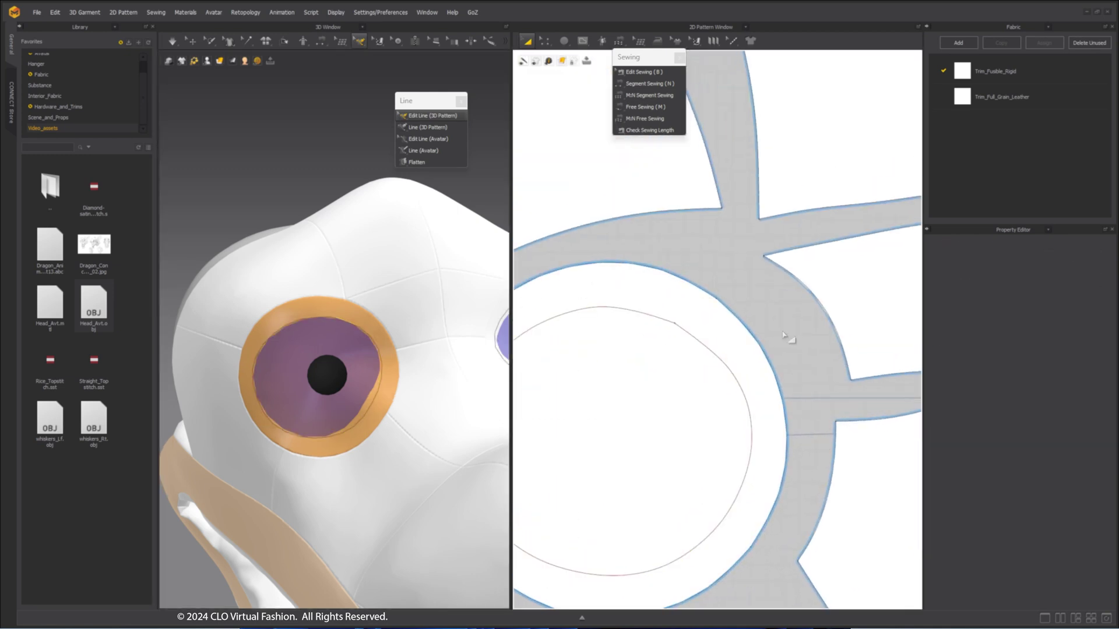
{"action": "middle_click_drag", "start_coordinate": [762, 335], "coordinate": [837, 364]}
{"action": "left_click", "coordinate": [724, 353]}
{"action": "right_click", "coordinate": [731, 357]}
{"action": "left_click", "coordinate": [788, 470]}
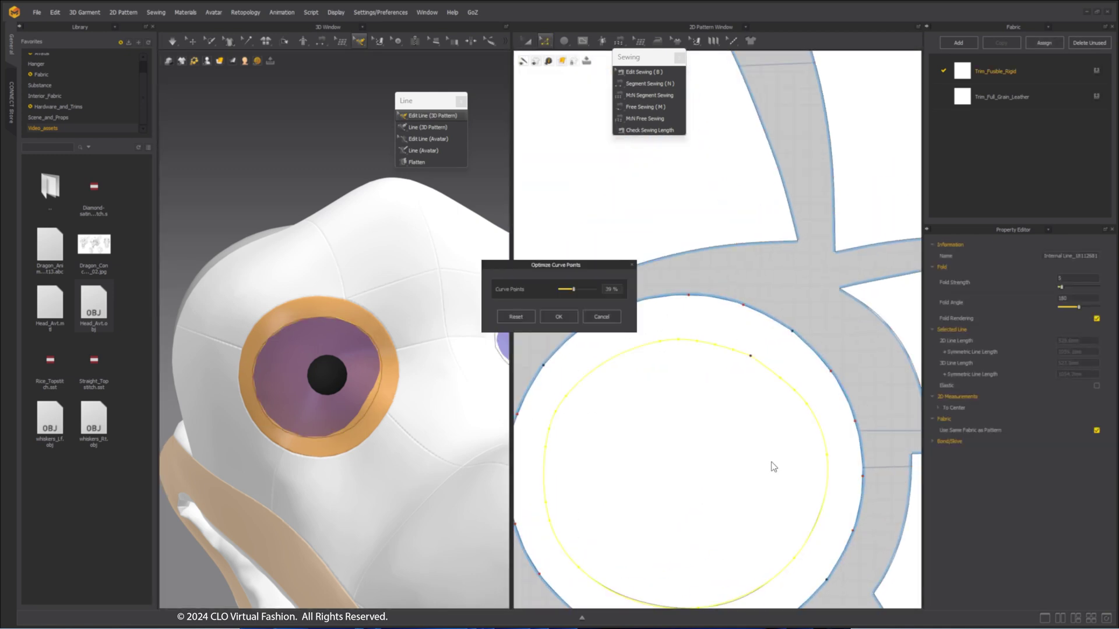
{"action": "left_click_drag", "start_coordinate": [576, 286], "coordinate": [575, 289]}
{"action": "left_click", "coordinate": [558, 316]}
Remove excess curve points from the internal eye line's upper arc and smooth its angular corner.
{"action": "left_click", "coordinate": [723, 362]}
{"action": "scroll", "coordinate": [724, 362], "scroll_direction": "up", "scroll_amount": 2}
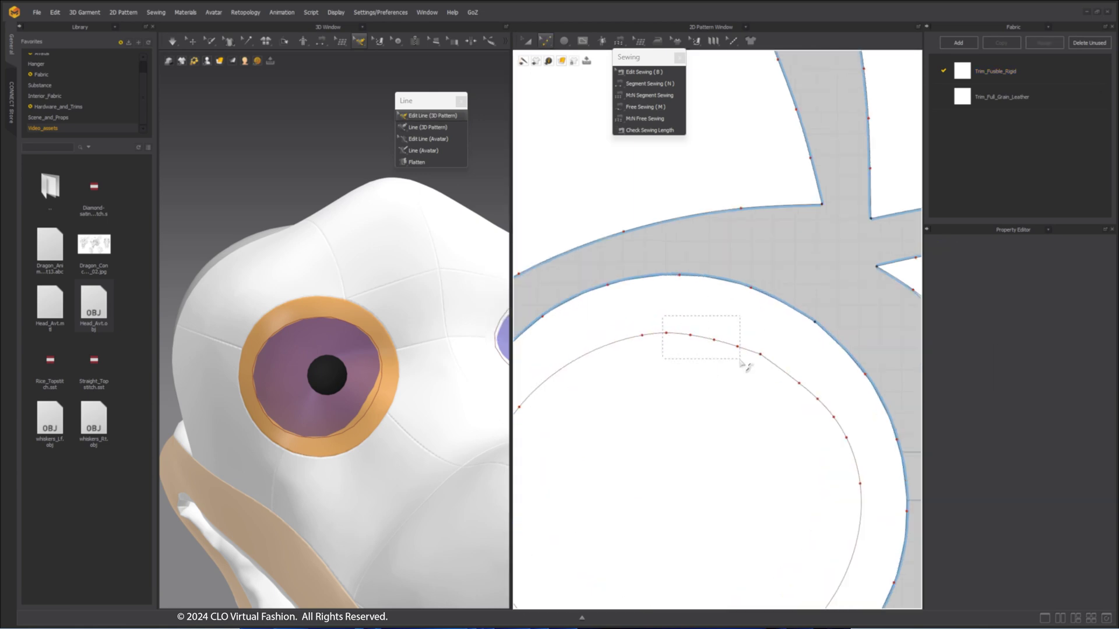
{"action": "scroll", "coordinate": [752, 401], "scroll_direction": "down", "scroll_amount": 3}
{"action": "scroll", "coordinate": [752, 406], "scroll_direction": "up", "scroll_amount": 2}
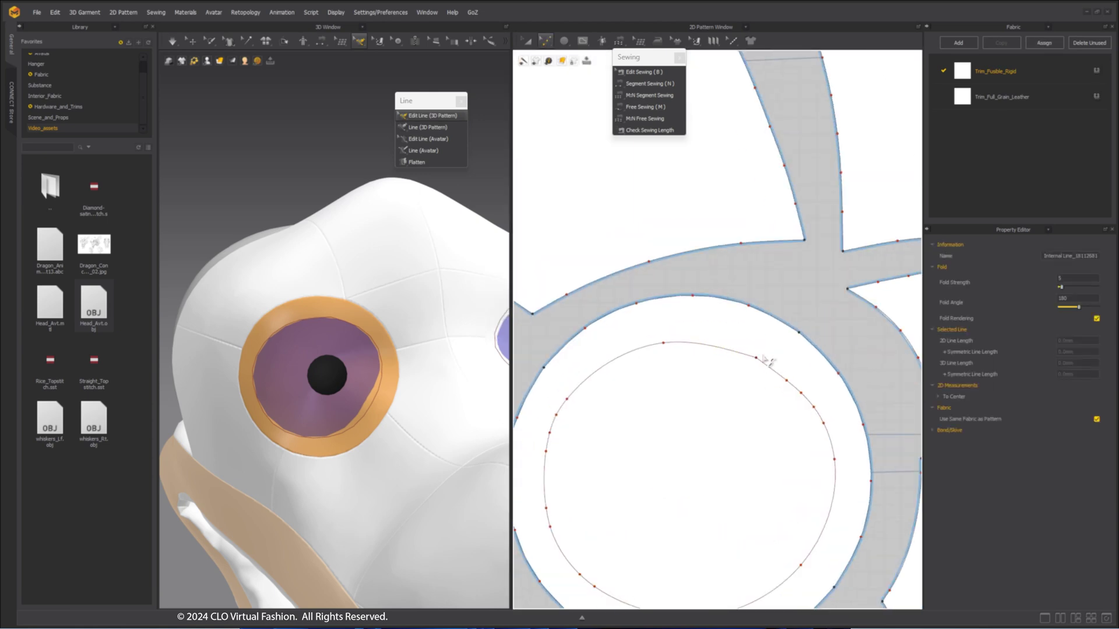
{"action": "scroll", "coordinate": [760, 353], "scroll_direction": "up", "scroll_amount": 2}
{"action": "left_click", "coordinate": [677, 413]}
{"action": "scroll", "coordinate": [745, 408], "scroll_direction": "down", "scroll_amount": 2}
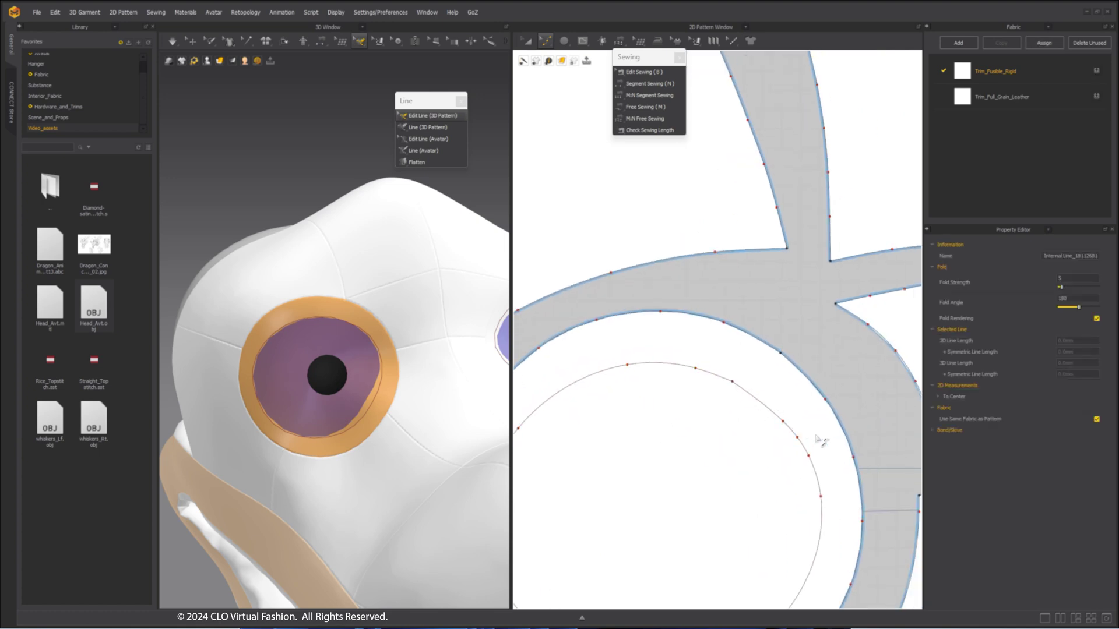
{"action": "scroll", "coordinate": [807, 449], "scroll_direction": "down", "scroll_amount": 3}
{"action": "scroll", "coordinate": [627, 468], "scroll_direction": "up", "scroll_amount": 2}
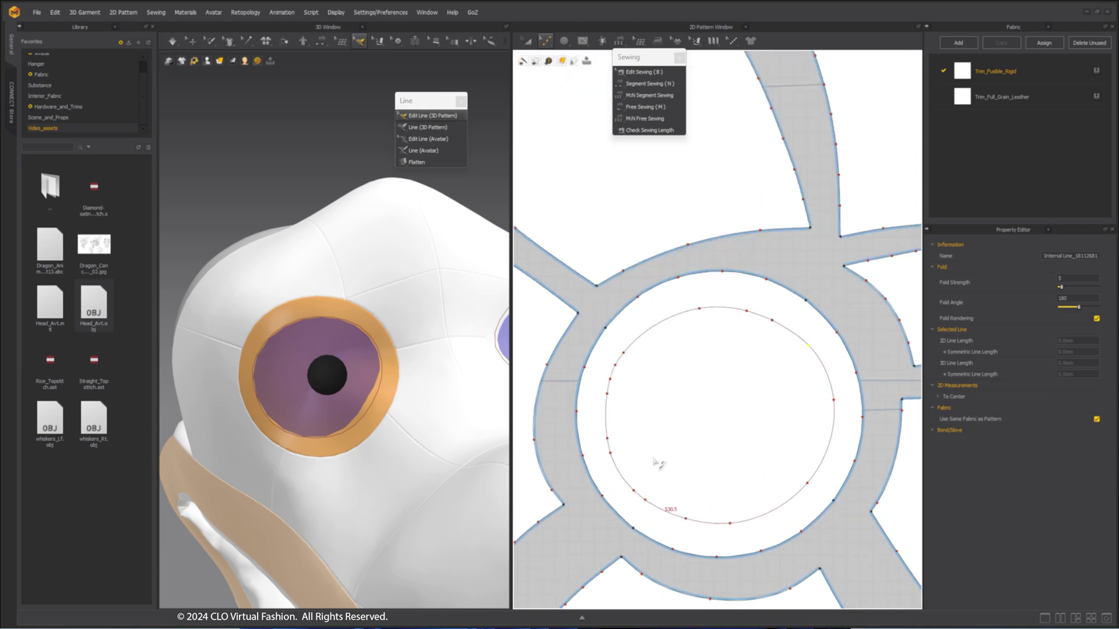
Delete the crowded curve points on the internal line's outer side and round out its remaining arcs.
{"action": "left_click_drag", "start_coordinate": [598, 357], "coordinate": [622, 388]}
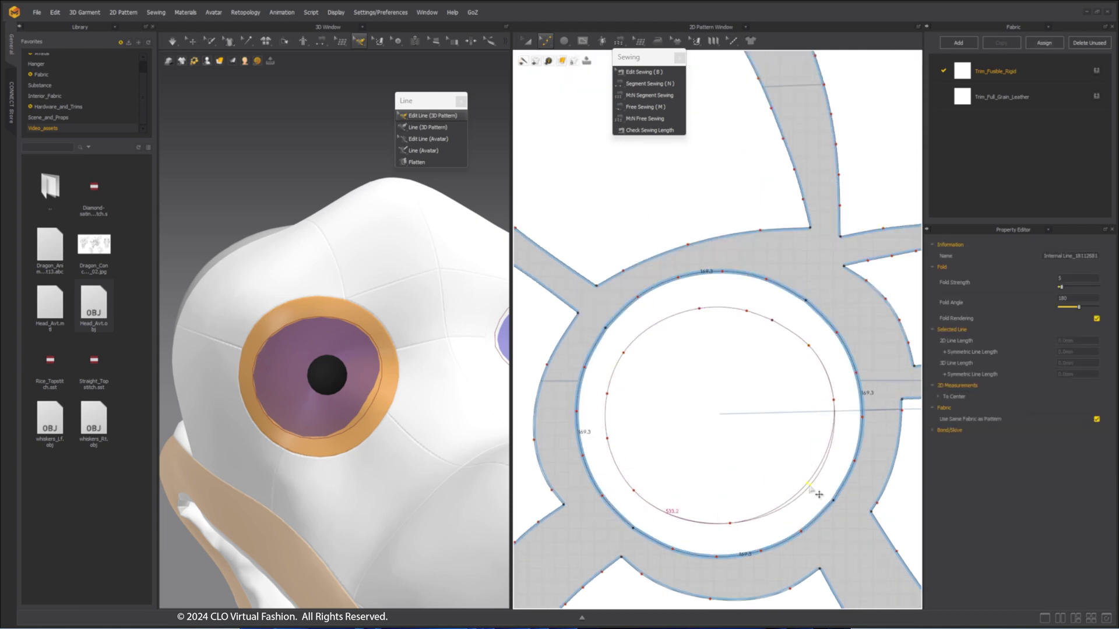
{"action": "scroll", "coordinate": [748, 437], "scroll_direction": "down", "scroll_amount": 2}
{"action": "scroll", "coordinate": [813, 367], "scroll_direction": "up", "scroll_amount": 2}
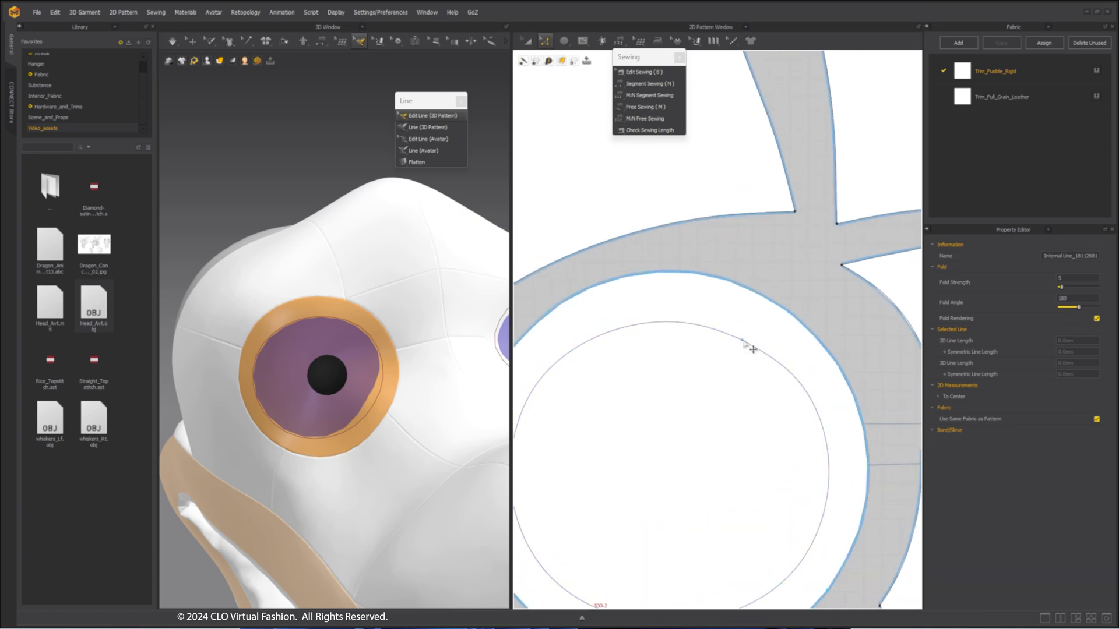
{"action": "left_click", "coordinate": [745, 340]}
{"action": "scroll", "coordinate": [831, 300], "scroll_direction": "down", "scroll_amount": 2}
Cut the circle patterns along the internal eye line and delete the inner discs to leave two rings.
{"action": "right_click", "coordinate": [796, 360]}
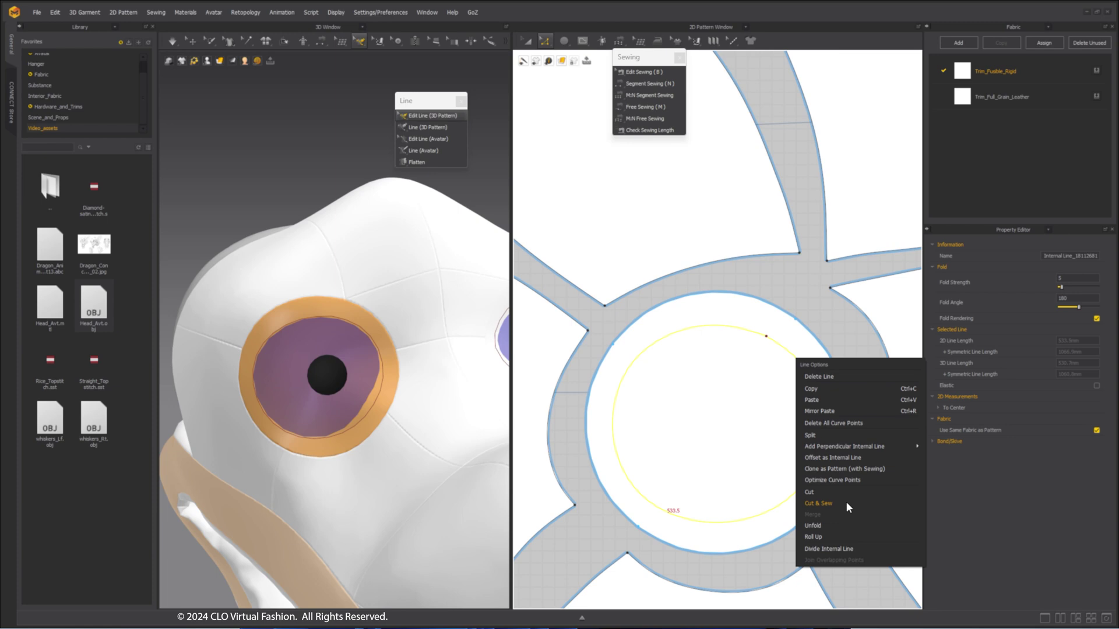
{"action": "left_click", "coordinate": [841, 493]}
{"action": "scroll", "coordinate": [767, 430], "scroll_direction": "down", "scroll_amount": 1}
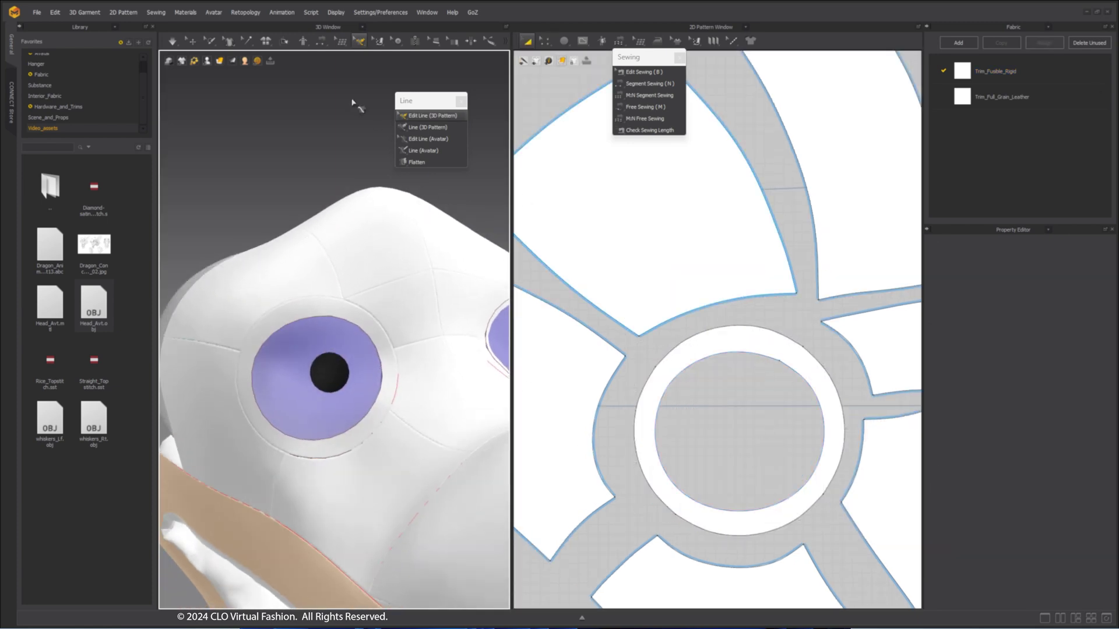
{"action": "right_click_drag", "start_coordinate": [390, 222], "coordinate": [239, 242]}
{"action": "scroll", "coordinate": [719, 365], "scroll_direction": "down", "scroll_amount": 8}
{"action": "middle_click_drag", "start_coordinate": [719, 365], "coordinate": [566, 317]}
{"action": "left_click", "coordinate": [824, 327]}
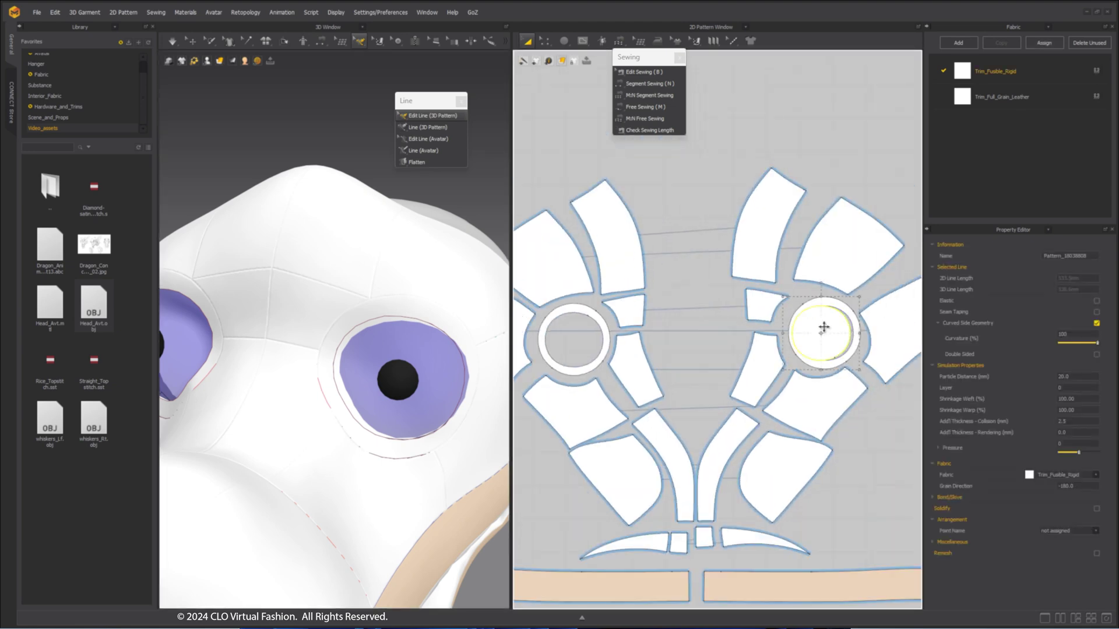
{"action": "key", "text": "Delete"}
{"action": "scroll", "coordinate": [320, 381], "scroll_direction": "down", "scroll_amount": 2}
Select both eyeball meshes and activate them as avatars.
{"action": "right_click_drag", "start_coordinate": [309, 386], "coordinate": [390, 371]}
{"action": "right_click_drag", "start_coordinate": [320, 160], "coordinate": [319, 174]}
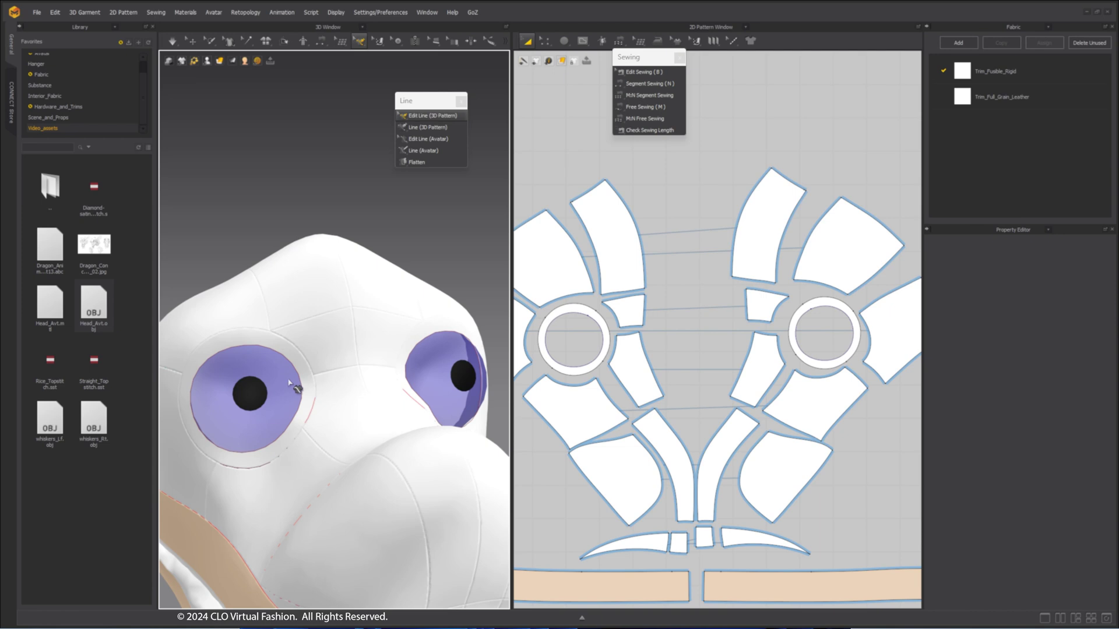
{"action": "left_click", "coordinate": [192, 40]}
{"action": "left_click", "coordinate": [219, 117]}
{"action": "right_click_drag", "start_coordinate": [302, 212], "coordinate": [269, 214]}
{"action": "left_click", "coordinate": [270, 364]}
{"action": "left_click", "coordinate": [424, 365], "text": "shift"}
{"action": "right_click", "coordinate": [424, 364]}
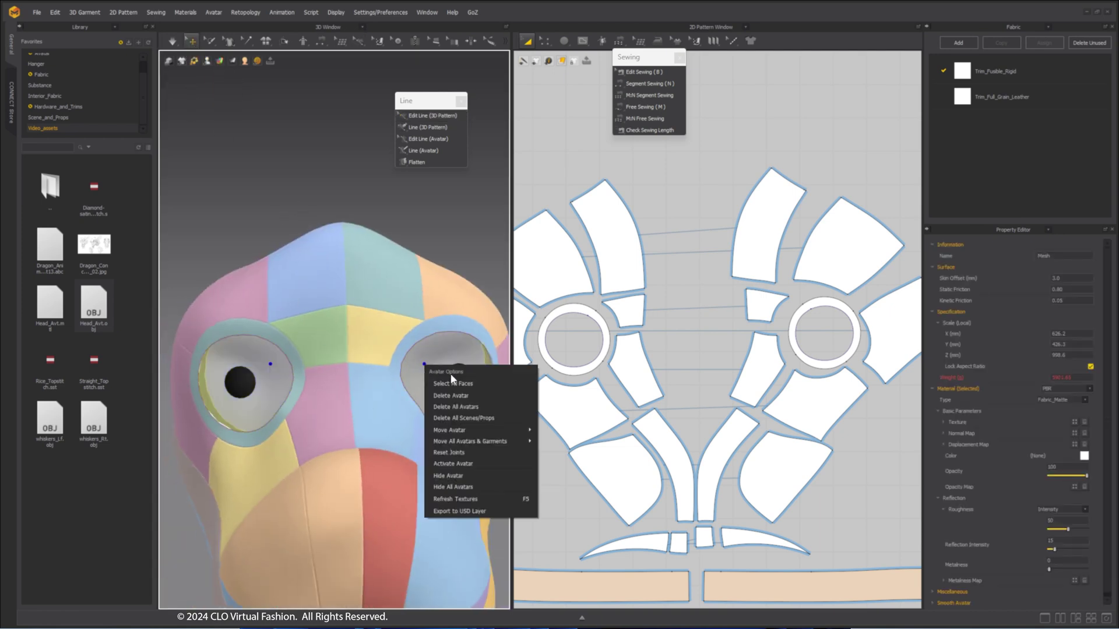
{"action": "left_click", "coordinate": [467, 456]}
Pin the inner edges of the ring patterns around both eyes.
{"action": "mouse_move", "coordinate": [208, 40]}
{"action": "left_click", "coordinate": [227, 107]}
{"action": "scroll", "coordinate": [607, 314], "scroll_direction": "up", "scroll_amount": 7}
{"action": "mouse_move", "coordinate": [675, 400]}
{"action": "left_mouse_down"}
{"action": "mouse_move", "coordinate": [554, 519]}
{"action": "mouse_move", "coordinate": [565, 485]}
{"action": "left_mouse_up"}
{"action": "scroll", "coordinate": [612, 379], "scroll_direction": "down", "scroll_amount": 2}
{"action": "scroll", "coordinate": [749, 495], "scroll_direction": "up", "scroll_amount": 4}
{"action": "mouse_move", "coordinate": [679, 431]}
{"action": "left_mouse_down"}
{"action": "mouse_move", "coordinate": [688, 472]}
{"action": "mouse_move", "coordinate": [626, 507]}
{"action": "left_mouse_up"}
{"action": "scroll", "coordinate": [669, 483], "scroll_direction": "down", "scroll_amount": 2}
{"action": "scroll", "coordinate": [621, 463], "scroll_direction": "down", "scroll_amount": 4}
{"action": "scroll", "coordinate": [618, 457], "scroll_direction": "up", "scroll_amount": 4}
{"action": "scroll", "coordinate": [673, 414], "scroll_direction": "down", "scroll_amount": 3}
{"action": "scroll", "coordinate": [726, 370], "scroll_direction": "up", "scroll_amount": 2}
{"action": "left_click_drag", "start_coordinate": [730, 261], "coordinate": [609, 346]}
{"action": "mouse_move", "coordinate": [609, 428]}
{"action": "left_mouse_down"}
{"action": "mouse_move", "coordinate": [639, 462]}
{"action": "mouse_move", "coordinate": [781, 369]}
{"action": "mouse_move", "coordinate": [763, 321]}
{"action": "left_mouse_up"}
{"action": "scroll", "coordinate": [648, 348], "scroll_direction": "up", "scroll_amount": 3}
Adjust the eye ring's inner-edge points and attach all pins to the avatar.
{"action": "key", "text": "z"}
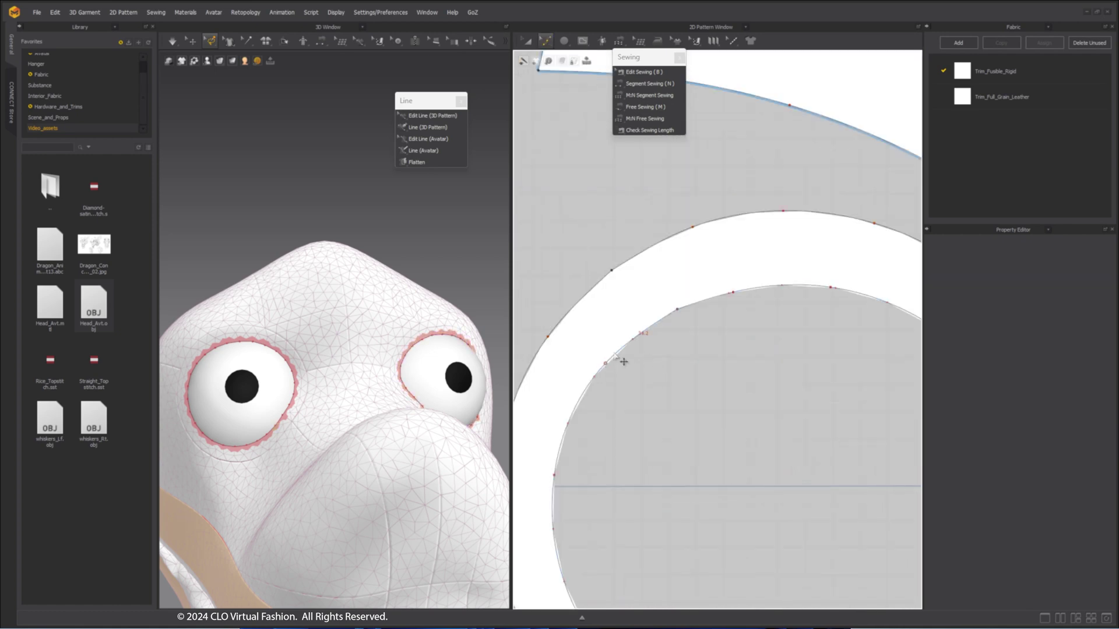
{"action": "scroll", "coordinate": [673, 378], "scroll_direction": "down", "scroll_amount": 4}
{"action": "scroll", "coordinate": [670, 380], "scroll_direction": "up", "scroll_amount": 4}
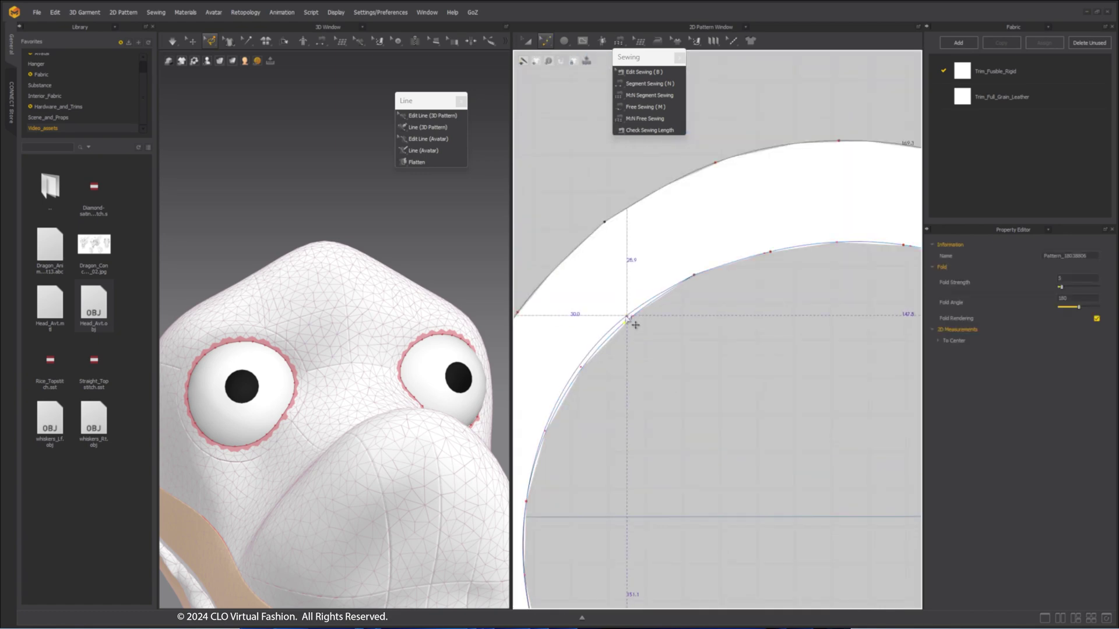
{"action": "scroll", "coordinate": [627, 319], "scroll_direction": "down", "scroll_amount": 4}
{"action": "right_click", "coordinate": [407, 344]}
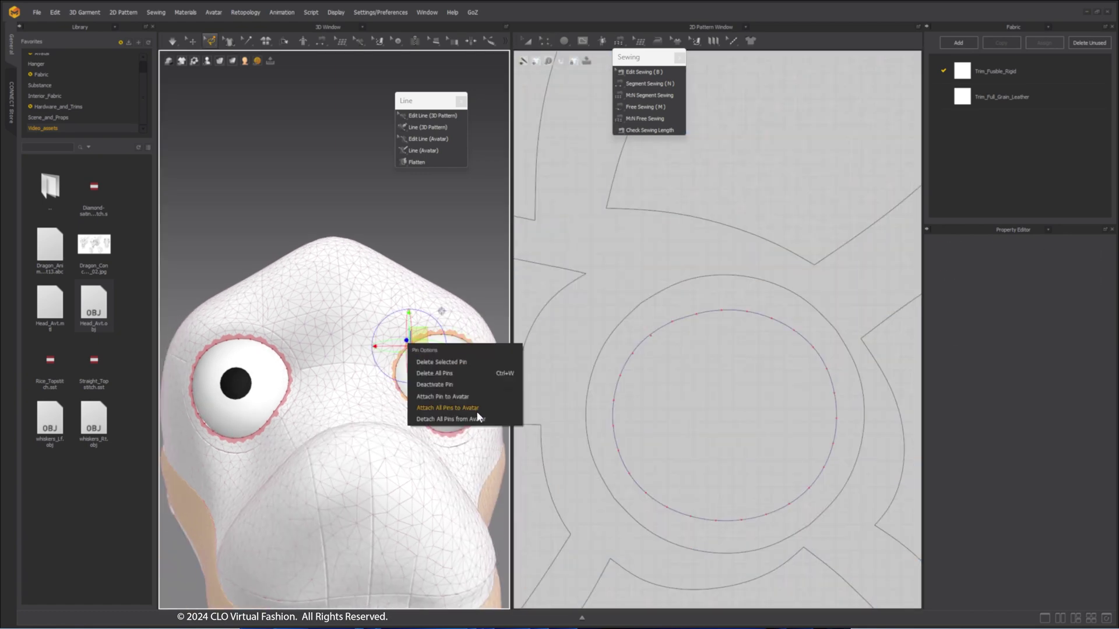
{"action": "left_click", "coordinate": [477, 413]}
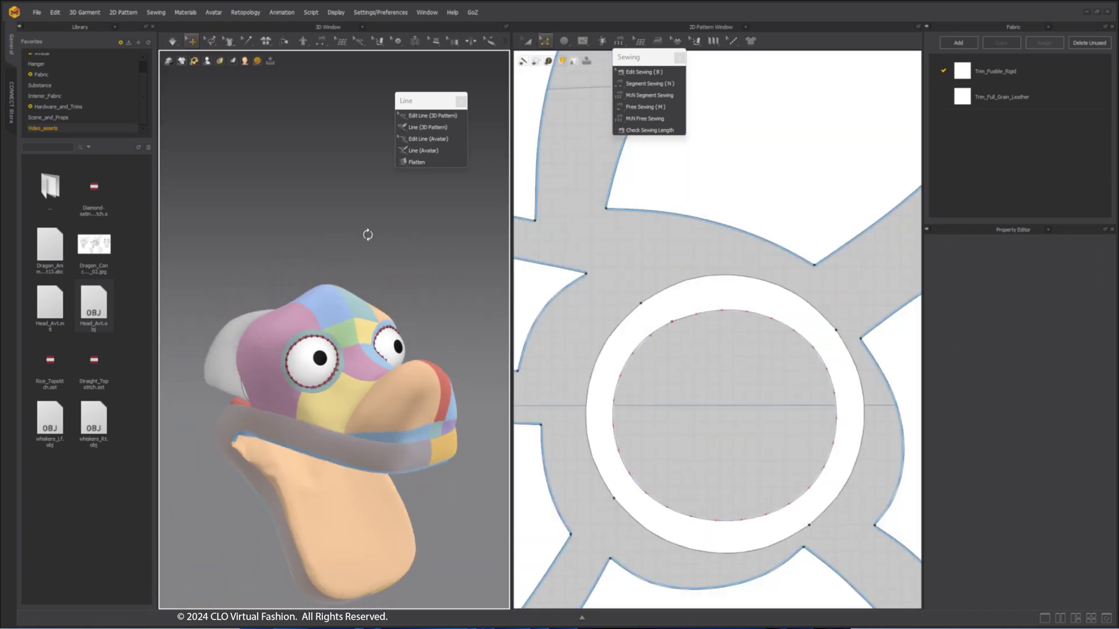
Shift the points of the avatar line running down the head behind the eye to give it a smoother course.
{"action": "right_click_drag", "start_coordinate": [368, 235], "coordinate": [332, 240]}
{"action": "left_click", "coordinate": [437, 140]}
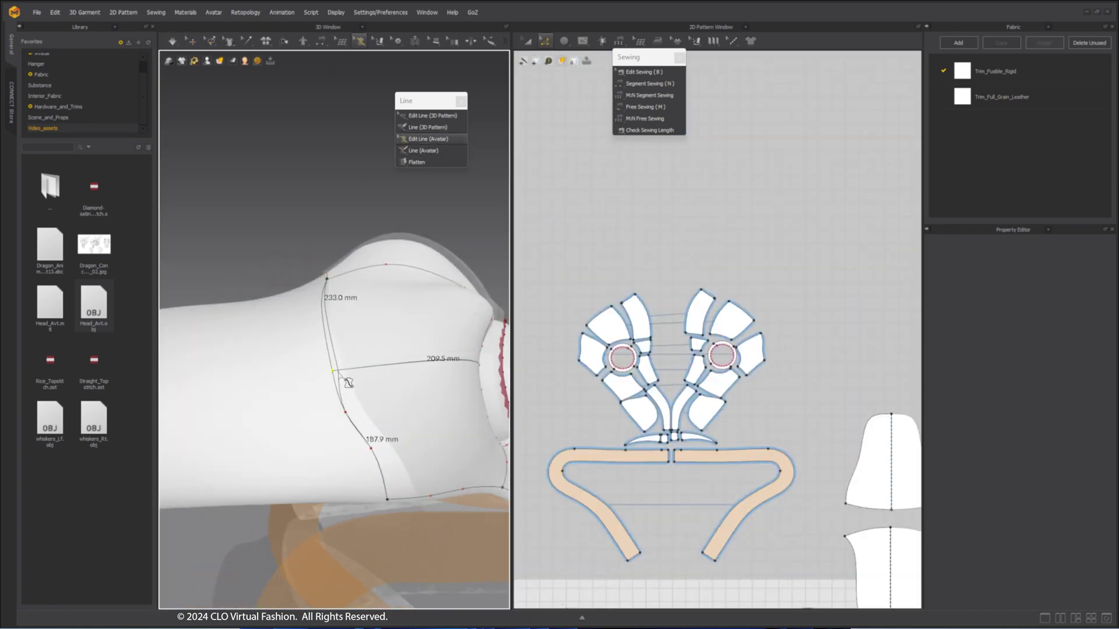
{"action": "scroll", "coordinate": [341, 375], "scroll_direction": "up", "scroll_amount": 3}
{"action": "right_click_drag", "start_coordinate": [387, 414], "coordinate": [338, 420]}
{"action": "left_click_drag", "start_coordinate": [321, 494], "coordinate": [329, 499]}
{"action": "left_click_drag", "start_coordinate": [294, 421], "coordinate": [301, 427]}
{"action": "middle_click_drag", "start_coordinate": [301, 427], "coordinate": [286, 326]}
{"action": "left_click_drag", "start_coordinate": [328, 448], "coordinate": [352, 448]}
{"action": "middle_click_drag", "start_coordinate": [390, 577], "coordinate": [329, 355]}
{"action": "right_click_drag", "start_coordinate": [330, 355], "coordinate": [362, 361]}
{"action": "left_click_drag", "start_coordinate": [308, 293], "coordinate": [319, 291]}
{"action": "middle_click_drag", "start_coordinate": [256, 192], "coordinate": [326, 373]}
{"action": "left_click_drag", "start_coordinate": [303, 348], "coordinate": [313, 352]}
{"action": "right_click_drag", "start_coordinate": [313, 326], "coordinate": [320, 370]}
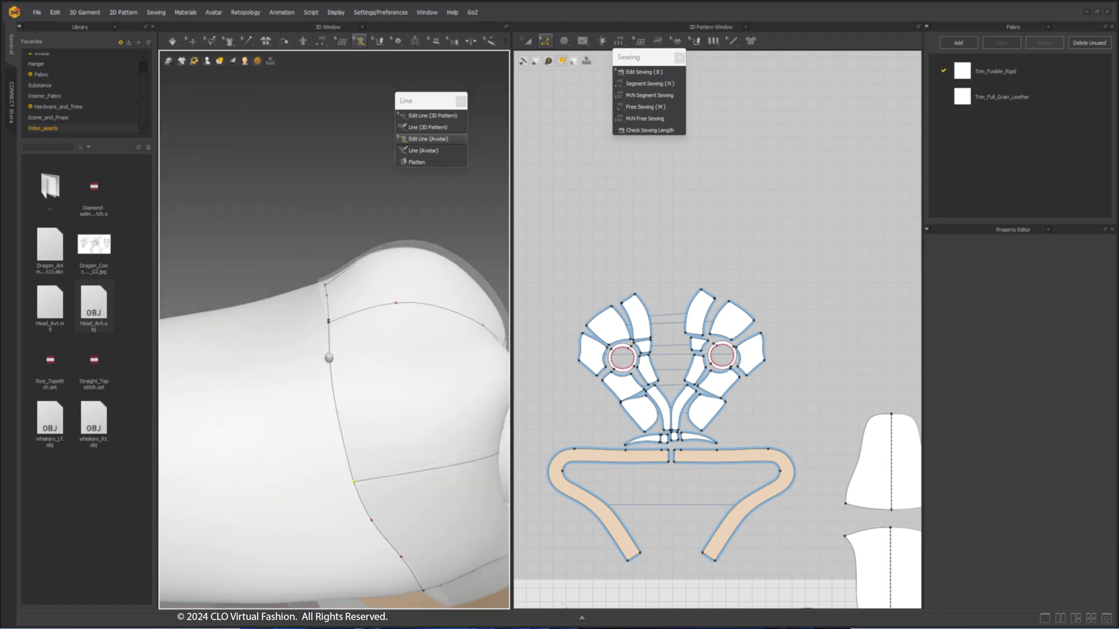
{"action": "scroll", "coordinate": [376, 440], "scroll_direction": "up", "scroll_amount": 8}
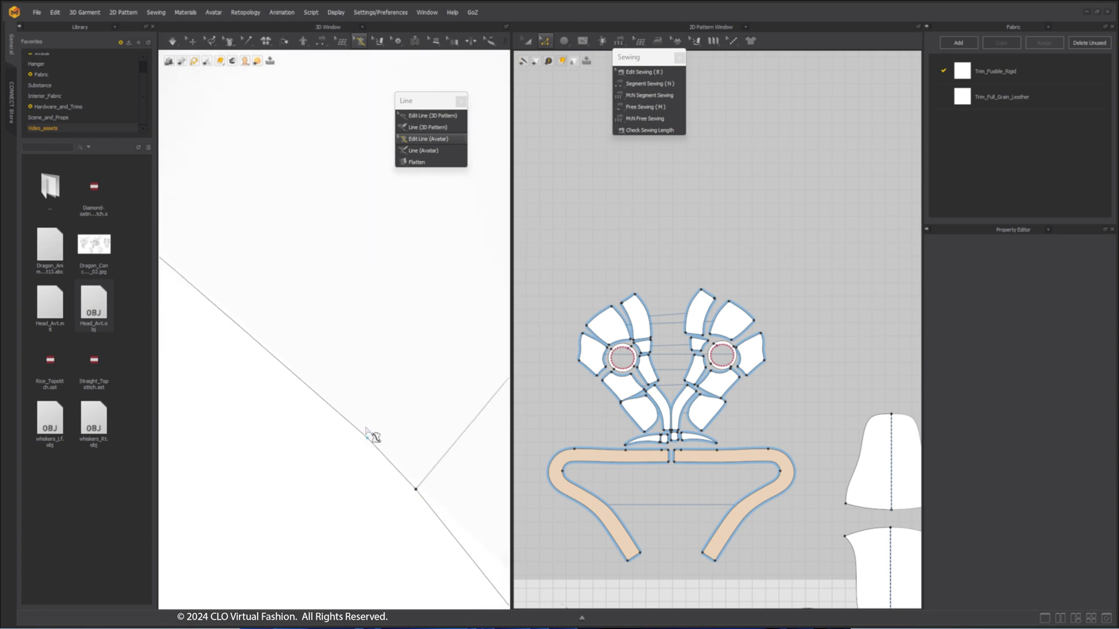
{"action": "scroll", "coordinate": [367, 439], "scroll_direction": "down", "scroll_amount": 6}
Draw avatar lines from the line behind the eye back to the neck rim, the upper one about 317 mm, and down along the rim.
{"action": "right_click_drag", "start_coordinate": [208, 350], "coordinate": [215, 406]}
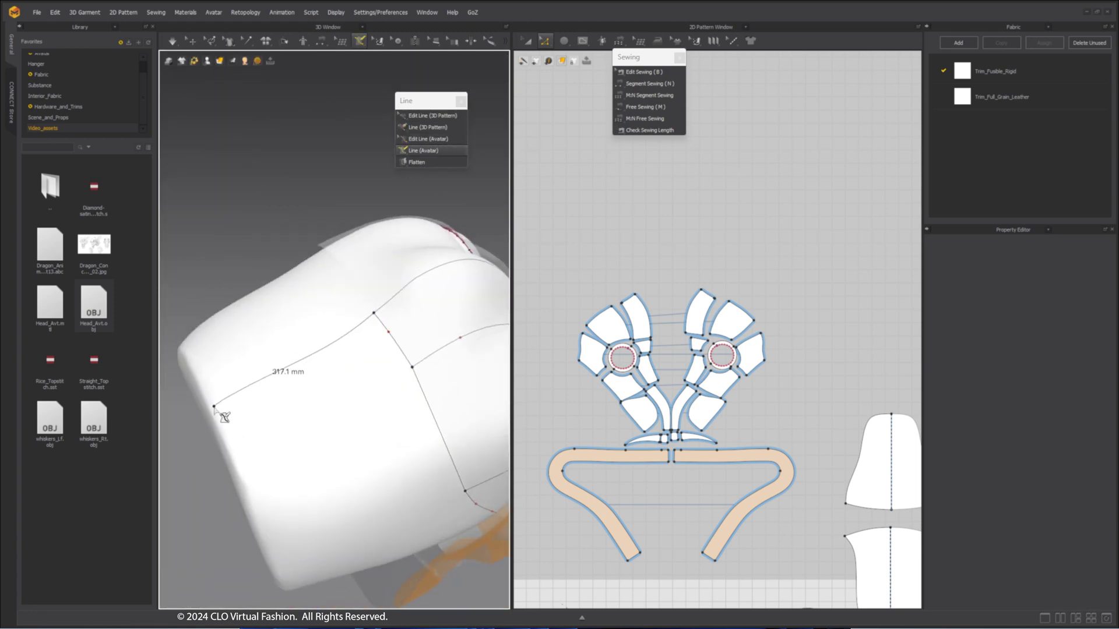
{"action": "right_click_drag", "start_coordinate": [277, 425], "coordinate": [229, 376]}
{"action": "right_click_drag", "start_coordinate": [250, 459], "coordinate": [217, 411]}
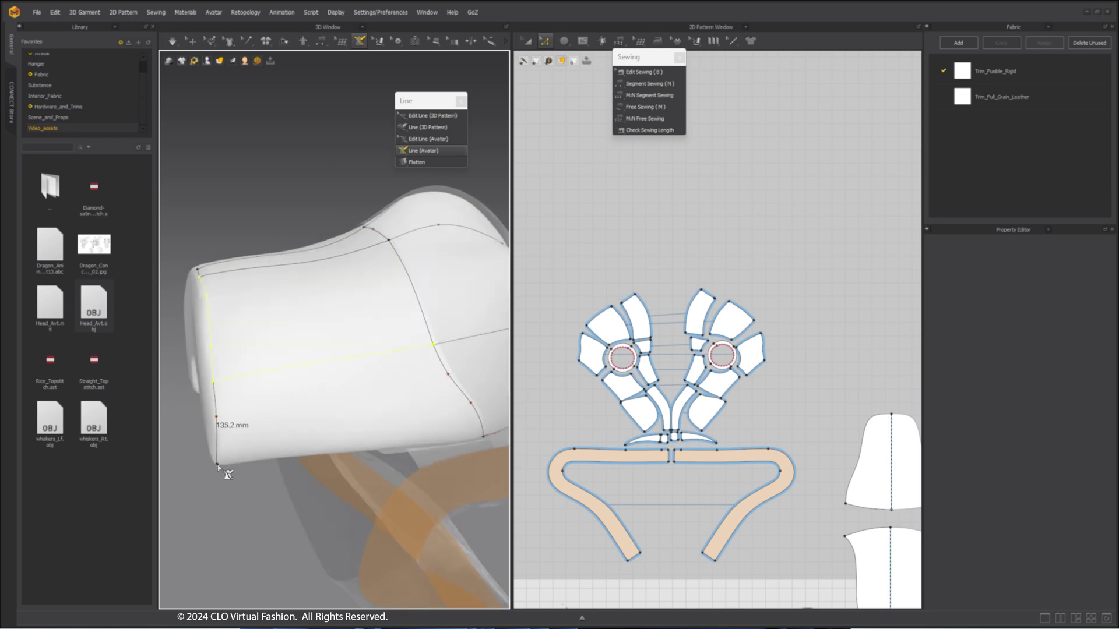
{"action": "left_click", "coordinate": [218, 467]}
{"action": "right_click_drag", "start_coordinate": [217, 466], "coordinate": [348, 303]}
{"action": "double_click", "coordinate": [478, 400]}
Flatten the enclosed faces on the back of the head into 2D patterns.
{"action": "left_click", "coordinate": [417, 162]}
{"action": "left_click", "coordinate": [414, 398]}
{"action": "left_click", "coordinate": [366, 322]}
{"action": "key", "text": "Return"}
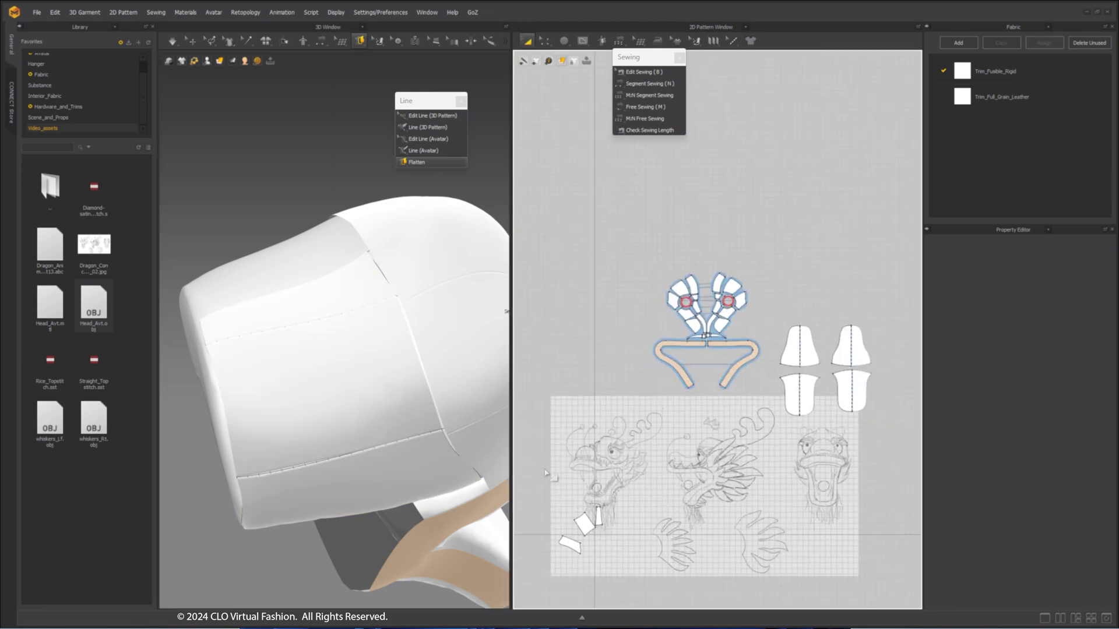
Move the flattened neck patterns beside the eye patterns and create symmetric copies of them.
{"action": "scroll", "coordinate": [804, 257], "scroll_direction": "up", "scroll_amount": 3}
{"action": "left_click_drag", "start_coordinate": [675, 218], "coordinate": [778, 327]}
{"action": "scroll", "coordinate": [755, 275], "scroll_direction": "down", "scroll_amount": 4}
{"action": "key", "text": "ctrl+a"}
{"action": "key", "text": "ctrl+d"}
{"action": "left_click", "coordinate": [769, 281]}
{"action": "scroll", "coordinate": [395, 313], "scroll_direction": "down", "scroll_amount": 1}
{"action": "scroll", "coordinate": [395, 313], "scroll_direction": "down", "scroll_amount": 3}
Arrange the flattened neck patterns and their mirrored copies so the two narrow center panels lie side by side.
{"action": "right_click_drag", "start_coordinate": [395, 313], "coordinate": [440, 283]}
{"action": "mouse_move", "coordinate": [219, 61]}
{"action": "left_click", "coordinate": [240, 125]}
{"action": "left_click_drag", "start_coordinate": [772, 220], "coordinate": [856, 319]}
{"action": "left_click", "coordinate": [809, 247]}
{"action": "scroll", "coordinate": [807, 248], "scroll_direction": "up", "scroll_amount": 5}
{"action": "scroll", "coordinate": [654, 238], "scroll_direction": "up", "scroll_amount": 2}
{"action": "left_click", "coordinate": [650, 295]}
{"action": "left_click_drag", "start_coordinate": [641, 242], "coordinate": [701, 237]}
{"action": "left_click_drag", "start_coordinate": [653, 285], "coordinate": [672, 297]}
{"action": "left_click", "coordinate": [770, 292]}
Adjust the points and the curvature of the narrow neck panels' center edges so the mirrored pair meets along the midline.
{"action": "scroll", "coordinate": [770, 291], "scroll_direction": "up", "scroll_amount": 6}
{"action": "key", "text": "z"}
{"action": "right_click", "coordinate": [734, 323]}
{"action": "key", "text": "a"}
{"action": "left_click_drag", "start_coordinate": [757, 317], "coordinate": [726, 317]}
{"action": "scroll", "coordinate": [723, 438], "scroll_direction": "up", "scroll_amount": 5}
{"action": "scroll", "coordinate": [707, 420], "scroll_direction": "down", "scroll_amount": 6}
{"action": "scroll", "coordinate": [702, 219], "scroll_direction": "up", "scroll_amount": 5}
{"action": "key", "text": "z"}
{"action": "left_click_drag", "start_coordinate": [635, 225], "coordinate": [675, 278]}
{"action": "middle_click_drag", "start_coordinate": [663, 299], "coordinate": [655, 319]}
{"action": "scroll", "coordinate": [655, 314], "scroll_direction": "up", "scroll_amount": 3}
{"action": "key", "text": "c"}
{"action": "left_click_drag", "start_coordinate": [732, 261], "coordinate": [785, 261]}
Separate the two narrow center neck panels and join their facing center edges with Segment Sewing.
{"action": "right_click_drag", "start_coordinate": [355, 379], "coordinate": [402, 389]}
{"action": "scroll", "coordinate": [664, 381], "scroll_direction": "down", "scroll_amount": 5}
{"action": "key", "text": "a"}
{"action": "left_click_drag", "start_coordinate": [708, 420], "coordinate": [729, 420]}
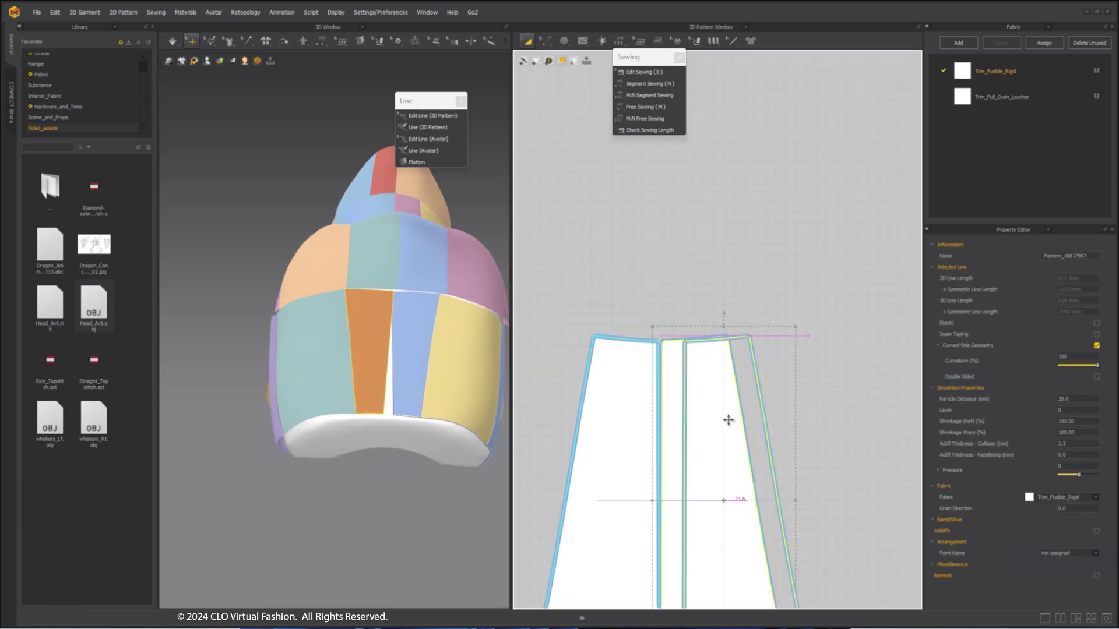
{"action": "left_click", "coordinate": [650, 83]}
{"action": "left_click", "coordinate": [659, 391]}
{"action": "left_click", "coordinate": [684, 392]}
{"action": "right_click_drag", "start_coordinate": [326, 303], "coordinate": [425, 242]}
{"action": "left_click", "coordinate": [323, 41]}
{"action": "left_click", "coordinate": [347, 73]}
Extend the lower edge of the large side neck panel downward past the corner of the mouth.
{"action": "left_click_drag", "start_coordinate": [756, 393], "coordinate": [783, 458]}
{"action": "left_click_drag", "start_coordinate": [782, 458], "coordinate": [774, 473]}
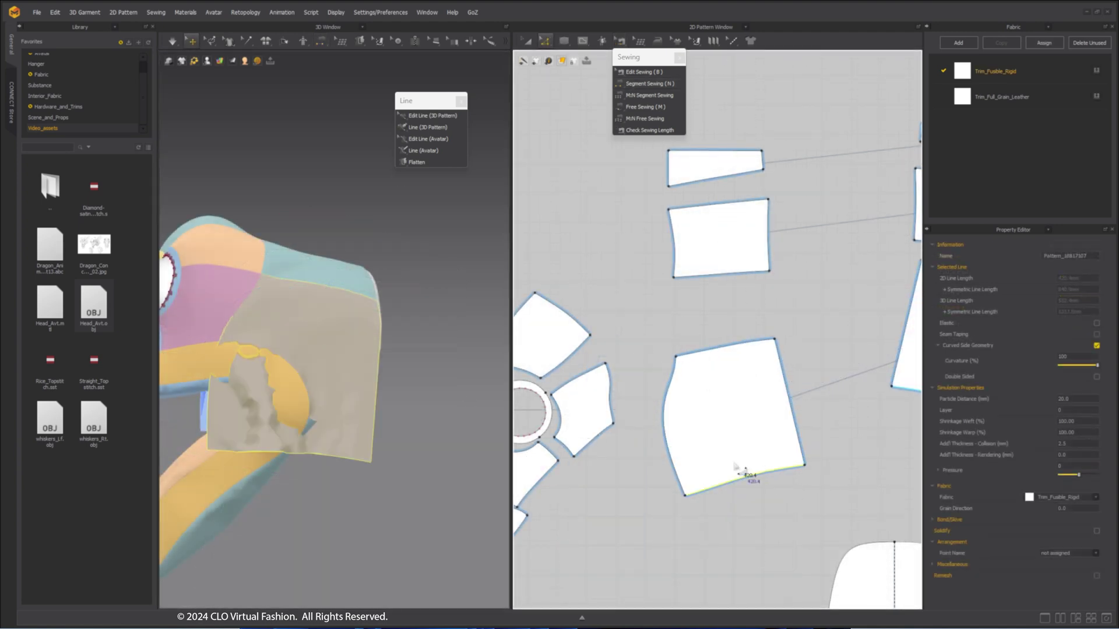
{"action": "right_click_drag", "start_coordinate": [390, 389], "coordinate": [360, 389]}
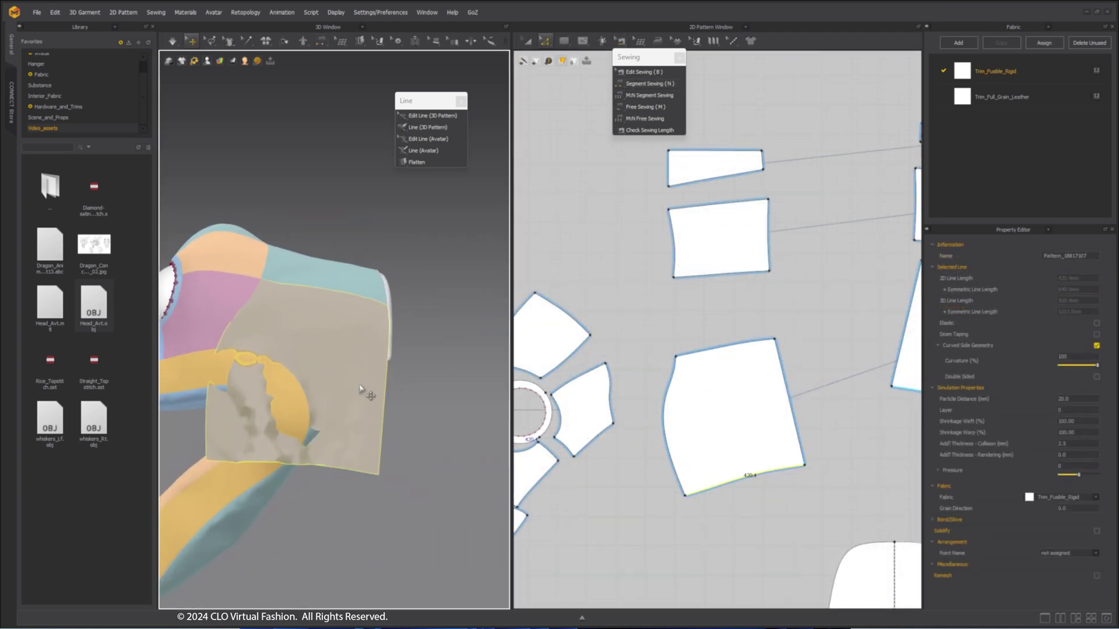
Draw a 3D pattern line on the side neck panel around the lip's curve for about 362 mm, continuing about 179 mm to the rear edge.
{"action": "left_click", "coordinate": [435, 127]}
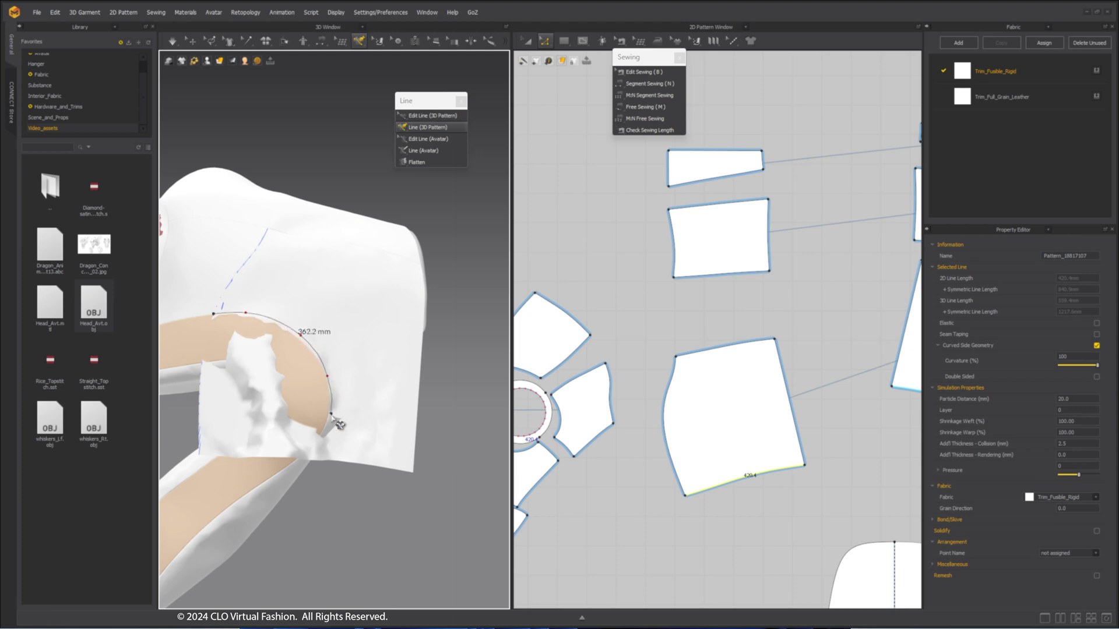
{"action": "scroll", "coordinate": [438, 404], "scroll_direction": "up", "scroll_amount": 1}
{"action": "middle_click_drag", "start_coordinate": [436, 403], "coordinate": [373, 402]}
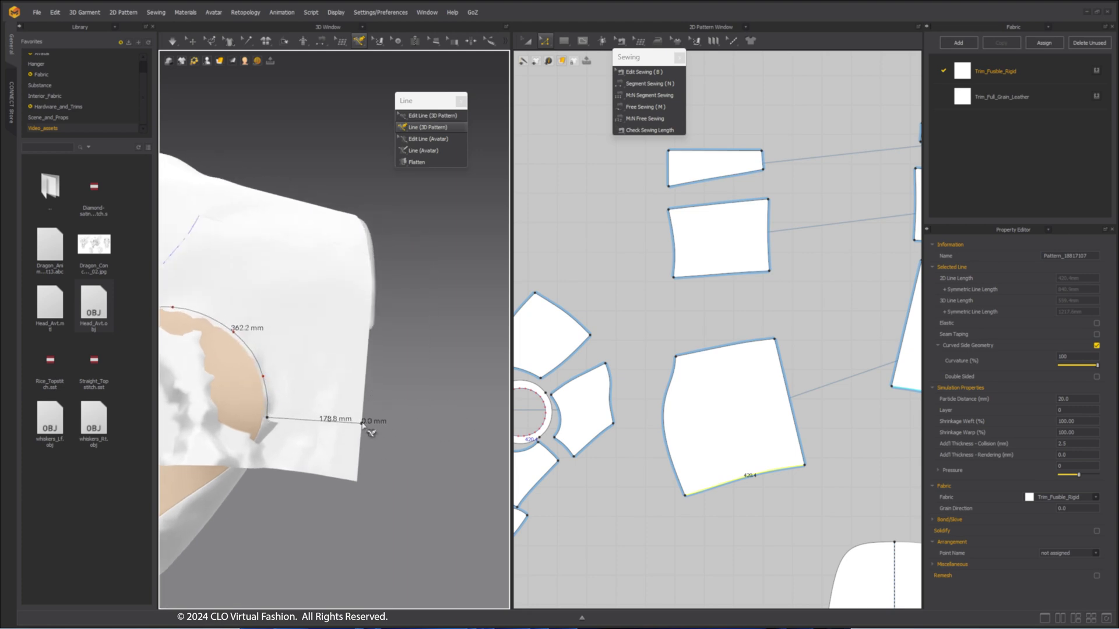
{"action": "double_click", "coordinate": [362, 424]}
Apply the symmetric Cut & Sew along the drawn line and remove the side neck panel's lower offcut.
{"action": "scroll", "coordinate": [354, 424], "scroll_direction": "up", "scroll_amount": 3}
{"action": "right_click", "coordinate": [344, 437]}
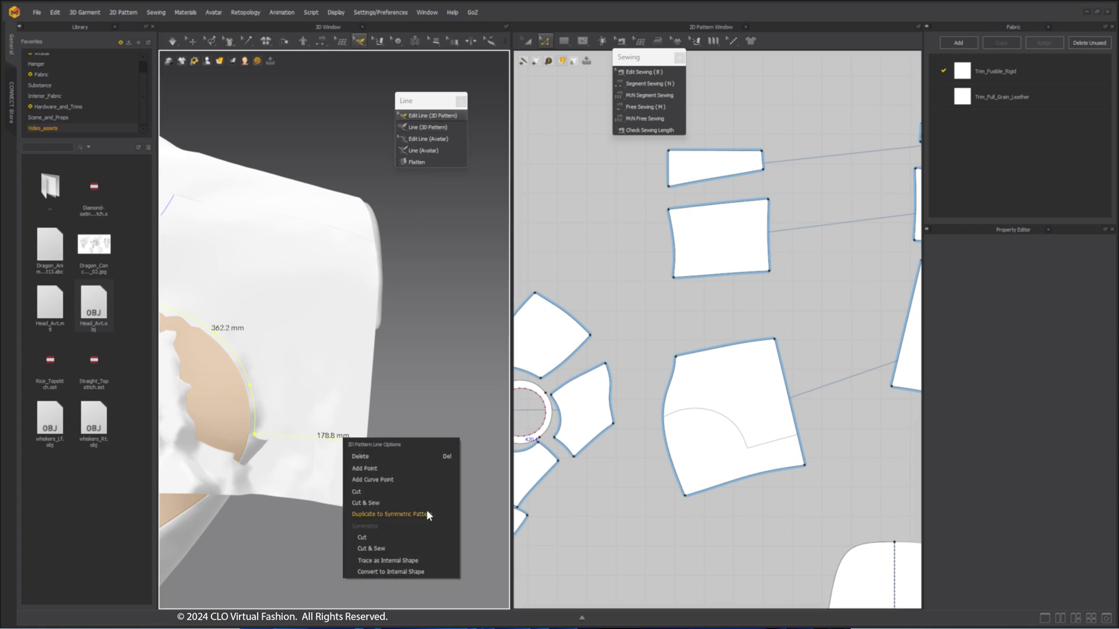
{"action": "left_click", "coordinate": [398, 548]}
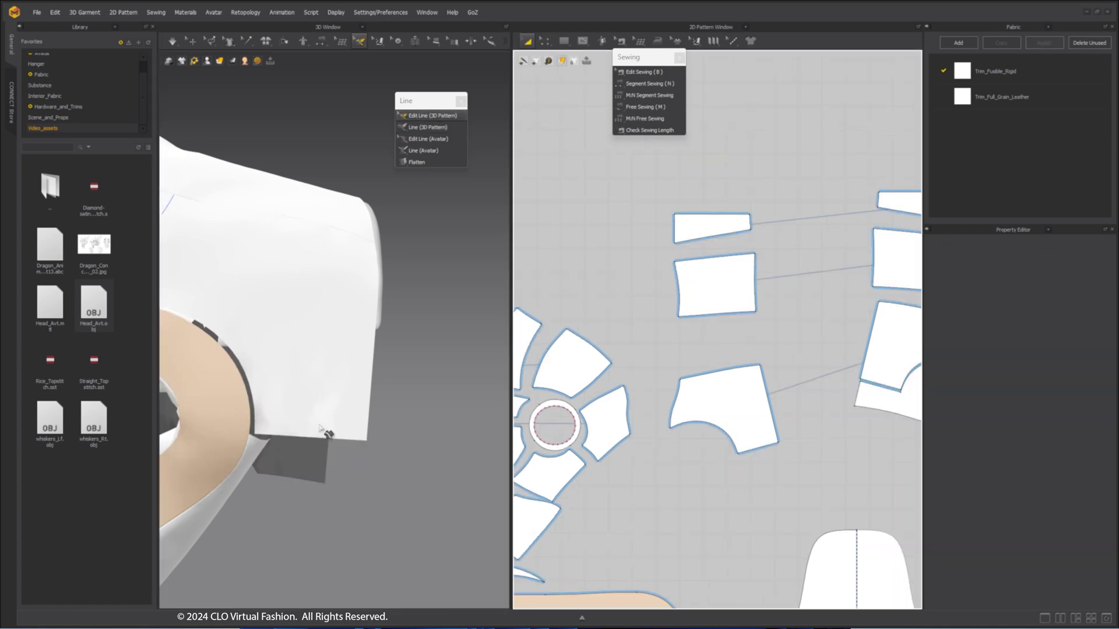
Sew the side neck panel's curved lower edge to the outer curve of the lip band with Free Sewing.
{"action": "middle_click_drag", "start_coordinate": [725, 446], "coordinate": [718, 411]}
{"action": "left_click", "coordinate": [644, 72]}
{"action": "left_click", "coordinate": [615, 405]}
{"action": "scroll", "coordinate": [631, 558], "scroll_direction": "up", "scroll_amount": 2}
{"action": "middle_click_drag", "start_coordinate": [632, 559], "coordinate": [634, 478]}
{"action": "scroll", "coordinate": [619, 478], "scroll_direction": "up", "scroll_amount": 5}
{"action": "right_click", "coordinate": [691, 495]}
{"action": "left_click", "coordinate": [770, 573]}
{"action": "key", "text": "z"}
{"action": "scroll", "coordinate": [759, 422], "scroll_direction": "down", "scroll_amount": 4}
{"action": "middle_click_drag", "start_coordinate": [762, 415], "coordinate": [670, 473]}
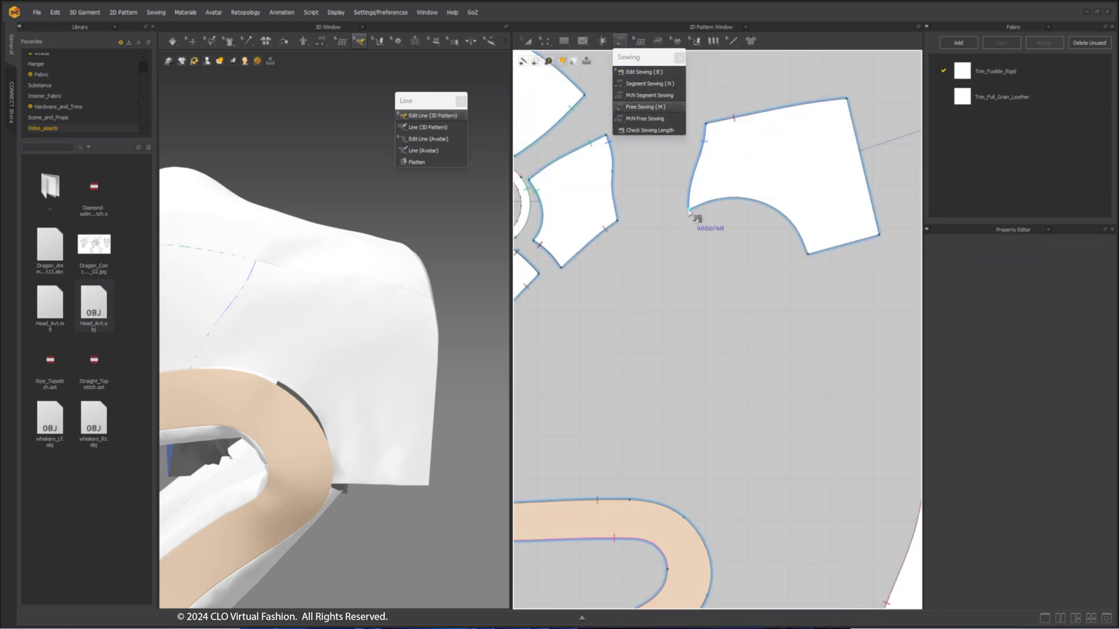
{"action": "scroll", "coordinate": [673, 507], "scroll_direction": "up", "scroll_amount": 5}
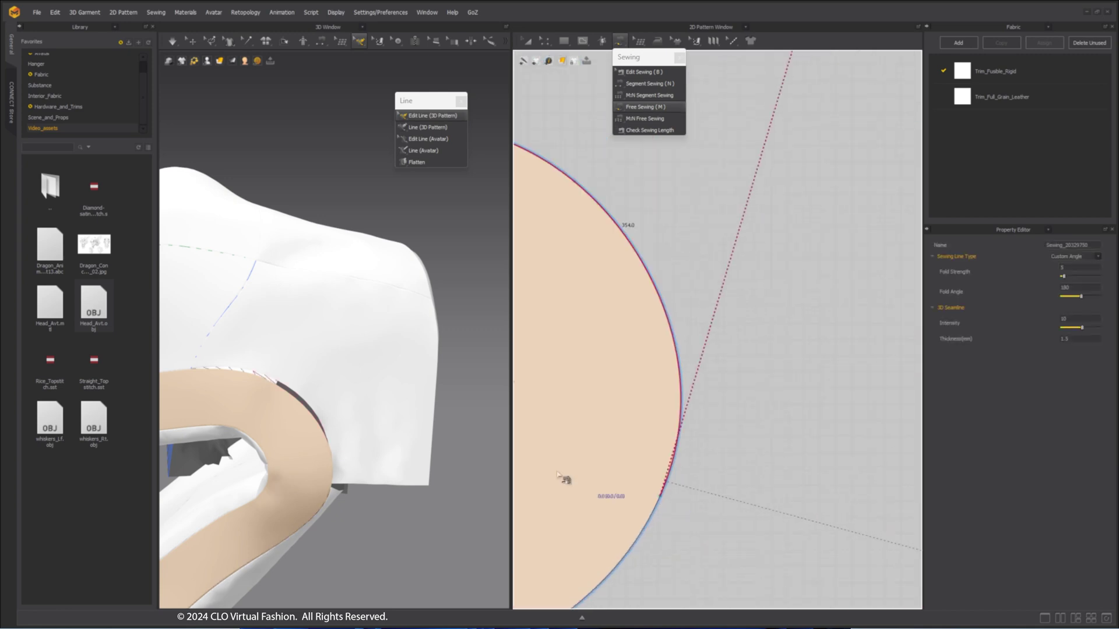
Raise the new rectangular pattern's outer lower corner about 82 mm and curve its bottom edge to match the lower jaw pattern.
{"action": "mouse_move", "coordinate": [418, 436]}
{"action": "right_mouse_down"}
{"action": "mouse_move", "coordinate": [280, 354]}
{"action": "mouse_move", "coordinate": [428, 424]}
{"action": "right_mouse_up"}
{"action": "scroll", "coordinate": [675, 486], "scroll_direction": "up", "scroll_amount": 4}
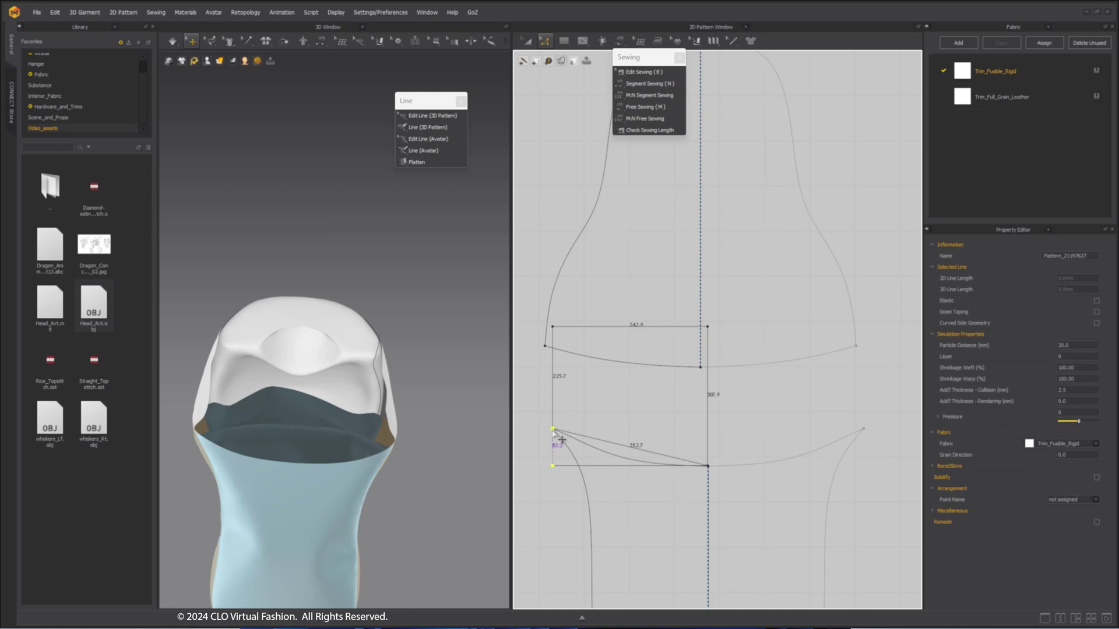
{"action": "left_click_drag", "start_coordinate": [553, 432], "coordinate": [553, 429]}
{"action": "key", "text": "c"}
{"action": "left_click_drag", "start_coordinate": [631, 448], "coordinate": [637, 463]}
{"action": "scroll", "coordinate": [635, 465], "scroll_direction": "up", "scroll_amount": 1}
{"action": "scroll", "coordinate": [619, 440], "scroll_direction": "down", "scroll_amount": 1}
Move the new pattern up and sew its curved bottom edge to the lower jaw pattern's upper edge.
{"action": "right_click_drag", "start_coordinate": [350, 402], "coordinate": [303, 392]}
{"action": "scroll", "coordinate": [303, 392], "scroll_direction": "down", "scroll_amount": 4}
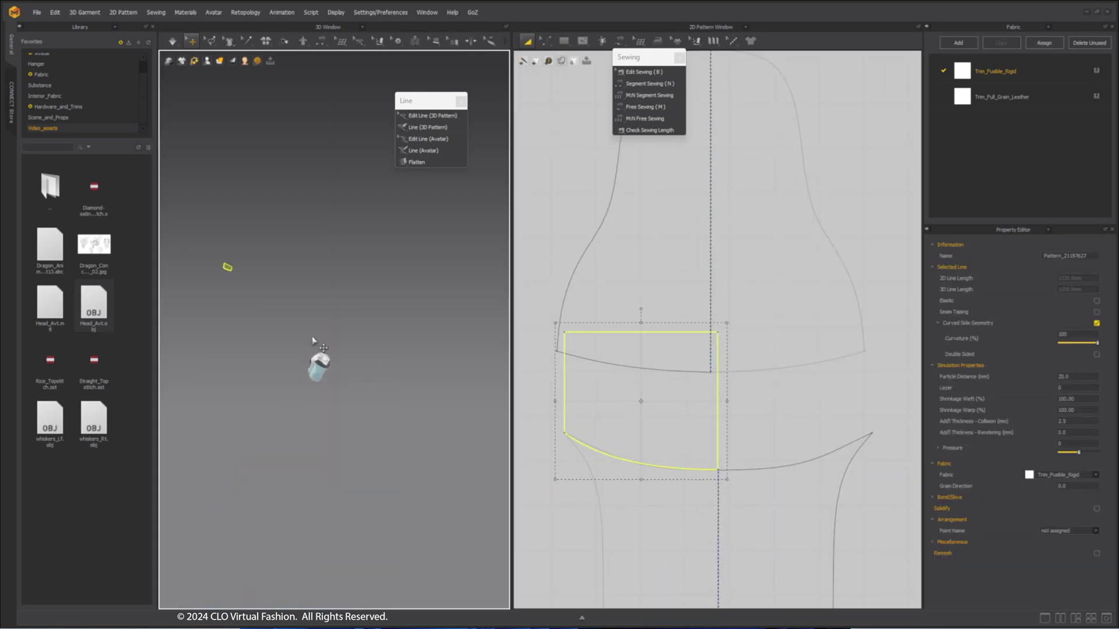
{"action": "scroll", "coordinate": [226, 281], "scroll_direction": "up", "scroll_amount": 8}
{"action": "left_click_drag", "start_coordinate": [672, 402], "coordinate": [677, 366]}
{"action": "scroll", "coordinate": [677, 366], "scroll_direction": "down", "scroll_amount": 1}
{"action": "left_click", "coordinate": [649, 83]}
{"action": "left_click", "coordinate": [705, 413]}
{"action": "left_click", "coordinate": [701, 445]}
Flip the new pattern horizontally and vertically in 3D and position it behind the lower jaw.
{"action": "left_click", "coordinate": [332, 399]}
{"action": "right_click", "coordinate": [274, 473]}
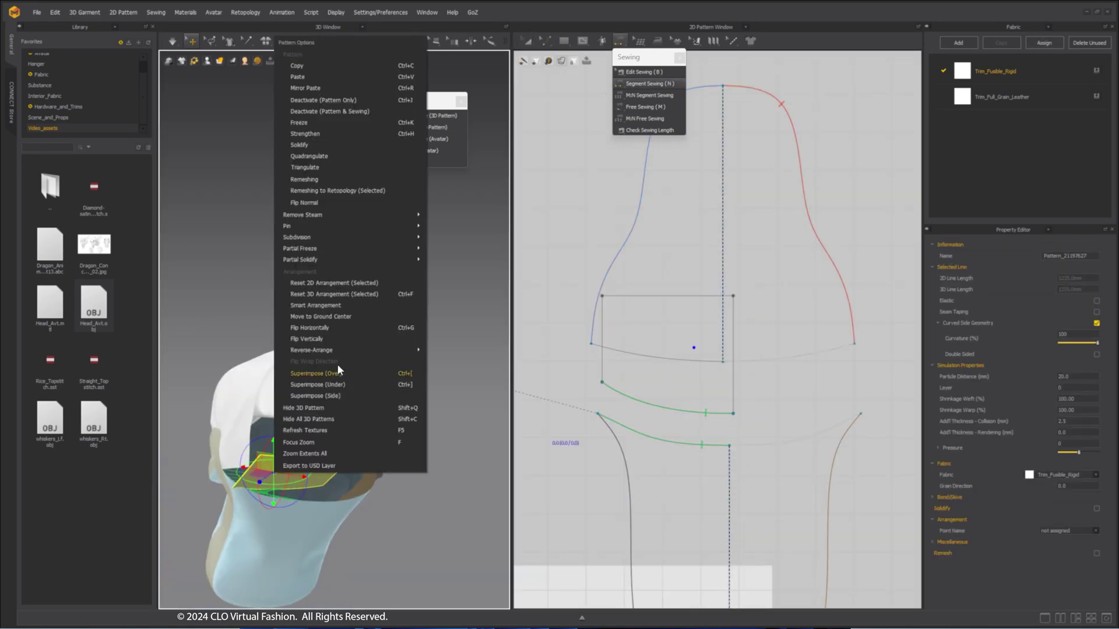
{"action": "left_click", "coordinate": [329, 327]}
{"action": "right_click", "coordinate": [307, 469]}
{"action": "right_click_drag", "start_coordinate": [349, 524], "coordinate": [262, 548]}
{"action": "left_click", "coordinate": [365, 333]}
{"action": "left_click_drag", "start_coordinate": [292, 515], "coordinate": [252, 478]}
{"action": "scroll", "coordinate": [740, 460], "scroll_direction": "down", "scroll_amount": 8}
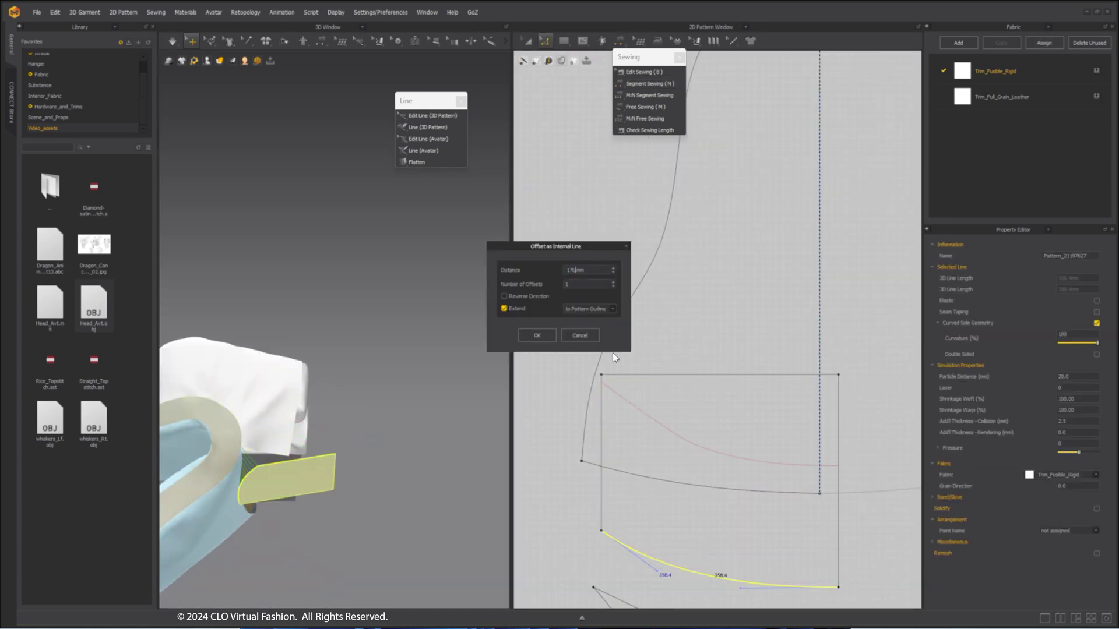
Offset the panel's curved bottom edge as an internal line extended to the outline, cut along it and delete the surplus piece.
{"action": "left_click", "coordinate": [512, 332]}
{"action": "right_click_drag", "start_coordinate": [349, 408], "coordinate": [304, 414]}
{"action": "right_click", "coordinate": [799, 464]}
{"action": "left_click", "coordinate": [833, 373]}
{"action": "key", "text": "Delete"}
{"action": "right_click_drag", "start_coordinate": [350, 455], "coordinate": [427, 453]}
Simulate the trimmed panel and check its fit behind the lower jaw in 3D.
{"action": "key", "text": "space"}
{"action": "left_click", "coordinate": [256, 443]}
{"action": "left_click", "coordinate": [318, 532]}
{"action": "right_click_drag", "start_coordinate": [326, 524], "coordinate": [265, 550]}
Edit the trimmed panel's outline to fit the gap behind the jaw and simulate it again.
{"action": "key", "text": "z"}
{"action": "scroll", "coordinate": [704, 444], "scroll_direction": "up", "scroll_amount": 2}
{"action": "scroll", "coordinate": [610, 298], "scroll_direction": "down", "scroll_amount": 5}
{"action": "right_click_drag", "start_coordinate": [349, 483], "coordinate": [397, 460]}
{"action": "scroll", "coordinate": [652, 350], "scroll_direction": "up", "scroll_amount": 4}
{"action": "left_click", "coordinate": [593, 340]}
{"action": "scroll", "coordinate": [679, 372], "scroll_direction": "up", "scroll_amount": 2}
{"action": "right_click", "coordinate": [633, 442]}
{"action": "left_click", "coordinate": [704, 575]}
{"action": "left_click_drag", "start_coordinate": [723, 343], "coordinate": [723, 342]}
{"action": "left_click", "coordinate": [414, 382]}
{"action": "key", "text": "space"}
Sew the trimmed panel's side edge to the neighbouring pattern with Segment Sewing.
{"action": "scroll", "coordinate": [352, 349], "scroll_direction": "up", "scroll_amount": 2}
{"action": "key", "text": "n"}
{"action": "right_click_drag", "start_coordinate": [414, 382], "coordinate": [362, 344]}
{"action": "left_click", "coordinate": [322, 352]}
{"action": "key", "text": "c"}
{"action": "scroll", "coordinate": [648, 385], "scroll_direction": "down", "scroll_amount": 5}
{"action": "key", "text": "n"}
{"action": "left_click", "coordinate": [611, 344]}
{"action": "left_click", "coordinate": [307, 351]}
Create a linked symmetric copy of the trimmed panel and place it among the opposite side's head panels.
{"action": "middle_click_drag", "start_coordinate": [827, 443], "coordinate": [694, 373]}
{"action": "left_click", "coordinate": [689, 413]}
{"action": "right_click_drag", "start_coordinate": [427, 346], "coordinate": [334, 430]}
{"action": "key", "text": "a"}
{"action": "left_click_drag", "start_coordinate": [722, 429], "coordinate": [707, 475]}
{"action": "key", "text": "ctrl+d"}
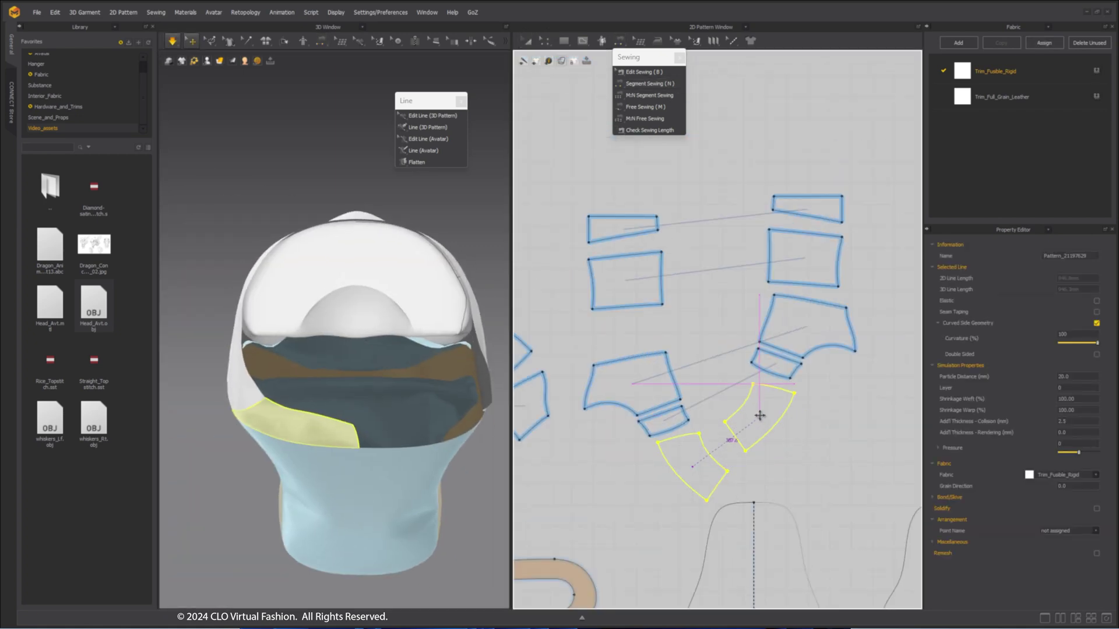
{"action": "left_click", "coordinate": [766, 422]}
Sew the two mirrored lower panels together along their centre edges with Segment Sewing and simulate.
{"action": "right_click_drag", "start_coordinate": [350, 420], "coordinate": [350, 291]}
{"action": "left_click", "coordinate": [730, 491]}
{"action": "key", "text": "c"}
{"action": "left_click", "coordinate": [650, 84]}
{"action": "left_click", "coordinate": [737, 439]}
{"action": "scroll", "coordinate": [748, 508], "scroll_direction": "up", "scroll_amount": 4}
{"action": "left_click", "coordinate": [657, 460]}
{"action": "key", "text": "space"}
{"action": "scroll", "coordinate": [350, 291], "scroll_direction": "down", "scroll_amount": 3}
Select the inner edges around the head's rear opening and draw a circular pattern to cover it.
{"action": "left_click", "coordinate": [331, 327]}
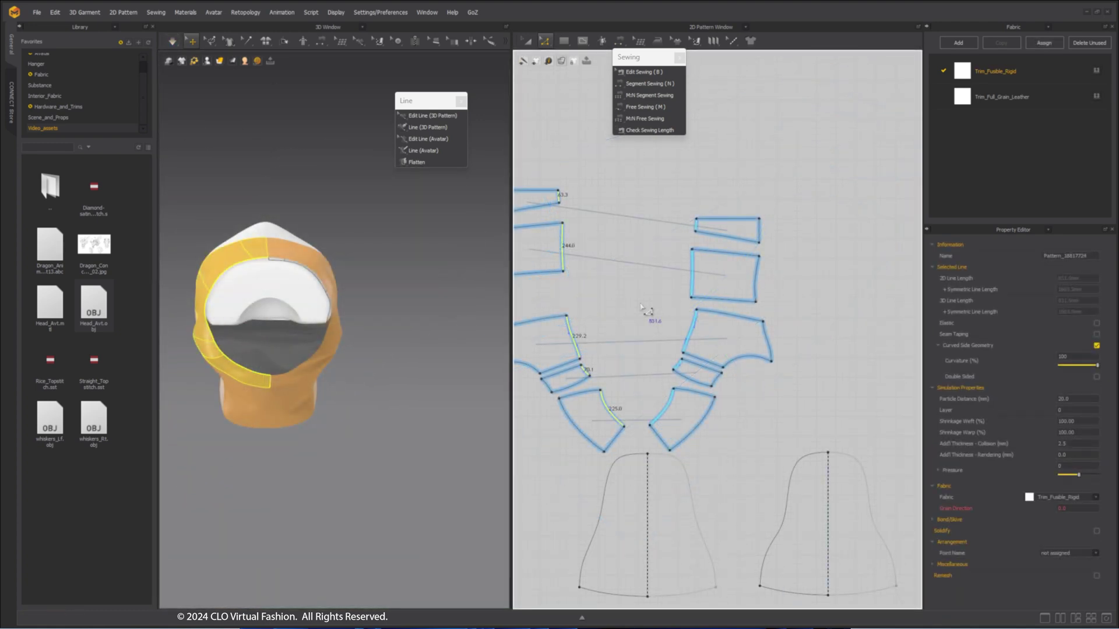
{"action": "key", "text": "e"}
{"action": "left_click", "coordinate": [604, 292]}
{"action": "key", "text": "Return"}
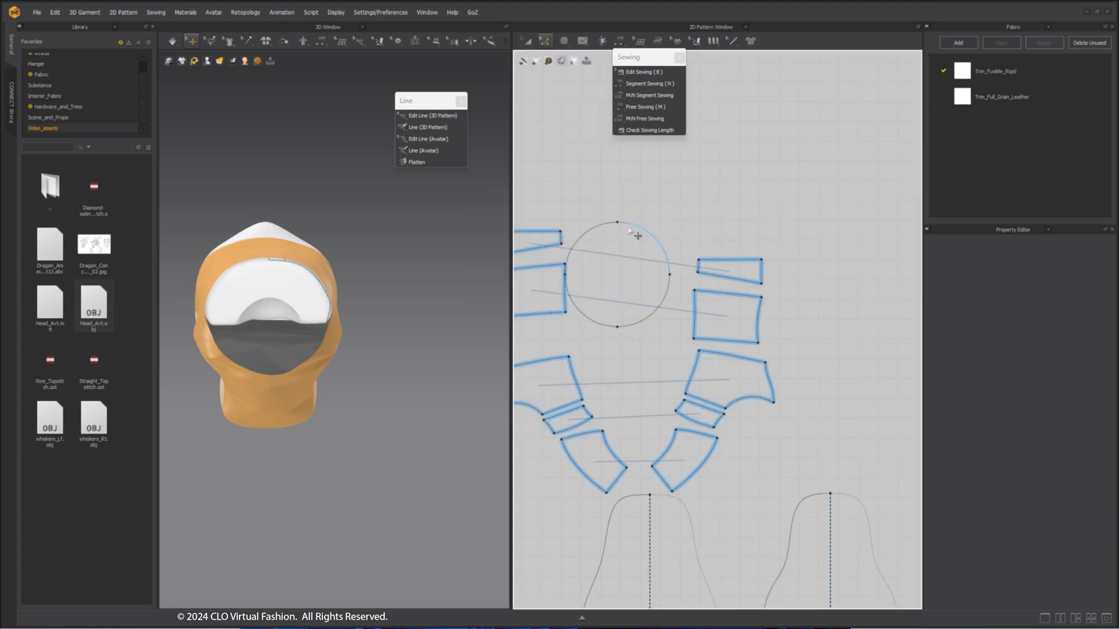
Move the circular pattern between the two columns of head panels.
{"action": "scroll", "coordinate": [624, 236], "scroll_direction": "up", "scroll_amount": 5}
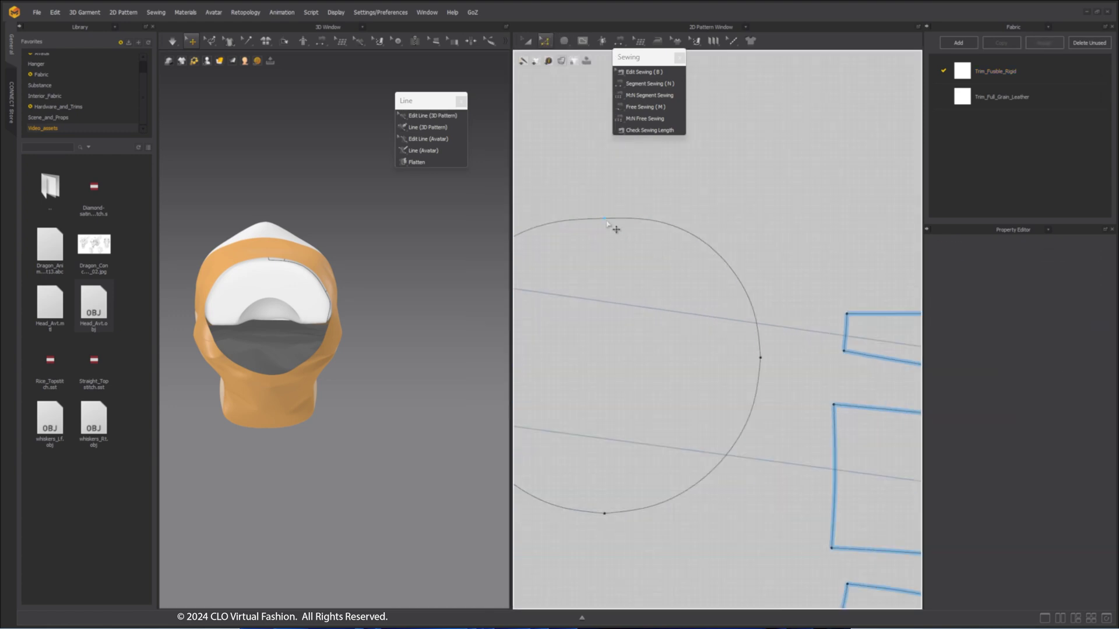
{"action": "key", "text": "a"}
{"action": "scroll", "coordinate": [729, 316], "scroll_direction": "down", "scroll_amount": 4}
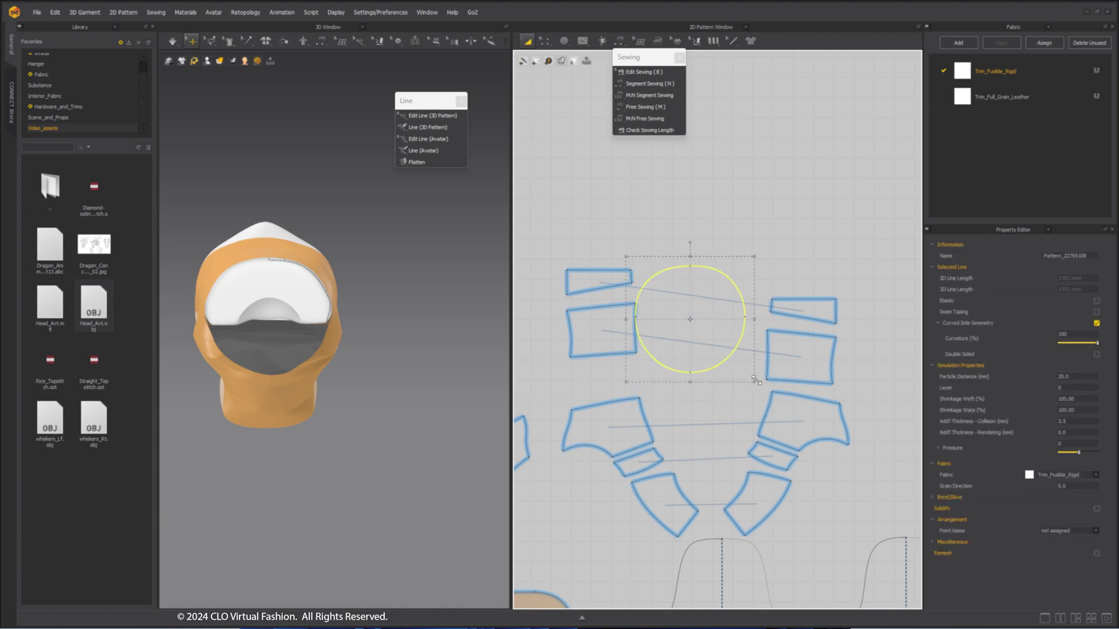
{"action": "scroll", "coordinate": [728, 274], "scroll_direction": "down", "scroll_amount": 3}
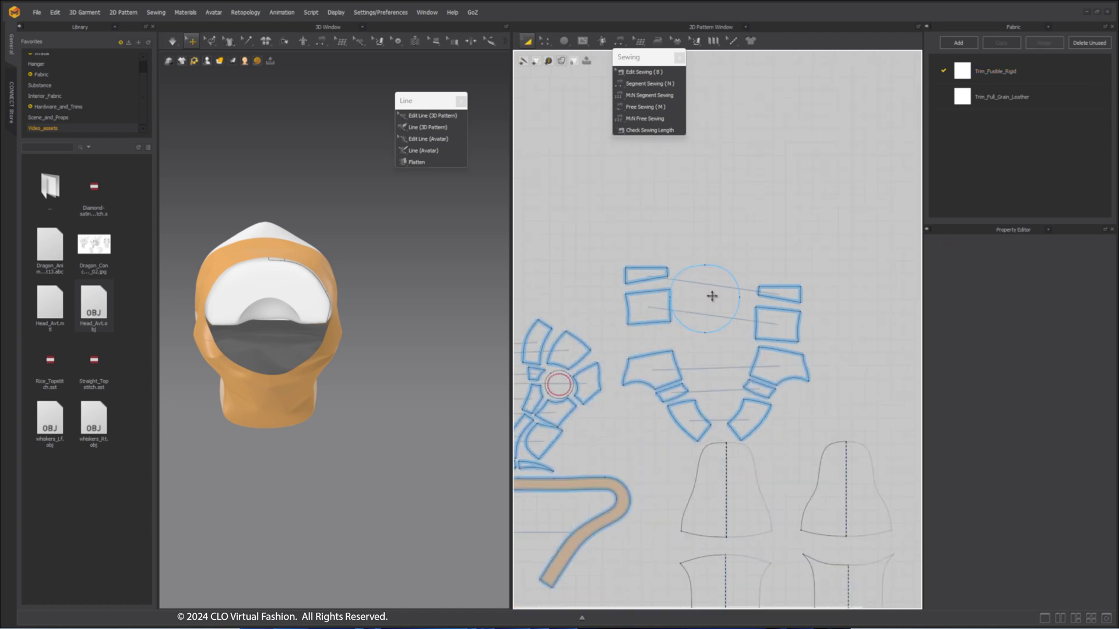
{"action": "left_click_drag", "start_coordinate": [719, 307], "coordinate": [730, 330]}
{"action": "scroll", "coordinate": [707, 277], "scroll_direction": "up", "scroll_amount": 4}
Sew the inner edges of the head panels to the circle's outline with M:N Free Sewing.
{"action": "left_click", "coordinate": [703, 257]}
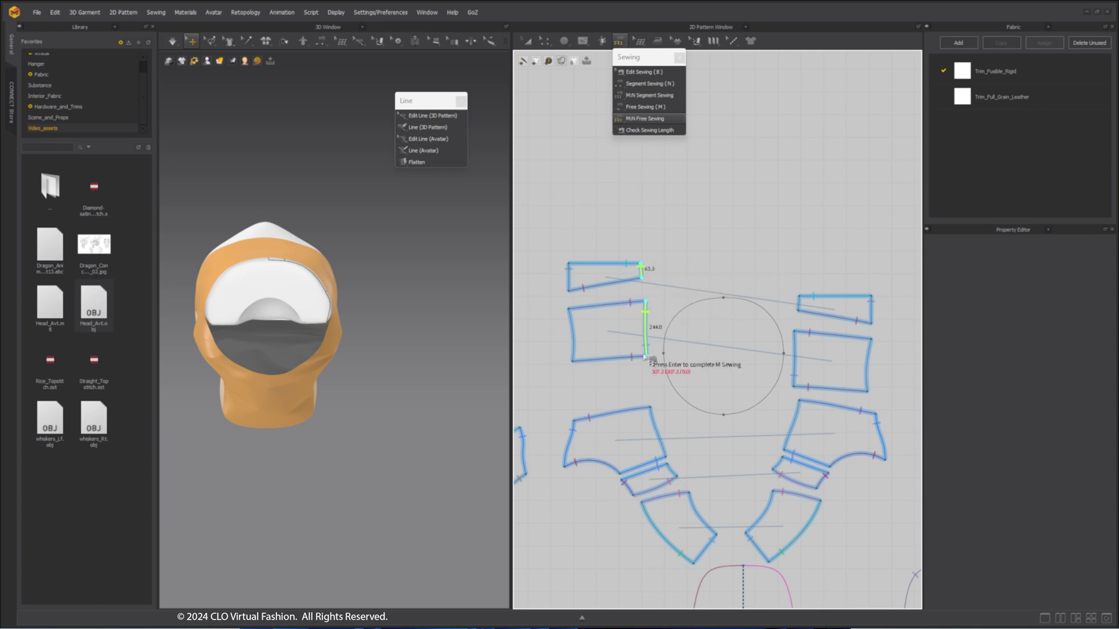
{"action": "left_click", "coordinate": [683, 313]}
{"action": "scroll", "coordinate": [683, 313], "scroll_direction": "down", "scroll_amount": 1}
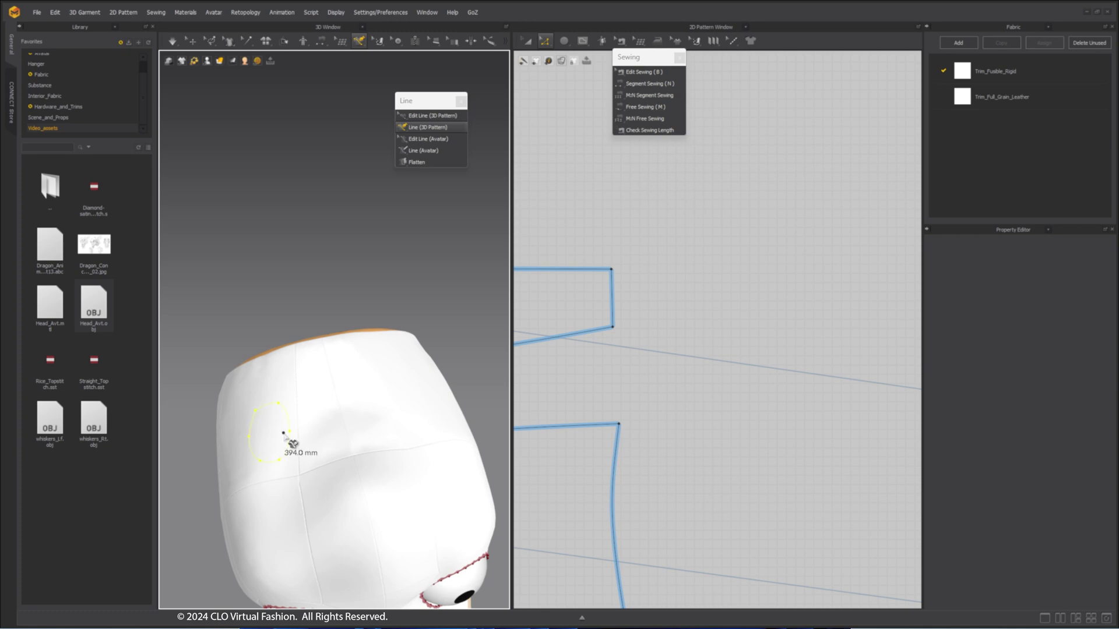
Draw an oval horn-base outline on the upper back of the head with Line (3D Pattern).
{"action": "right_click_drag", "start_coordinate": [276, 425], "coordinate": [420, 399]}
{"action": "scroll", "coordinate": [612, 367], "scroll_direction": "down", "scroll_amount": 10}
{"action": "scroll", "coordinate": [606, 380], "scroll_direction": "up", "scroll_amount": 3}
{"action": "scroll", "coordinate": [644, 402], "scroll_direction": "down", "scroll_amount": 2}
{"action": "middle_click_drag", "start_coordinate": [645, 402], "coordinate": [700, 409]}
{"action": "left_click", "coordinate": [392, 363]}
Align an internal ellipse on the upper head panel with the oval outline drawn on the 3D head.
{"action": "key", "text": "a"}
{"action": "middle_click_drag", "start_coordinate": [816, 368], "coordinate": [652, 358]}
{"action": "scroll", "coordinate": [652, 356], "scroll_direction": "up", "scroll_amount": 5}
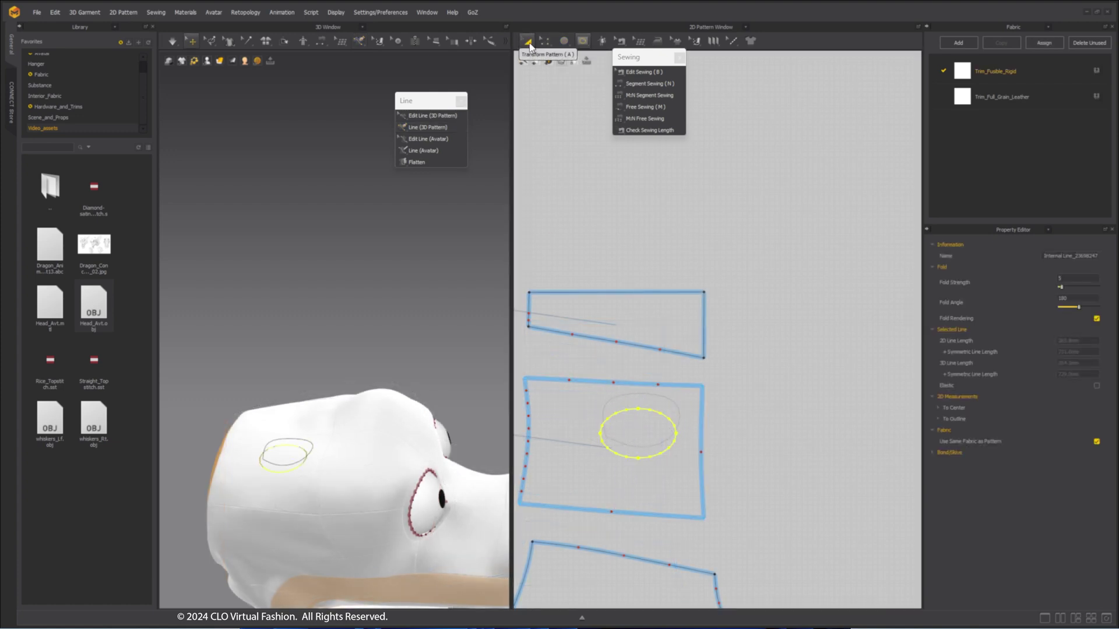
{"action": "left_click_drag", "start_coordinate": [660, 406], "coordinate": [662, 401]}
Start a polygon pattern over the horn sketch, tracing its lower edge and large outer lobe with curve points.
{"action": "scroll", "coordinate": [675, 462], "scroll_direction": "down", "scroll_amount": 8}
{"action": "middle_click_drag", "start_coordinate": [727, 504], "coordinate": [877, 195]}
{"action": "scroll", "coordinate": [693, 402], "scroll_direction": "up", "scroll_amount": 5}
{"action": "left_click", "coordinate": [564, 42]}
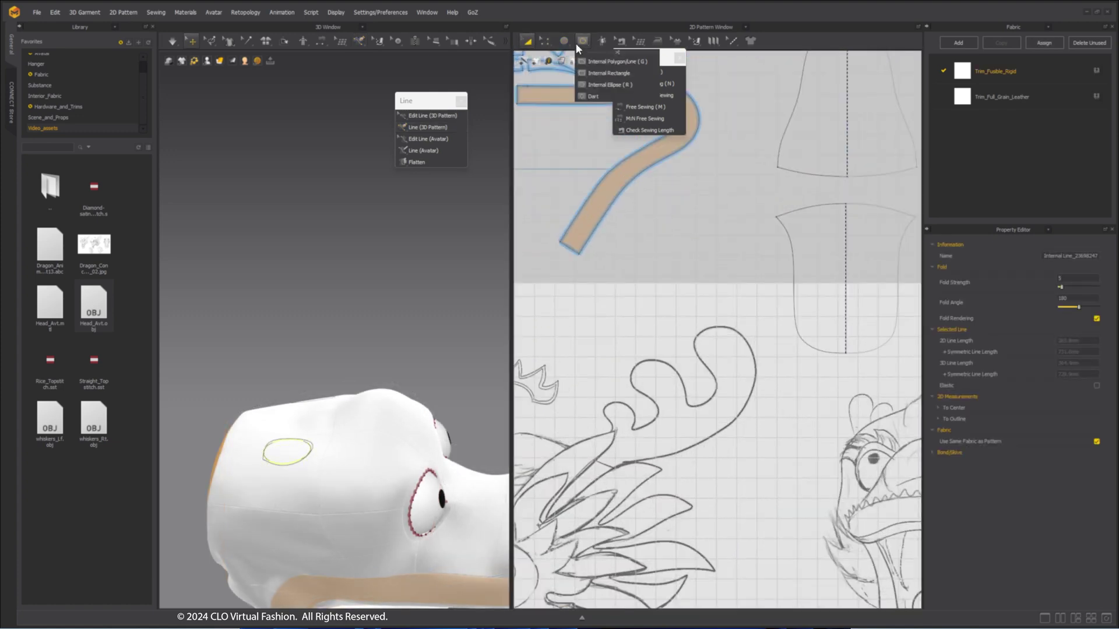
{"action": "left_click", "coordinate": [587, 55]}
{"action": "left_click", "coordinate": [600, 486]}
{"action": "left_click", "coordinate": [621, 475], "text": "ctrl"}
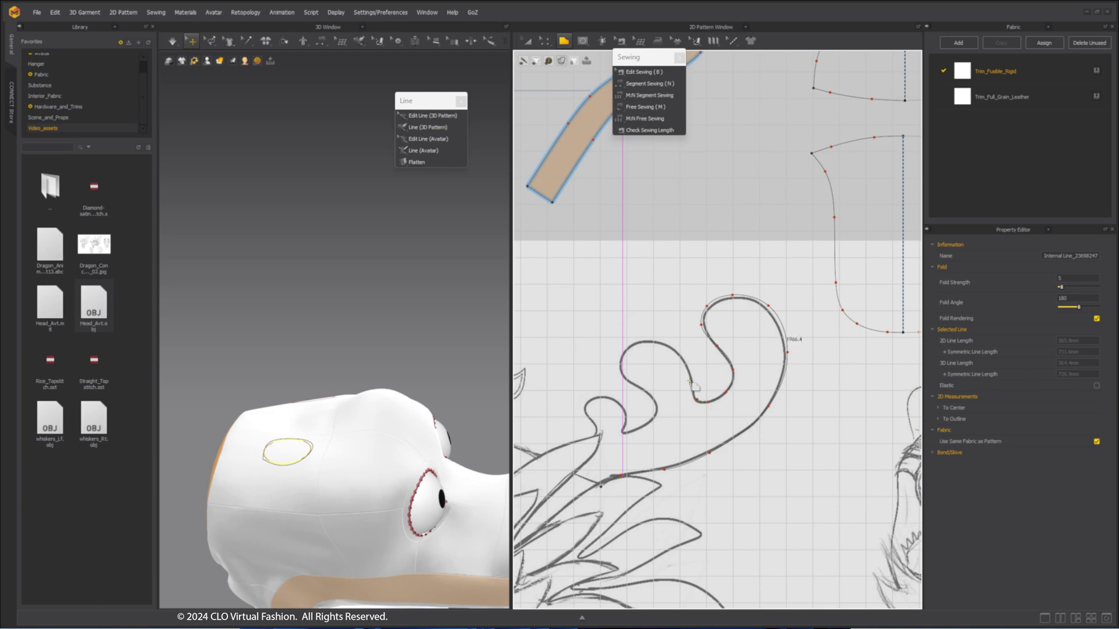
Trace the horn's two smaller lobes with curve points and close the outline at the base.
{"action": "left_click", "coordinate": [631, 433], "text": "ctrl"}
{"action": "left_click", "coordinate": [621, 432], "text": "ctrl"}
{"action": "scroll", "coordinate": [622, 428], "scroll_direction": "up", "scroll_amount": 6}
{"action": "left_click", "coordinate": [630, 334], "text": "ctrl"}
{"action": "scroll", "coordinate": [629, 349], "scroll_direction": "down", "scroll_amount": 3}
{"action": "left_click", "coordinate": [543, 357], "text": "ctrl"}
{"action": "scroll", "coordinate": [571, 414], "scroll_direction": "down", "scroll_amount": 2}
{"action": "left_click", "coordinate": [580, 440], "text": "ctrl"}
{"action": "left_click", "coordinate": [647, 504]}
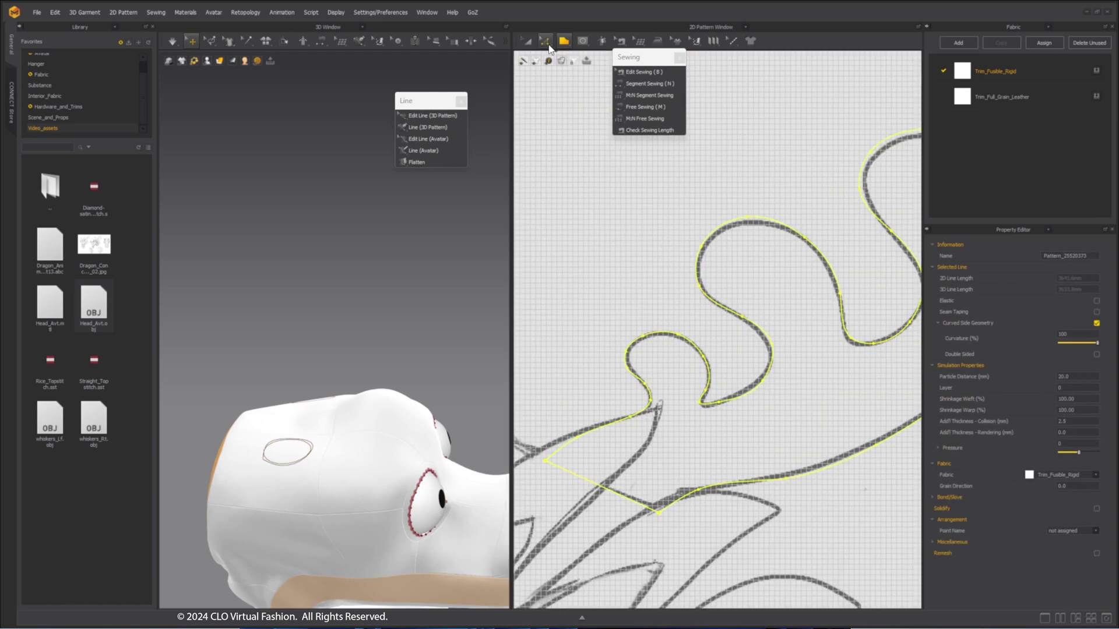
Show the 2D patterns as filled surfaces and move the horn pattern to the empty area near the head panels.
{"action": "left_click", "coordinate": [527, 41]}
{"action": "scroll", "coordinate": [705, 379], "scroll_direction": "down", "scroll_amount": 9}
{"action": "left_click", "coordinate": [566, 76]}
{"action": "left_click_drag", "start_coordinate": [715, 376], "coordinate": [848, 203]}
Refine the curvature around the horn's base and add a linked symmetric copy of the horn.
{"action": "scroll", "coordinate": [848, 203], "scroll_direction": "up", "scroll_amount": 2}
{"action": "middle_click_drag", "start_coordinate": [705, 214], "coordinate": [665, 221]}
{"action": "scroll", "coordinate": [701, 210], "scroll_direction": "up", "scroll_amount": 8}
{"action": "key", "text": "c"}
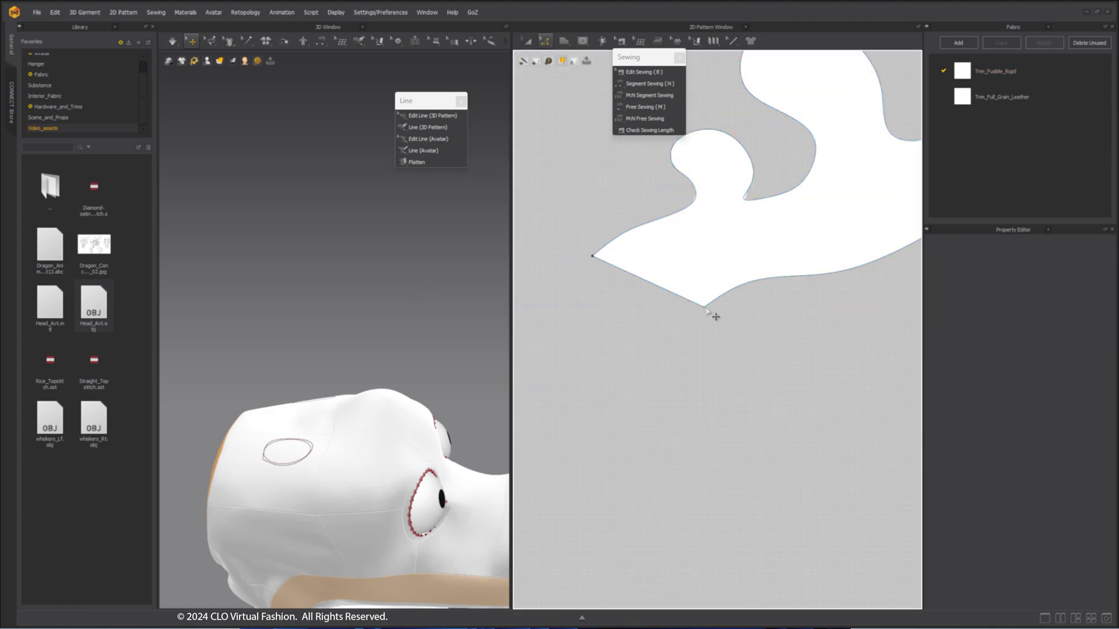
{"action": "scroll", "coordinate": [711, 315], "scroll_direction": "down", "scroll_amount": 2}
{"action": "middle_click_drag", "start_coordinate": [712, 315], "coordinate": [678, 379]}
{"action": "left_click_drag", "start_coordinate": [628, 354], "coordinate": [624, 358]}
{"action": "scroll", "coordinate": [670, 365], "scroll_direction": "up", "scroll_amount": 4}
{"action": "middle_click_drag", "start_coordinate": [649, 384], "coordinate": [676, 402]}
{"action": "left_click_drag", "start_coordinate": [571, 345], "coordinate": [570, 376]}
{"action": "scroll", "coordinate": [629, 367], "scroll_direction": "up", "scroll_amount": 4}
{"action": "scroll", "coordinate": [618, 399], "scroll_direction": "down", "scroll_amount": 3}
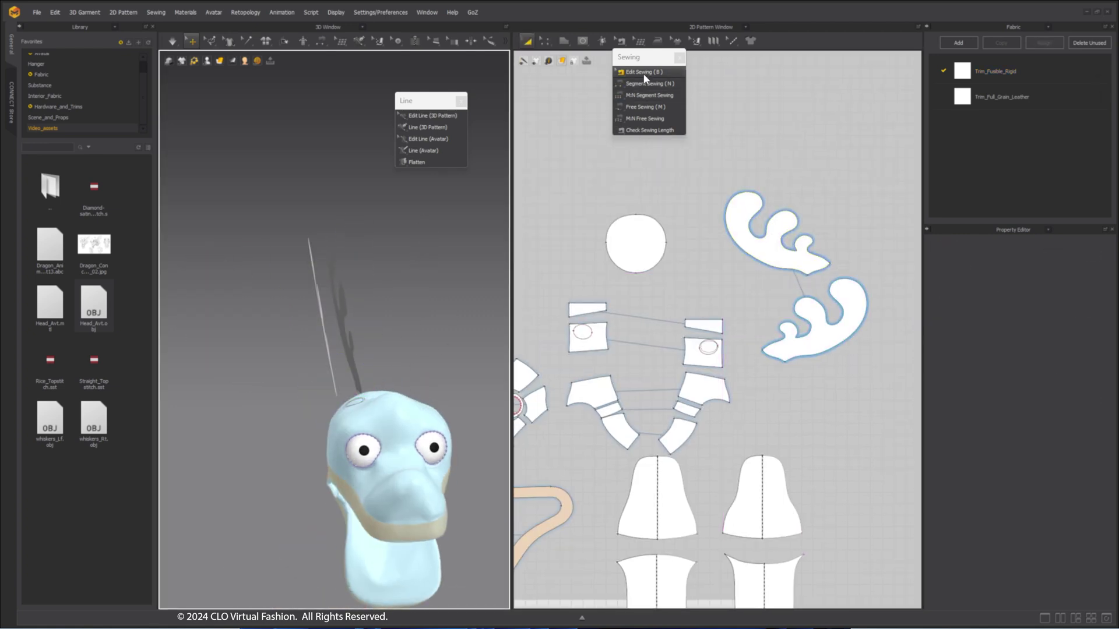
Sew the horn's outline to its mirrored copy with Free Sewing, starting at the pointed base tip, and simulate.
{"action": "left_click", "coordinate": [642, 107]}
{"action": "left_click", "coordinate": [829, 264]}
{"action": "left_click", "coordinate": [762, 350]}
{"action": "left_click", "coordinate": [762, 350]}
{"action": "right_click_drag", "start_coordinate": [385, 309], "coordinate": [444, 304]}
{"action": "key", "text": "space"}
Sew the horn's base edge to the internal ellipse on the upper head panel with Free Sewing.
{"action": "left_click", "coordinate": [645, 108]}
{"action": "right_click_drag", "start_coordinate": [373, 317], "coordinate": [468, 316]}
{"action": "left_click", "coordinate": [830, 264]}
{"action": "left_click", "coordinate": [718, 346]}
{"action": "right_click_drag", "start_coordinate": [384, 308], "coordinate": [291, 315]}
Adjust the curve of the horn's lower edge near its base by moving its outline.
{"action": "scroll", "coordinate": [757, 326], "scroll_direction": "up", "scroll_amount": 2}
{"action": "middle_click_drag", "start_coordinate": [790, 283], "coordinate": [688, 377]}
{"action": "scroll", "coordinate": [675, 335], "scroll_direction": "up", "scroll_amount": 3}
{"action": "key", "text": "z"}
{"action": "left_click_drag", "start_coordinate": [647, 333], "coordinate": [645, 324]}
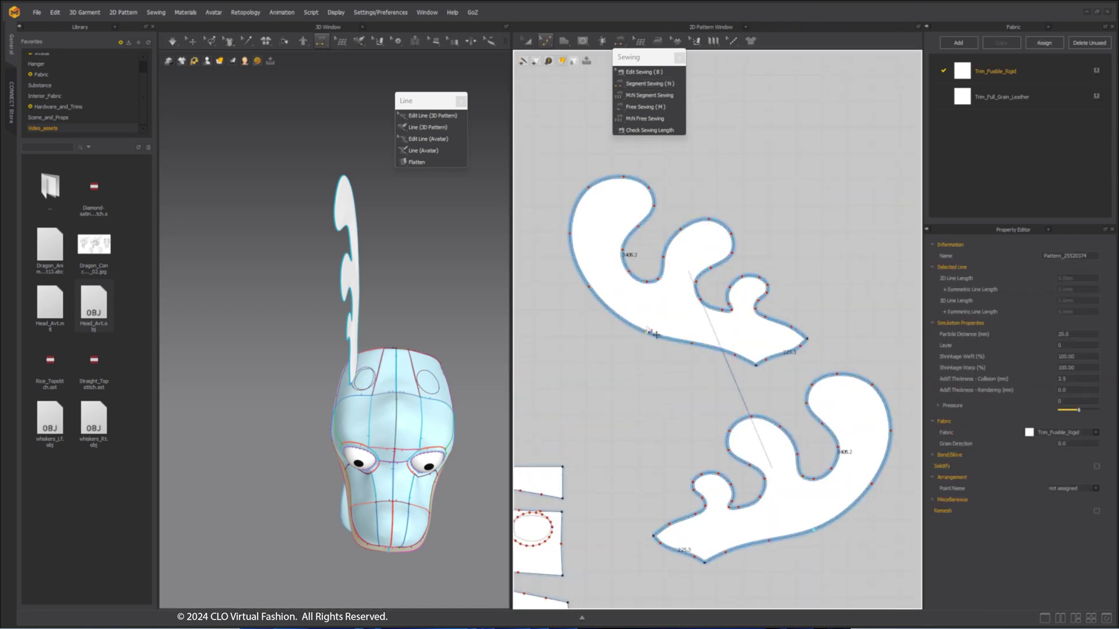
{"action": "scroll", "coordinate": [652, 331], "scroll_direction": "up", "scroll_amount": 4}
{"action": "scroll", "coordinate": [751, 373], "scroll_direction": "down", "scroll_amount": 3}
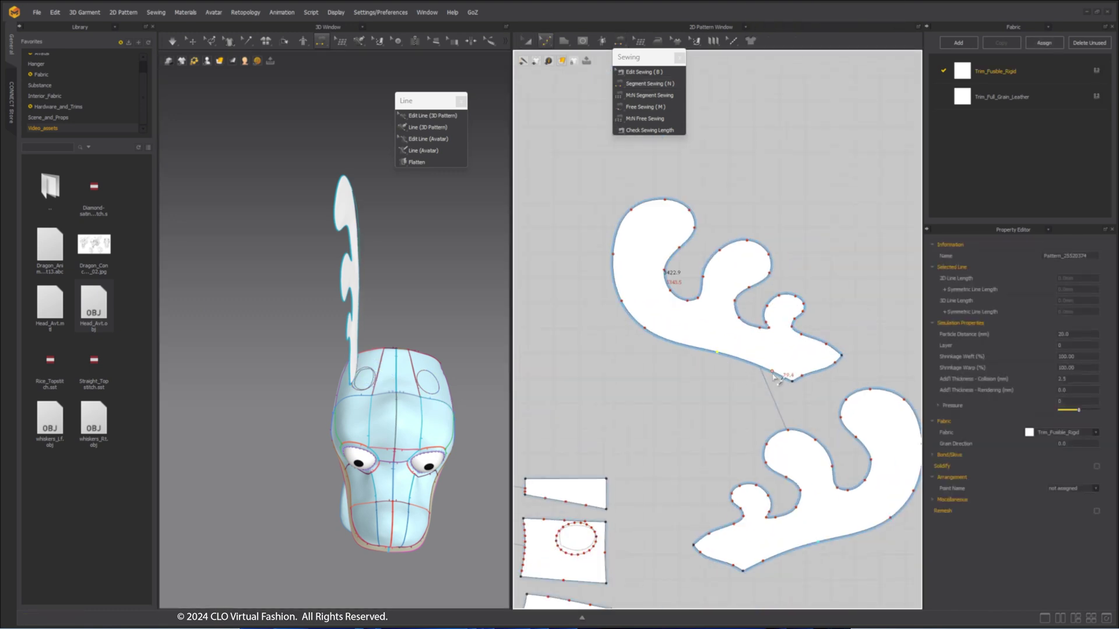
{"action": "scroll", "coordinate": [727, 359], "scroll_direction": "up", "scroll_amount": 5}
{"action": "scroll", "coordinate": [712, 402], "scroll_direction": "down", "scroll_amount": 8}
Sew the horn's lower edge near the base to its mirrored copy with Free Sewing and simulate.
{"action": "key", "text": "a"}
{"action": "right_click_drag", "start_coordinate": [373, 317], "coordinate": [455, 314]}
{"action": "left_click", "coordinate": [321, 41]}
{"action": "left_click", "coordinate": [354, 97]}
{"action": "right_click_drag", "start_coordinate": [420, 367], "coordinate": [361, 373]}
{"action": "key", "text": "a"}
{"action": "left_click", "coordinate": [740, 371]}
{"action": "right_click_drag", "start_coordinate": [373, 248], "coordinate": [475, 243]}
{"action": "key", "text": "m"}
{"action": "left_click", "coordinate": [780, 377]}
{"action": "left_click", "coordinate": [732, 481]}
{"action": "key", "text": "space"}
{"action": "right_click_drag", "start_coordinate": [466, 344], "coordinate": [428, 327]}
{"action": "key", "text": "space"}
Set the pressure of both horn panels to 40 and simulate to inflate the horn.
{"action": "left_click", "coordinate": [404, 289]}
{"action": "left_click", "coordinate": [459, 291], "text": "shift"}
{"action": "left_click", "coordinate": [1078, 444]}
{"action": "type", "text": "40"}
{"action": "key", "text": "Return"}
{"action": "left_click", "coordinate": [329, 349]}
{"action": "key", "text": "space"}
{"action": "left_click", "coordinate": [250, 191]}
{"action": "left_click", "coordinate": [268, 305]}
{"action": "right_click_drag", "start_coordinate": [269, 306], "coordinate": [315, 332]}
{"action": "left_click", "coordinate": [363, 303]}
{"action": "key", "text": "space"}
Strengthen both horn panels and simulate while pulling the horn into position on the head.
{"action": "left_click", "coordinate": [375, 338]}
{"action": "left_click", "coordinate": [391, 285], "text": "shift"}
{"action": "key", "text": "ctrl+h"}
{"action": "left_click", "coordinate": [420, 280]}
{"action": "right_click_drag", "start_coordinate": [492, 271], "coordinate": [430, 250]}
{"action": "key", "text": "space"}
{"action": "left_click_drag", "start_coordinate": [388, 226], "coordinate": [387, 218]}
Create mirrored copies of both horn panels for the opposite side of the head.
{"action": "scroll", "coordinate": [789, 380], "scroll_direction": "up", "scroll_amount": 5}
{"action": "left_click", "coordinate": [758, 356]}
{"action": "left_click", "coordinate": [723, 368]}
{"action": "left_click", "coordinate": [803, 461], "text": "shift"}
{"action": "right_click", "coordinate": [804, 461]}
{"action": "left_click", "coordinate": [858, 236]}
{"action": "key", "text": "Escape"}
{"action": "right_click", "coordinate": [700, 370]}
{"action": "left_click", "coordinate": [789, 179]}
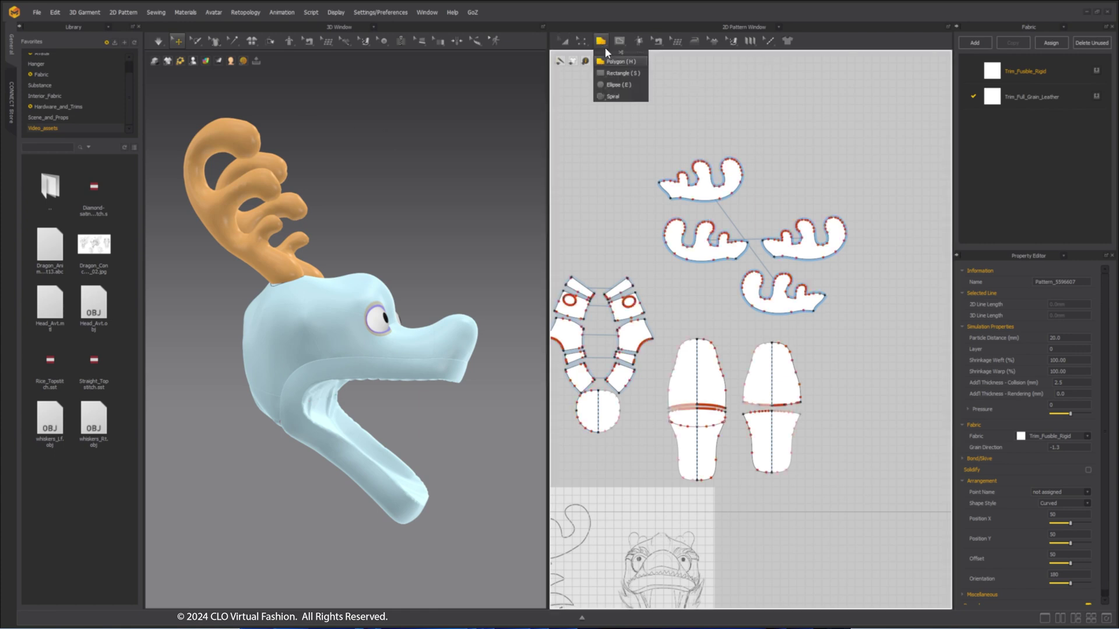
Draw a curved half-tongue pattern with the Polygon tool over the lower mouth panel, following its center line.
{"action": "scroll", "coordinate": [740, 396], "scroll_direction": "up", "scroll_amount": 10}
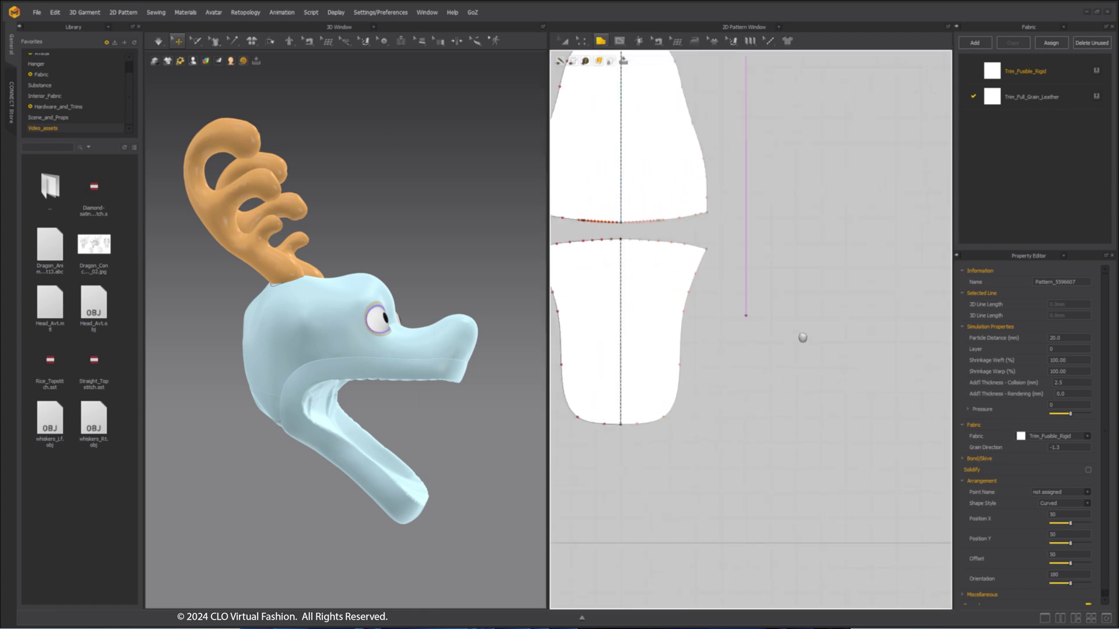
{"action": "scroll", "coordinate": [788, 332], "scroll_direction": "up", "scroll_amount": 5}
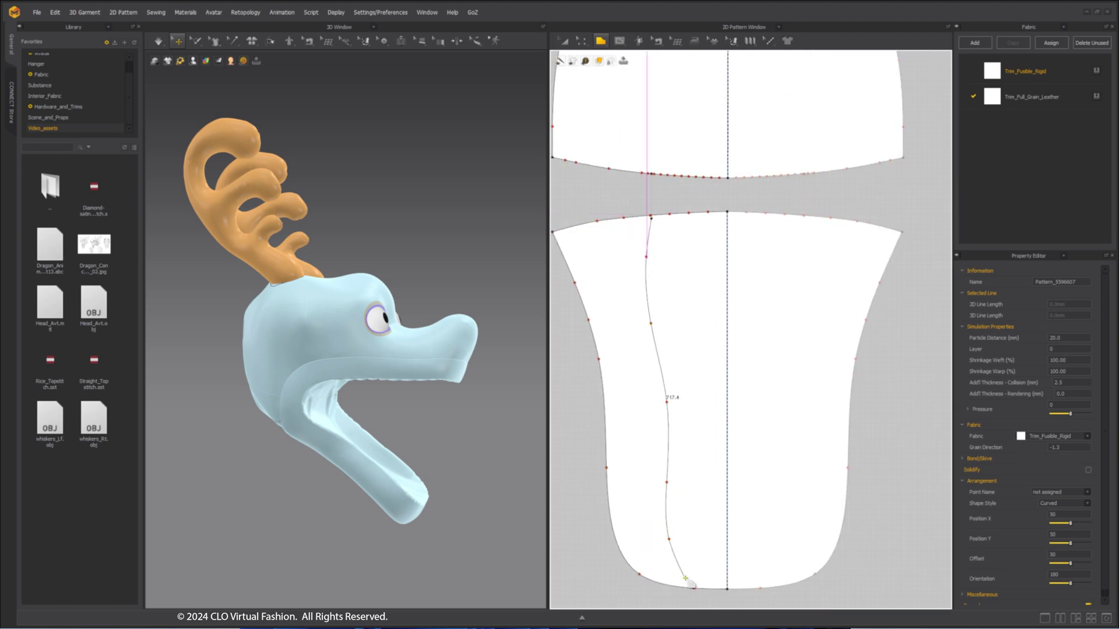
{"action": "left_click", "coordinate": [676, 572], "text": "ctrl"}
{"action": "middle_click_drag", "start_coordinate": [691, 596], "coordinate": [646, 544]}
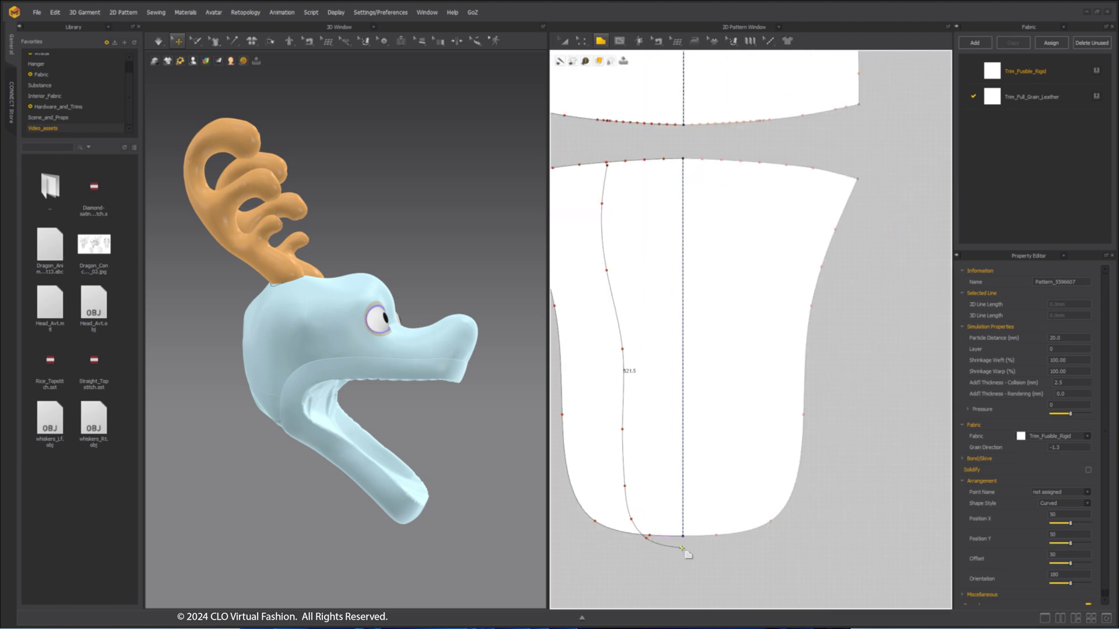
{"action": "left_click", "coordinate": [684, 159]}
{"action": "scroll", "coordinate": [648, 163], "scroll_direction": "up", "scroll_amount": 3}
{"action": "middle_click_drag", "start_coordinate": [648, 163], "coordinate": [678, 295]}
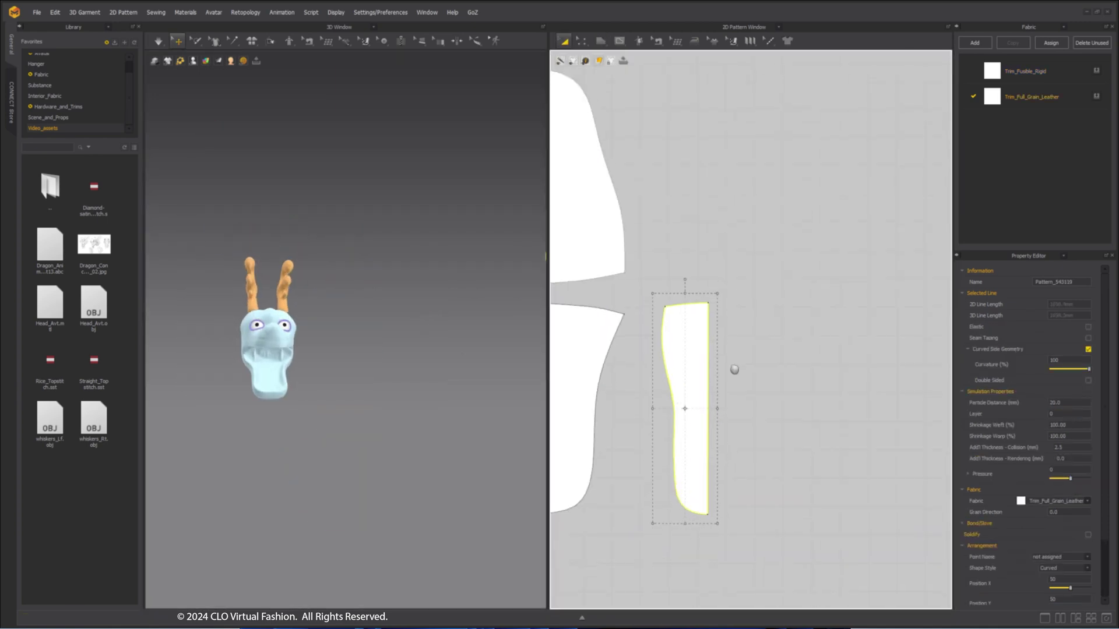
Unfold the half-tongue pattern along its straight center edge and adjust its upper edge.
{"action": "scroll", "coordinate": [734, 369], "scroll_direction": "up", "scroll_amount": 2}
{"action": "key", "text": "z"}
{"action": "right_click", "coordinate": [699, 356]}
{"action": "left_click", "coordinate": [769, 501]}
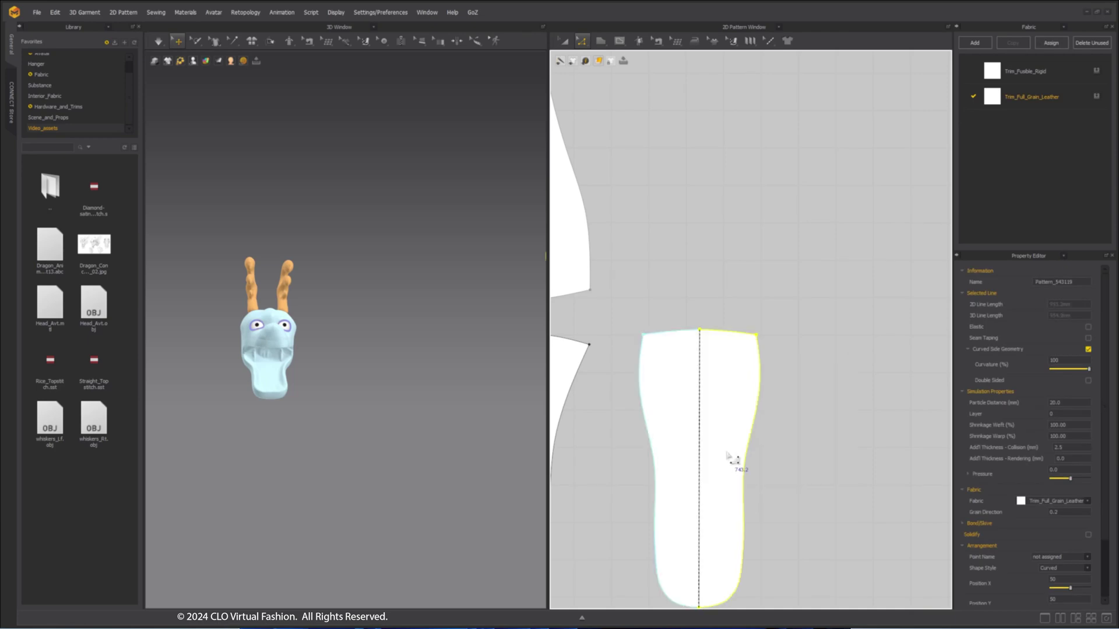
{"action": "scroll", "coordinate": [694, 330], "scroll_direction": "up", "scroll_amount": 5}
{"action": "left_click_drag", "start_coordinate": [708, 328], "coordinate": [757, 349]}
{"action": "key", "text": "c"}
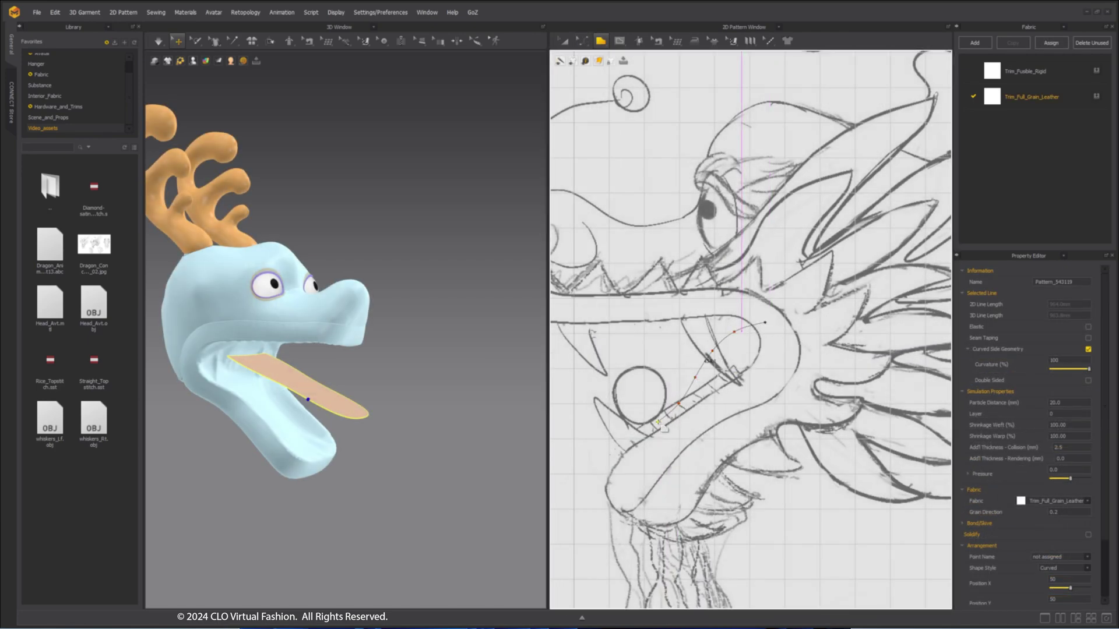
Trace a curved side-strip pattern for the tongue over the sketch's open mouth with Polygon curve points.
{"action": "scroll", "coordinate": [604, 401], "scroll_direction": "up", "scroll_amount": 5}
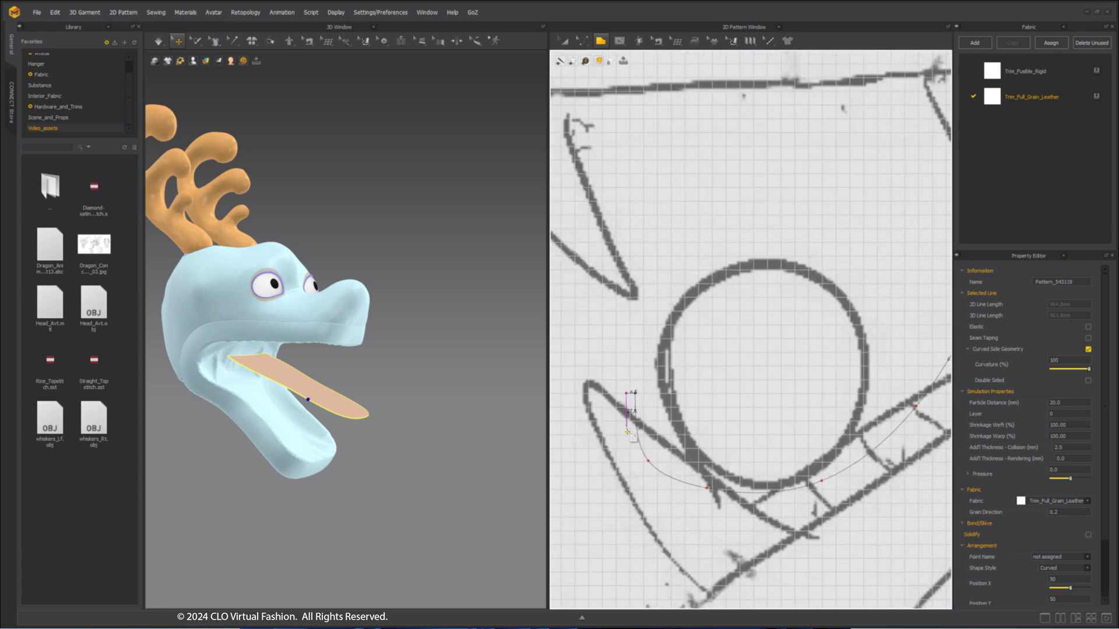
{"action": "left_click", "coordinate": [795, 513], "text": "ctrl"}
{"action": "left_click", "coordinate": [893, 469], "text": "ctrl"}
{"action": "middle_click_drag", "start_coordinate": [845, 396], "coordinate": [659, 430]}
{"action": "scroll", "coordinate": [660, 430], "scroll_direction": "down", "scroll_amount": 2}
{"action": "left_click", "coordinate": [728, 449], "text": "ctrl"}
{"action": "left_click", "coordinate": [768, 395], "text": "ctrl"}
{"action": "middle_click_drag", "start_coordinate": [816, 326], "coordinate": [711, 397]}
{"action": "left_click", "coordinate": [726, 391], "text": "ctrl"}
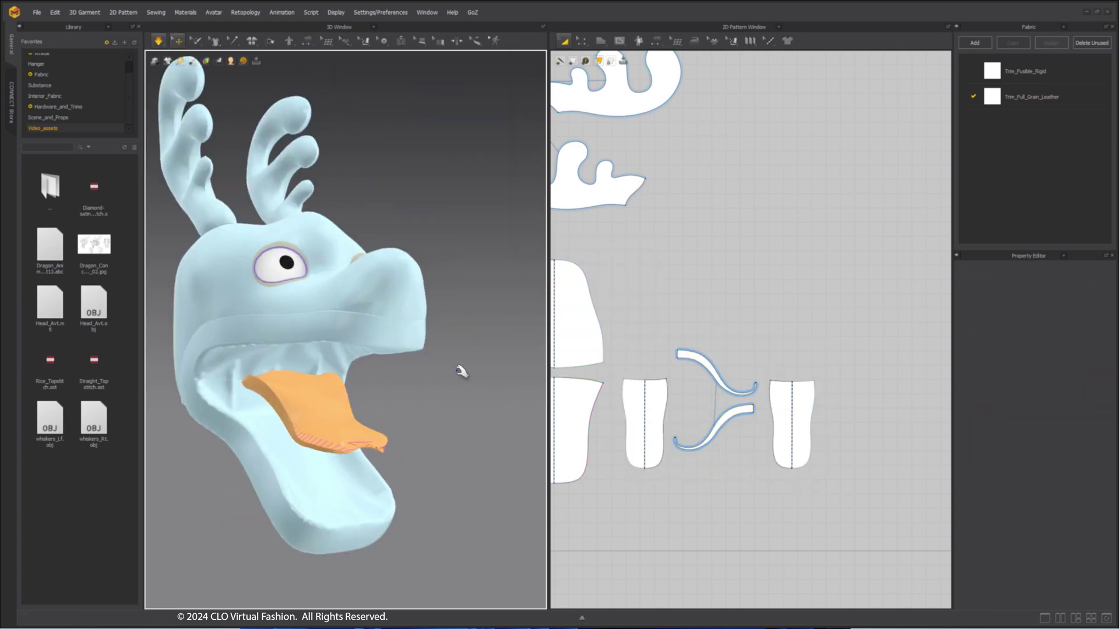
Simulate the sewn tongue until its edges settle inside the open mouth.
{"action": "left_click", "coordinate": [344, 442]}
{"action": "right_click_drag", "start_coordinate": [344, 442], "coordinate": [423, 395]}
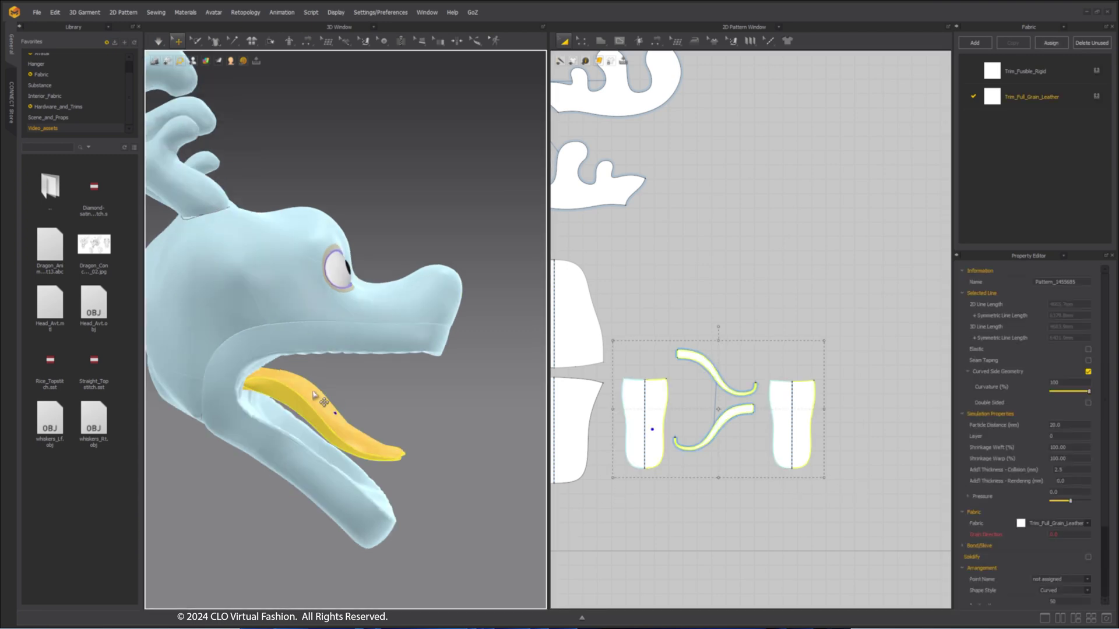
{"action": "right_click_drag", "start_coordinate": [322, 401], "coordinate": [418, 404]}
{"action": "left_click", "coordinate": [417, 403]}
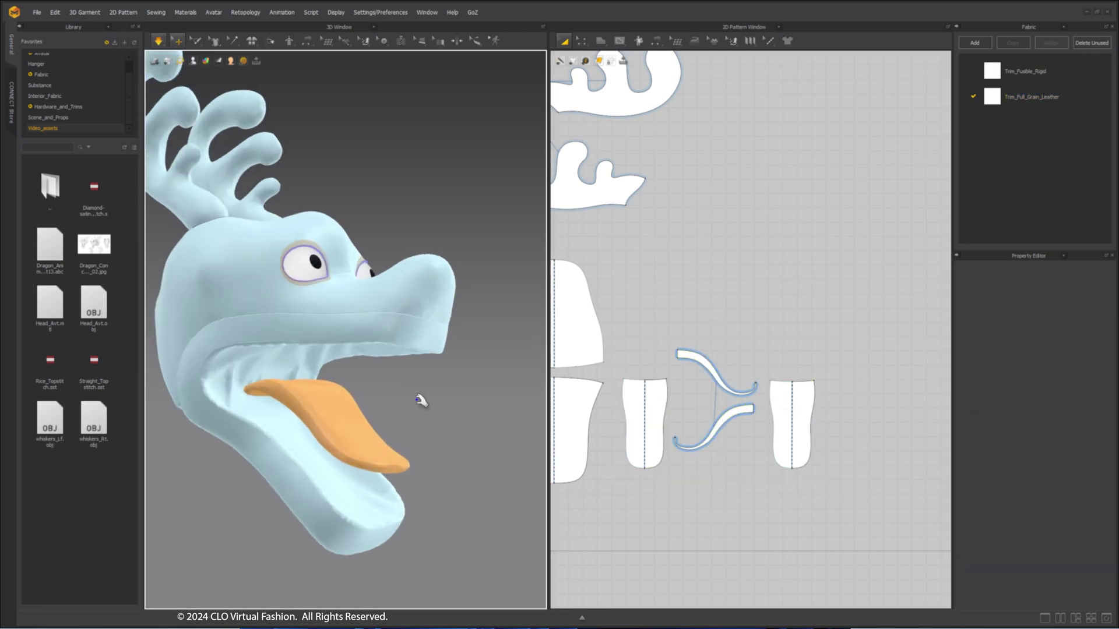
{"action": "key", "text": "space"}
Turn on Bond for the tongue's two side strips with the Reinforcement (Pocket Bone) preset.
{"action": "left_click_drag", "start_coordinate": [834, 492], "coordinate": [610, 324]}
{"action": "mouse_move", "coordinate": [396, 396]}
{"action": "right_mouse_down"}
{"action": "mouse_move", "coordinate": [302, 392]}
{"action": "mouse_move", "coordinate": [409, 407]}
{"action": "right_mouse_up"}
{"action": "right_click_drag", "start_coordinate": [415, 428], "coordinate": [419, 431]}
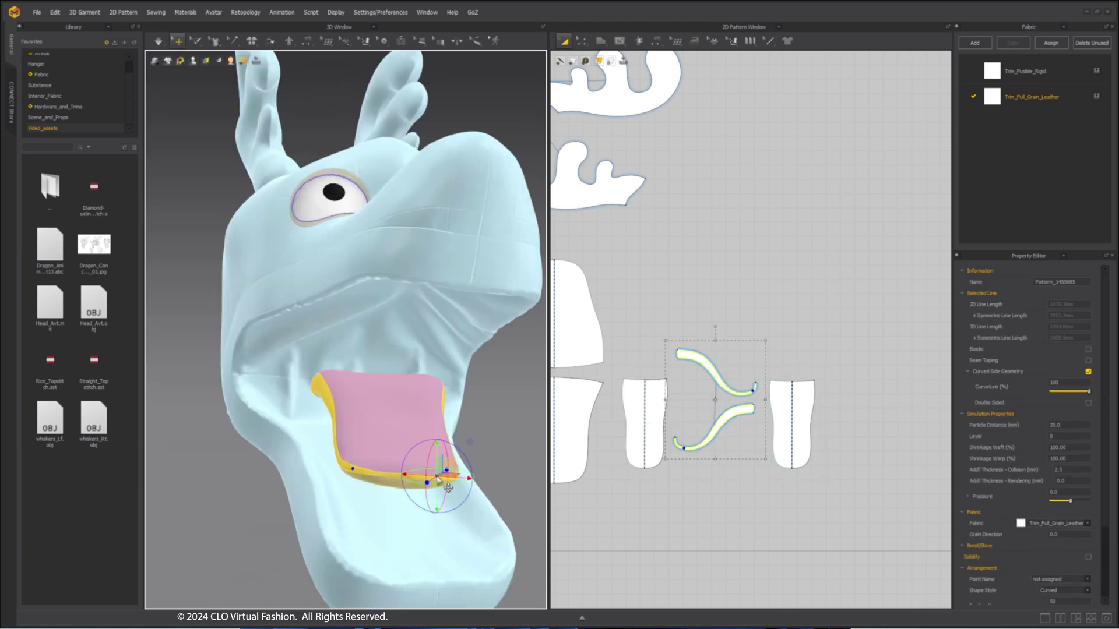
{"action": "scroll", "coordinate": [1004, 508], "scroll_direction": "down", "scroll_amount": 3}
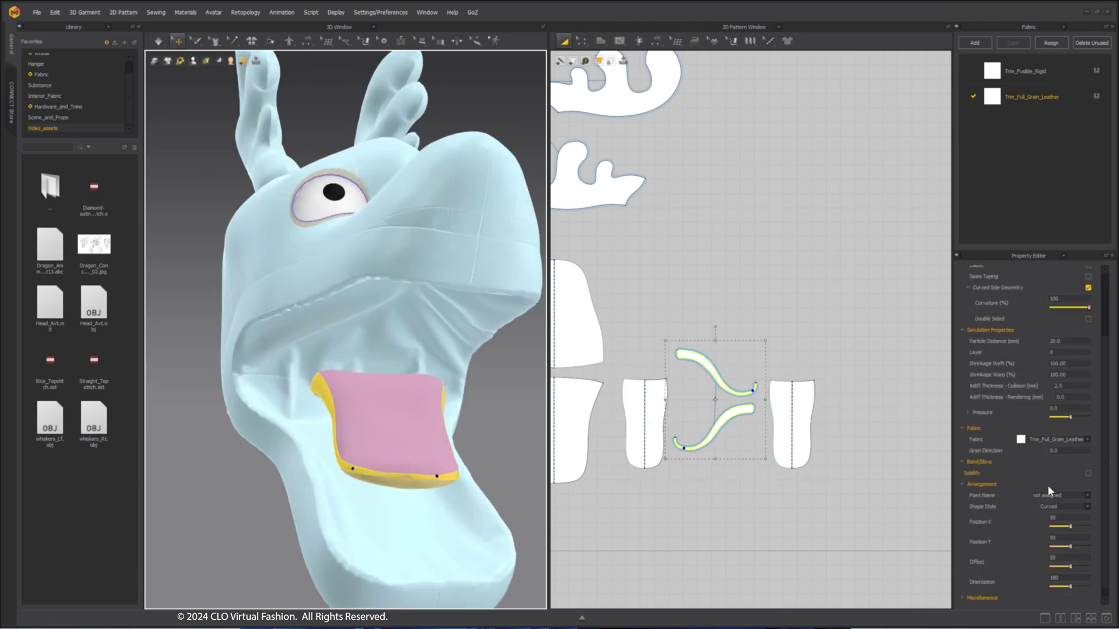
{"action": "left_click", "coordinate": [961, 462]}
{"action": "left_click", "coordinate": [1088, 465]}
{"action": "left_click", "coordinate": [1023, 477]}
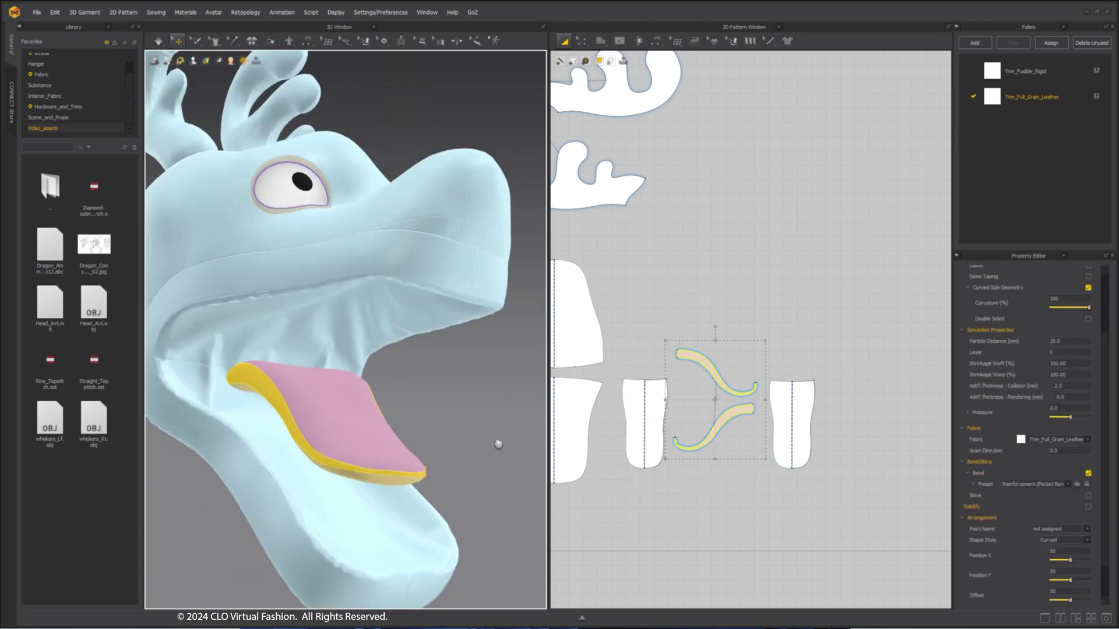
{"action": "left_click", "coordinate": [479, 433]}
Simulate the tongue and pull it into a better position inside the mouth.
{"action": "right_click_drag", "start_coordinate": [498, 445], "coordinate": [342, 402]}
{"action": "left_click", "coordinate": [343, 402]}
{"action": "left_click", "coordinate": [332, 434], "text": "shift"}
{"action": "left_click", "coordinate": [629, 444]}
{"action": "right_click_drag", "start_coordinate": [274, 402], "coordinate": [467, 396]}
{"action": "left_click", "coordinate": [365, 419]}
{"action": "left_click", "coordinate": [420, 459], "text": "shift"}
{"action": "left_click", "coordinate": [1096, 71]}
{"action": "left_click", "coordinate": [425, 408]}
{"action": "key", "text": "space"}
{"action": "left_click_drag", "start_coordinate": [374, 437], "coordinate": [424, 412]}
{"action": "left_click", "coordinate": [475, 394]}
Select all patterns and toggle Strengthen on them.
{"action": "right_click_drag", "start_coordinate": [423, 412], "coordinate": [380, 412]}
{"action": "left_click", "coordinate": [327, 375]}
{"action": "left_click", "coordinate": [379, 455], "text": "shift"}
{"action": "left_click", "coordinate": [489, 398]}
{"action": "key", "text": "ctrl+a"}
{"action": "key", "text": "ctrl+h"}
{"action": "left_click", "coordinate": [440, 400]}
{"action": "left_click", "coordinate": [315, 407]}
{"action": "left_click", "coordinate": [380, 412]}
{"action": "left_click", "coordinate": [462, 444]}
{"action": "left_click", "coordinate": [462, 402]}
{"action": "right_click_drag", "start_coordinate": [462, 402], "coordinate": [300, 377]}
{"action": "scroll", "coordinate": [445, 355], "scroll_direction": "down", "scroll_amount": 3}
Enable Bond on the tongue's two side strips again, choosing the Reinforcement (Pocket Bone) preset.
{"action": "left_click", "coordinate": [283, 336]}
{"action": "left_click", "coordinate": [253, 364], "text": "shift"}
{"action": "left_click", "coordinate": [255, 366]}
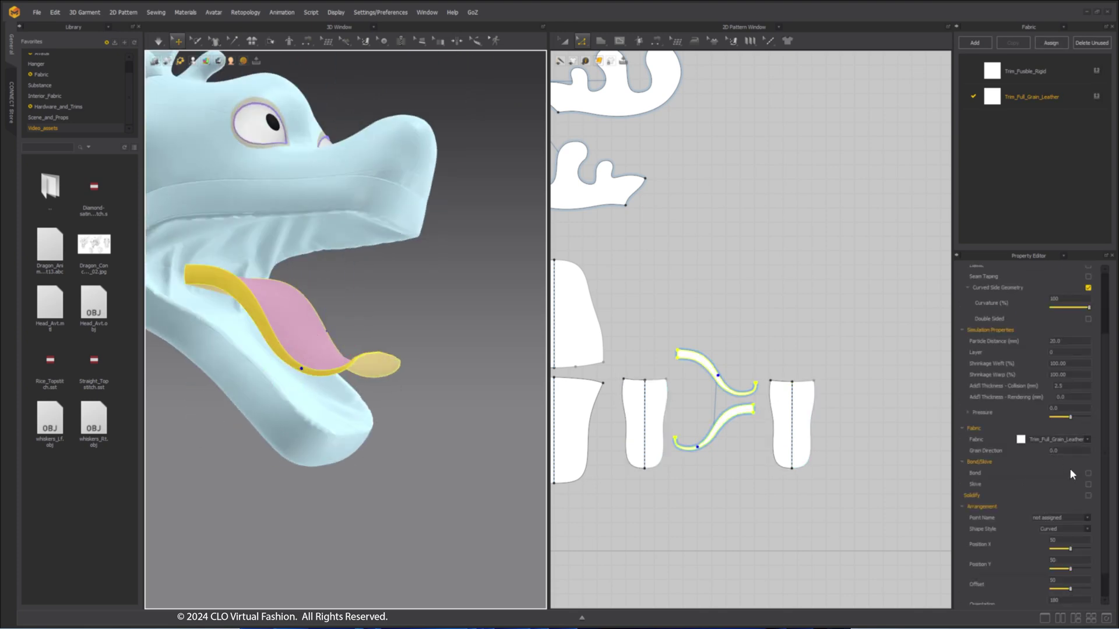
{"action": "left_click", "coordinate": [1088, 473]}
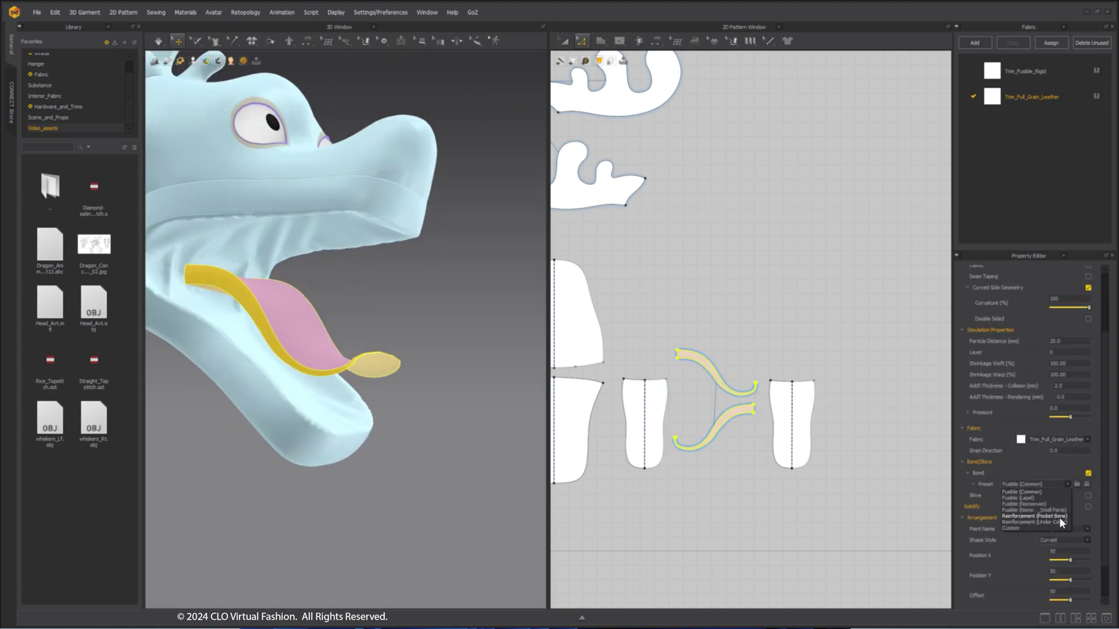
{"action": "left_click", "coordinate": [419, 401]}
{"action": "right_click_drag", "start_coordinate": [419, 401], "coordinate": [432, 328]}
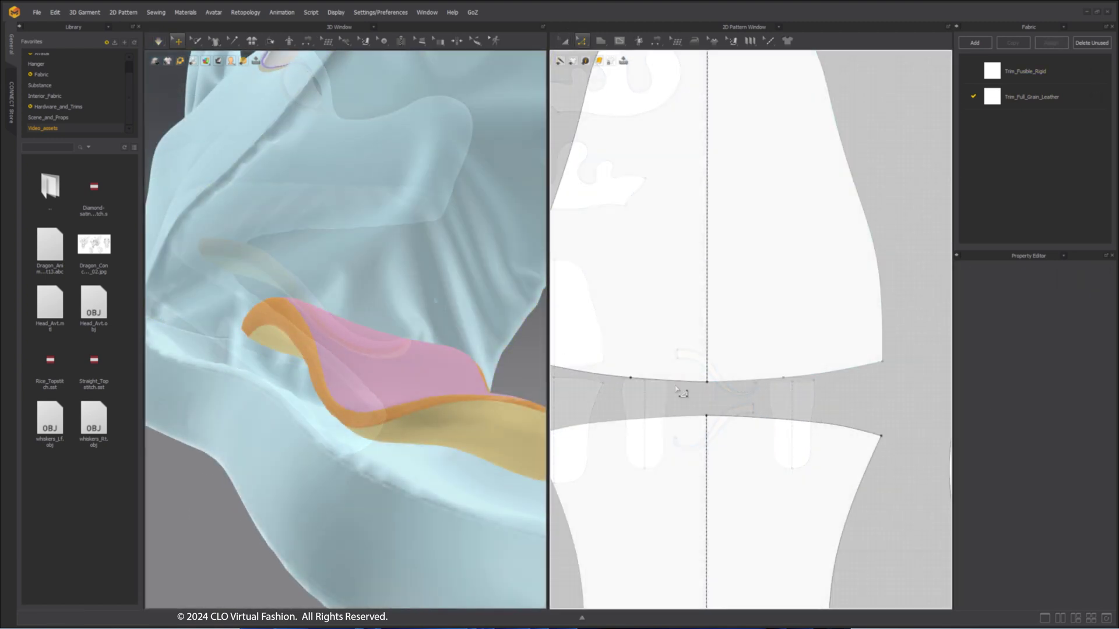
Offset the lower edge of the upper mouth panel as an internal line and split it at 150 mm.
{"action": "right_click", "coordinate": [662, 376]}
{"action": "left_click", "coordinate": [698, 498]}
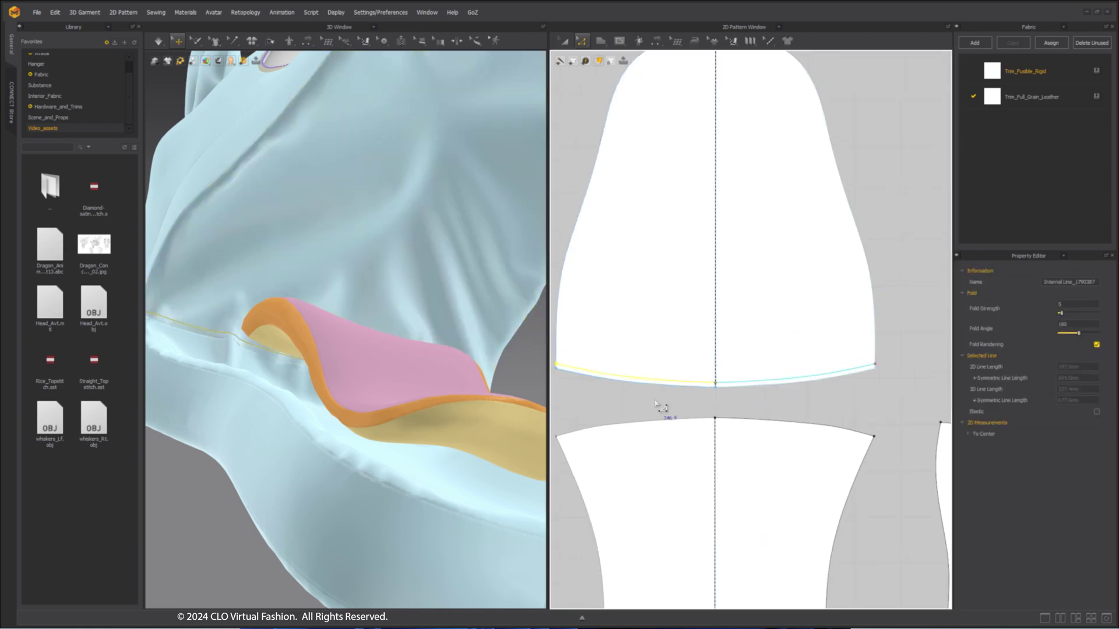
{"action": "scroll", "coordinate": [661, 407], "scroll_direction": "down", "scroll_amount": 5}
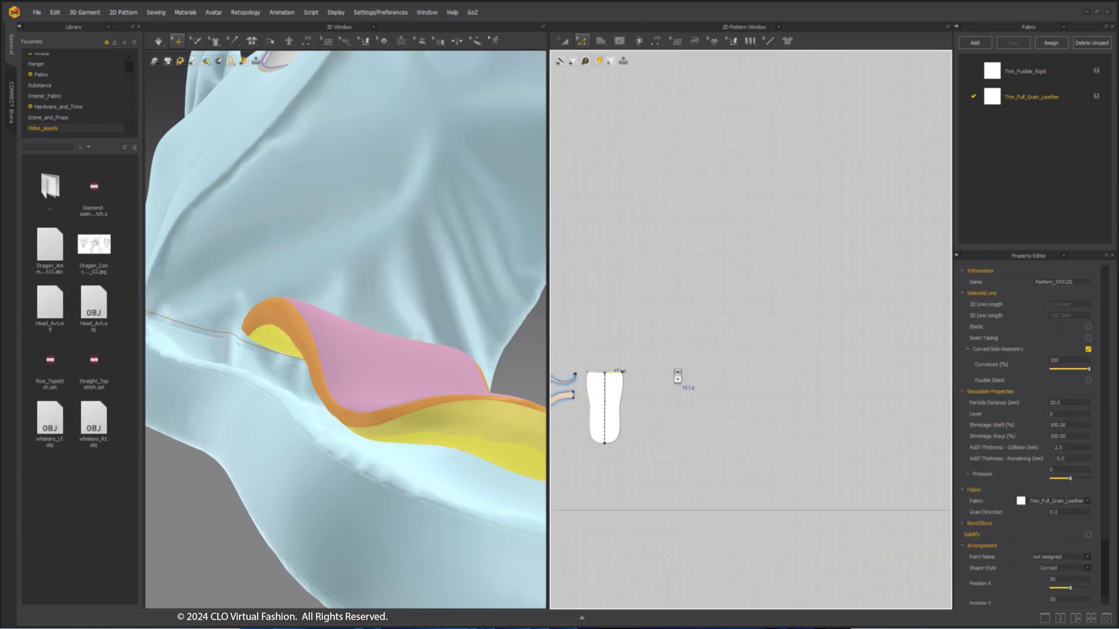
{"action": "scroll", "coordinate": [674, 332], "scroll_direction": "up", "scroll_amount": 3}
{"action": "right_click", "coordinate": [638, 344]}
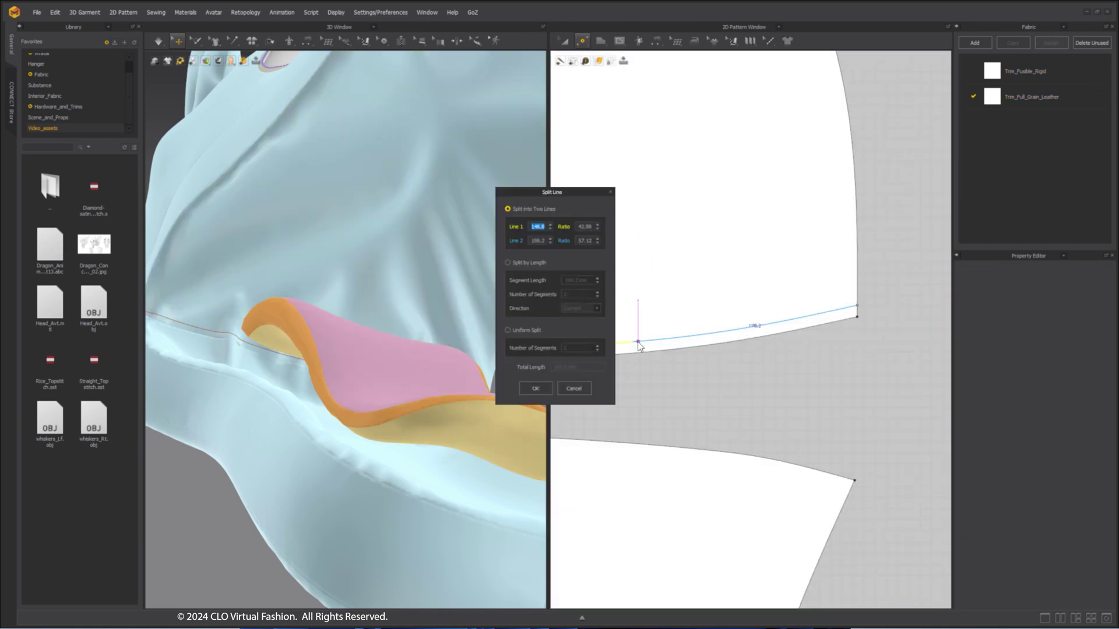
{"action": "key", "text": "Return"}
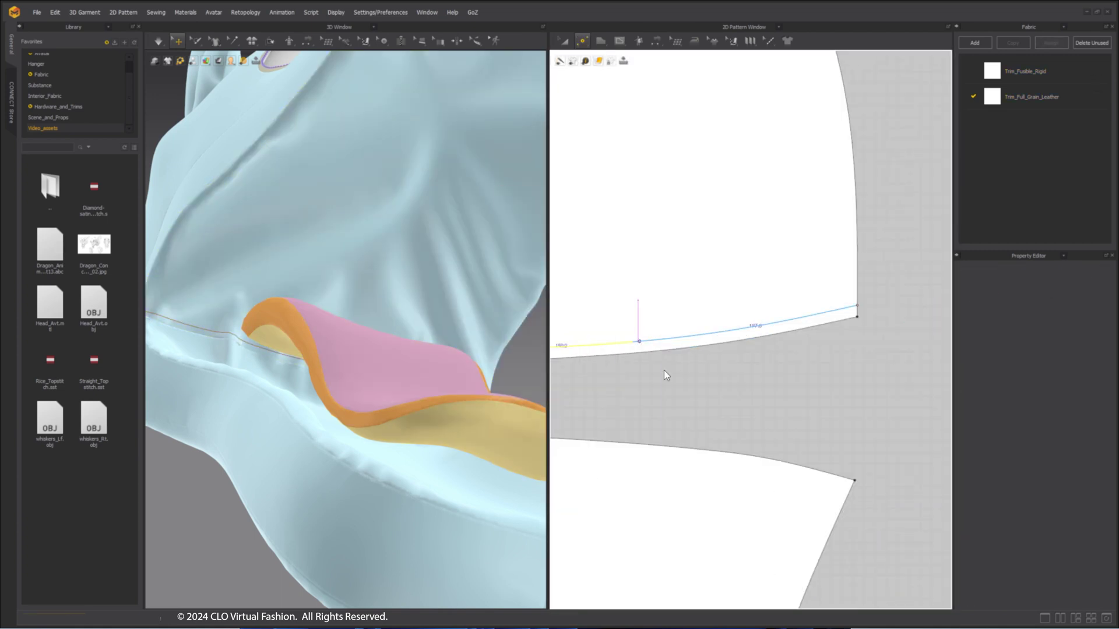
Offset the central 150 mm segment of the mouth panel's internal line as another internal line.
{"action": "scroll", "coordinate": [664, 369], "scroll_direction": "down", "scroll_amount": 4}
{"action": "right_click", "coordinate": [658, 370]}
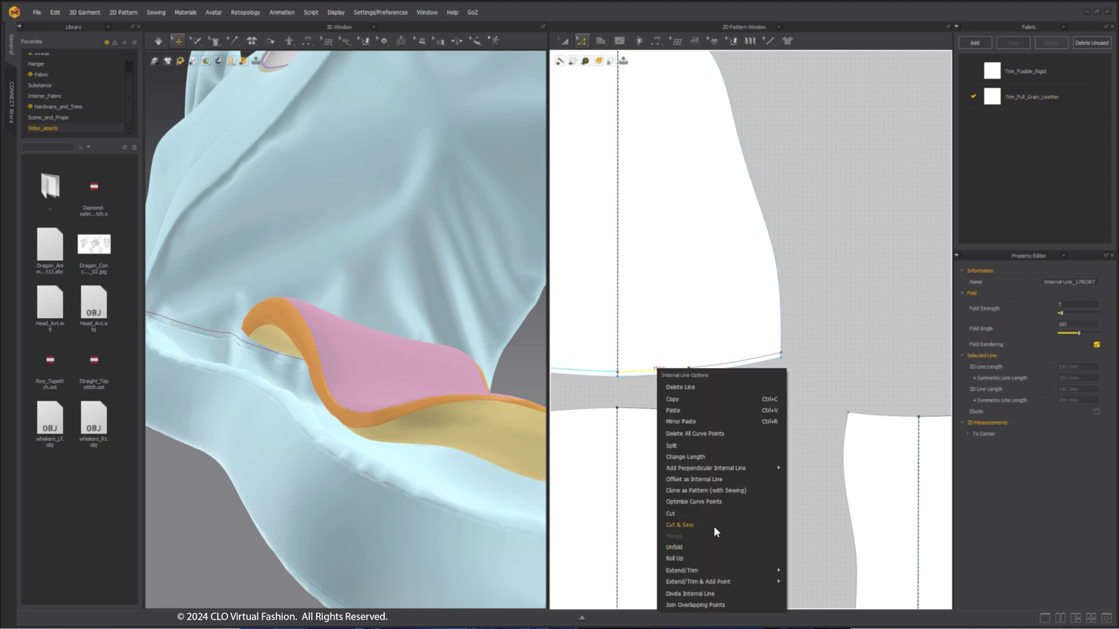
{"action": "left_click", "coordinate": [710, 479]}
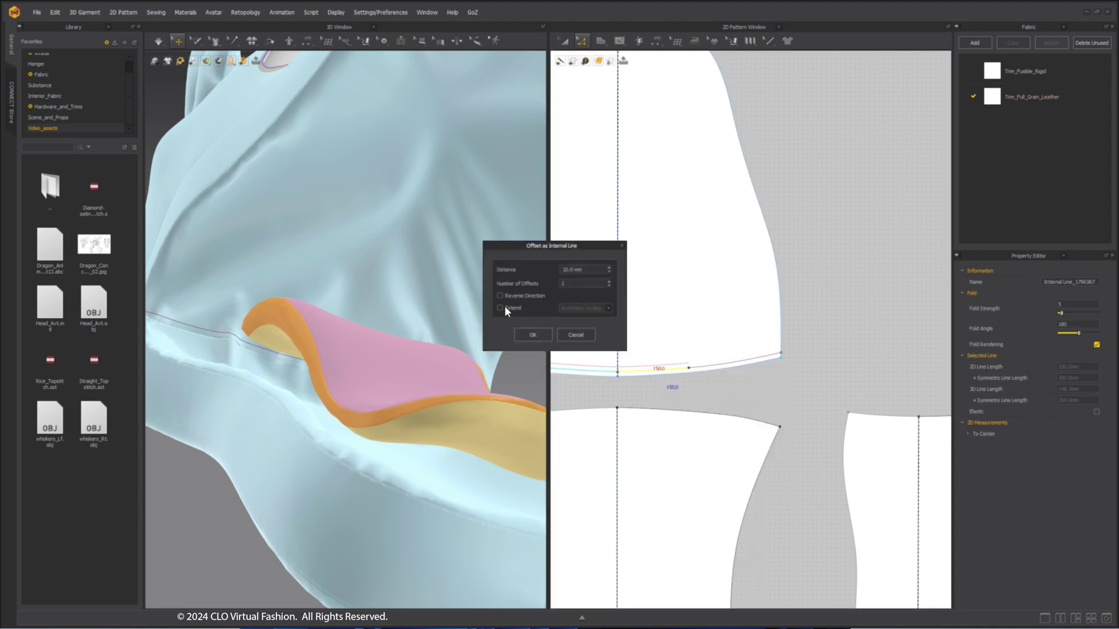
{"action": "left_click", "coordinate": [532, 334]}
{"action": "scroll", "coordinate": [739, 350], "scroll_direction": "down", "scroll_amount": 6}
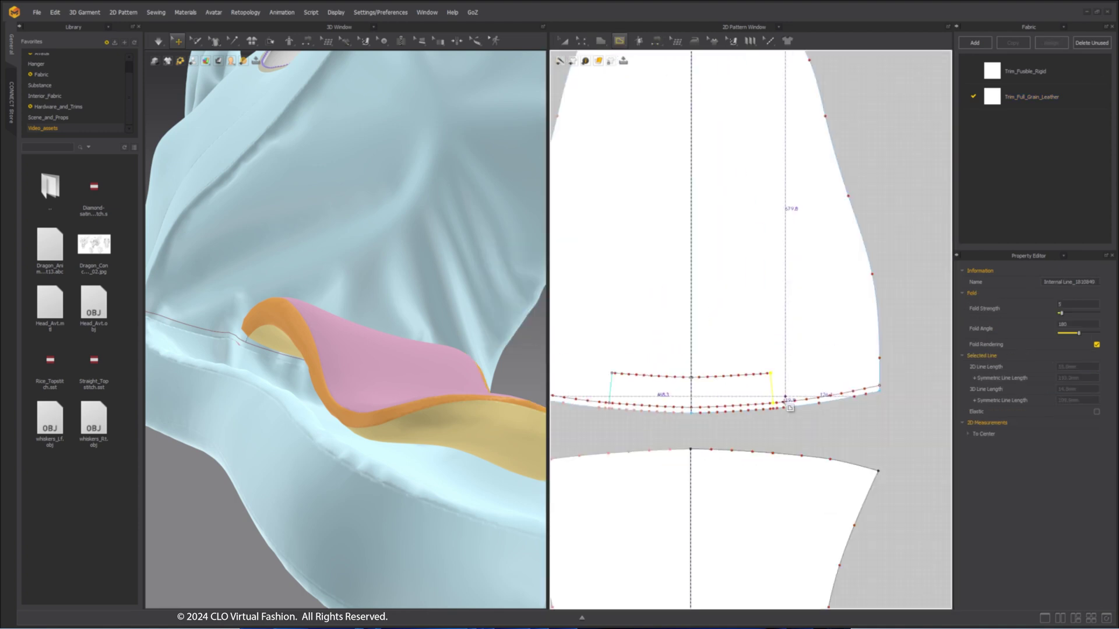
{"action": "right_click_drag", "start_coordinate": [361, 343], "coordinate": [342, 342]}
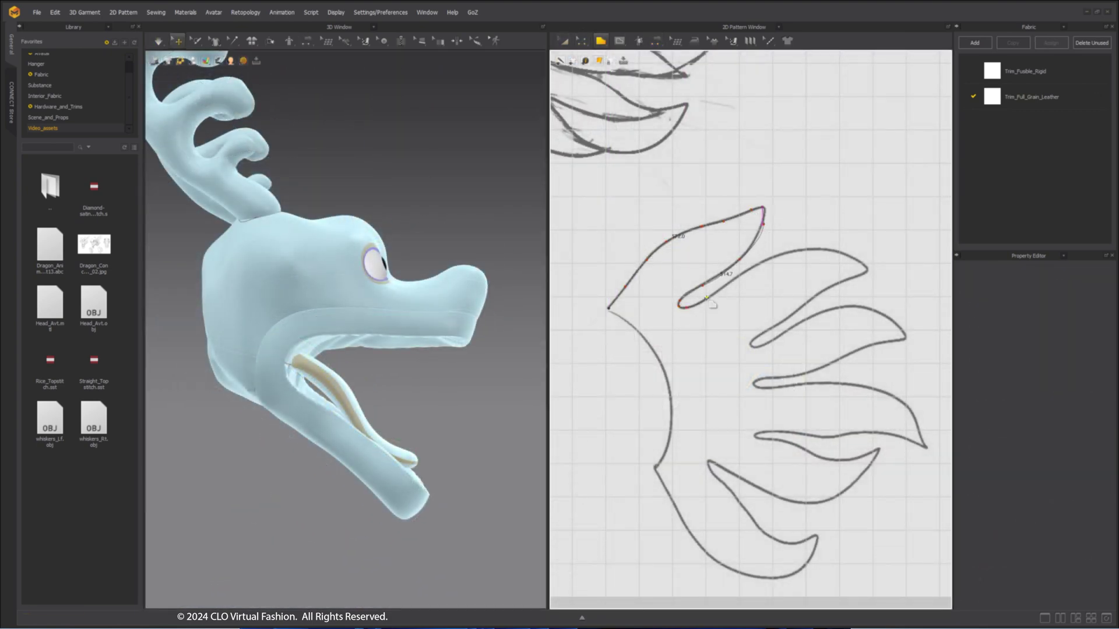
Trace the multi-pointed frill outline on the sketch with curved Polygon points, following each spike.
{"action": "left_click", "coordinate": [707, 298]}
{"action": "left_click", "coordinate": [740, 273]}
{"action": "left_click", "coordinate": [776, 256]}
{"action": "left_click", "coordinate": [823, 248]}
{"action": "middle_click_drag", "start_coordinate": [823, 249], "coordinate": [775, 254]}
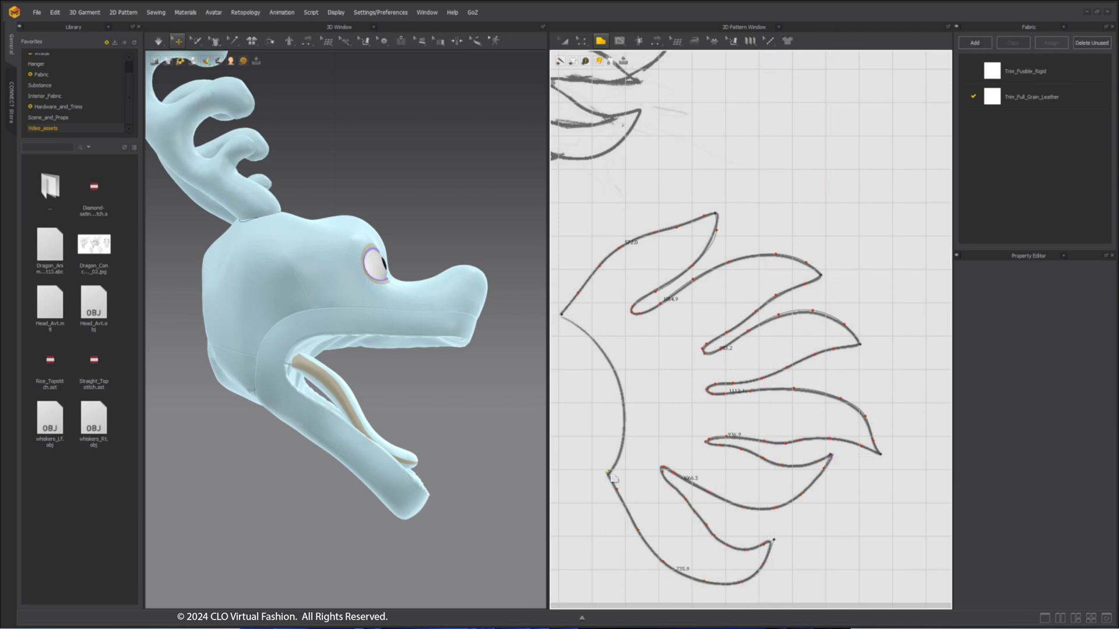
Move the frill pattern onto the curved end of the lip band pattern and display the 2D patterns as translucent.
{"action": "key", "text": "a"}
{"action": "scroll", "coordinate": [740, 437], "scroll_direction": "down", "scroll_amount": 8}
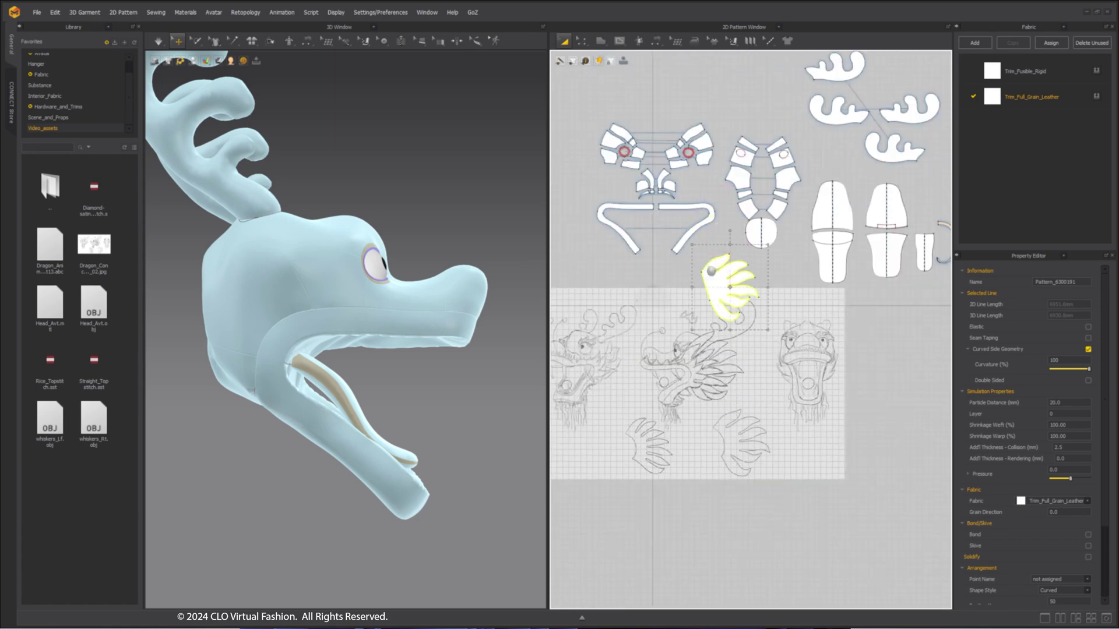
{"action": "left_click_drag", "start_coordinate": [732, 427], "coordinate": [717, 270]}
{"action": "middle_click_drag", "start_coordinate": [716, 269], "coordinate": [687, 357]}
{"action": "left_click_drag", "start_coordinate": [687, 357], "coordinate": [693, 305]}
{"action": "scroll", "coordinate": [693, 327], "scroll_direction": "up", "scroll_amount": 8}
{"action": "middle_click_drag", "start_coordinate": [677, 252], "coordinate": [721, 328]}
{"action": "left_click", "coordinate": [599, 87]}
{"action": "scroll", "coordinate": [679, 277], "scroll_direction": "up", "scroll_amount": 6}
{"action": "scroll", "coordinate": [701, 221], "scroll_direction": "down", "scroll_amount": 4}
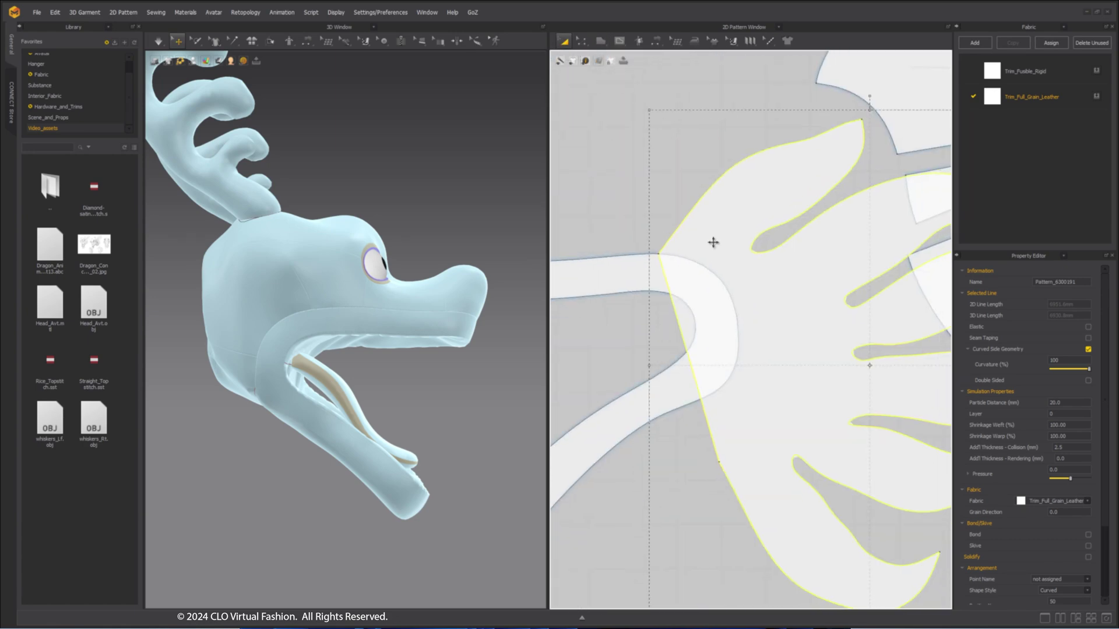
Move the lower corner of the frill's straight base onto the outer edge of the lip band.
{"action": "key", "text": "z"}
{"action": "left_click_drag", "start_coordinate": [678, 415], "coordinate": [678, 414]}
{"action": "middle_click_drag", "start_coordinate": [715, 245], "coordinate": [703, 293]}
{"action": "key", "text": "n"}
{"action": "key", "text": "z"}
{"action": "left_click_drag", "start_coordinate": [667, 461], "coordinate": [673, 453]}
Trace the lip band's outer curve as an internal line on the frill and cut the frill along it.
{"action": "key", "text": "g"}
{"action": "scroll", "coordinate": [692, 255], "scroll_direction": "up", "scroll_amount": 2}
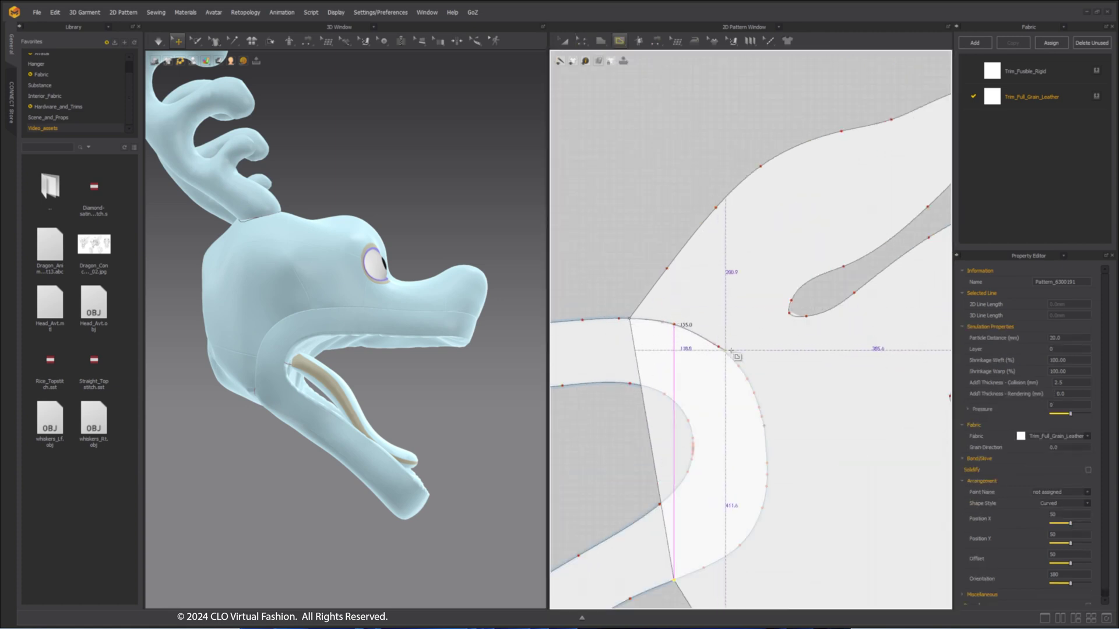
{"action": "scroll", "coordinate": [707, 566], "scroll_direction": "down", "scroll_amount": 3}
{"action": "scroll", "coordinate": [669, 397], "scroll_direction": "up", "scroll_amount": 2}
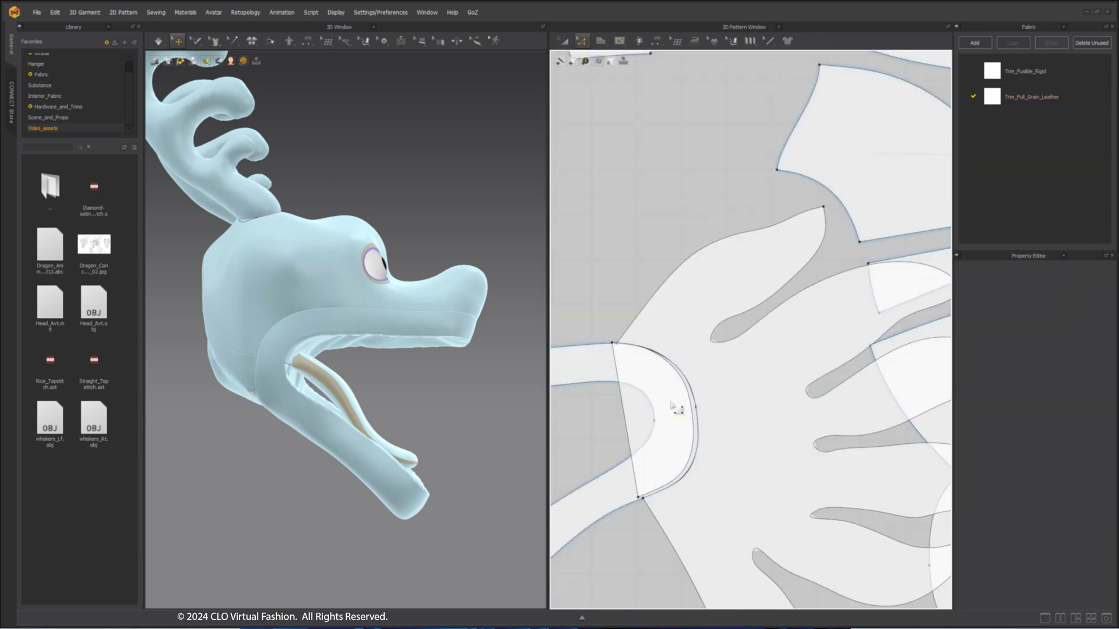
{"action": "scroll", "coordinate": [670, 397], "scroll_direction": "down", "scroll_amount": 5}
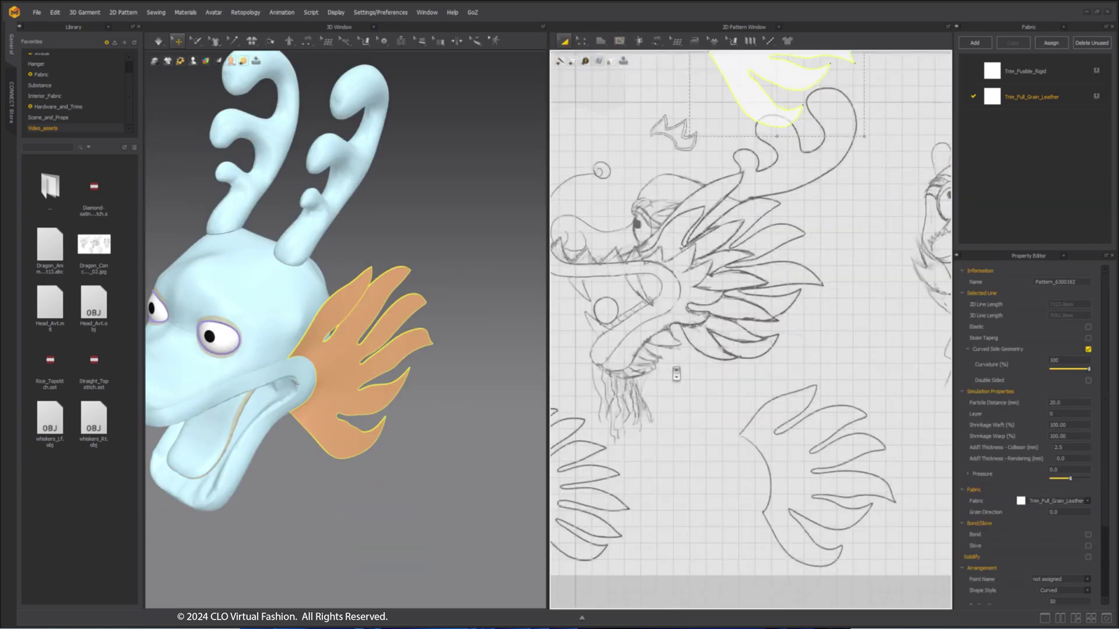
Trace the second frill outline on the sketch with curved Polygon points, placing straight points at the spike tips.
{"action": "scroll", "coordinate": [676, 373], "scroll_direction": "down", "scroll_amount": 2}
{"action": "scroll", "coordinate": [588, 417], "scroll_direction": "up", "scroll_amount": 6}
{"action": "key", "text": "h"}
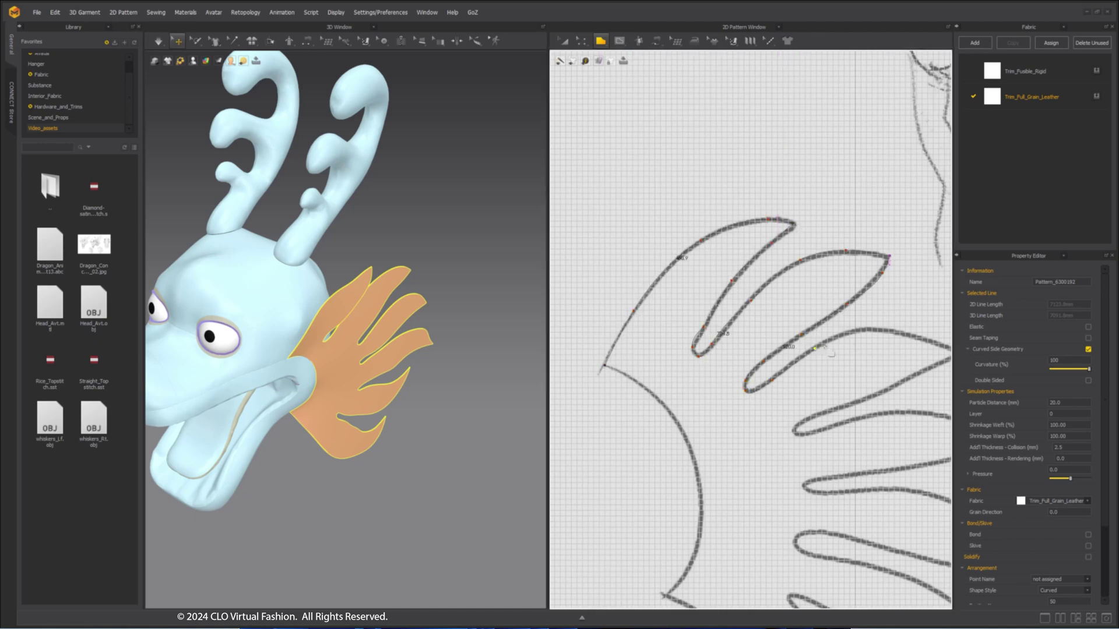
{"action": "middle_click_drag", "start_coordinate": [845, 343], "coordinate": [756, 357]}
{"action": "left_click", "coordinate": [769, 343], "text": "ctrl"}
{"action": "left_click", "coordinate": [824, 349], "text": "ctrl"}
{"action": "left_click", "coordinate": [872, 367]}
{"action": "left_click", "coordinate": [853, 374], "text": "ctrl"}
{"action": "left_click", "coordinate": [809, 397], "text": "ctrl"}
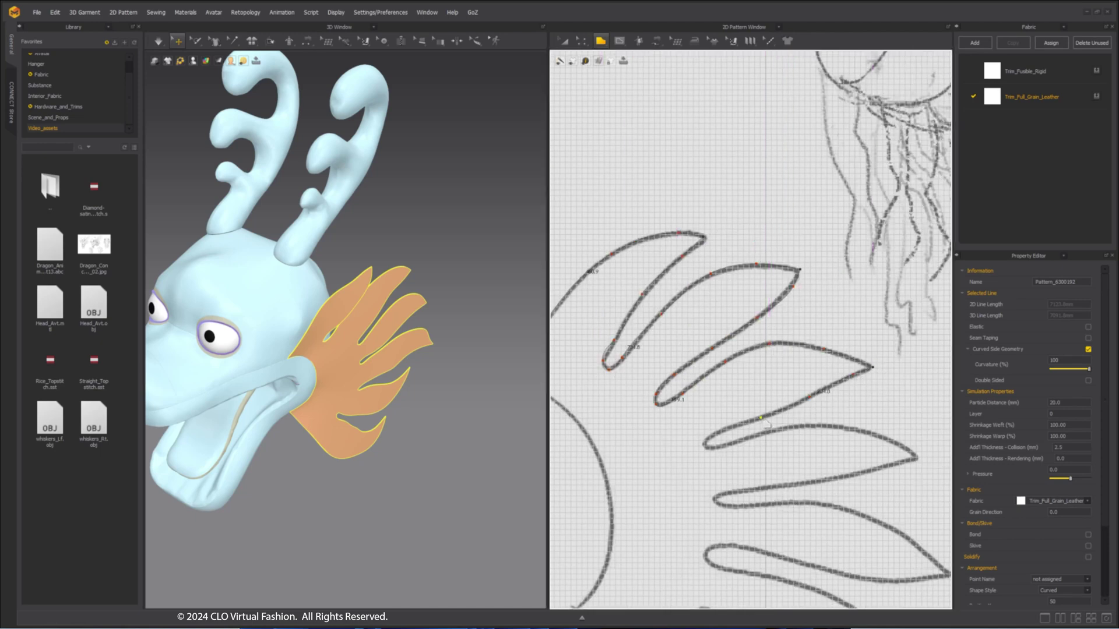
{"action": "left_click", "coordinate": [739, 505], "text": "ctrl"}
{"action": "left_click", "coordinate": [782, 503], "text": "ctrl"}
{"action": "left_click", "coordinate": [835, 505], "text": "ctrl"}
{"action": "left_click", "coordinate": [879, 521], "text": "ctrl"}
{"action": "left_click", "coordinate": [930, 558], "text": "ctrl"}
{"action": "scroll", "coordinate": [930, 559], "scroll_direction": "down", "scroll_amount": 1}
{"action": "middle_click_drag", "start_coordinate": [931, 559], "coordinate": [862, 512]}
{"action": "left_click", "coordinate": [777, 543], "text": "ctrl"}
{"action": "left_click", "coordinate": [818, 571], "text": "ctrl"}
{"action": "middle_click_drag", "start_coordinate": [828, 564], "coordinate": [817, 457]}
{"action": "left_click", "coordinate": [822, 480], "text": "ctrl"}
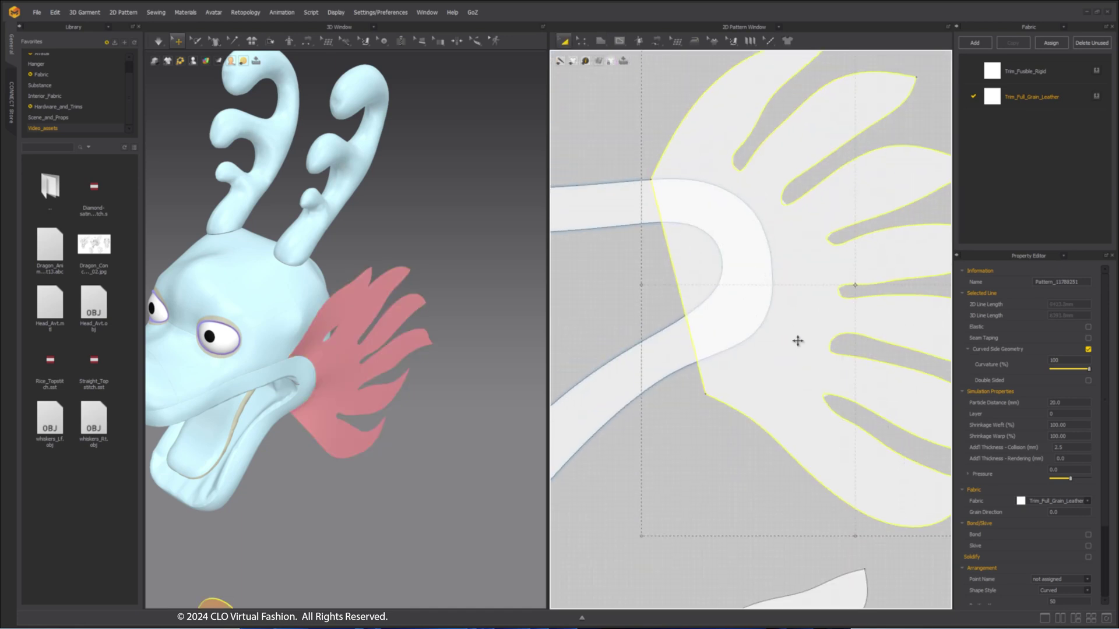
Move the lower base corner of the second frill onto the lower outer edge of the lip band.
{"action": "key", "text": "z"}
{"action": "scroll", "coordinate": [693, 407], "scroll_direction": "up", "scroll_amount": 2}
{"action": "left_click_drag", "start_coordinate": [711, 375], "coordinate": [706, 338]}
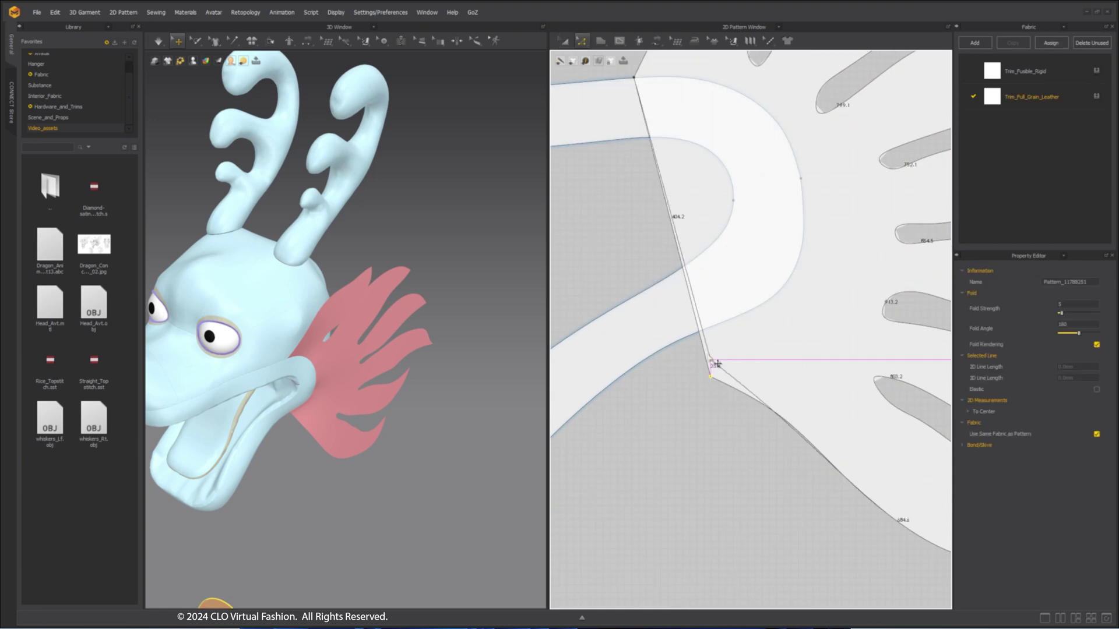
Draw a curved internal line across the second frill along the lip band's outer curve and trim the frill to it.
{"action": "scroll", "coordinate": [693, 347], "scroll_direction": "down", "scroll_amount": 4}
{"action": "key", "text": "a"}
{"action": "scroll", "coordinate": [724, 318], "scroll_direction": "up", "scroll_amount": 2}
{"action": "left_click", "coordinate": [724, 319]}
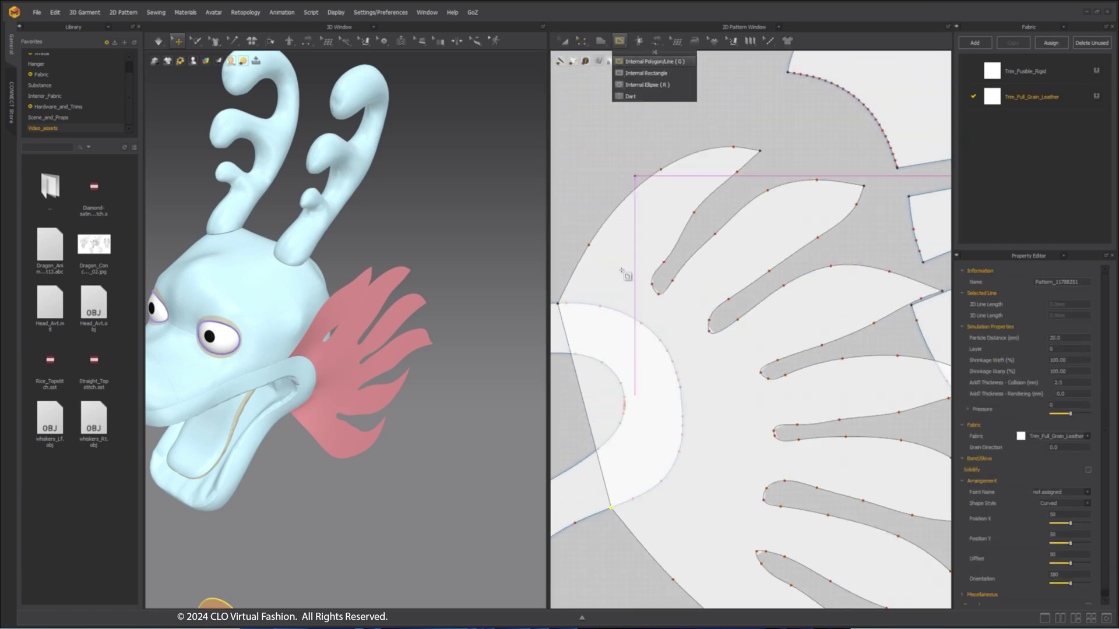
{"action": "scroll", "coordinate": [760, 421], "scroll_direction": "up", "scroll_amount": 3}
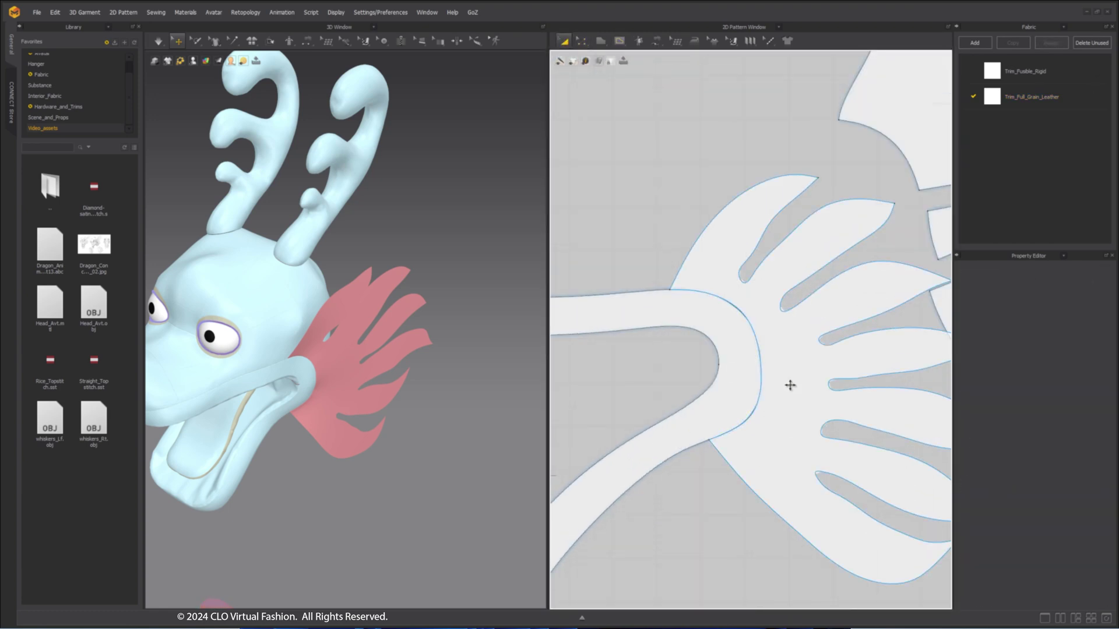
Reshape the curve points on the larger frill's inner edge to follow the lip band's outer curve.
{"action": "scroll", "coordinate": [602, 250], "scroll_direction": "up", "scroll_amount": 5}
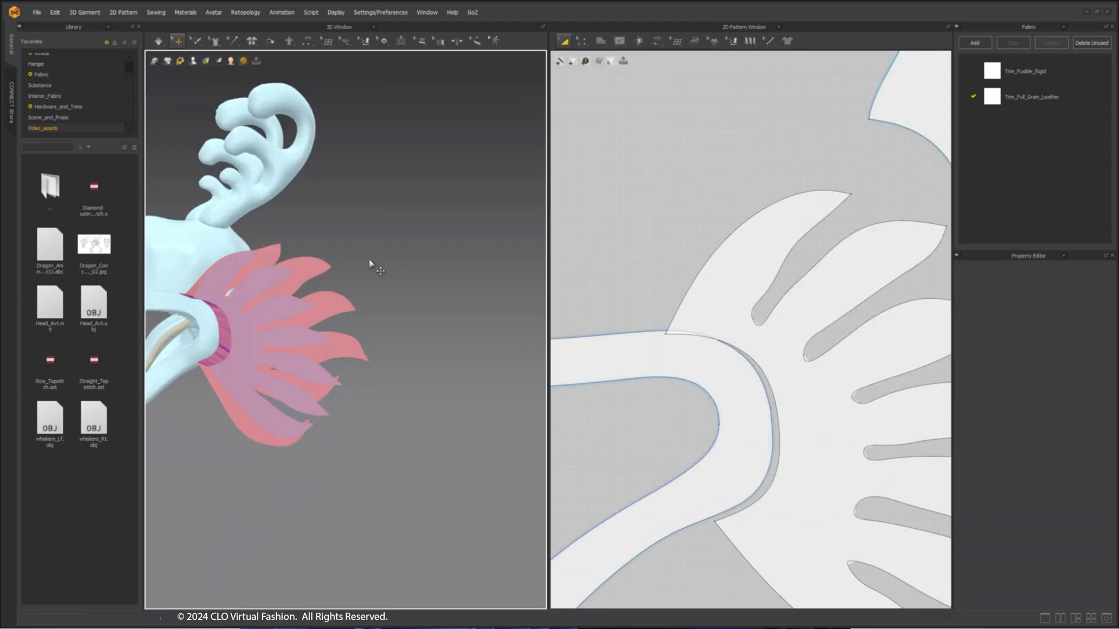
{"action": "right_click_drag", "start_coordinate": [369, 263], "coordinate": [312, 279]}
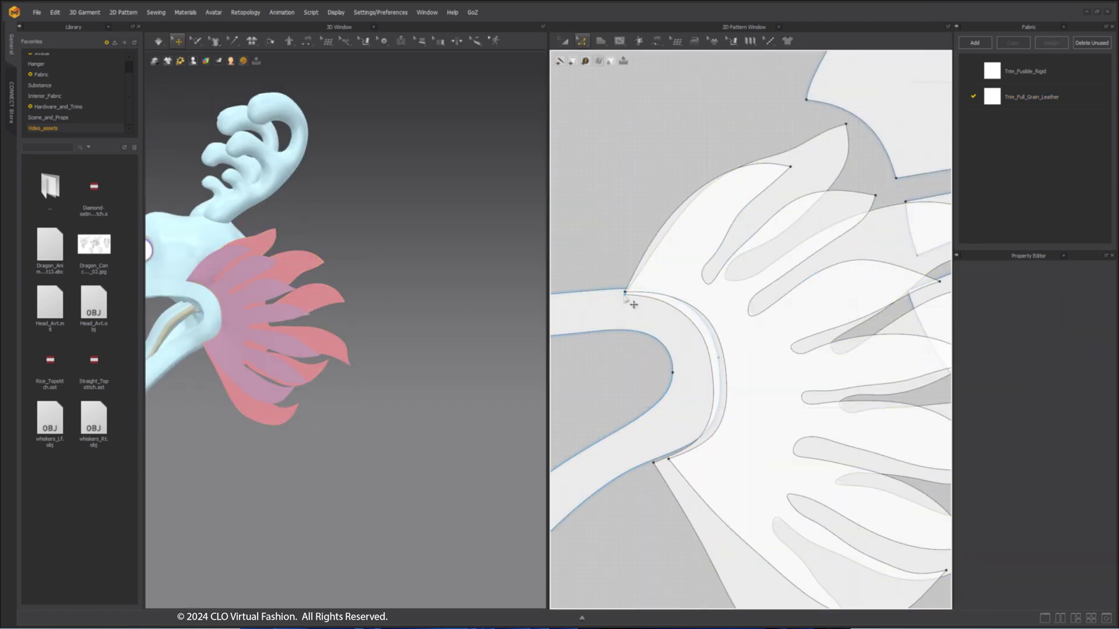
{"action": "left_click", "coordinate": [809, 217]}
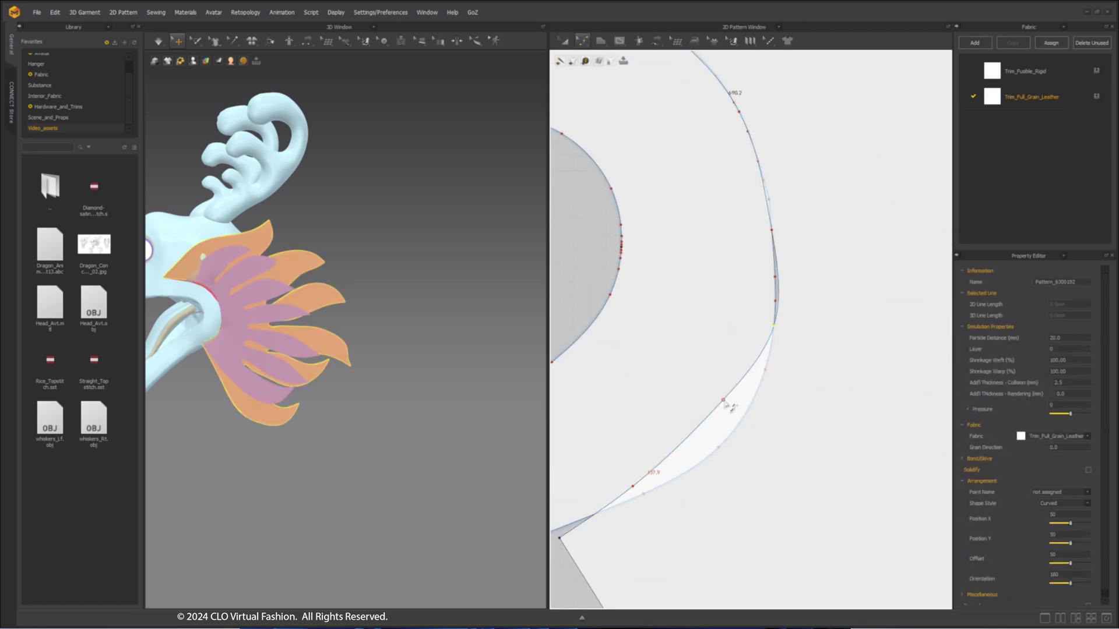
{"action": "left_click", "coordinate": [725, 404]}
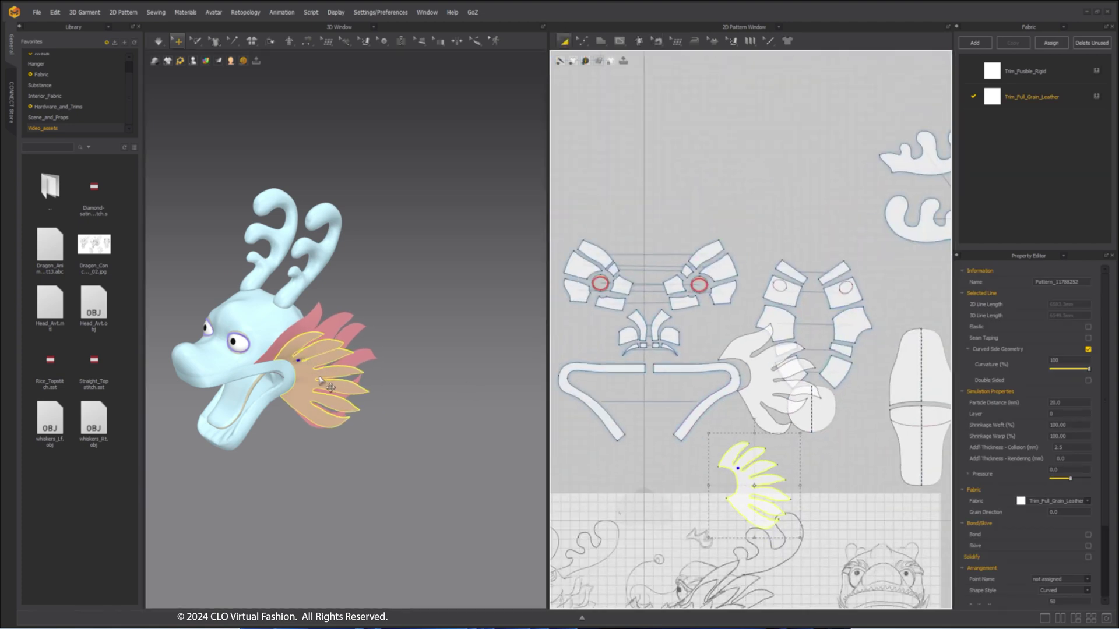
Sew the smaller frill's curved inner edge to the outer bend of the lip band.
{"action": "right_click_drag", "start_coordinate": [326, 384], "coordinate": [368, 394]}
{"action": "middle_click_drag", "start_coordinate": [309, 386], "coordinate": [278, 393]}
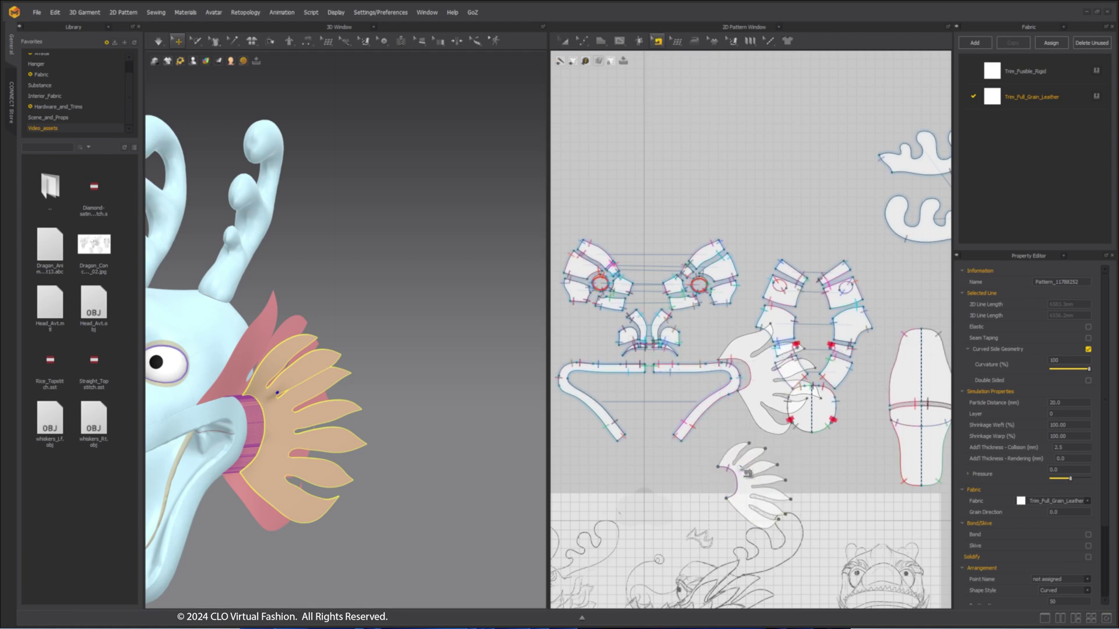
{"action": "left_click", "coordinate": [728, 374]}
{"action": "scroll", "coordinate": [649, 406], "scroll_direction": "up", "scroll_amount": 3}
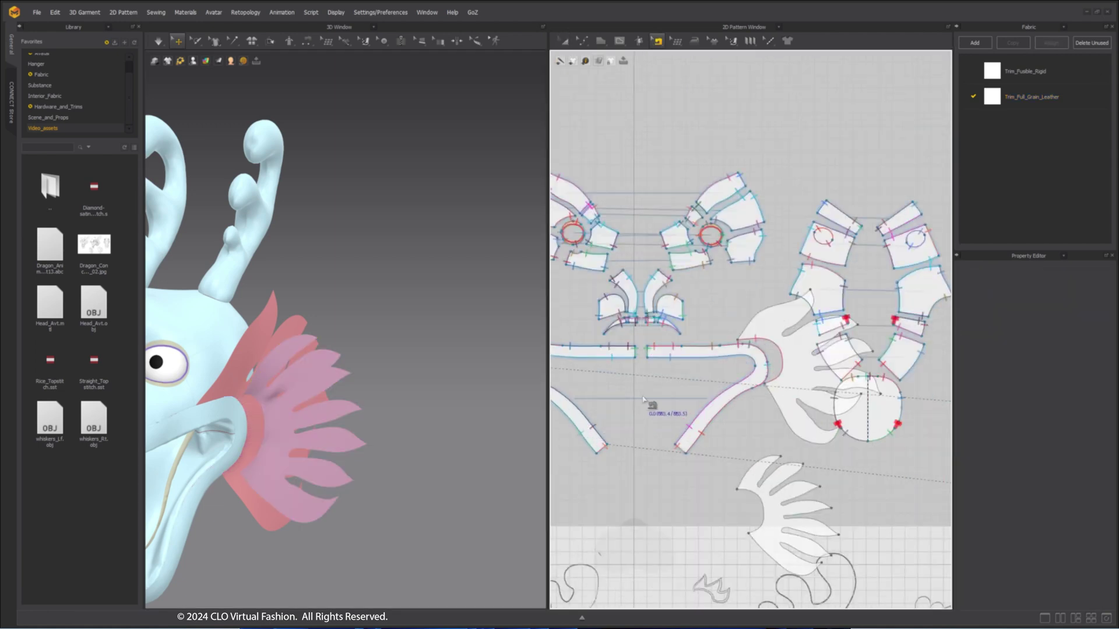
Create a narrow rectangular strip pattern 1996 mm wide to match the lip band's outer edge.
{"action": "scroll", "coordinate": [696, 375], "scroll_direction": "up", "scroll_amount": 4}
{"action": "key", "text": "z"}
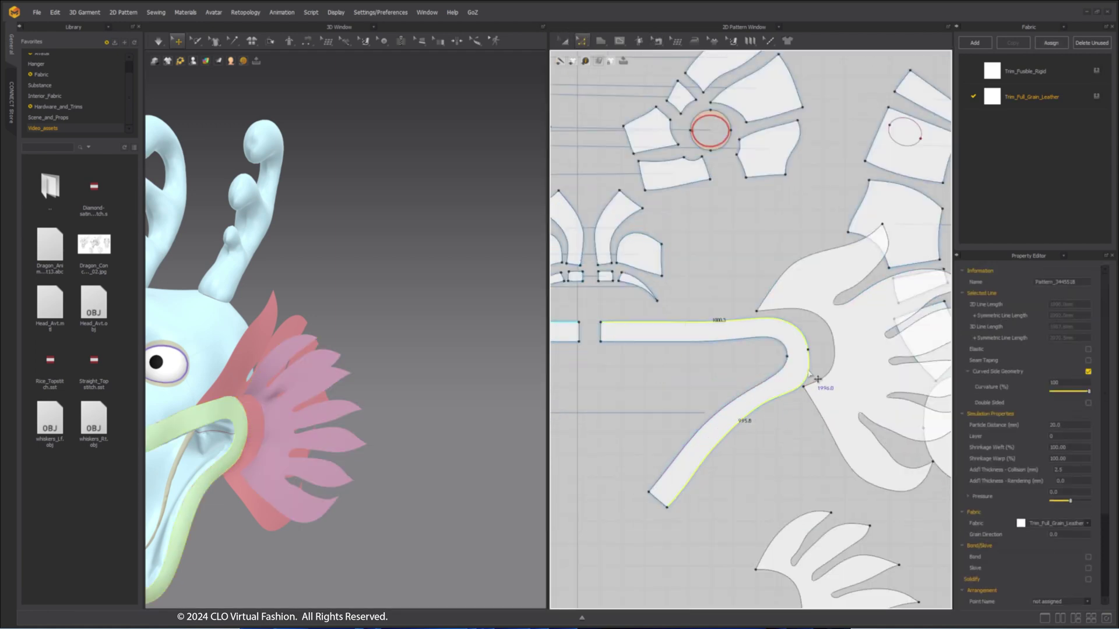
{"action": "scroll", "coordinate": [827, 376], "scroll_direction": "down", "scroll_amount": 3}
{"action": "left_click", "coordinate": [601, 41]}
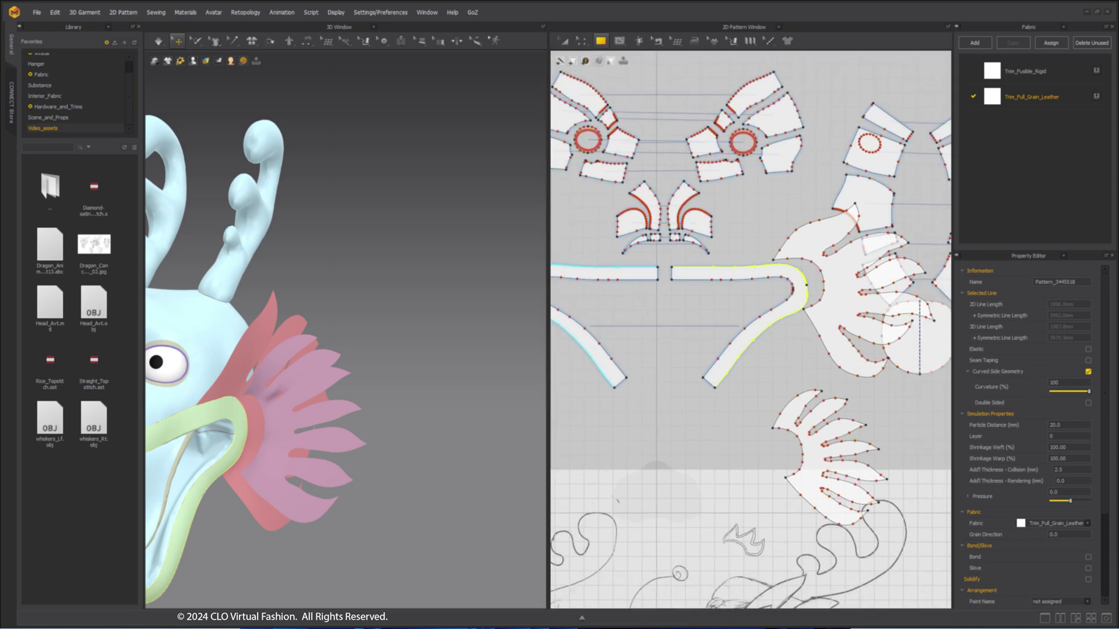
{"action": "scroll", "coordinate": [669, 337], "scroll_direction": "down", "scroll_amount": 3}
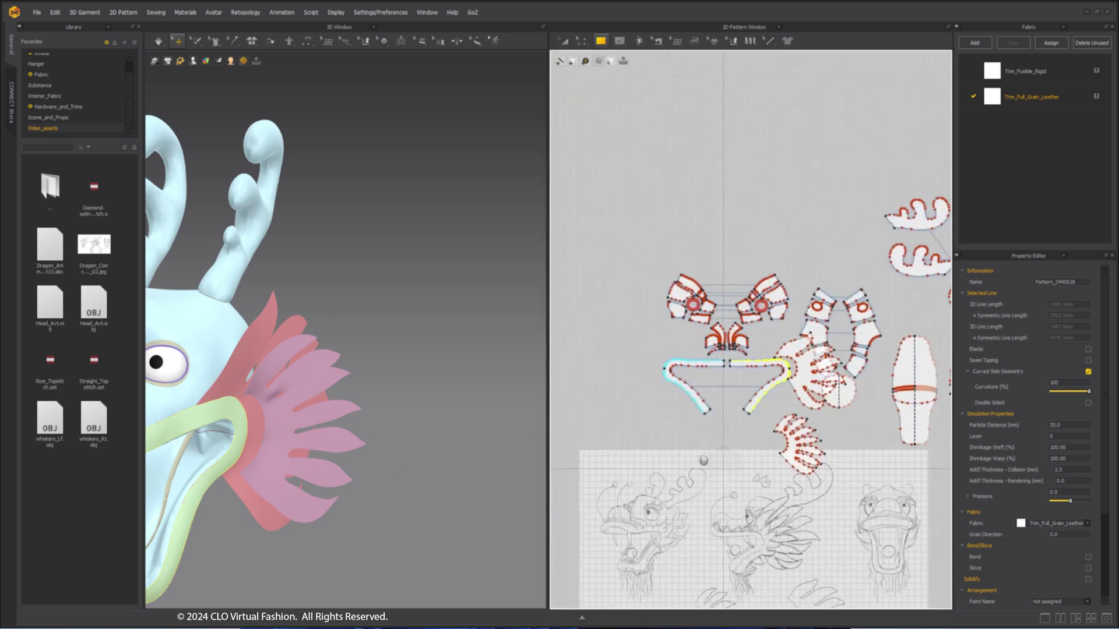
{"action": "left_click", "coordinate": [584, 389]}
{"action": "type", "text": "1996"}
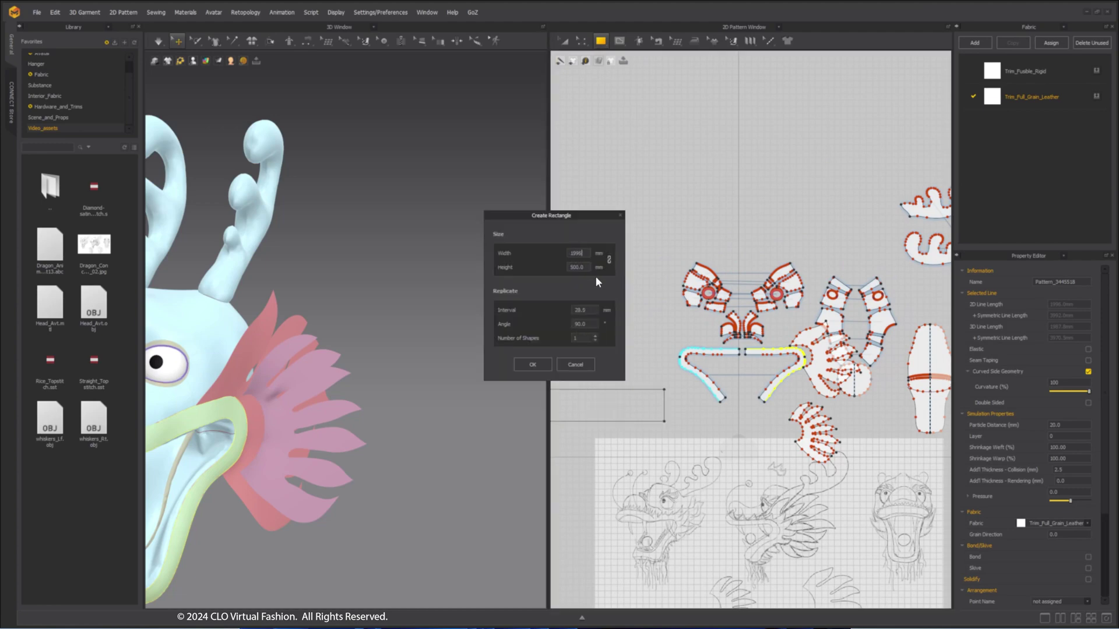
{"action": "left_click", "coordinate": [532, 364]}
Sew the long edge of the narrow strip to the full outer edge of the lip band.
{"action": "scroll", "coordinate": [705, 361], "scroll_direction": "up", "scroll_amount": 5}
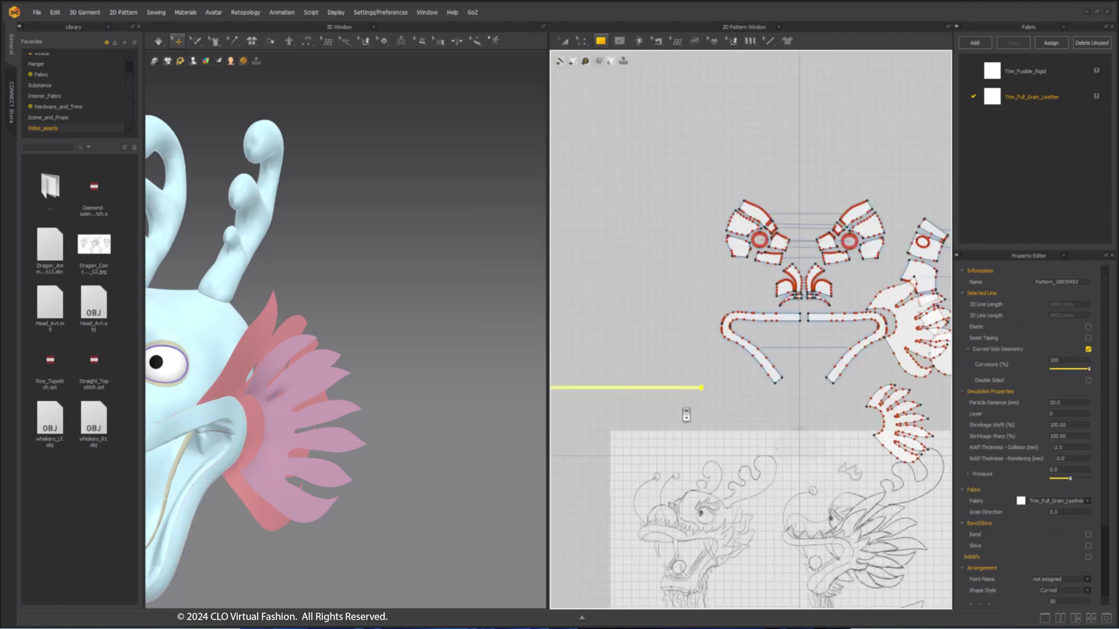
{"action": "scroll", "coordinate": [735, 377], "scroll_direction": "up", "scroll_amount": 2}
{"action": "key", "text": "z"}
{"action": "right_click", "coordinate": [748, 371]}
{"action": "left_click", "coordinate": [814, 450]}
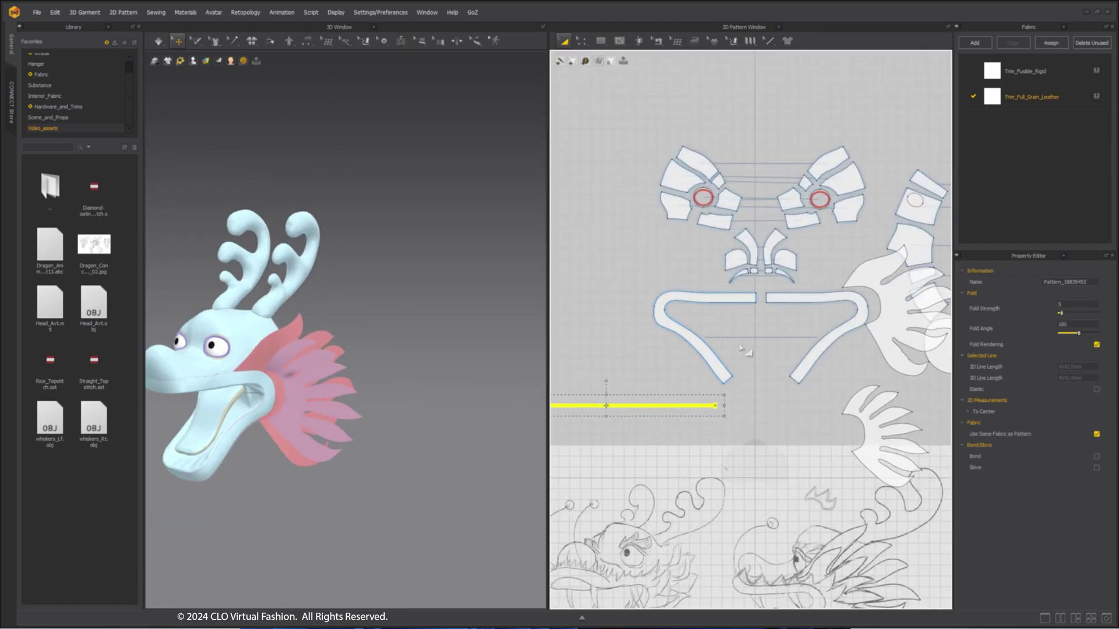
{"action": "middle_click_drag", "start_coordinate": [741, 349], "coordinate": [738, 362]}
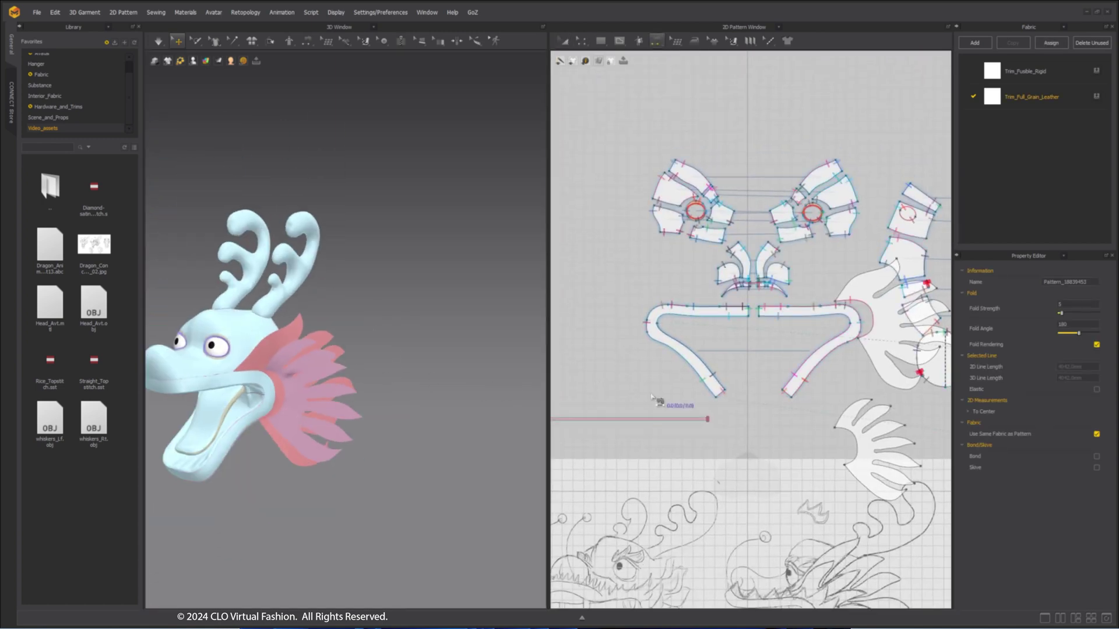
{"action": "left_click", "coordinate": [656, 41]}
{"action": "scroll", "coordinate": [647, 402], "scroll_direction": "up", "scroll_amount": 4}
{"action": "left_click", "coordinate": [638, 433]}
{"action": "middle_click_drag", "start_coordinate": [868, 243], "coordinate": [809, 268]}
{"action": "middle_click_drag", "start_coordinate": [858, 401], "coordinate": [817, 410]}
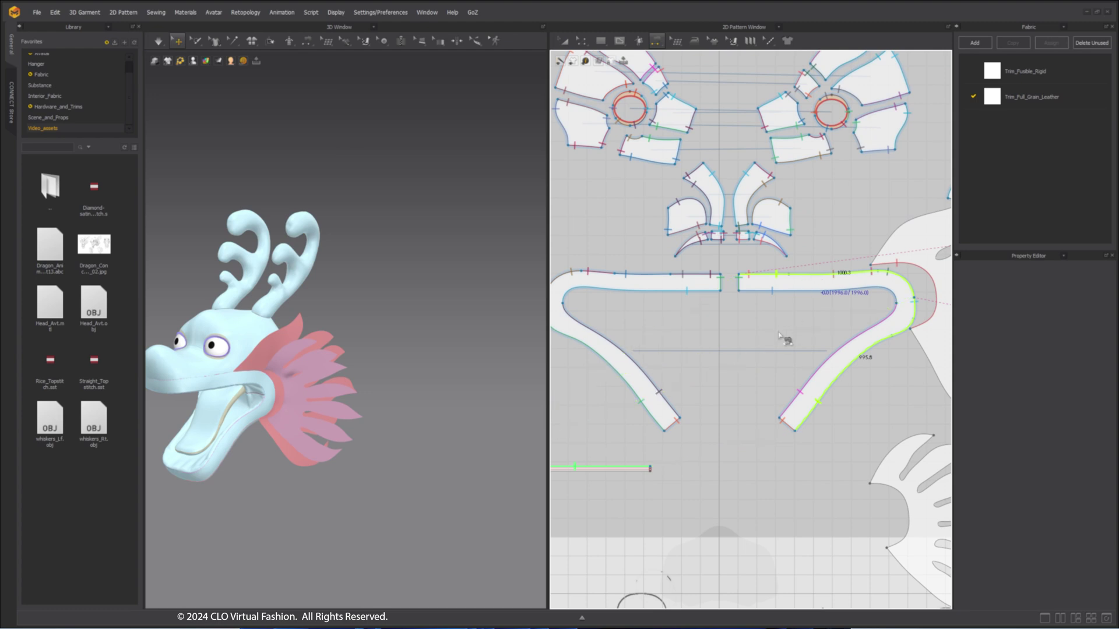
{"action": "scroll", "coordinate": [584, 342], "scroll_direction": "down", "scroll_amount": 2}
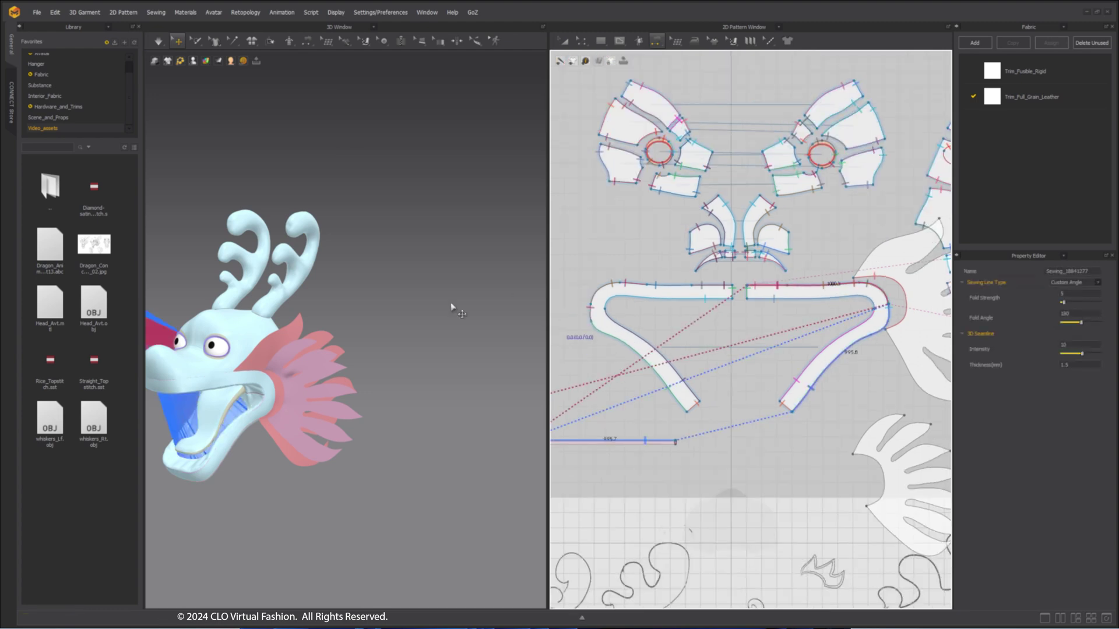
Place the sewn outer strip against the lip band's outer edge in the 3D view.
{"action": "right_click_drag", "start_coordinate": [415, 334], "coordinate": [459, 336]}
{"action": "right_click_drag", "start_coordinate": [484, 441], "coordinate": [220, 386]}
{"action": "right_click_drag", "start_coordinate": [187, 323], "coordinate": [372, 391]}
{"action": "right_click", "coordinate": [370, 390]}
{"action": "left_click", "coordinate": [434, 338]}
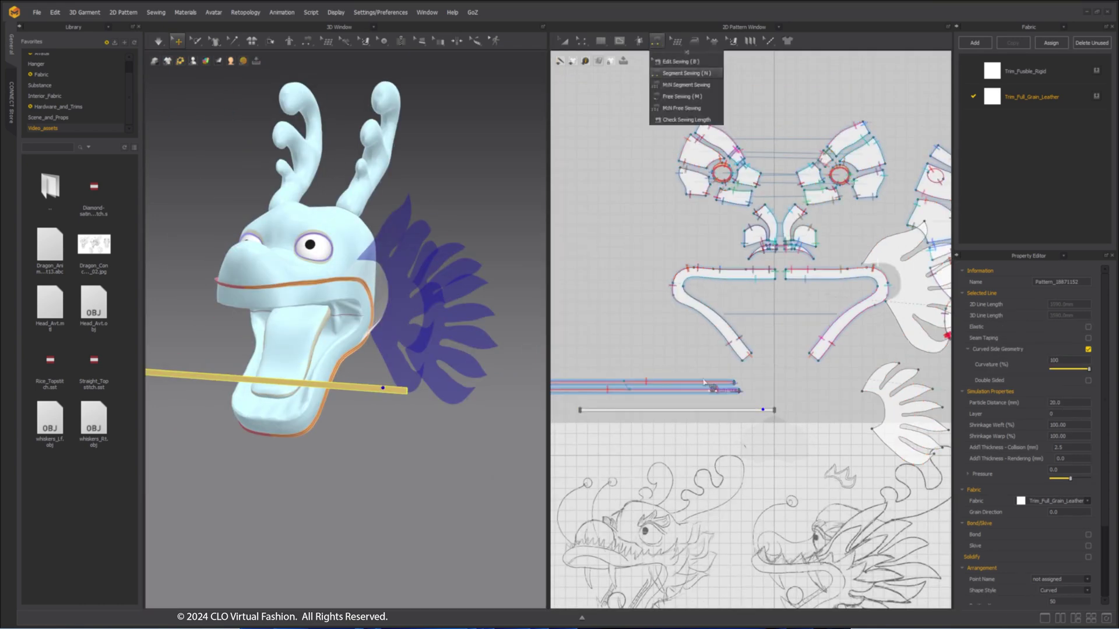
Sew the 1770 mm strip to the lip band's inner edge and place it against the band in 3D.
{"action": "left_click", "coordinate": [653, 409]}
{"action": "scroll", "coordinate": [851, 326], "scroll_direction": "up", "scroll_amount": 3}
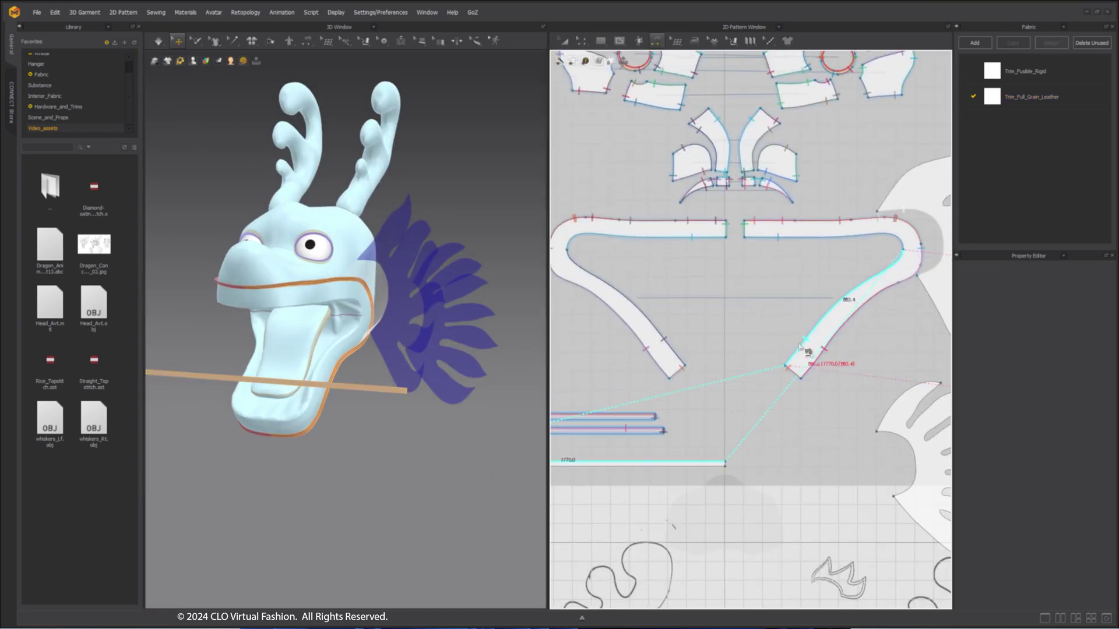
{"action": "key", "text": "Return"}
{"action": "right_click", "coordinate": [352, 386]}
{"action": "left_click", "coordinate": [384, 367]}
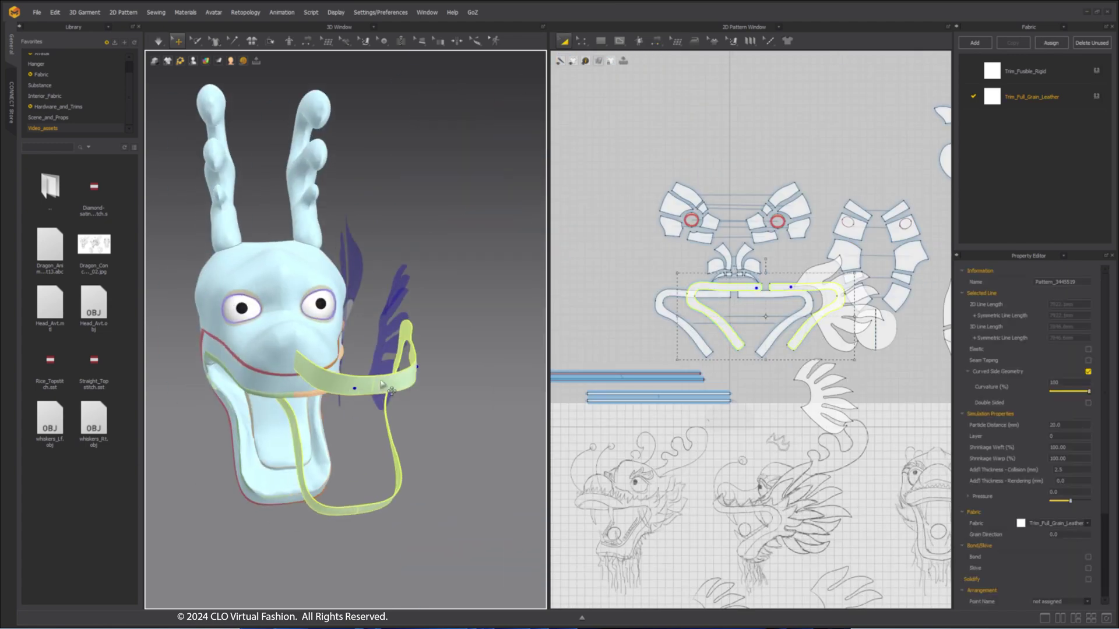
Position the duplicated lip band patterns around the front of the mouth in 3D.
{"action": "right_click_drag", "start_coordinate": [358, 397], "coordinate": [431, 373]}
{"action": "left_click", "coordinate": [348, 370]}
{"action": "scroll", "coordinate": [348, 369], "scroll_direction": "down", "scroll_amount": 3}
{"action": "right_click_drag", "start_coordinate": [348, 369], "coordinate": [487, 345]}
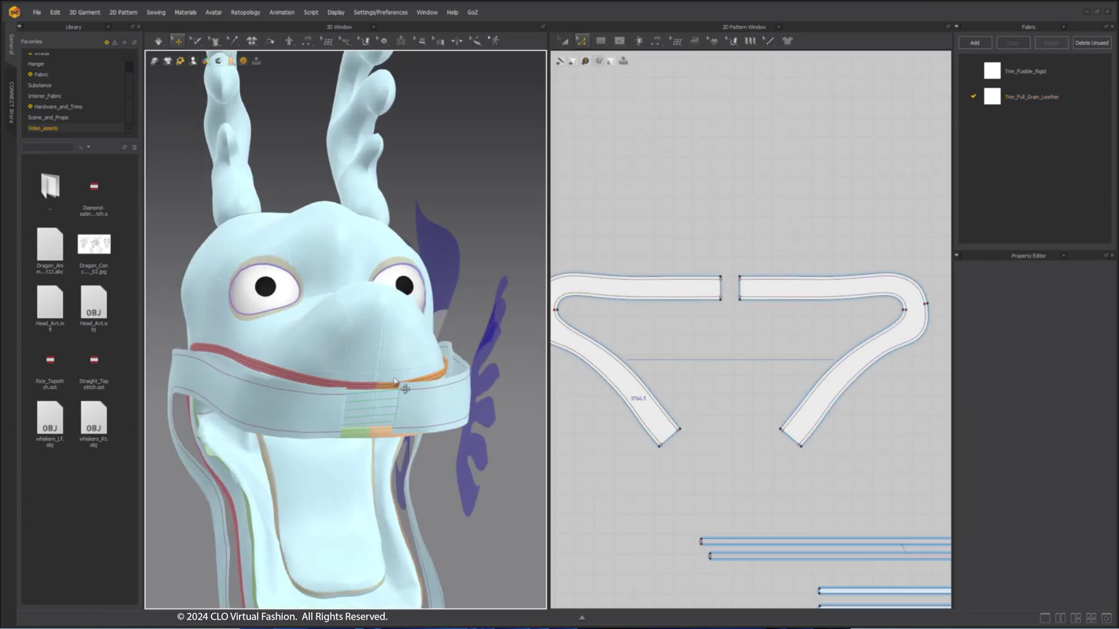
{"action": "scroll", "coordinate": [402, 374], "scroll_direction": "down", "scroll_amount": 5}
{"action": "left_click", "coordinate": [402, 374]}
{"action": "right_click_drag", "start_coordinate": [402, 355], "coordinate": [444, 342]}
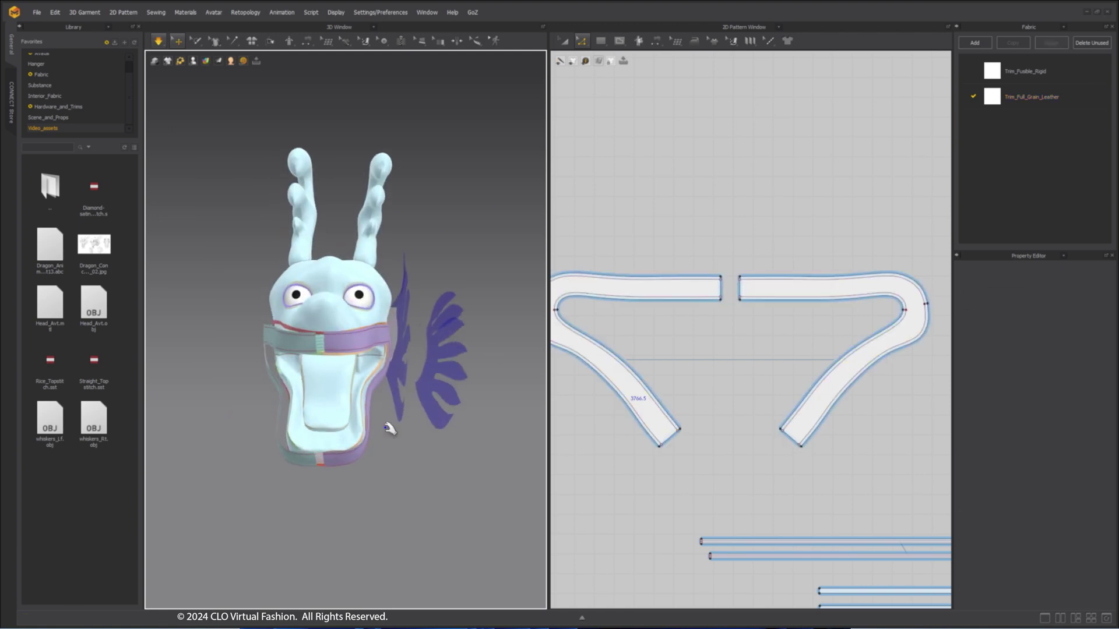
Select both duplicated lip bands in 3D and apply Strengthen to them.
{"action": "right_click_drag", "start_coordinate": [389, 428], "coordinate": [466, 417]}
{"action": "scroll", "coordinate": [479, 415], "scroll_direction": "up", "scroll_amount": 3}
{"action": "left_click", "coordinate": [365, 350]}
{"action": "left_click", "coordinate": [445, 342], "text": "shift"}
{"action": "left_click", "coordinate": [385, 349]}
{"action": "left_click", "coordinate": [482, 337]}
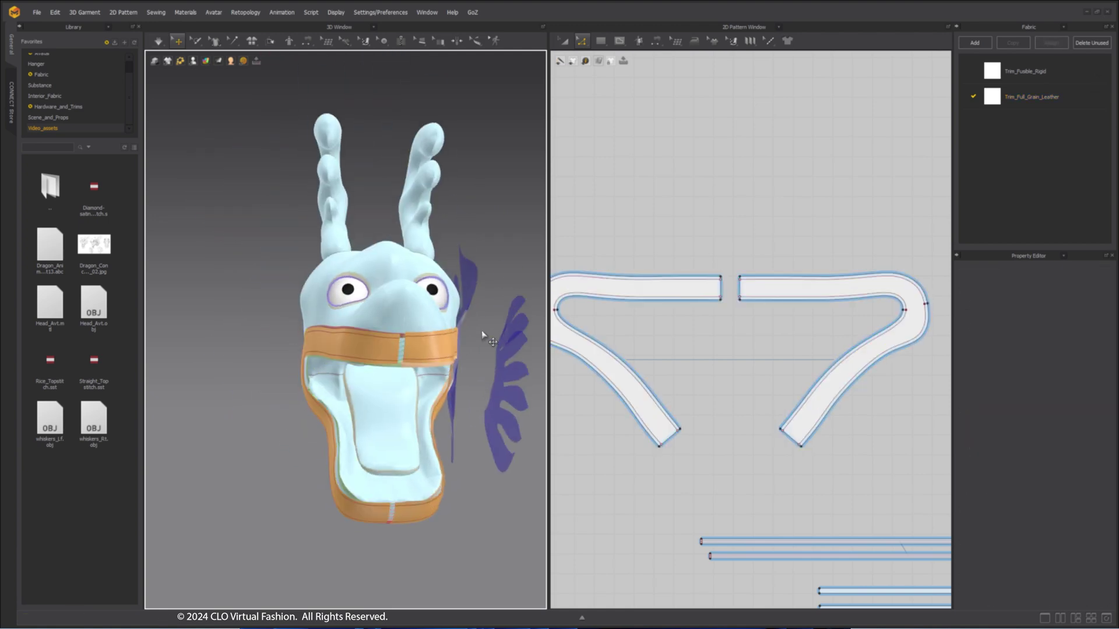
Sew the duplicated lip bands' outer edges to the free long edges of the outer strips.
{"action": "right_click_drag", "start_coordinate": [484, 337], "coordinate": [501, 344]}
{"action": "left_click", "coordinate": [379, 344]}
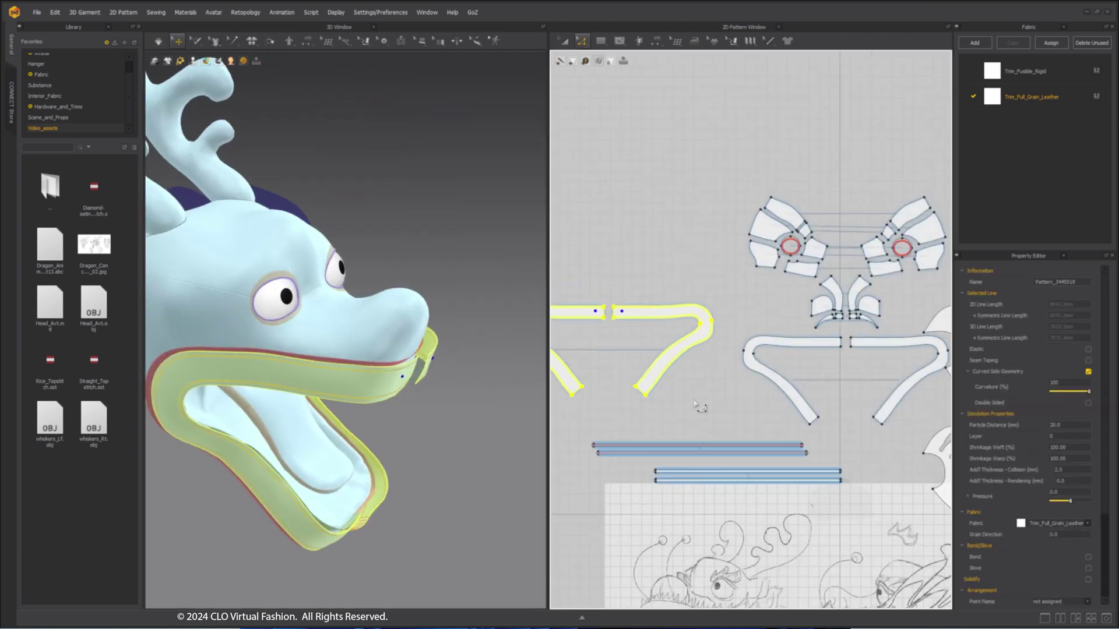
{"action": "scroll", "coordinate": [713, 376], "scroll_direction": "up", "scroll_amount": 3}
{"action": "left_click", "coordinate": [712, 376]}
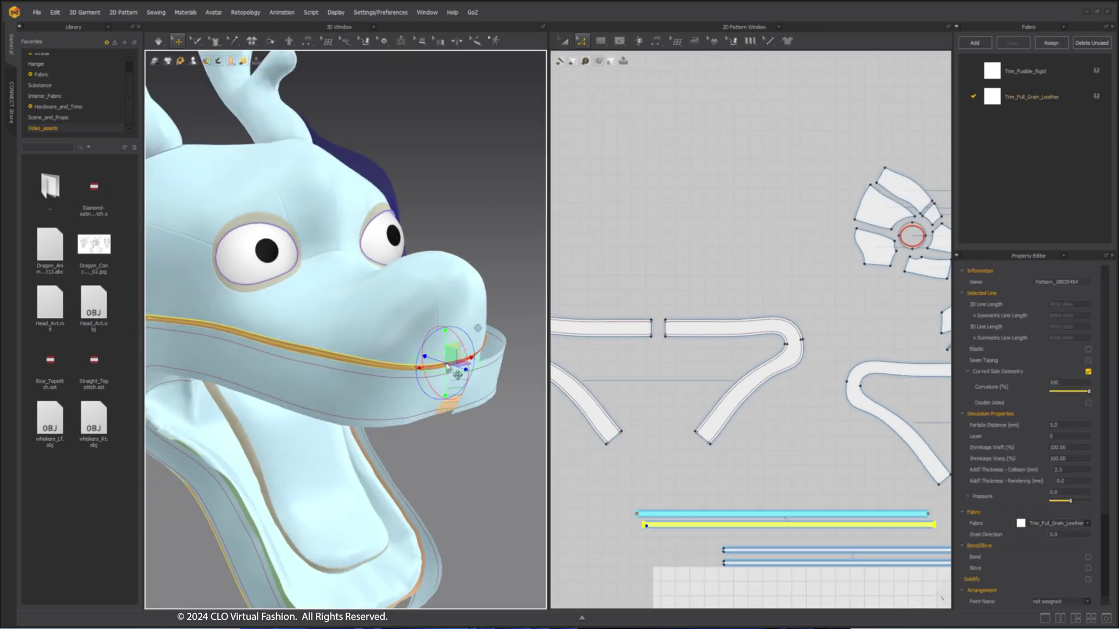
{"action": "scroll", "coordinate": [617, 471], "scroll_direction": "up", "scroll_amount": 4}
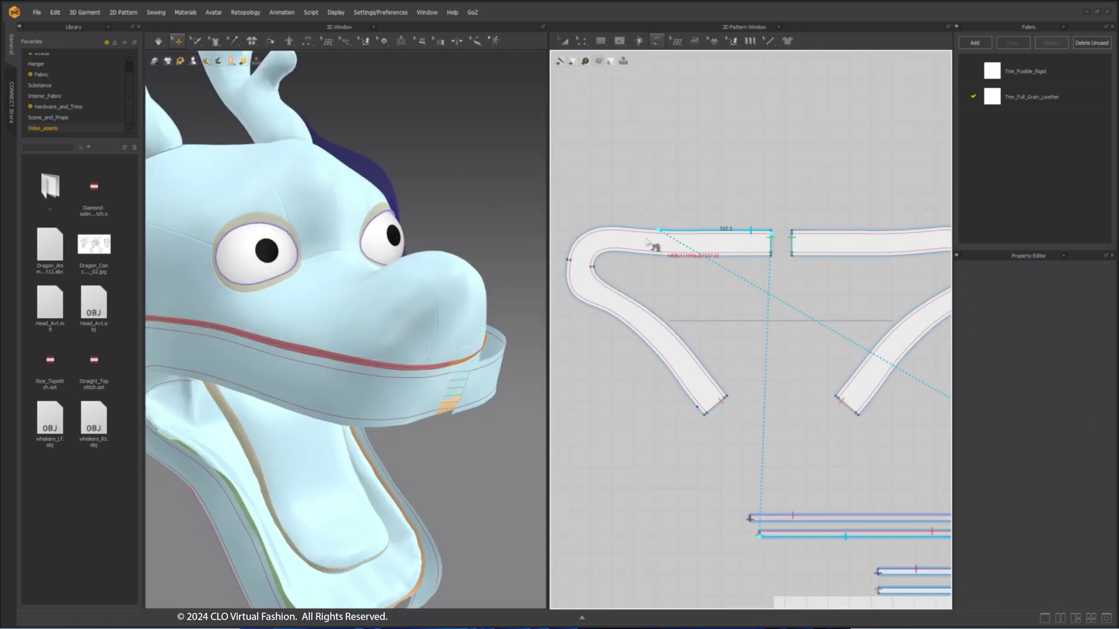
{"action": "scroll", "coordinate": [717, 479], "scroll_direction": "up", "scroll_amount": 3}
{"action": "left_click", "coordinate": [447, 388]}
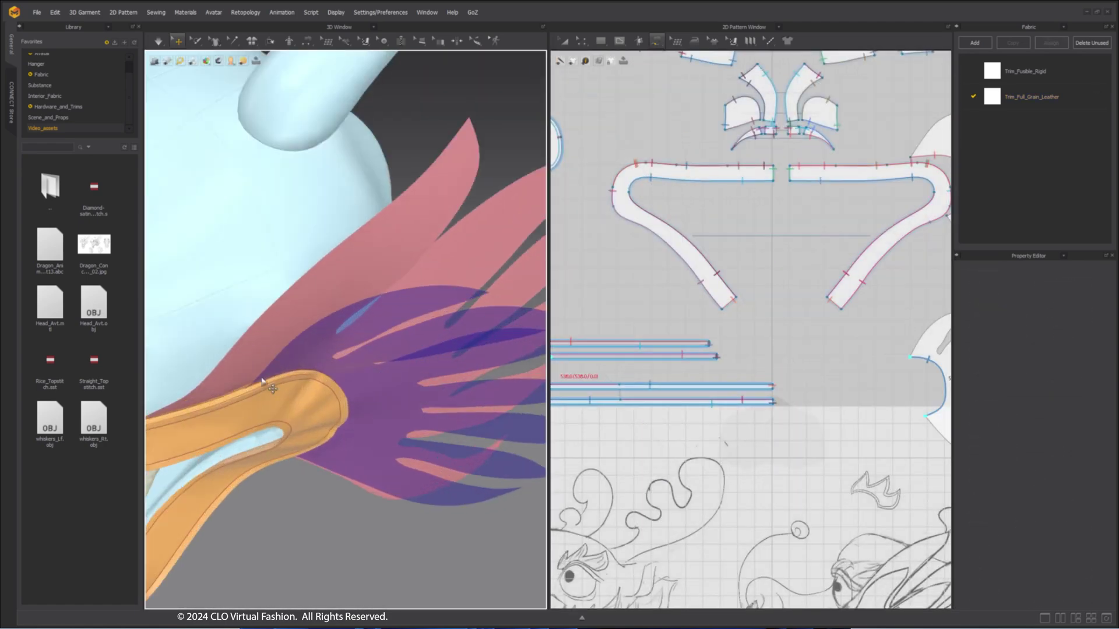
{"action": "scroll", "coordinate": [313, 389], "scroll_direction": "up", "scroll_amount": 3}
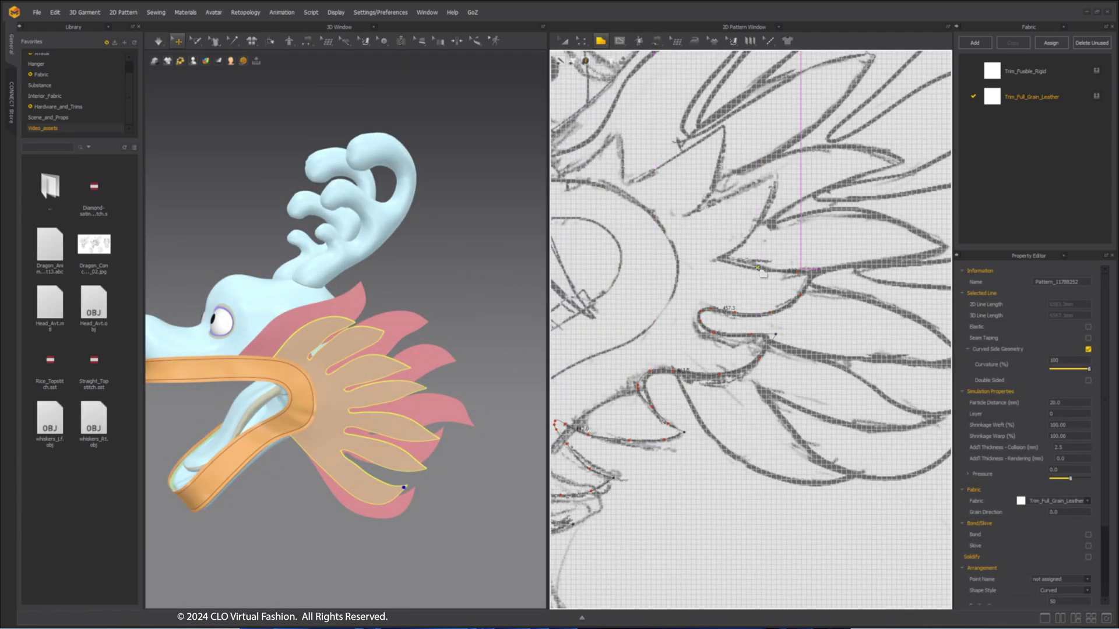
Trace the side frill, the lower jaw frill and the jagged lip fringe from the sketch, and refine the fringe's curve points.
{"action": "scroll", "coordinate": [762, 273], "scroll_direction": "down", "scroll_amount": 6}
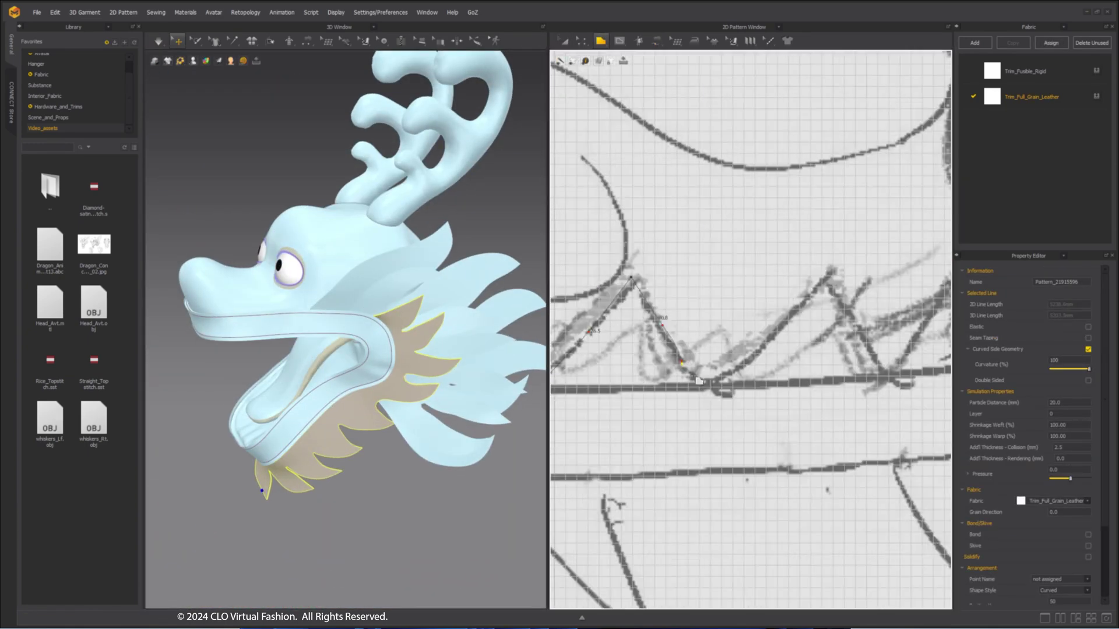
{"action": "scroll", "coordinate": [700, 381], "scroll_direction": "down", "scroll_amount": 10}
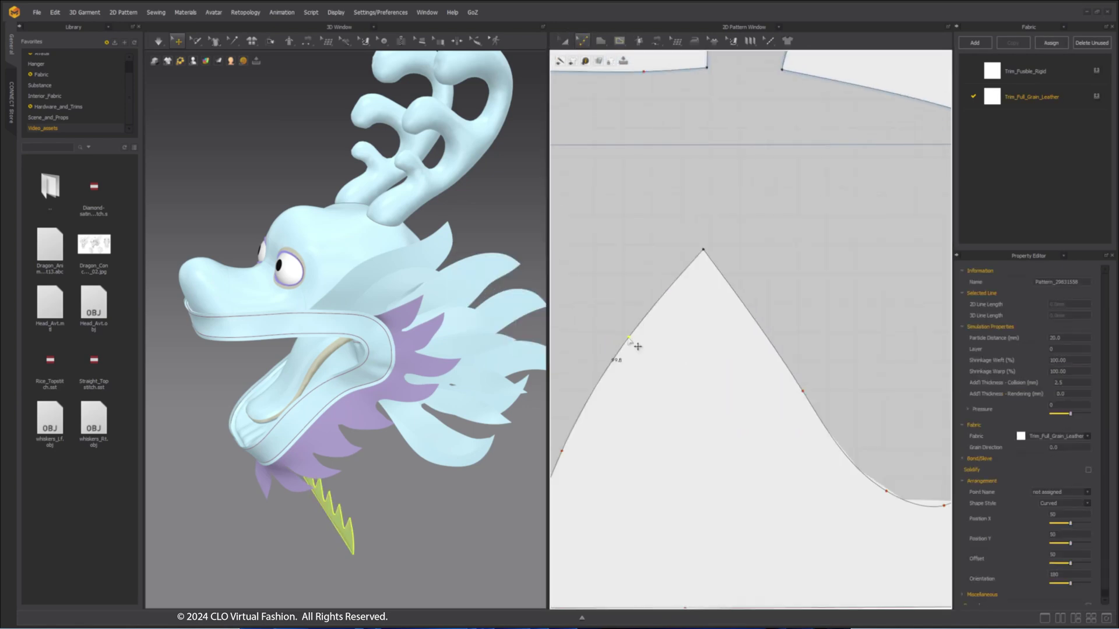
{"action": "right_click", "coordinate": [666, 446]}
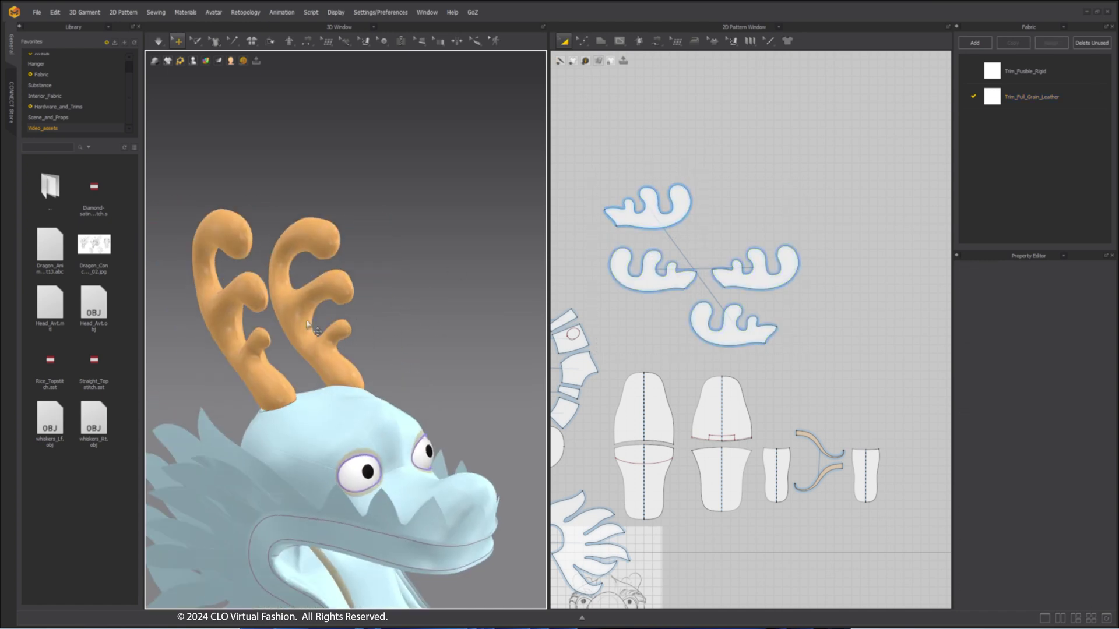
Remove linked editing from the horn patterns and create layer clones of them.
{"action": "right_click", "coordinate": [659, 289]}
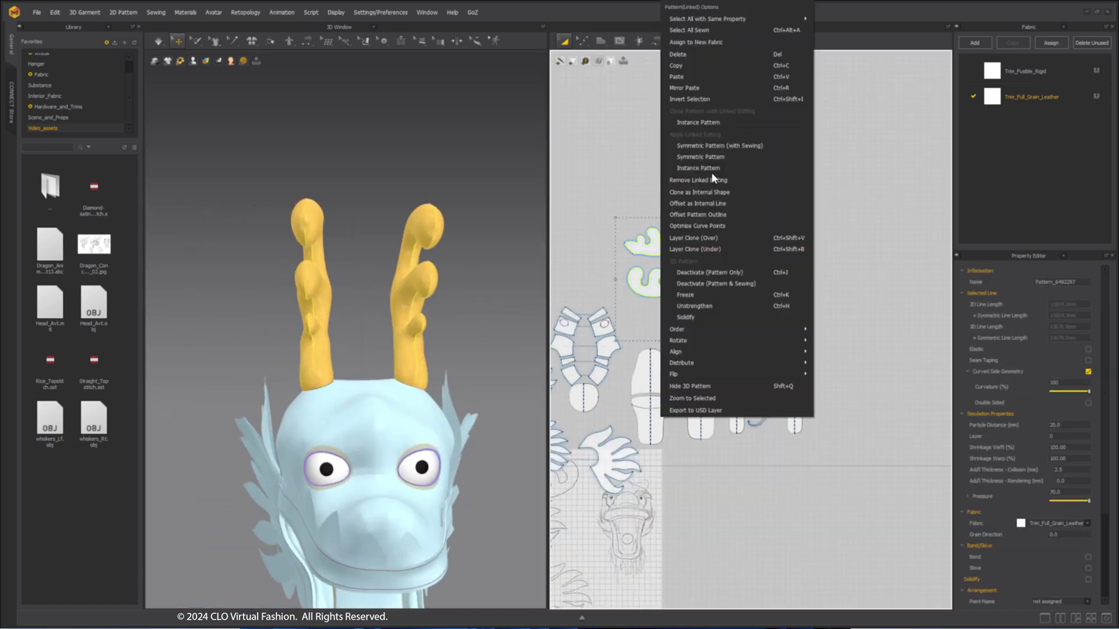
{"action": "left_click", "coordinate": [718, 178]}
{"action": "right_click", "coordinate": [647, 348]}
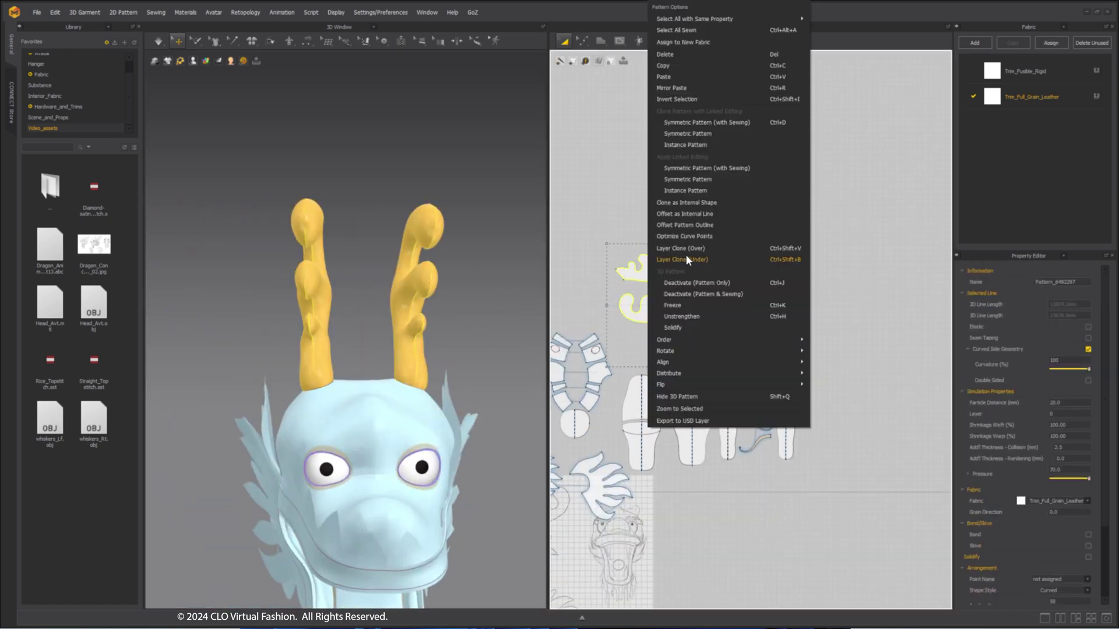
{"action": "left_click", "coordinate": [686, 258]}
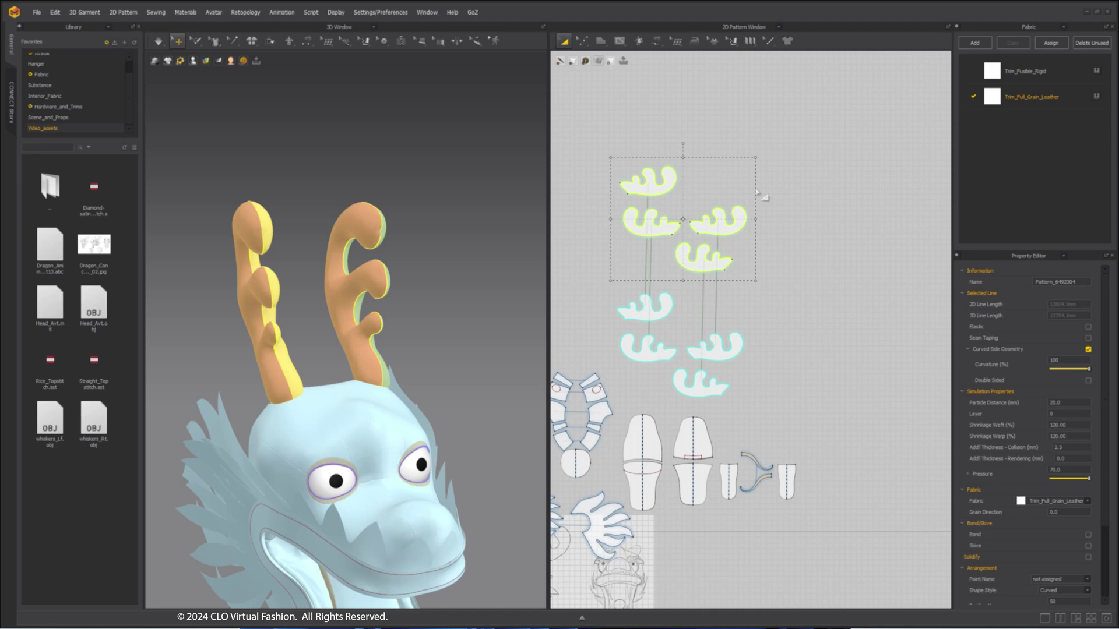
Apply the Silk_Crepede_Chine fabric to the cloned horns and simulate them with shrinkage weft 113% and warp 105%.
{"action": "left_click", "coordinate": [788, 229]}
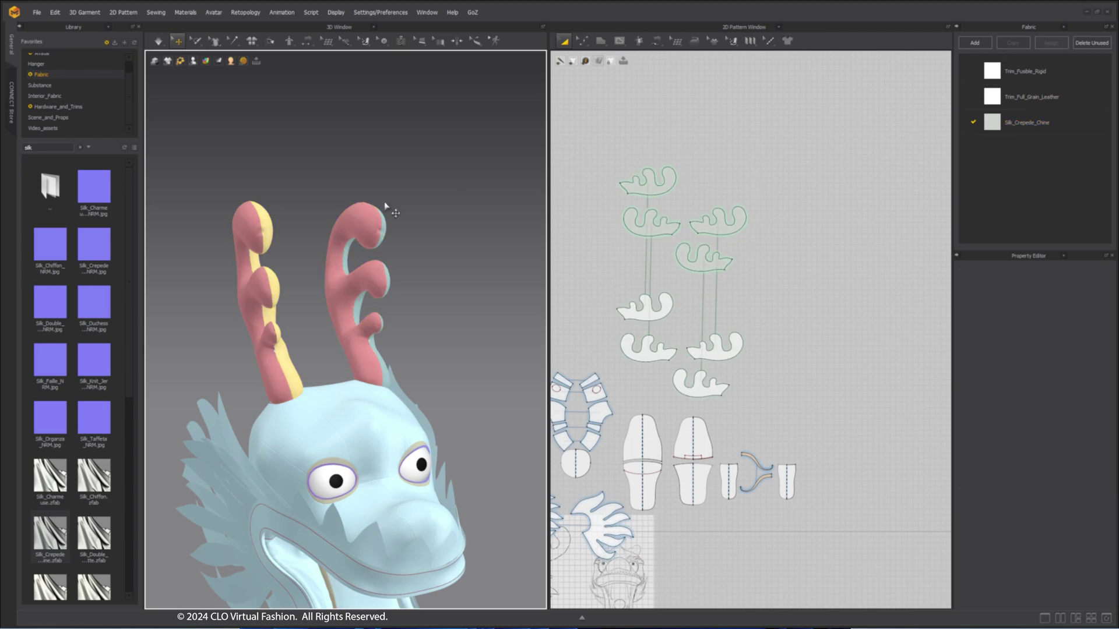
{"action": "key", "text": "space"}
{"action": "left_click", "coordinate": [283, 234]}
{"action": "left_click", "coordinate": [448, 229]}
{"action": "right_click_drag", "start_coordinate": [330, 260], "coordinate": [273, 256]}
{"action": "left_click_drag", "start_coordinate": [589, 170], "coordinate": [765, 278]}
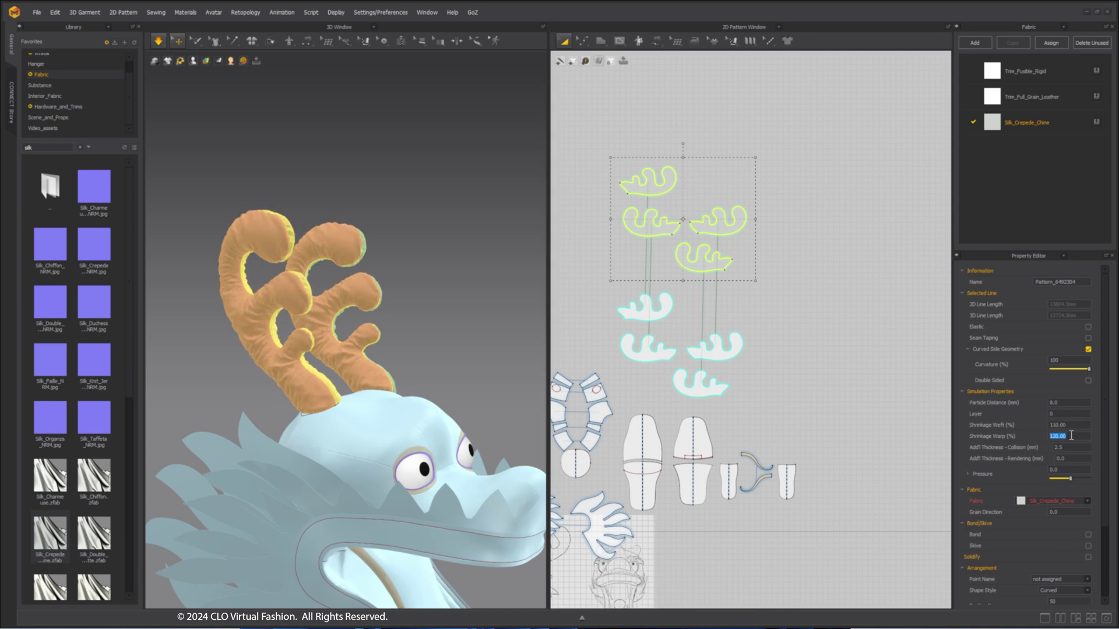
{"action": "left_click", "coordinate": [1070, 436]}
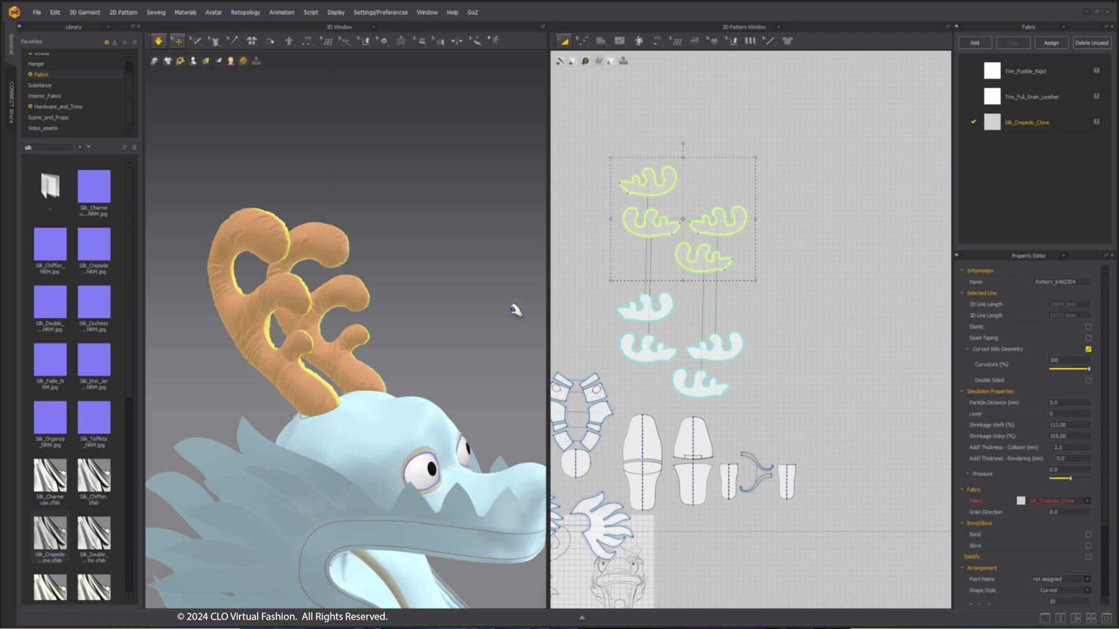
Change the colour of the Silk_Crepede_Chine fabric on the horns to gold.
{"action": "left_click", "coordinate": [363, 187]}
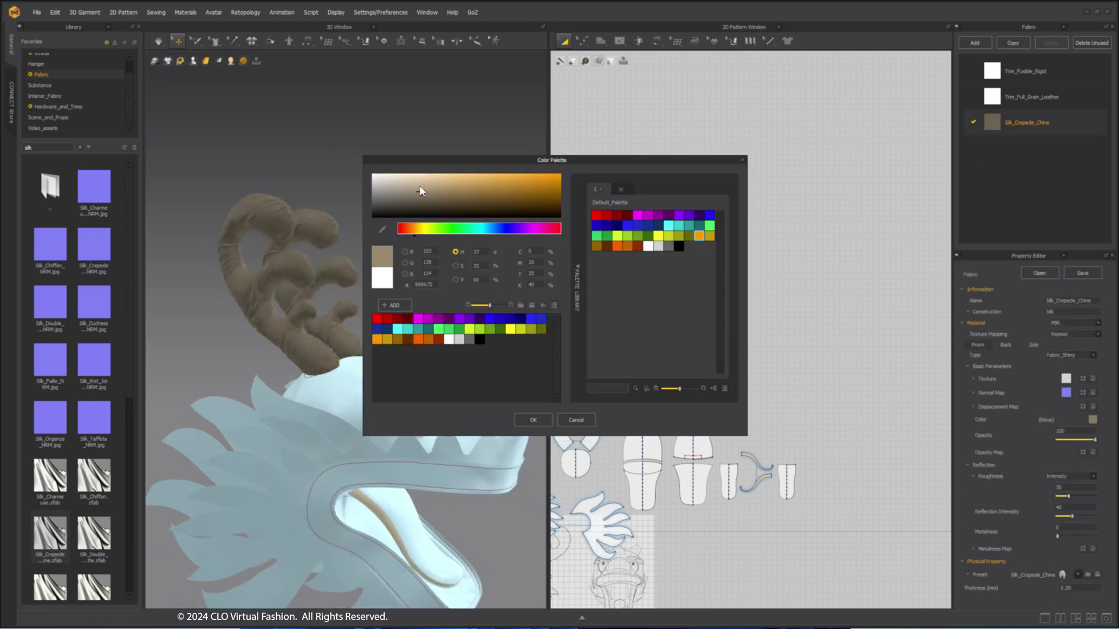
{"action": "left_click", "coordinate": [532, 417]}
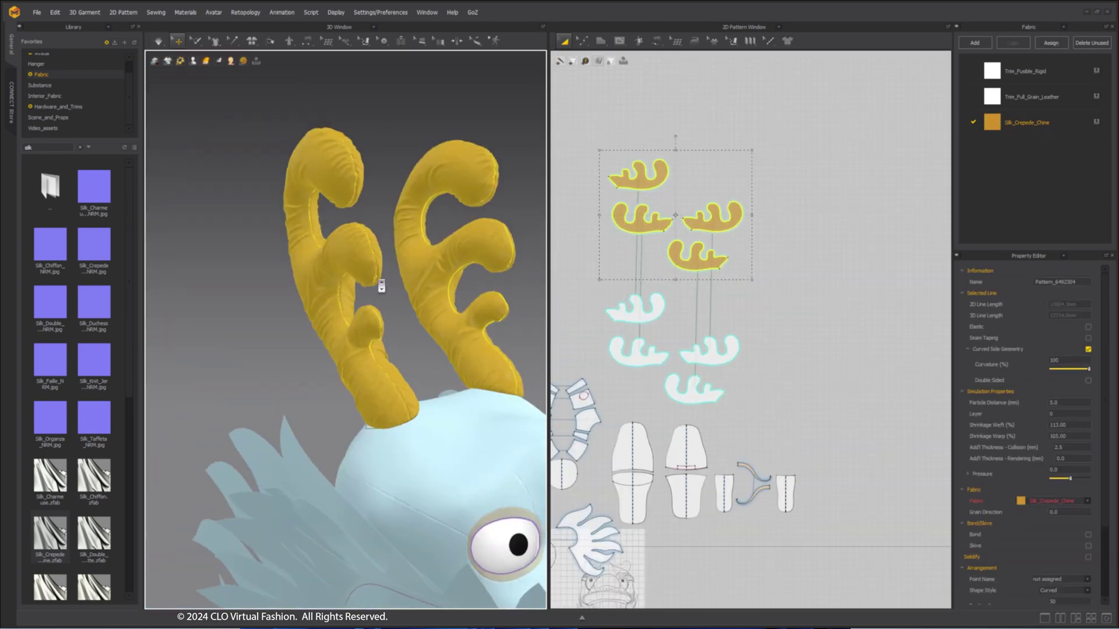
{"action": "left_click", "coordinate": [457, 218]}
{"action": "left_click", "coordinate": [1027, 122]}
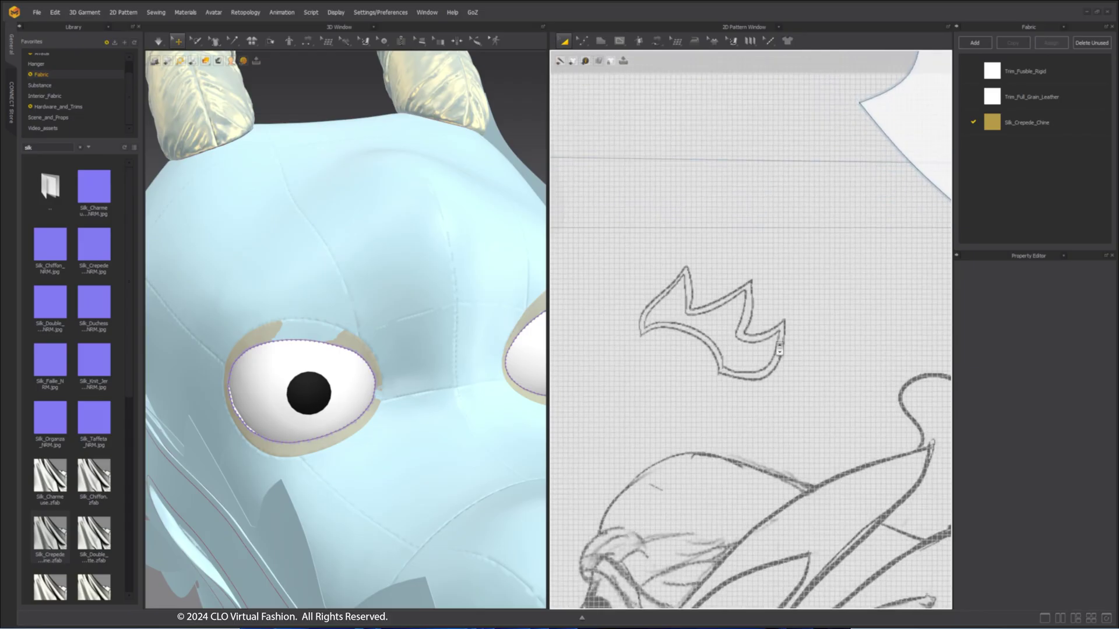
Trace the three-pointed eyebrow from the sketch as a pattern and offset its outline inward as an internal line.
{"action": "scroll", "coordinate": [644, 294], "scroll_direction": "up", "scroll_amount": 5}
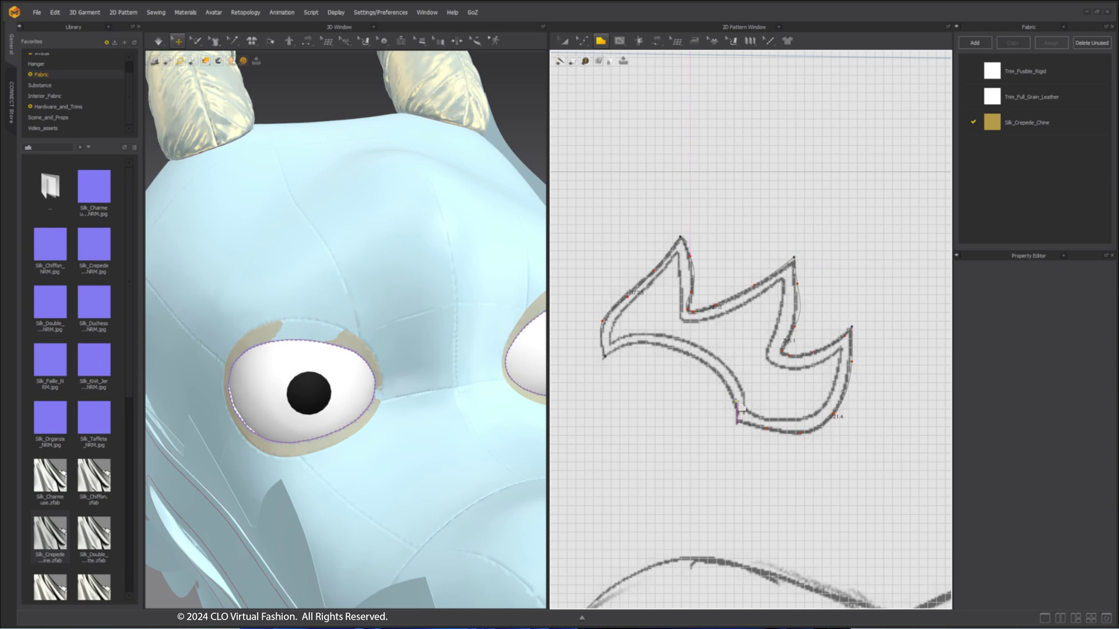
{"action": "left_click", "coordinate": [644, 347]}
{"action": "right_click", "coordinate": [643, 349]}
{"action": "left_click", "coordinate": [690, 181]}
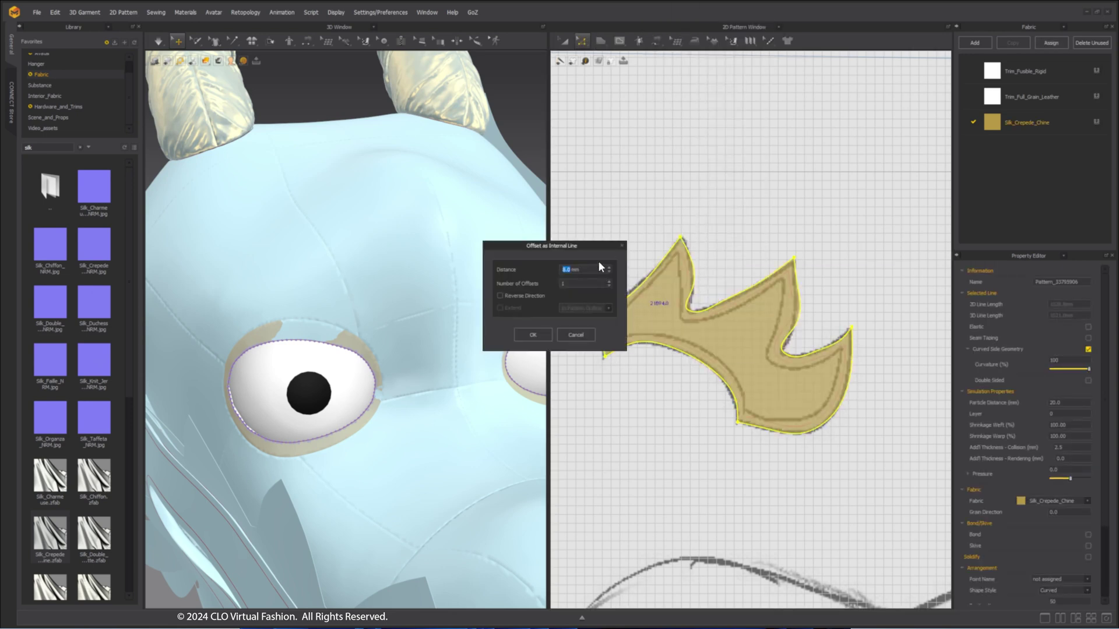
{"action": "left_click", "coordinate": [541, 334]}
{"action": "scroll", "coordinate": [687, 319], "scroll_direction": "up", "scroll_amount": 3}
{"action": "double_click", "coordinate": [694, 283]}
{"action": "right_click", "coordinate": [694, 284]}
{"action": "left_click", "coordinate": [752, 182]}
{"action": "left_click", "coordinate": [575, 334]}
{"action": "scroll", "coordinate": [732, 319], "scroll_direction": "down", "scroll_amount": 5}
Assign the Trim_Full_Grain_Leather fabric to the eyebrow pattern.
{"action": "key", "text": "a"}
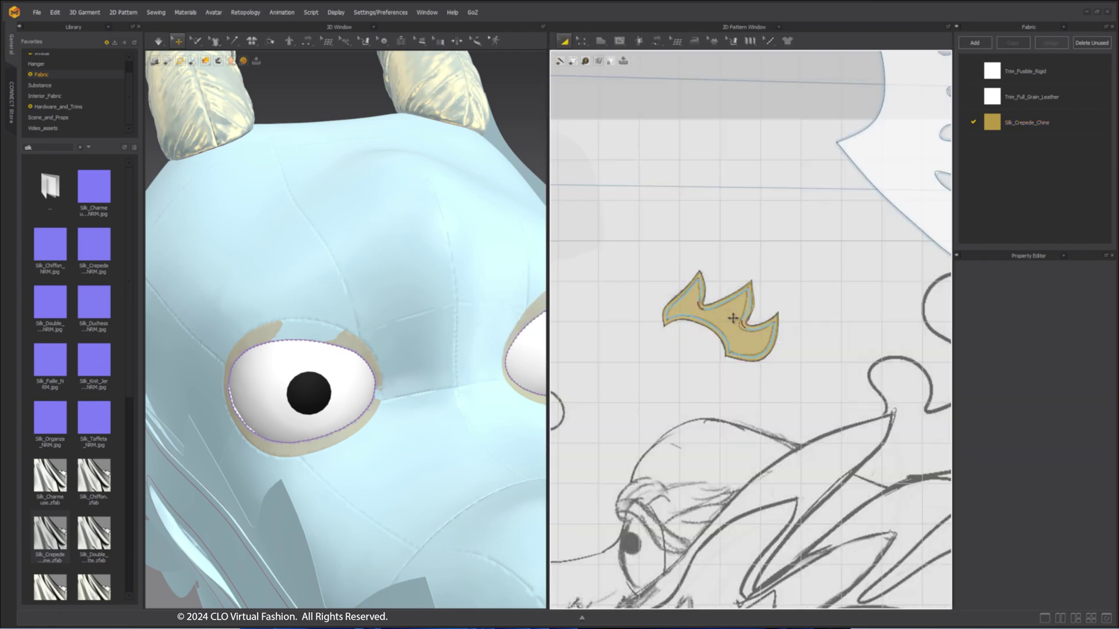
{"action": "left_click", "coordinate": [728, 327]}
{"action": "scroll", "coordinate": [762, 313], "scroll_direction": "down", "scroll_amount": 3}
{"action": "scroll", "coordinate": [775, 328], "scroll_direction": "up", "scroll_amount": 3}
{"action": "left_click", "coordinate": [715, 305]}
{"action": "left_click", "coordinate": [1096, 97]}
Move the eyebrow pattern off the sketch and up beside the head patterns in the 2D layout.
{"action": "scroll", "coordinate": [720, 277], "scroll_direction": "down", "scroll_amount": 5}
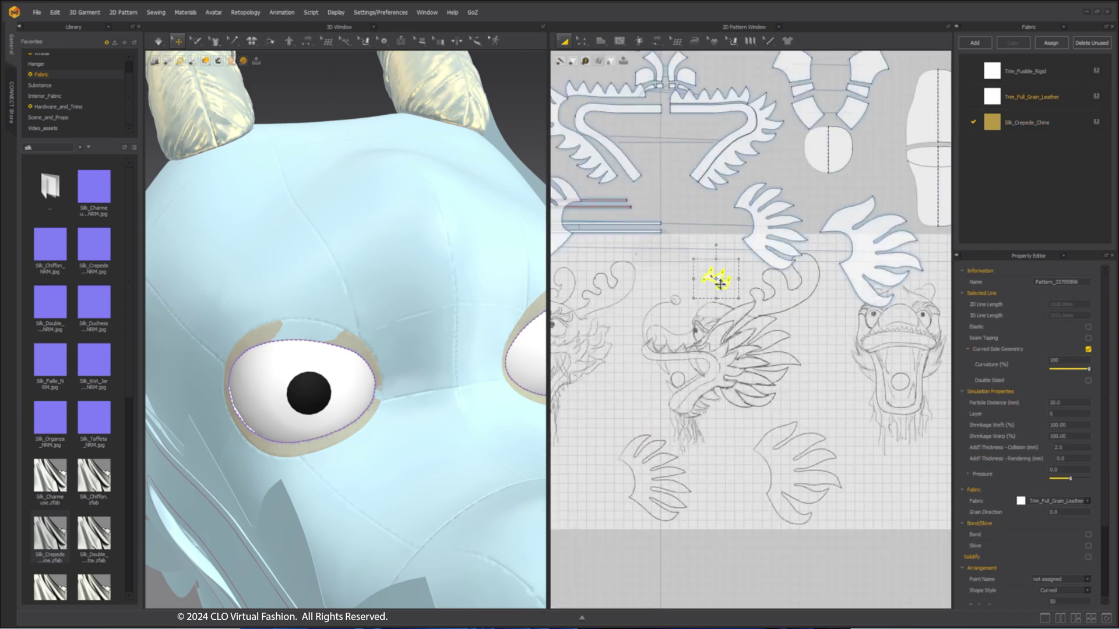
{"action": "scroll", "coordinate": [720, 367], "scroll_direction": "up", "scroll_amount": 2}
{"action": "left_click_drag", "start_coordinate": [718, 281], "coordinate": [734, 125]}
{"action": "scroll", "coordinate": [735, 124], "scroll_direction": "up", "scroll_amount": 4}
{"action": "scroll", "coordinate": [441, 222], "scroll_direction": "down", "scroll_amount": 5}
Position the eyebrow pattern in 3D just above the dragon's left eye, against the forehead.
{"action": "right_click_drag", "start_coordinate": [441, 222], "coordinate": [324, 267]}
{"action": "key", "text": "2"}
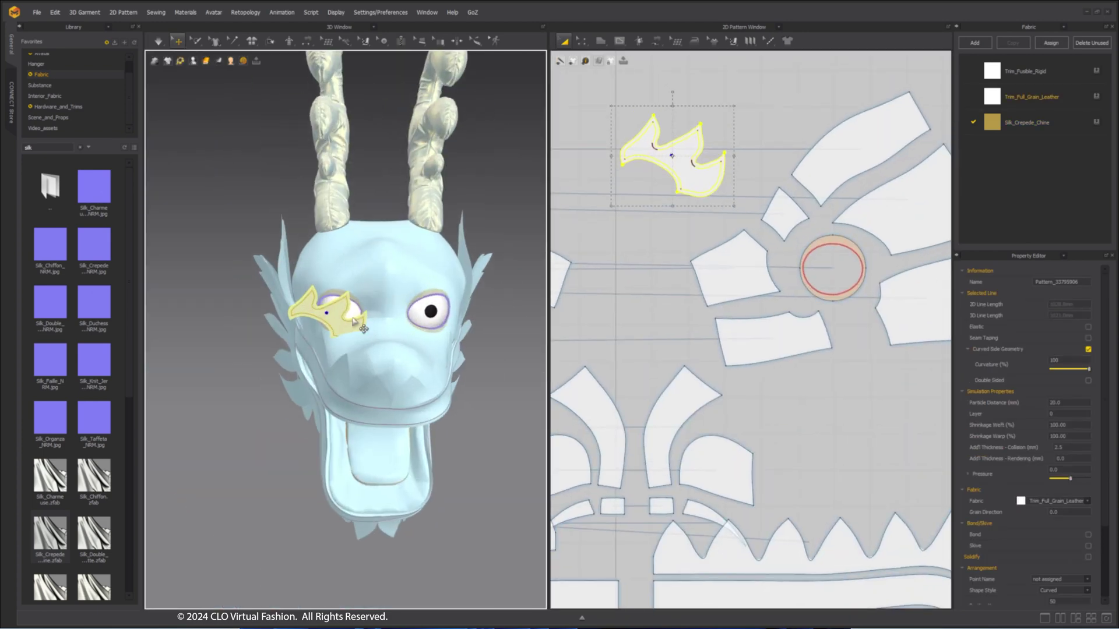
{"action": "left_click_drag", "start_coordinate": [335, 313], "coordinate": [448, 273]}
{"action": "right_click_drag", "start_coordinate": [465, 244], "coordinate": [384, 262]}
{"action": "left_click_drag", "start_coordinate": [444, 270], "coordinate": [455, 275]}
{"action": "mouse_move", "coordinate": [455, 275]}
{"action": "right_mouse_down"}
{"action": "mouse_move", "coordinate": [402, 272]}
{"action": "mouse_move", "coordinate": [466, 269]}
{"action": "right_mouse_up"}
{"action": "scroll", "coordinate": [467, 269], "scroll_direction": "up", "scroll_amount": 2}
{"action": "left_click_drag", "start_coordinate": [495, 260], "coordinate": [490, 266]}
{"action": "right_click_drag", "start_coordinate": [478, 268], "coordinate": [505, 272]}
{"action": "left_click_drag", "start_coordinate": [505, 272], "coordinate": [513, 270]}
{"action": "scroll", "coordinate": [812, 175], "scroll_direction": "up", "scroll_amount": 3}
Sew the eyebrow's curved lower edge to the upper arc of the eyelid ring.
{"action": "left_click", "coordinate": [807, 291]}
{"action": "left_click", "coordinate": [656, 41]}
{"action": "left_click", "coordinate": [618, 189]}
{"action": "left_click", "coordinate": [438, 291]}
{"action": "scroll", "coordinate": [802, 289], "scroll_direction": "up", "scroll_amount": 2}
{"action": "right_click_drag", "start_coordinate": [471, 256], "coordinate": [403, 256]}
{"action": "scroll", "coordinate": [408, 256], "scroll_direction": "up", "scroll_amount": 3}
{"action": "scroll", "coordinate": [816, 286], "scroll_direction": "up", "scroll_amount": 2}
{"action": "middle_click_drag", "start_coordinate": [845, 294], "coordinate": [775, 291]}
{"action": "left_click", "coordinate": [724, 297]}
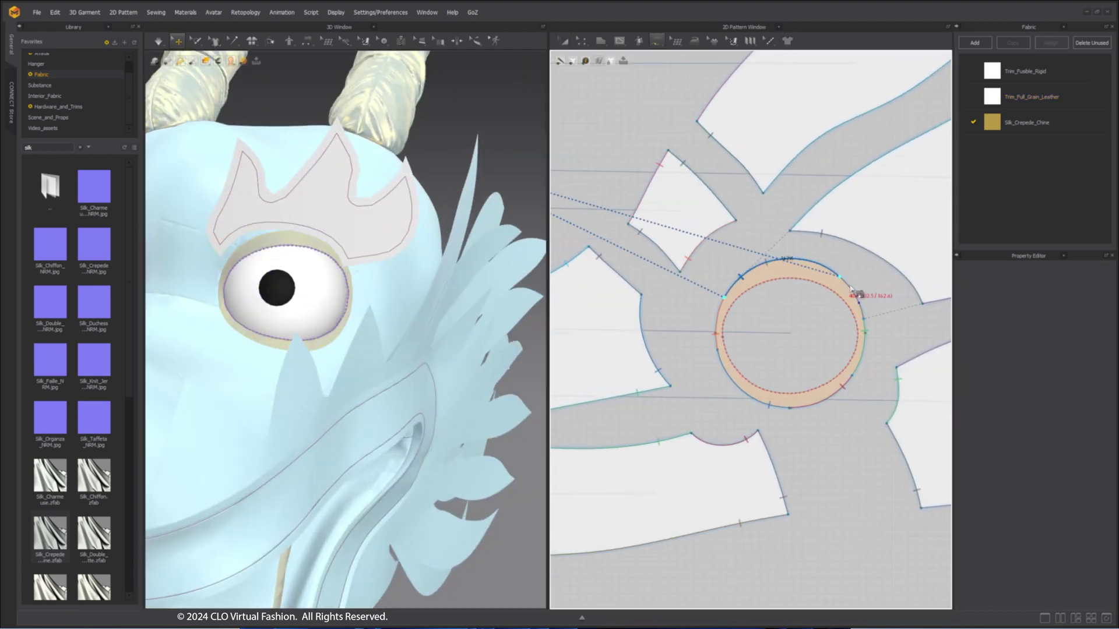
{"action": "left_click", "coordinate": [859, 304]}
Select the eyebrow in 3D and simulate it so the seam closes against the eyelid ring.
{"action": "right_click_drag", "start_coordinate": [336, 233], "coordinate": [355, 230]}
{"action": "scroll", "coordinate": [354, 229], "scroll_direction": "down", "scroll_amount": 2}
{"action": "left_click", "coordinate": [348, 232]}
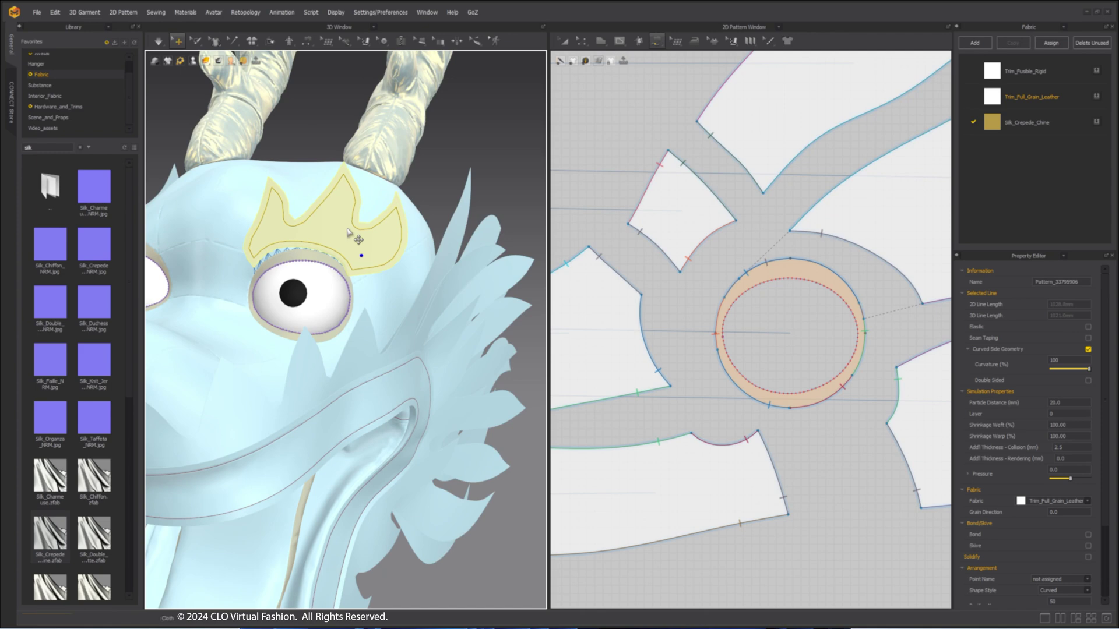
{"action": "key", "text": "space"}
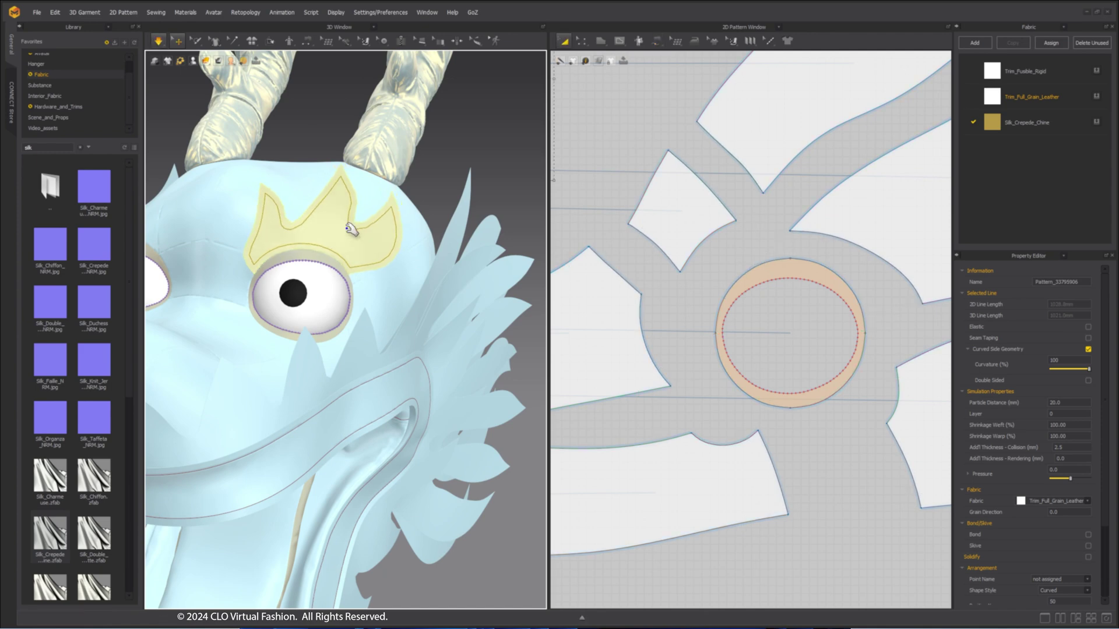
Move the eyebrow pattern above the head patterns in 2D and clone it to the opposite side as a symmetric pattern with sewing.
{"action": "key", "text": "a"}
{"action": "middle_click_drag", "start_coordinate": [644, 152], "coordinate": [779, 272]}
{"action": "scroll", "coordinate": [779, 272], "scroll_direction": "down", "scroll_amount": 3}
{"action": "left_click", "coordinate": [694, 274]}
{"action": "left_click_drag", "start_coordinate": [694, 275], "coordinate": [816, 199]}
{"action": "scroll", "coordinate": [766, 362], "scroll_direction": "down", "scroll_amount": 4}
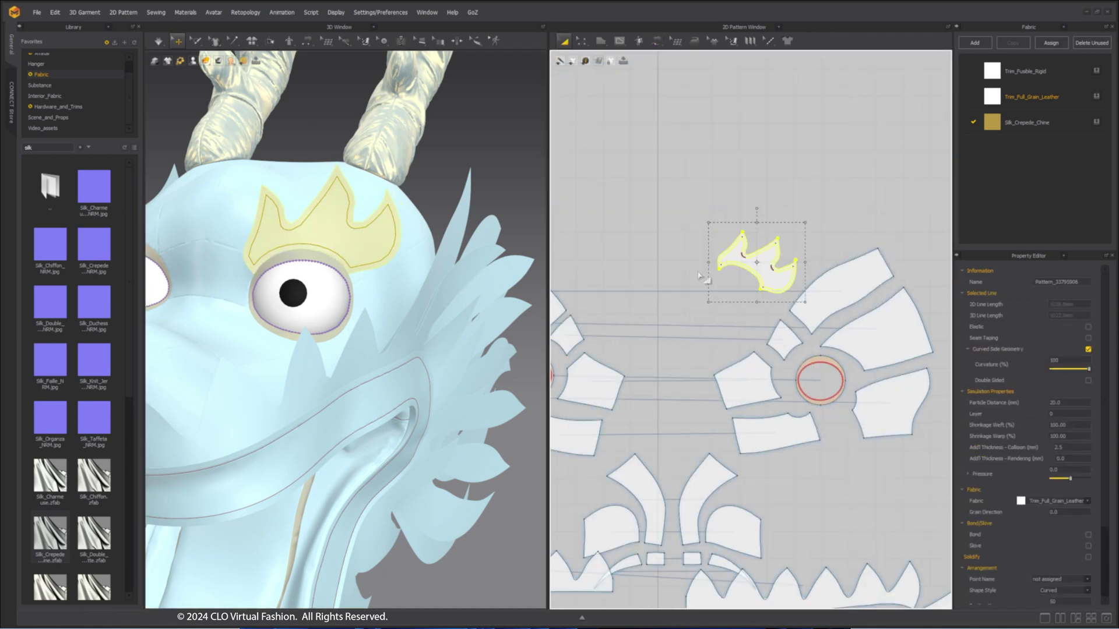
{"action": "key", "text": "ctrl+d"}
{"action": "left_click", "coordinate": [634, 259]}
Select the mirrored eyebrow in 3D and simulate it over the other eye.
{"action": "left_click", "coordinate": [501, 174]}
{"action": "scroll", "coordinate": [407, 244], "scroll_direction": "down", "scroll_amount": 2}
{"action": "right_click_drag", "start_coordinate": [362, 257], "coordinate": [443, 259]}
{"action": "left_click", "coordinate": [244, 262]}
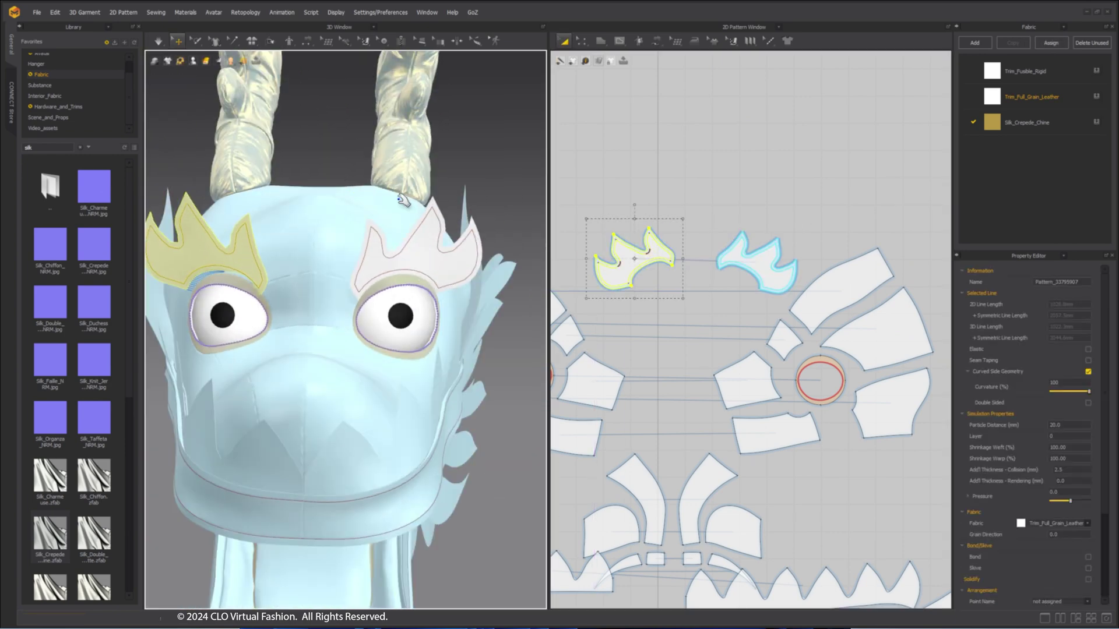
{"action": "key", "text": "space"}
Draw a rounded half-outline about 374 mm long on the bridge of the snout with the Line (3D Pattern) tool.
{"action": "right_click_drag", "start_coordinate": [318, 162], "coordinate": [364, 64]}
{"action": "left_click", "coordinate": [345, 42]}
{"action": "left_click", "coordinate": [387, 83]}
{"action": "left_click", "coordinate": [400, 339]}
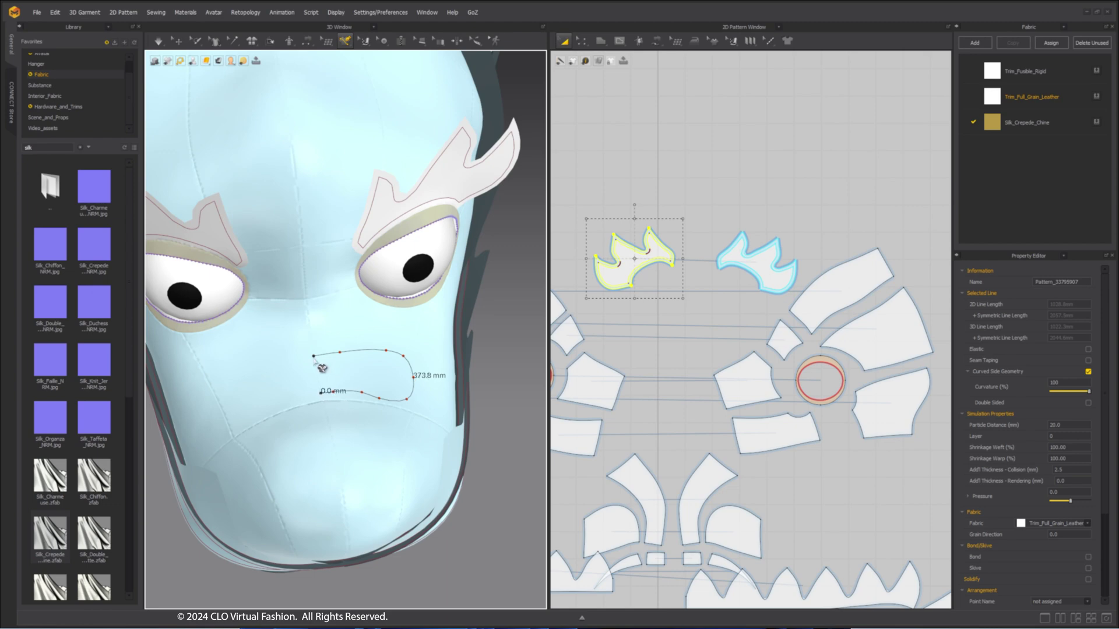
{"action": "double_click", "coordinate": [321, 394]}
Pull in the outer end of the snout line by moving its curve points with Edit Line (3D Pattern).
{"action": "scroll", "coordinate": [839, 356], "scroll_direction": "up", "scroll_amount": 2}
{"action": "right_click_drag", "start_coordinate": [327, 314], "coordinate": [375, 350]}
{"action": "scroll", "coordinate": [350, 402], "scroll_direction": "up", "scroll_amount": 3}
{"action": "middle_click_drag", "start_coordinate": [332, 386], "coordinate": [401, 391]}
{"action": "left_click", "coordinate": [345, 41]}
{"action": "left_click", "coordinate": [373, 61]}
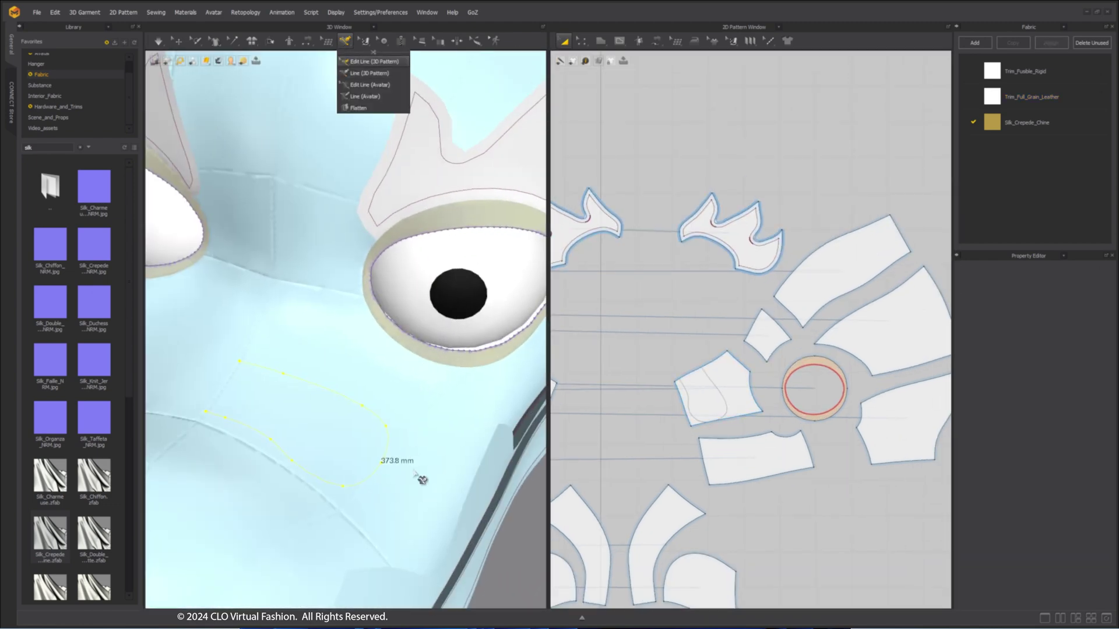
{"action": "scroll", "coordinate": [391, 466], "scroll_direction": "up", "scroll_amount": 2}
{"action": "left_click_drag", "start_coordinate": [392, 444], "coordinate": [381, 443]}
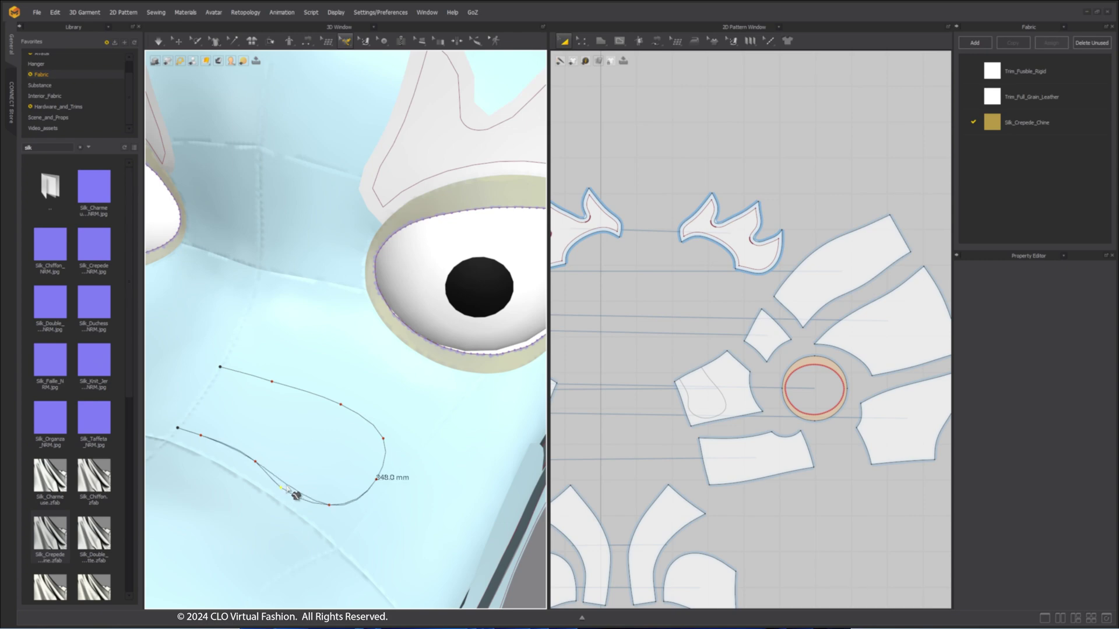
{"action": "scroll", "coordinate": [295, 496], "scroll_direction": "down", "scroll_amount": 3}
{"action": "scroll", "coordinate": [296, 478], "scroll_direction": "up", "scroll_amount": 6}
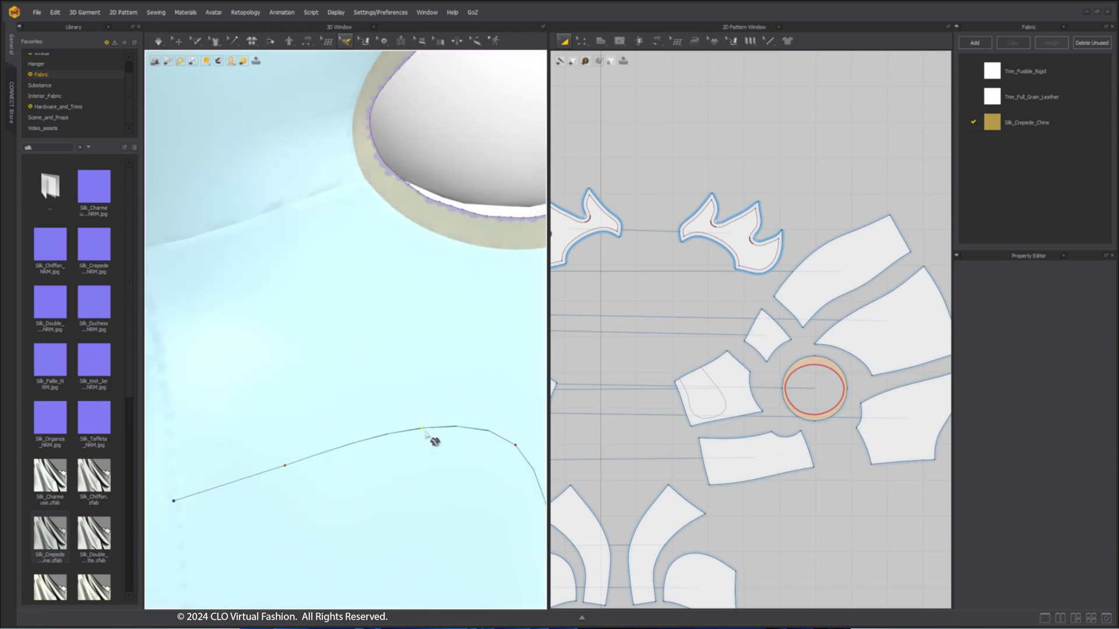
Smooth the upper curve of the snout line near its outer corner in 3D.
{"action": "left_click_drag", "start_coordinate": [422, 430], "coordinate": [465, 442]}
{"action": "scroll", "coordinate": [405, 380], "scroll_direction": "down", "scroll_amount": 2}
{"action": "scroll", "coordinate": [402, 378], "scroll_direction": "down", "scroll_amount": 5}
{"action": "scroll", "coordinate": [326, 397], "scroll_direction": "up", "scroll_amount": 2}
{"action": "right_click", "coordinate": [320, 420]}
{"action": "right_click_drag", "start_coordinate": [327, 350], "coordinate": [396, 338]}
{"action": "left_click", "coordinate": [402, 554]}
Move the snout pattern half up against its mirrored half in 2D so their centre edges meet.
{"action": "left_click", "coordinate": [726, 400]}
{"action": "scroll", "coordinate": [727, 391], "scroll_direction": "up", "scroll_amount": 5}
{"action": "scroll", "coordinate": [738, 373], "scroll_direction": "down", "scroll_amount": 8}
{"action": "left_click", "coordinate": [738, 372]}
{"action": "left_click_drag", "start_coordinate": [730, 346], "coordinate": [659, 355]}
{"action": "left_click_drag", "start_coordinate": [718, 382], "coordinate": [621, 378]}
{"action": "scroll", "coordinate": [620, 378], "scroll_direction": "up", "scroll_amount": 8}
{"action": "middle_click_drag", "start_coordinate": [620, 379], "coordinate": [683, 357]}
{"action": "left_click_drag", "start_coordinate": [725, 267], "coordinate": [736, 268]}
{"action": "scroll", "coordinate": [666, 371], "scroll_direction": "up", "scroll_amount": 5}
{"action": "left_click_drag", "start_coordinate": [768, 210], "coordinate": [761, 214]}
{"action": "scroll", "coordinate": [661, 387], "scroll_direction": "up", "scroll_amount": 3}
{"action": "left_click", "coordinate": [711, 169]}
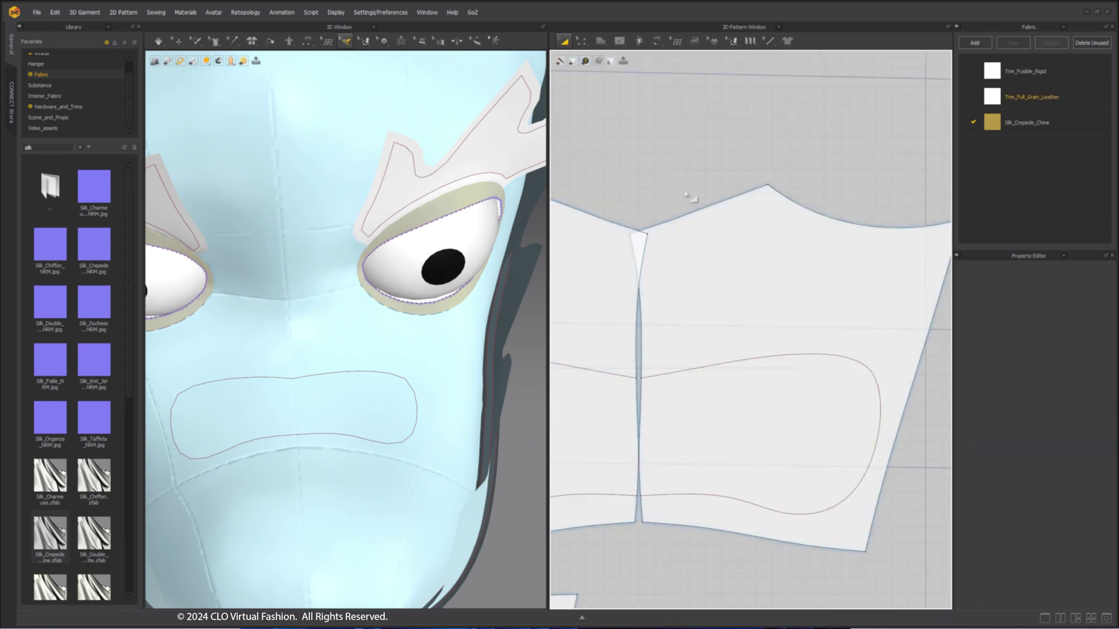
Flatten the upper edge of the snout's internal outline so it runs smoothly across the centre seam.
{"action": "key", "text": "c"}
{"action": "left_click_drag", "start_coordinate": [749, 359], "coordinate": [750, 367]}
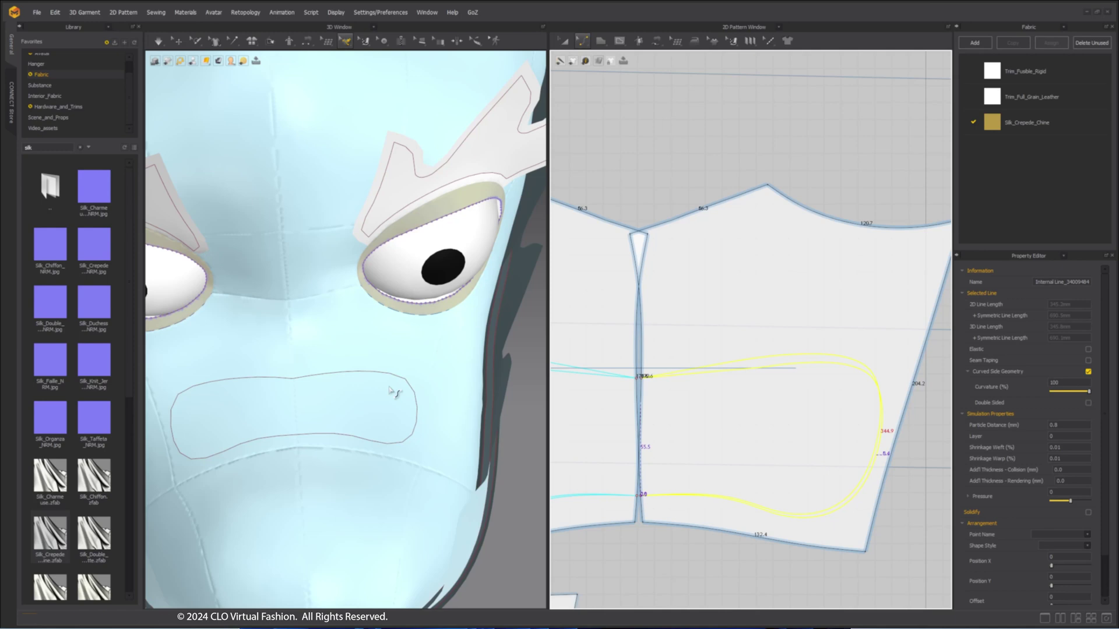
{"action": "left_click", "coordinate": [396, 386]}
{"action": "right_click_drag", "start_coordinate": [366, 398], "coordinate": [368, 409]}
{"action": "left_click_drag", "start_coordinate": [797, 363], "coordinate": [796, 373]}
{"action": "right_click_drag", "start_coordinate": [382, 387], "coordinate": [385, 421]}
{"action": "left_click_drag", "start_coordinate": [835, 370], "coordinate": [836, 378]}
{"action": "scroll", "coordinate": [792, 404], "scroll_direction": "up", "scroll_amount": 2}
{"action": "right_click", "coordinate": [798, 252]}
{"action": "left_click", "coordinate": [855, 390]}
{"action": "left_click", "coordinate": [554, 316]}
Round off the lower edge and outer end of the snout's internal outline by repositioning its curve points.
{"action": "scroll", "coordinate": [812, 500], "scroll_direction": "up", "scroll_amount": 3}
{"action": "scroll", "coordinate": [790, 504], "scroll_direction": "down", "scroll_amount": 2}
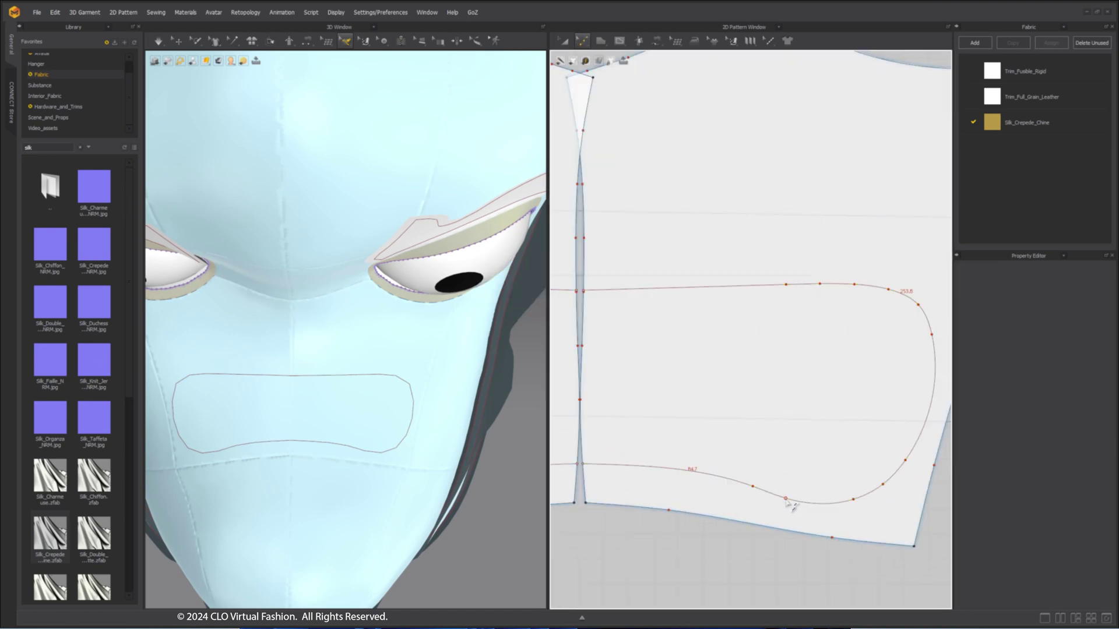
{"action": "scroll", "coordinate": [799, 481], "scroll_direction": "up", "scroll_amount": 2}
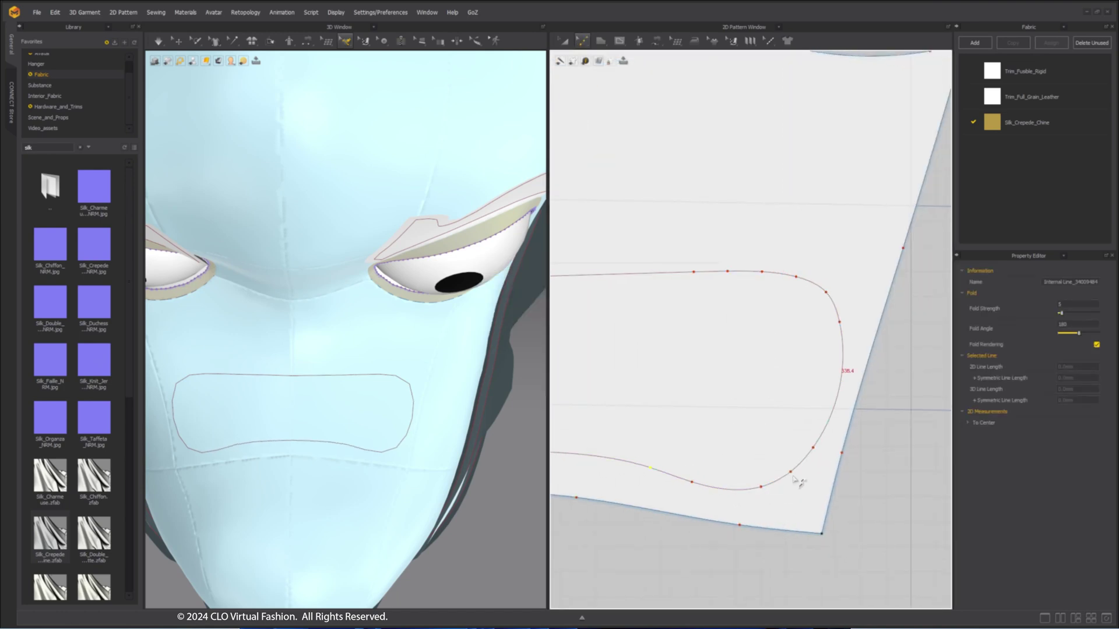
{"action": "left_click_drag", "start_coordinate": [761, 488], "coordinate": [775, 491]}
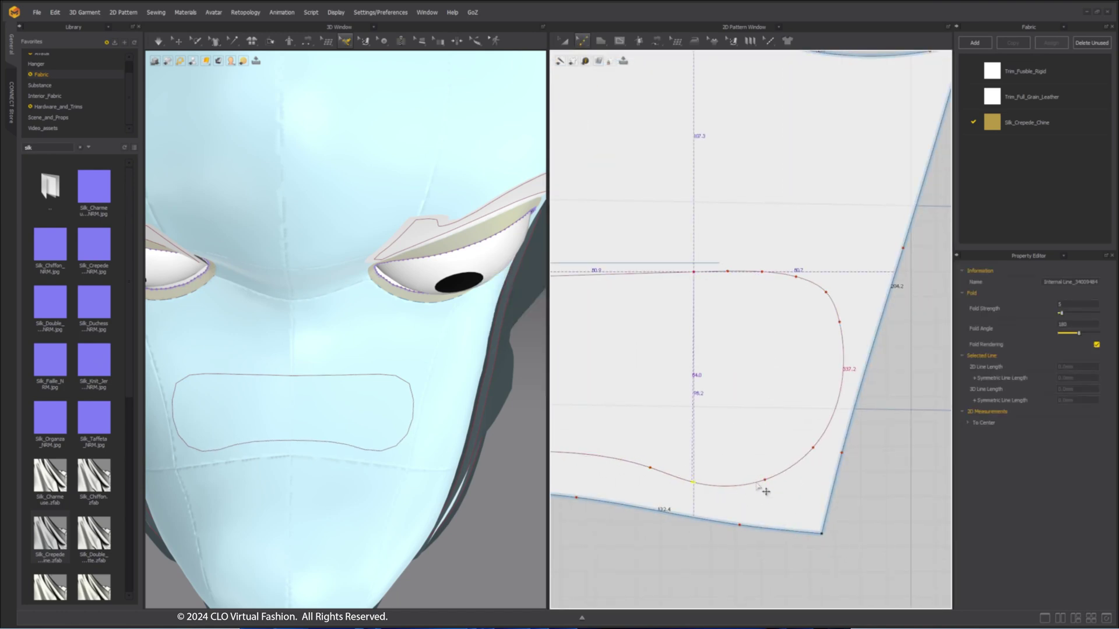
{"action": "left_click_drag", "start_coordinate": [813, 447], "coordinate": [811, 436]}
{"action": "left_click_drag", "start_coordinate": [839, 322], "coordinate": [835, 335]}
{"action": "middle_click_drag", "start_coordinate": [845, 282], "coordinate": [817, 299]}
{"action": "left_click_drag", "start_coordinate": [798, 310], "coordinate": [791, 317]}
{"action": "scroll", "coordinate": [717, 291], "scroll_direction": "down", "scroll_amount": 5}
Move the snout pattern half back away from its mirrored half in the 2D layout.
{"action": "key", "text": "z"}
{"action": "right_click", "coordinate": [677, 290]}
{"action": "left_click", "coordinate": [638, 326]}
{"action": "key", "text": "a"}
{"action": "left_click_drag", "start_coordinate": [670, 280], "coordinate": [744, 281]}
Create a separate half pattern from the snout's internal outline and centre edge, placed above the snout pieces.
{"action": "key", "text": "z"}
{"action": "left_click", "coordinate": [721, 293]}
{"action": "right_click", "coordinate": [706, 313]}
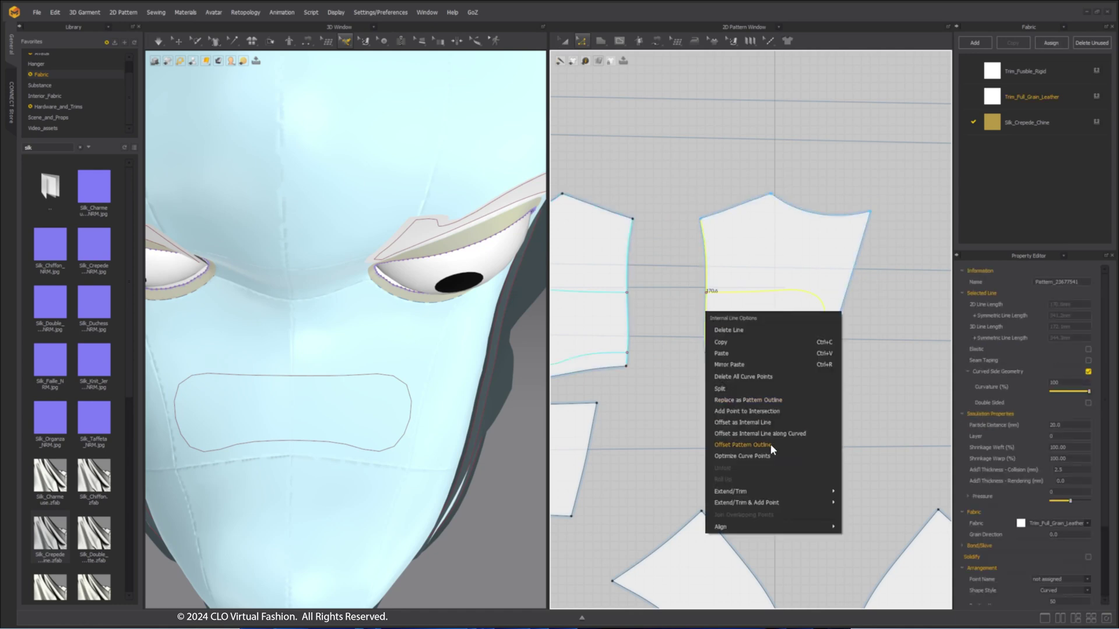
{"action": "left_click", "coordinate": [582, 41]}
{"action": "left_click", "coordinate": [597, 142]}
{"action": "right_click", "coordinate": [749, 292]}
{"action": "left_click", "coordinate": [780, 308]}
{"action": "scroll", "coordinate": [702, 210], "scroll_direction": "down", "scroll_amount": 5}
{"action": "scroll", "coordinate": [705, 187], "scroll_direction": "up", "scroll_amount": 3}
{"action": "left_click", "coordinate": [735, 237]}
{"action": "scroll", "coordinate": [676, 248], "scroll_direction": "up", "scroll_amount": 4}
{"action": "key", "text": "z"}
{"action": "right_click", "coordinate": [693, 214]}
{"action": "left_click", "coordinate": [720, 317]}
{"action": "left_click", "coordinate": [566, 332]}
{"action": "scroll", "coordinate": [702, 343], "scroll_direction": "down", "scroll_amount": 4}
Duplicate the half snout patch as a symmetric pattern and place it mirrored beside the original.
{"action": "key", "text": "a"}
{"action": "scroll", "coordinate": [755, 284], "scroll_direction": "up", "scroll_amount": 3}
{"action": "left_click", "coordinate": [755, 284]}
{"action": "scroll", "coordinate": [757, 285], "scroll_direction": "down", "scroll_amount": 3}
{"action": "key", "text": "ctrl+d"}
{"action": "scroll", "coordinate": [672, 285], "scroll_direction": "up", "scroll_amount": 2}
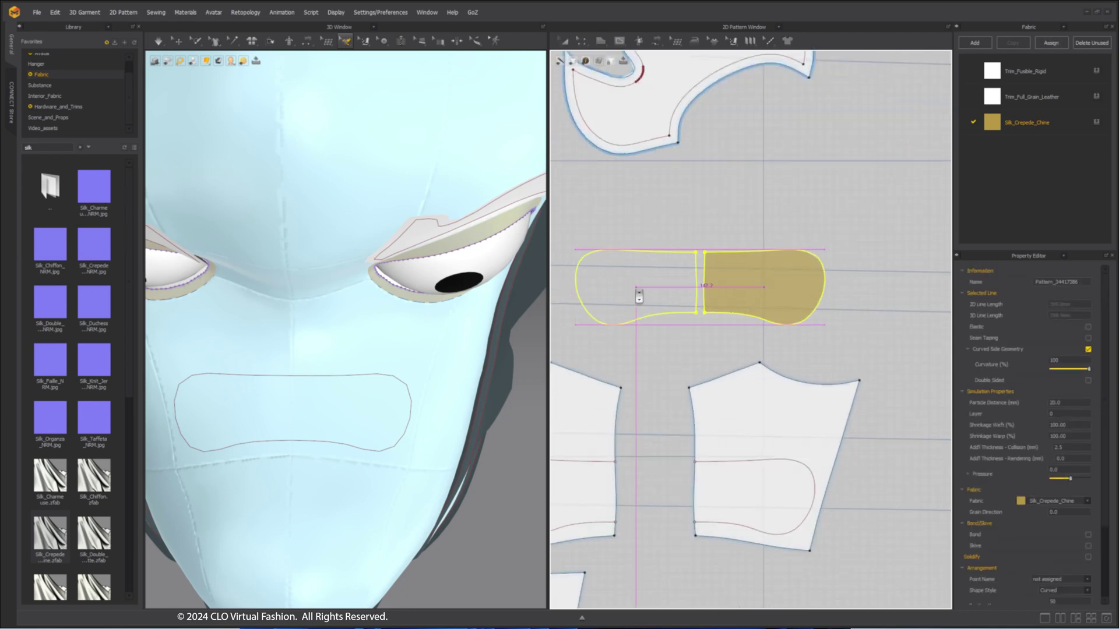
{"action": "left_click", "coordinate": [639, 295]}
Sew the snout patch halves together at the centre and sew their outlines to the snout's internal outlines.
{"action": "scroll", "coordinate": [725, 285], "scroll_direction": "up", "scroll_amount": 2}
{"action": "scroll", "coordinate": [455, 280], "scroll_direction": "down", "scroll_amount": 3}
{"action": "left_click", "coordinate": [657, 41]}
{"action": "left_click", "coordinate": [685, 97]}
{"action": "left_click", "coordinate": [684, 243]}
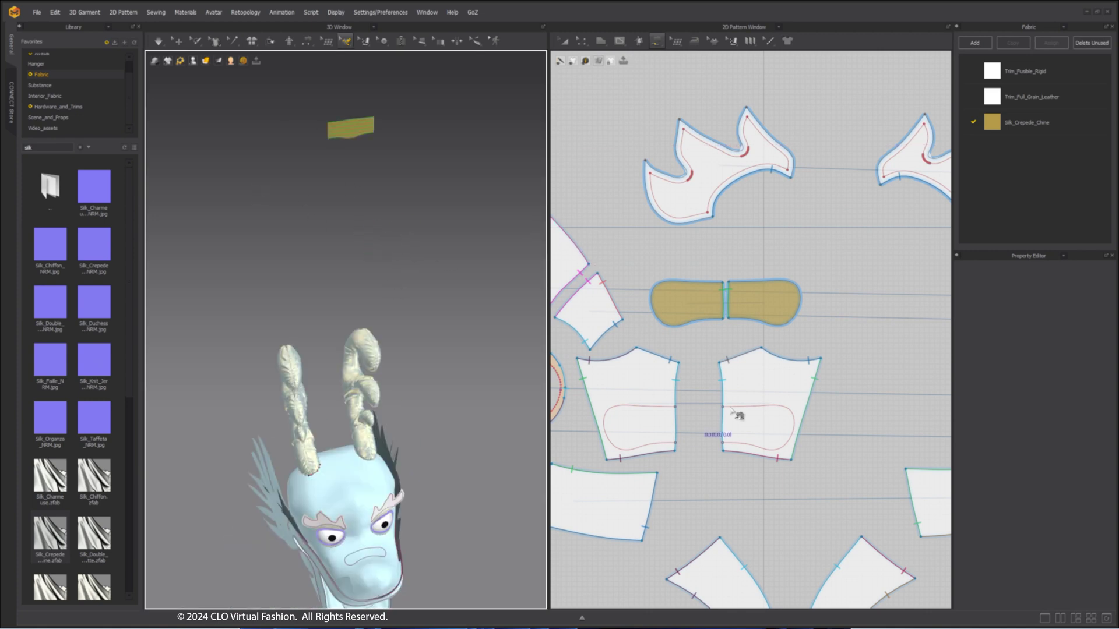
{"action": "left_click", "coordinate": [729, 282]}
{"action": "left_click", "coordinate": [728, 318]}
{"action": "left_click", "coordinate": [727, 392]}
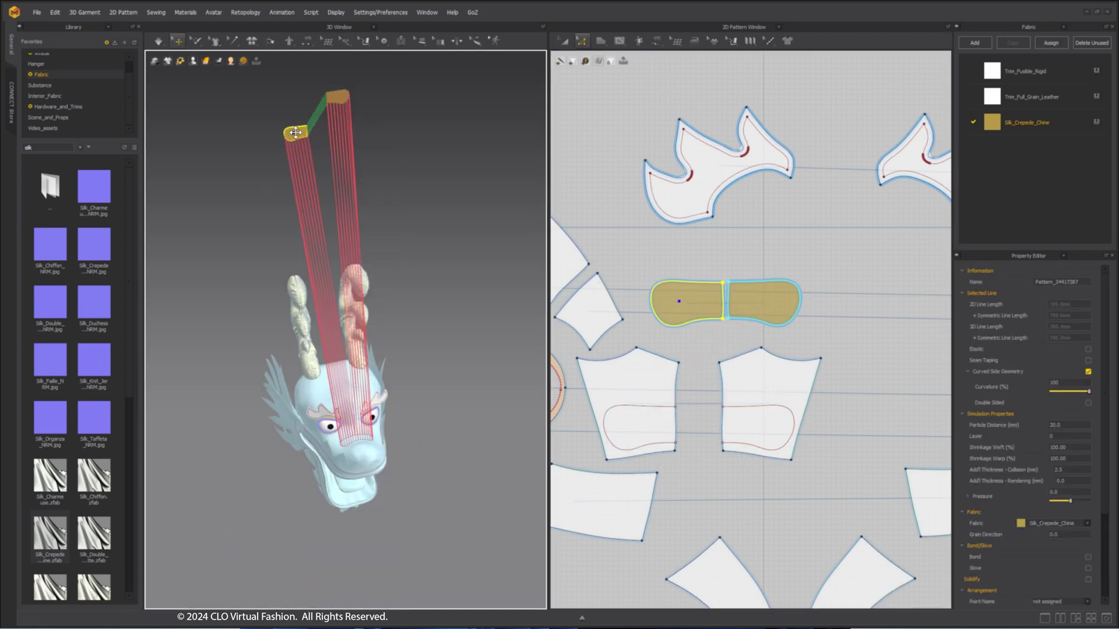
Superimpose both snout patch halves onto the snout in 3D and simulate them into place.
{"action": "left_click", "coordinate": [336, 98], "text": "shift"}
{"action": "right_click", "coordinate": [336, 98]}
{"action": "left_click", "coordinate": [404, 435]}
{"action": "left_click", "coordinate": [405, 413]}
{"action": "scroll", "coordinate": [334, 366], "scroll_direction": "up", "scroll_amount": 5}
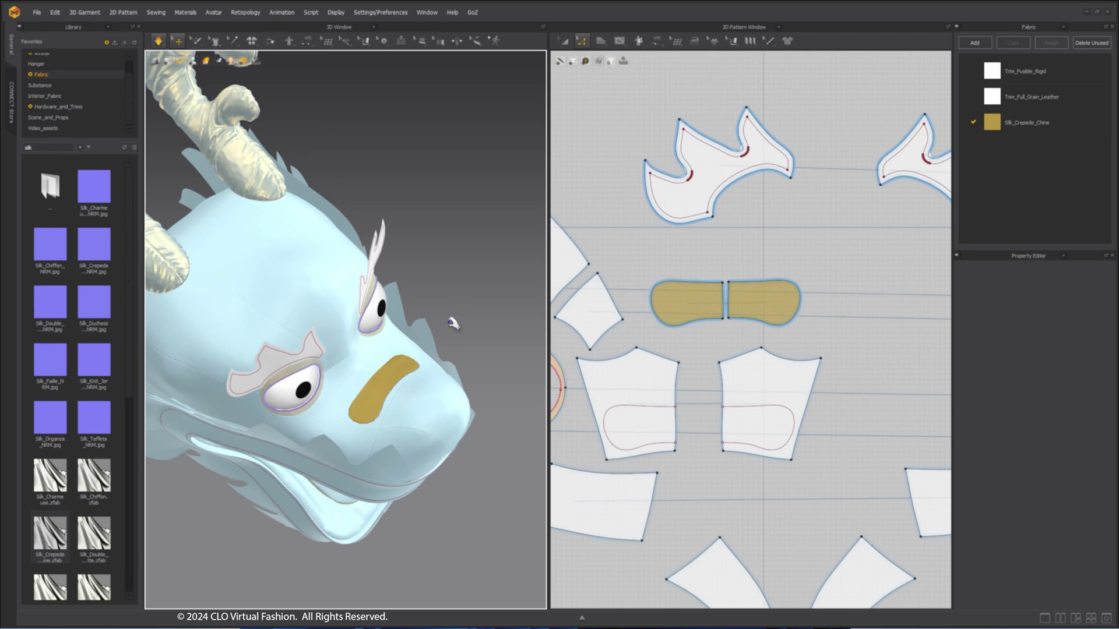
{"action": "key", "text": "space"}
{"action": "right_click_drag", "start_coordinate": [460, 310], "coordinate": [424, 286]}
Paste the six gore patterns of the red ball into the 2D layout beside the tongue patterns.
{"action": "scroll", "coordinate": [424, 287], "scroll_direction": "down", "scroll_amount": 3}
{"action": "key", "text": "a"}
{"action": "scroll", "coordinate": [700, 386], "scroll_direction": "down", "scroll_amount": 2}
{"action": "right_click_drag", "start_coordinate": [385, 426], "coordinate": [366, 406]}
{"action": "middle_click_drag", "start_coordinate": [180, 302], "coordinate": [202, 271]}
{"action": "scroll", "coordinate": [801, 471], "scroll_direction": "down", "scroll_amount": 5}
{"action": "middle_click_drag", "start_coordinate": [801, 471], "coordinate": [690, 400]}
{"action": "scroll", "coordinate": [620, 382], "scroll_direction": "up", "scroll_amount": 1}
{"action": "scroll", "coordinate": [715, 435], "scroll_direction": "down", "scroll_amount": 4}
{"action": "scroll", "coordinate": [795, 405], "scroll_direction": "up", "scroll_amount": 4}
{"action": "middle_click_drag", "start_coordinate": [926, 434], "coordinate": [757, 407]}
{"action": "key", "text": "ctrl+v"}
{"action": "left_click", "coordinate": [824, 401]}
{"action": "scroll", "coordinate": [365, 353], "scroll_direction": "down", "scroll_amount": 10}
{"action": "scroll", "coordinate": [358, 344], "scroll_direction": "up", "scroll_amount": 10}
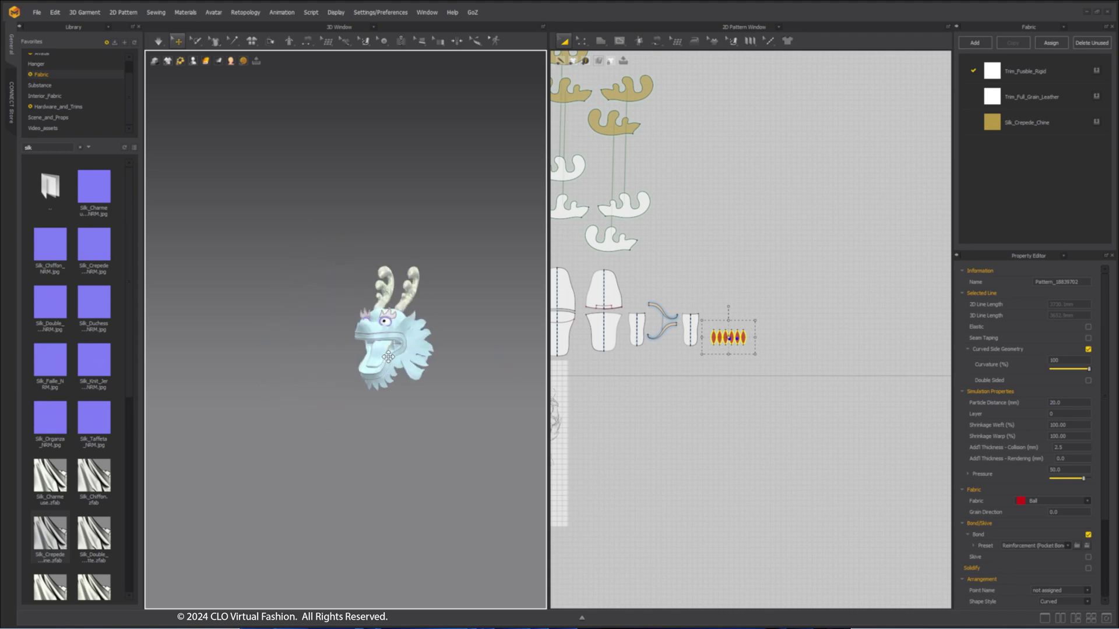
Position the red ball inside the dragon's open mouth, just above the tongue.
{"action": "scroll", "coordinate": [408, 373], "scroll_direction": "down", "scroll_amount": 3}
{"action": "right_click_drag", "start_coordinate": [410, 362], "coordinate": [467, 363]}
{"action": "scroll", "coordinate": [466, 362], "scroll_direction": "up", "scroll_amount": 5}
{"action": "left_click_drag", "start_coordinate": [437, 361], "coordinate": [433, 369]}
Set the Ball fabric's physical property preset to Trim_Full_Grain_Leather.
{"action": "left_click", "coordinate": [1035, 151]}
{"action": "left_click", "coordinate": [1077, 577]}
{"action": "scroll", "coordinate": [1068, 547], "scroll_direction": "down", "scroll_amount": 2}
{"action": "left_click", "coordinate": [989, 513]}
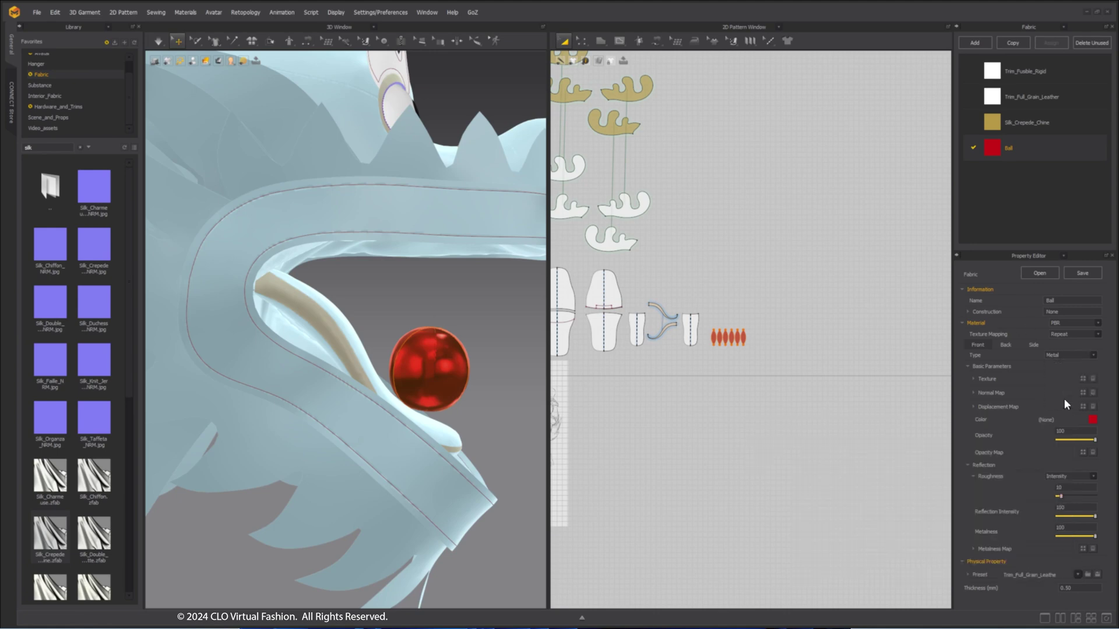
Tack the underside of the ball, near the lower tip of its third gore, to the tongue.
{"action": "left_click", "coordinate": [465, 365]}
{"action": "right_click_drag", "start_coordinate": [490, 364], "coordinate": [460, 359]}
{"action": "left_click", "coordinate": [454, 369], "text": "shift"}
{"action": "left_click", "coordinate": [430, 366], "text": "shift"}
{"action": "scroll", "coordinate": [715, 315], "scroll_direction": "up", "scroll_amount": 2}
{"action": "left_click", "coordinate": [249, 52]}
{"action": "left_click_drag", "start_coordinate": [251, 58], "coordinate": [414, 102]}
{"action": "left_click", "coordinate": [409, 131]}
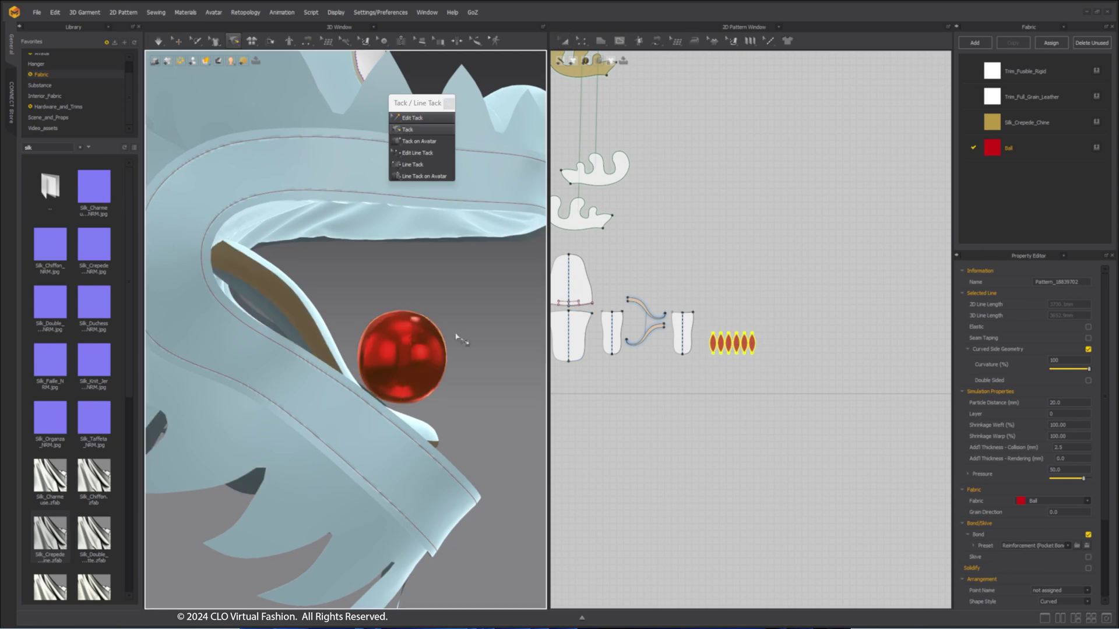
{"action": "right_click_drag", "start_coordinate": [489, 365], "coordinate": [437, 372]}
{"action": "left_click", "coordinate": [410, 414]}
{"action": "right_click_drag", "start_coordinate": [410, 414], "coordinate": [391, 428]}
{"action": "left_click", "coordinate": [415, 413]}
{"action": "scroll", "coordinate": [717, 347], "scroll_direction": "up", "scroll_amount": 7}
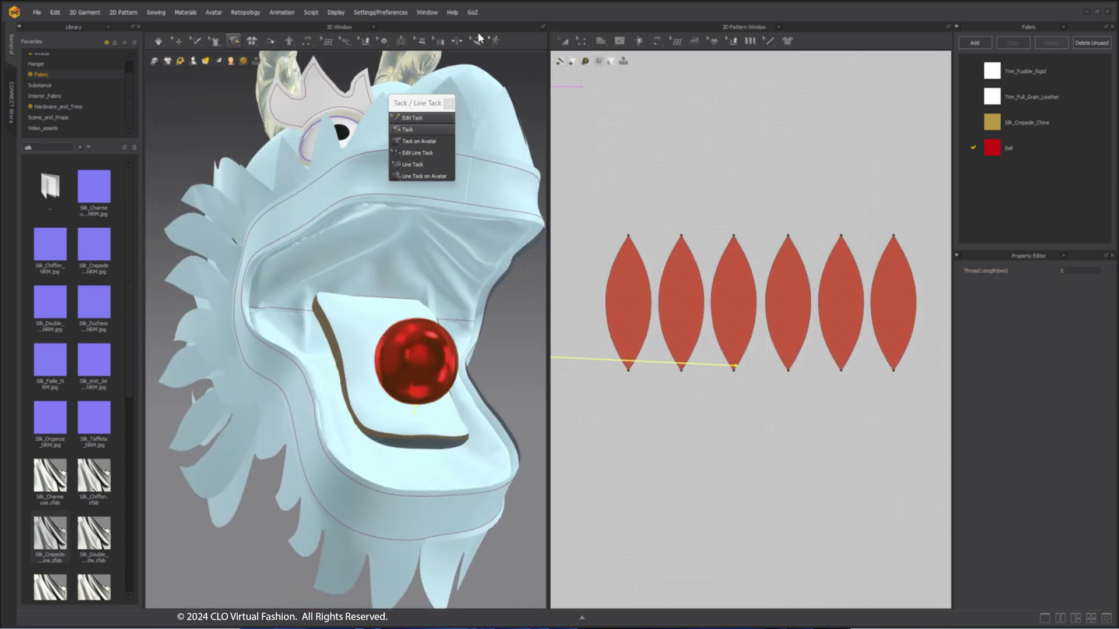
{"action": "left_click", "coordinate": [734, 366]}
Move the ball end of the tack to a point near the lower tip of the fourth gore.
{"action": "scroll", "coordinate": [734, 365], "scroll_direction": "up", "scroll_amount": 3}
{"action": "scroll", "coordinate": [709, 352], "scroll_direction": "down", "scroll_amount": 4}
{"action": "scroll", "coordinate": [647, 335], "scroll_direction": "up", "scroll_amount": 3}
{"action": "scroll", "coordinate": [647, 335], "scroll_direction": "down", "scroll_amount": 3}
{"action": "scroll", "coordinate": [629, 339], "scroll_direction": "up", "scroll_amount": 4}
{"action": "right_click_drag", "start_coordinate": [382, 355], "coordinate": [450, 338]}
{"action": "right_click_drag", "start_coordinate": [390, 395], "coordinate": [262, 398]}
{"action": "scroll", "coordinate": [571, 355], "scroll_direction": "down", "scroll_amount": 5}
{"action": "scroll", "coordinate": [664, 326], "scroll_direction": "up", "scroll_amount": 5}
{"action": "left_click", "coordinate": [664, 324]}
{"action": "right_click_drag", "start_coordinate": [408, 356], "coordinate": [612, 349]}
{"action": "scroll", "coordinate": [816, 345], "scroll_direction": "down", "scroll_amount": 4}
{"action": "scroll", "coordinate": [691, 333], "scroll_direction": "up", "scroll_amount": 3}
{"action": "left_click", "coordinate": [679, 344]}
{"action": "left_click_drag", "start_coordinate": [762, 340], "coordinate": [761, 337]}
Reposition the ball end of the tack at the lower tip of the second gore.
{"action": "right_click_drag", "start_coordinate": [373, 361], "coordinate": [495, 355]}
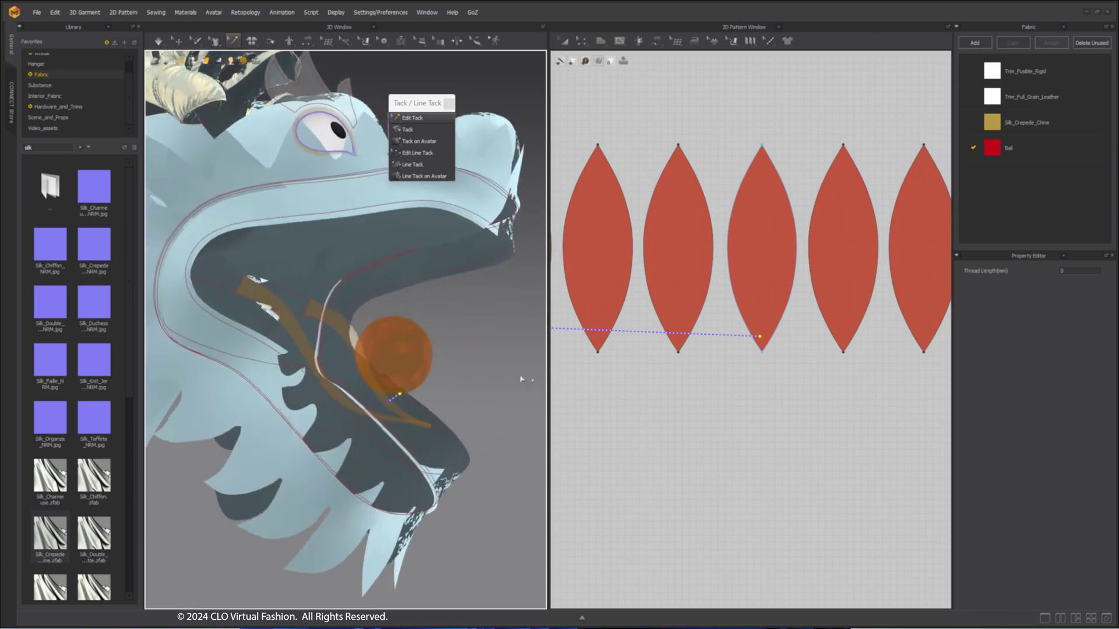
{"action": "left_click_drag", "start_coordinate": [760, 338], "coordinate": [764, 346]}
{"action": "right_click_drag", "start_coordinate": [408, 373], "coordinate": [460, 355]}
{"action": "left_click_drag", "start_coordinate": [763, 346], "coordinate": [764, 292]}
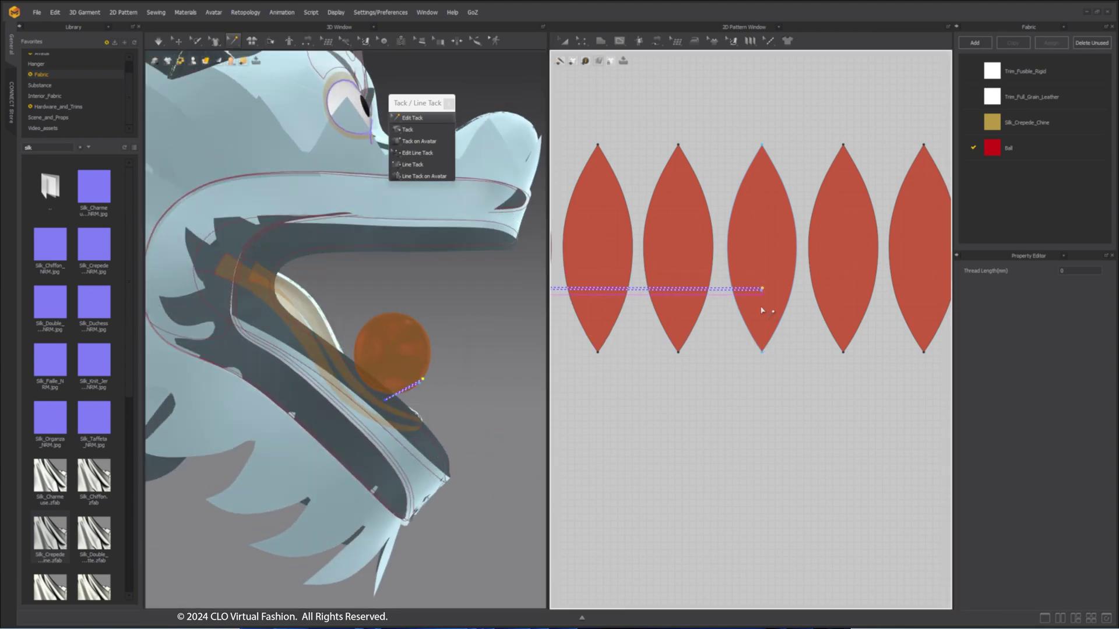
{"action": "scroll", "coordinate": [755, 327], "scroll_direction": "down", "scroll_amount": 2}
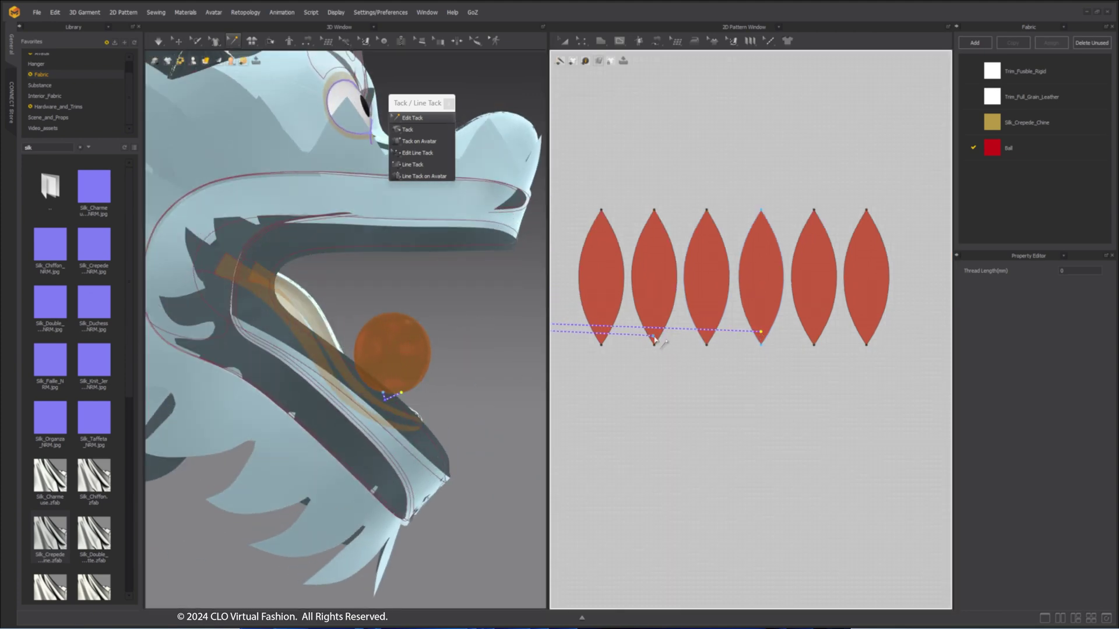
{"action": "scroll", "coordinate": [654, 341], "scroll_direction": "up", "scroll_amount": 3}
{"action": "scroll", "coordinate": [453, 328], "scroll_direction": "down", "scroll_amount": 2}
Tack the tongue to the lower inner-mouth pattern, placing the tack's end on that pattern's centre line.
{"action": "left_click", "coordinate": [177, 41]}
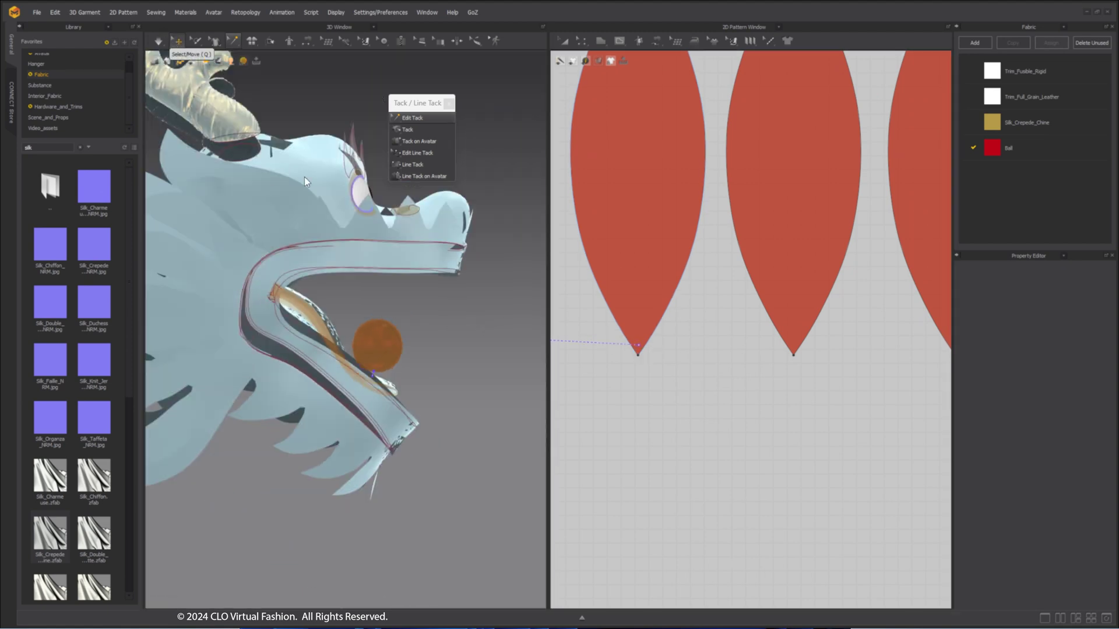
{"action": "left_click", "coordinate": [343, 328]}
{"action": "right_click_drag", "start_coordinate": [432, 297], "coordinate": [448, 331]}
{"action": "left_click", "coordinate": [430, 347]}
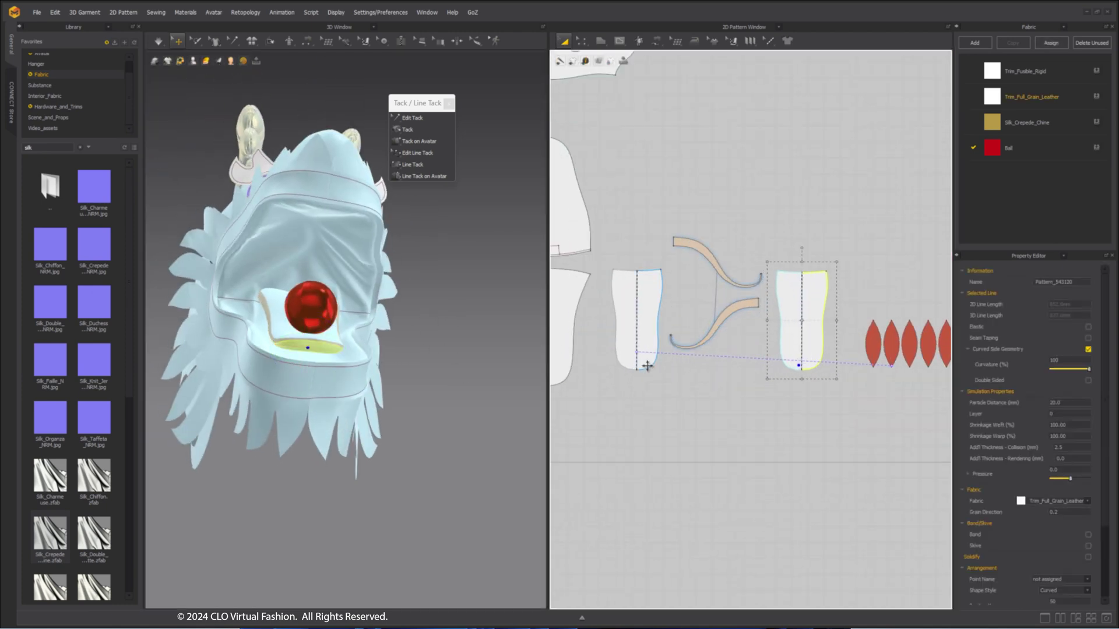
{"action": "left_click", "coordinate": [419, 130]}
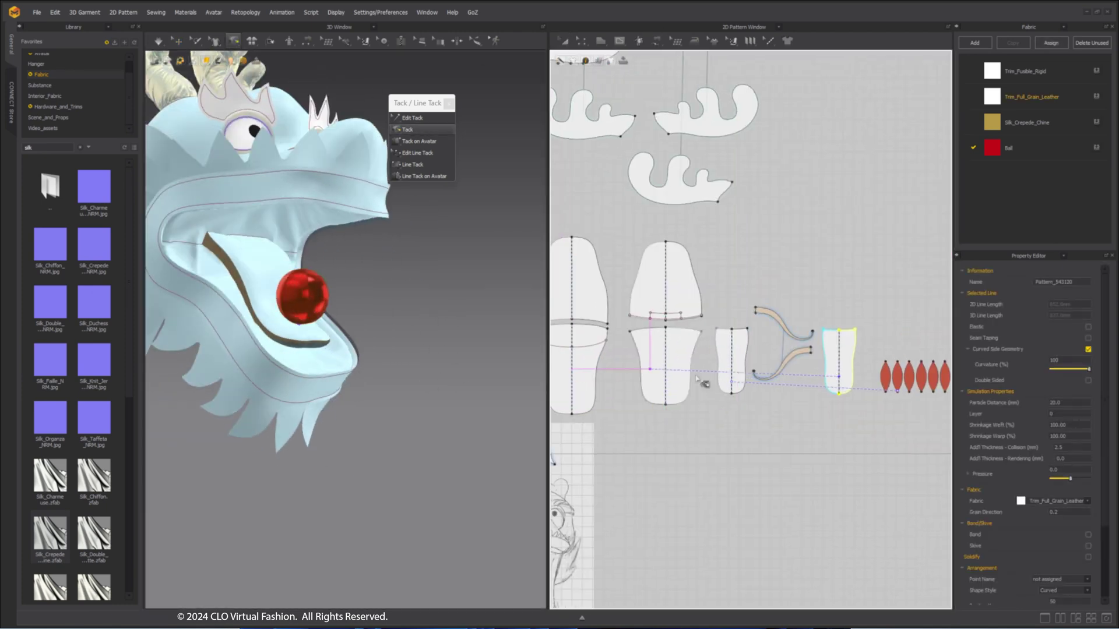
{"action": "left_click", "coordinate": [674, 387]}
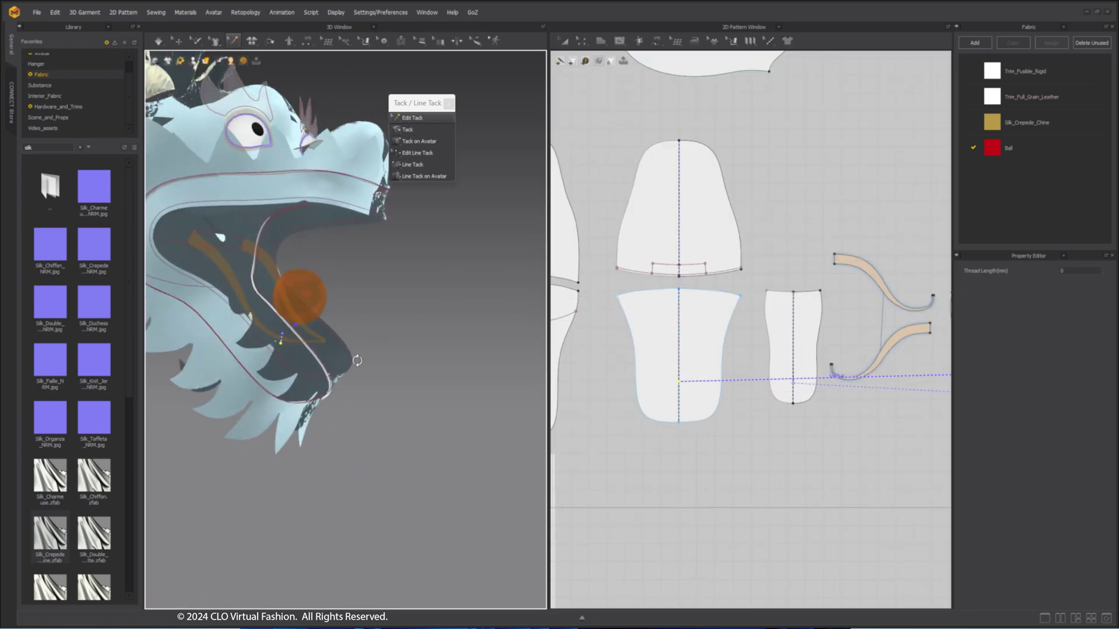
{"action": "left_click", "coordinate": [687, 382]}
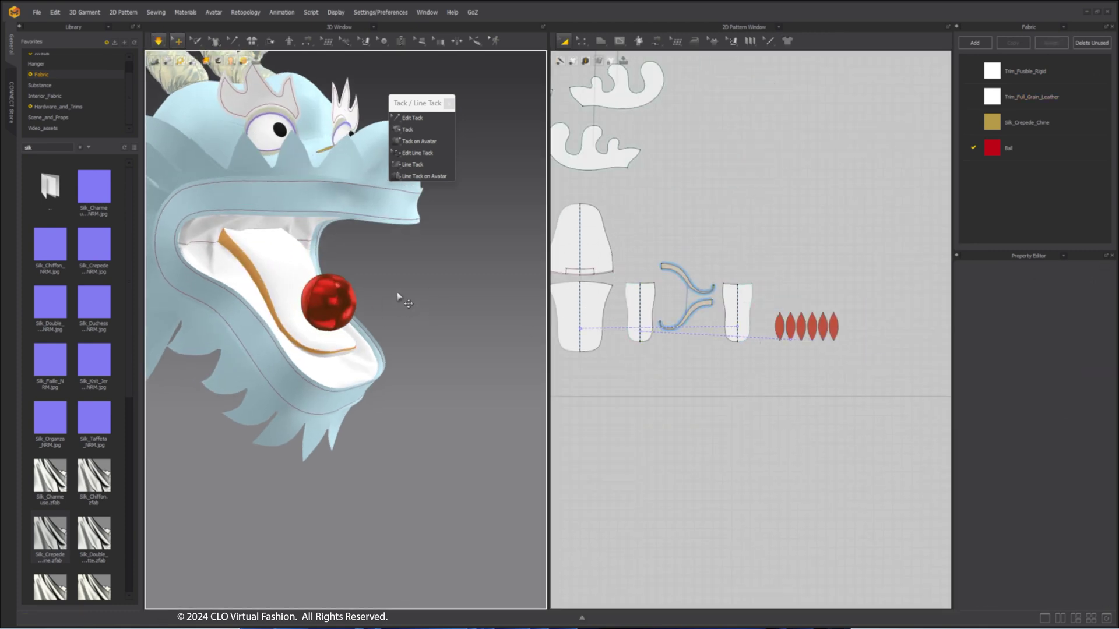
Simulate the tacked ball and tongue, and set the pressure of the selected mouth patterns to 0.
{"action": "right_click_drag", "start_coordinate": [396, 291], "coordinate": [398, 293]}
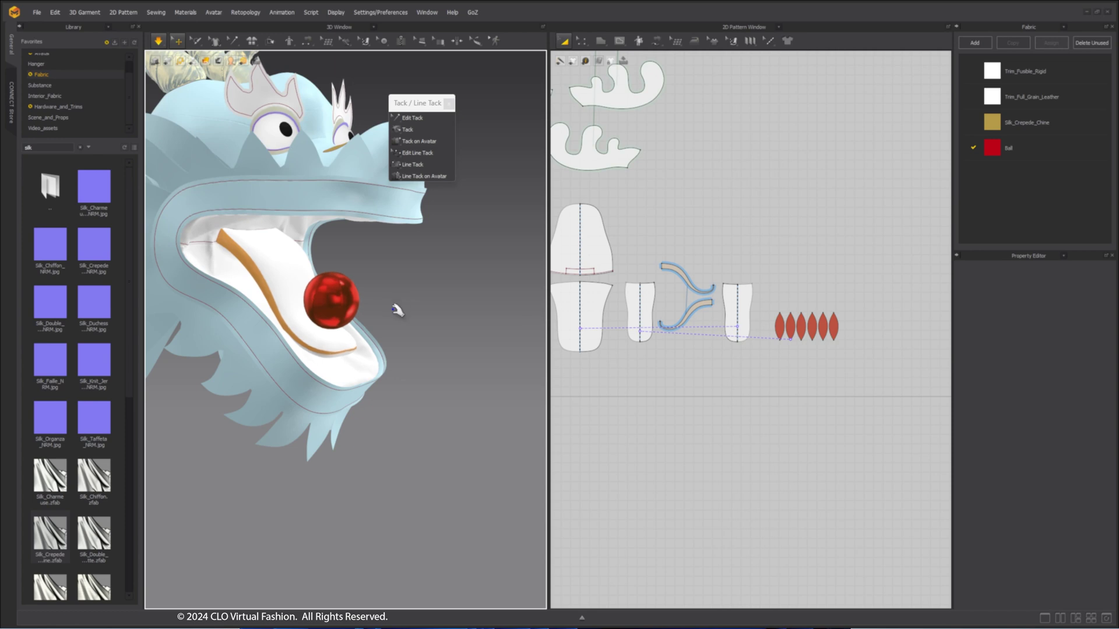
{"action": "right_click_drag", "start_coordinate": [402, 347], "coordinate": [431, 354]}
{"action": "left_click", "coordinate": [430, 354]}
{"action": "double_click", "coordinate": [1069, 470]}
{"action": "left_click", "coordinate": [456, 334]}
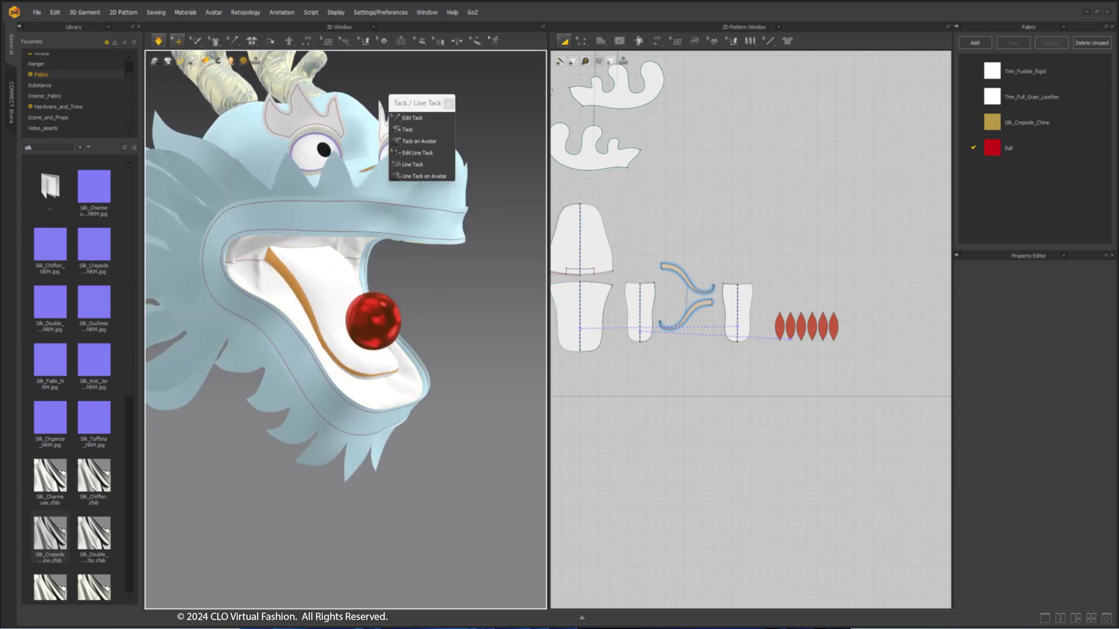
{"action": "key", "text": "space"}
{"action": "left_click", "coordinate": [358, 248]}
{"action": "left_click", "coordinate": [410, 389], "text": "shift"}
{"action": "double_click", "coordinate": [1071, 469]}
{"action": "type", "text": "0"}
{"action": "left_click", "coordinate": [453, 308]}
{"action": "right_click_drag", "start_coordinate": [453, 309], "coordinate": [482, 316]}
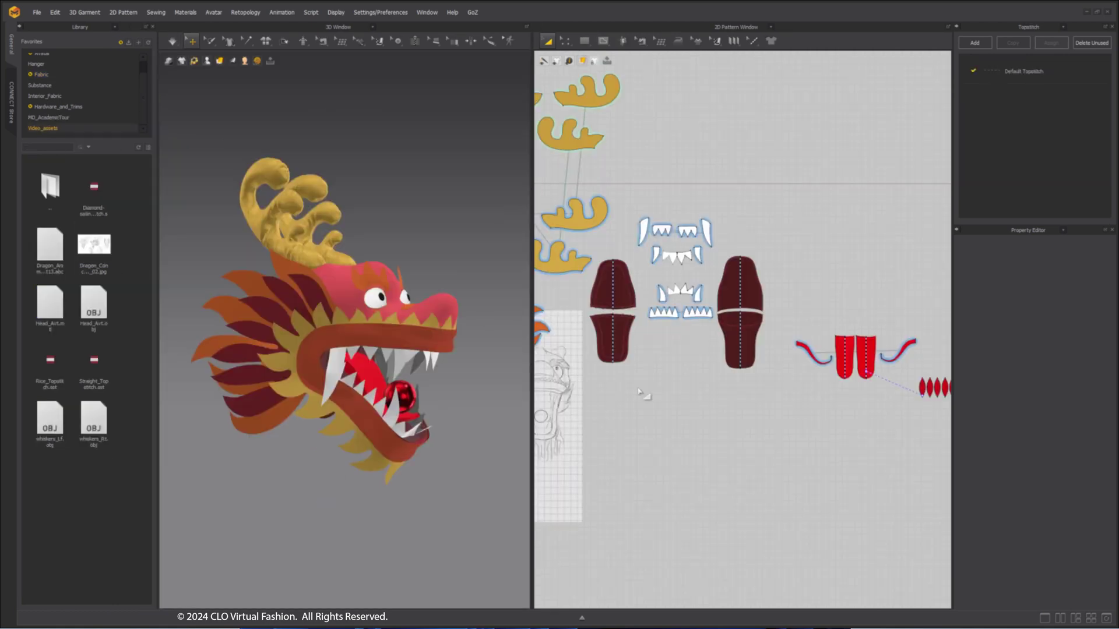
Offset the side and end outline of the lower dark red jaw pattern as an extended internal line.
{"action": "scroll", "coordinate": [670, 385], "scroll_direction": "up", "scroll_amount": 5}
{"action": "left_click", "coordinate": [707, 379]}
{"action": "right_click", "coordinate": [704, 396]}
{"action": "left_click", "coordinate": [764, 495]}
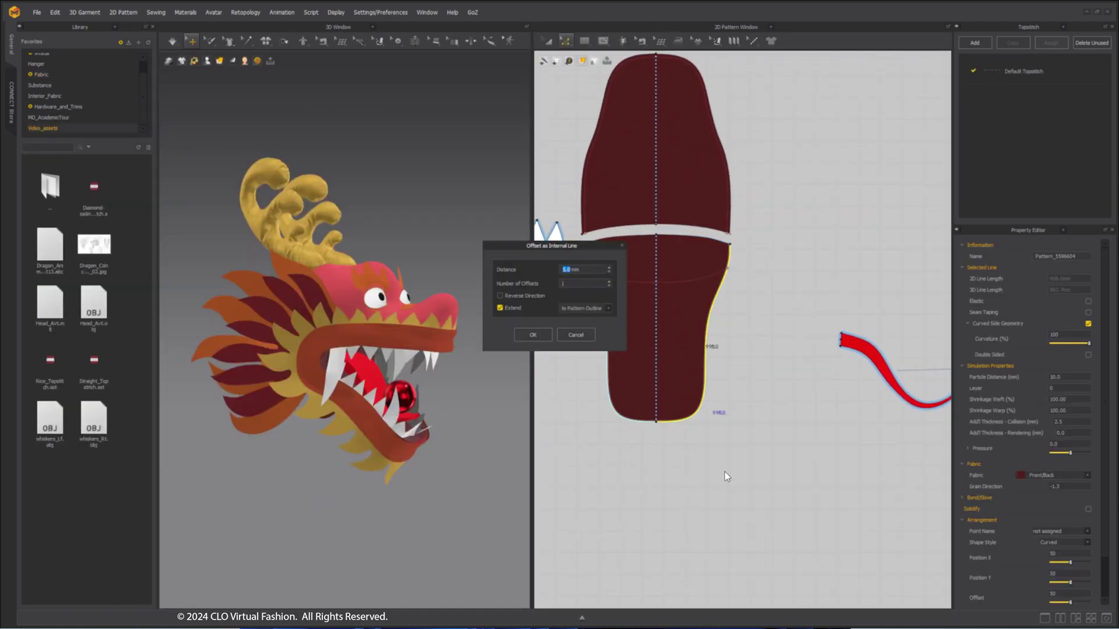
{"action": "left_click", "coordinate": [536, 333]}
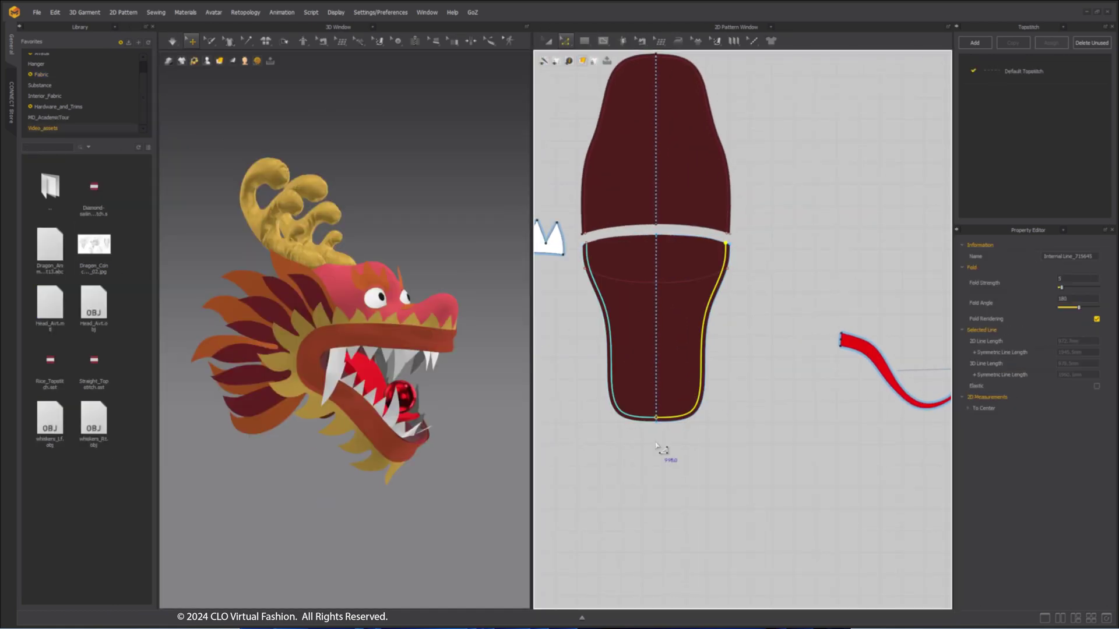
Draw a narrow vertical rectangular strip pattern below the dark red jaw pattern.
{"action": "scroll", "coordinate": [641, 455], "scroll_direction": "up", "scroll_amount": 3}
{"action": "middle_click_drag", "start_coordinate": [634, 457], "coordinate": [701, 441]}
{"action": "left_click", "coordinate": [585, 41]}
{"action": "left_click_drag", "start_coordinate": [644, 414], "coordinate": [651, 533]}
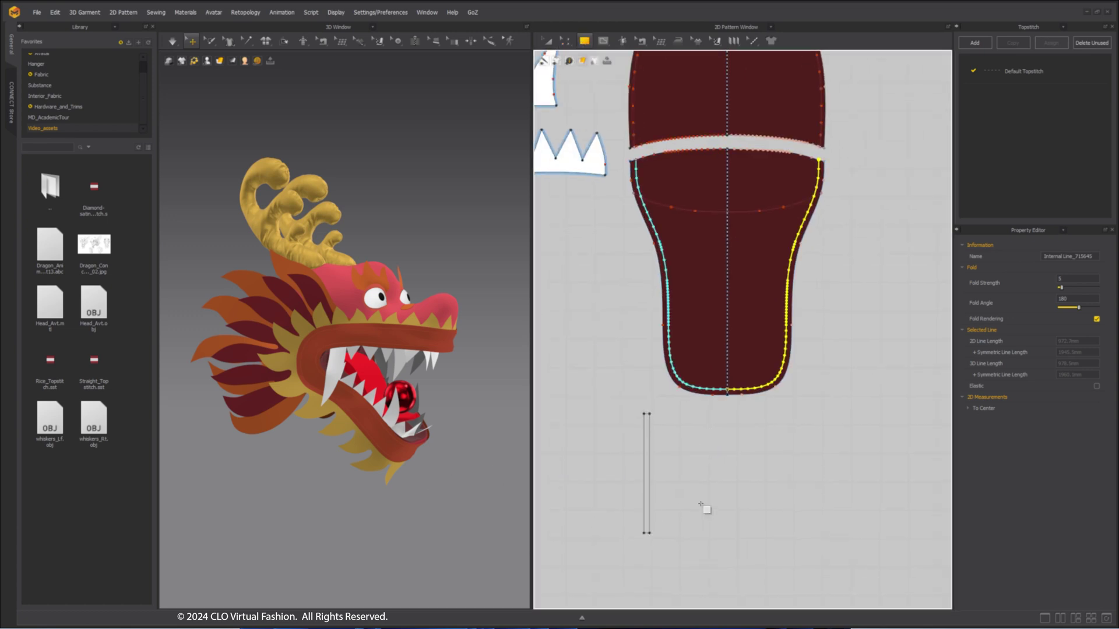
{"action": "key", "text": "a"}
Sew the strip's short upper edge to a small section of the jaw's offset internal line with Free Sewing.
{"action": "left_click", "coordinate": [641, 41]}
{"action": "left_click", "coordinate": [649, 96]}
{"action": "scroll", "coordinate": [647, 402], "scroll_direction": "up", "scroll_amount": 2}
{"action": "left_click", "coordinate": [650, 418]}
{"action": "left_click", "coordinate": [643, 418]}
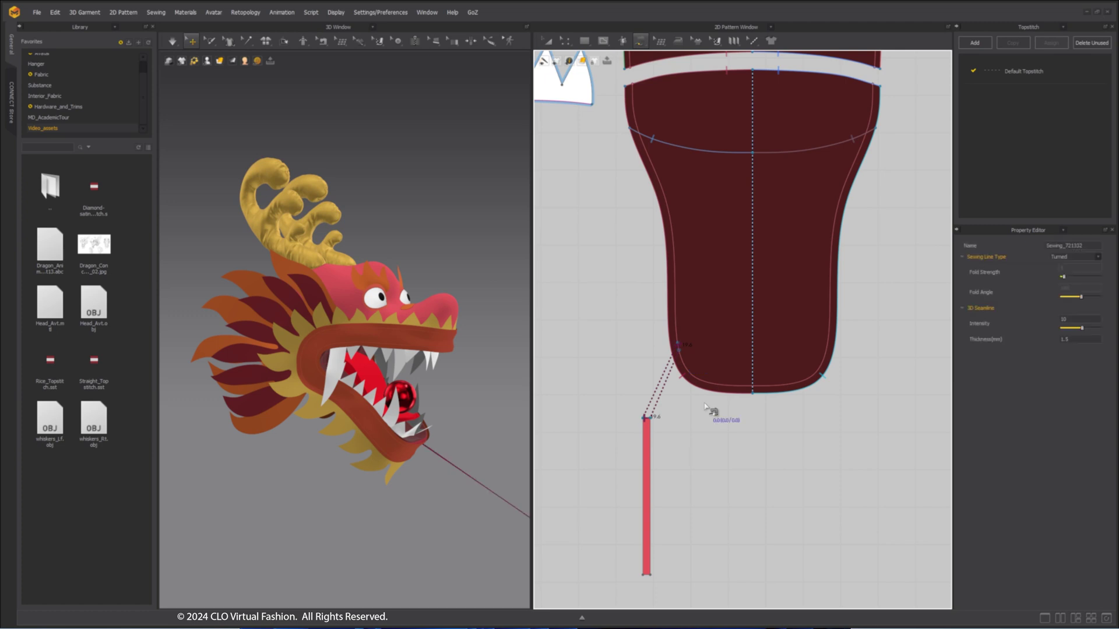
Offset the jaw's internal line inward by 20 mm to add a second internal line.
{"action": "middle_click_drag", "start_coordinate": [710, 409], "coordinate": [655, 412]}
{"action": "key", "text": "z"}
{"action": "right_click", "coordinate": [720, 388]}
{"action": "left_click", "coordinate": [761, 267]}
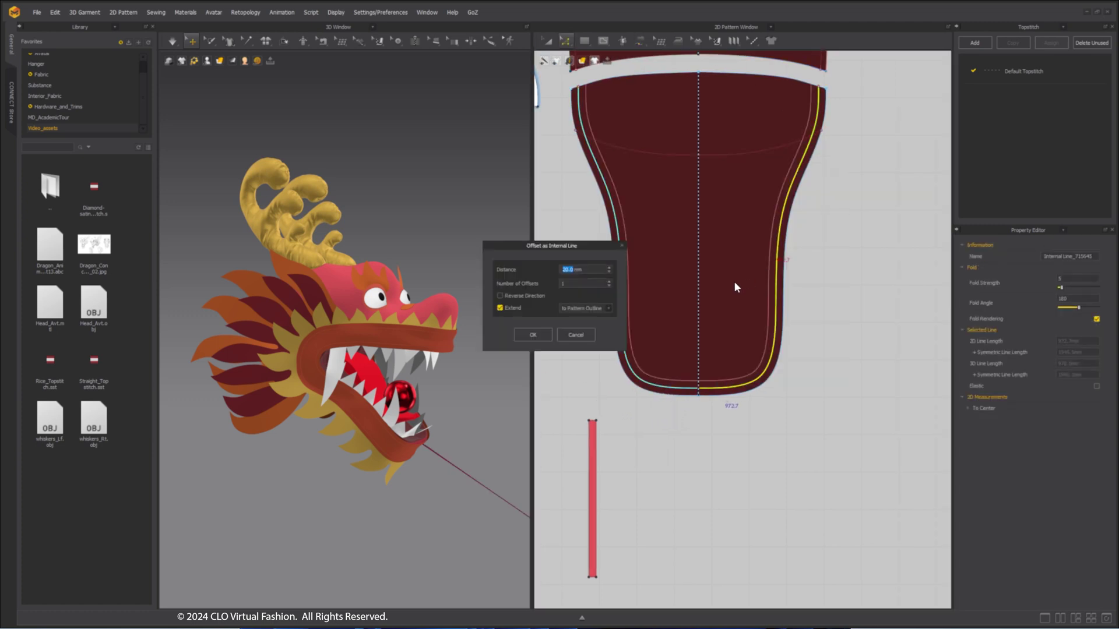
{"action": "left_click", "coordinate": [544, 334]}
{"action": "middle_click_drag", "start_coordinate": [614, 415], "coordinate": [610, 394]}
Duplicate the narrow strip beside the original and make the copy longer.
{"action": "key", "text": "a"}
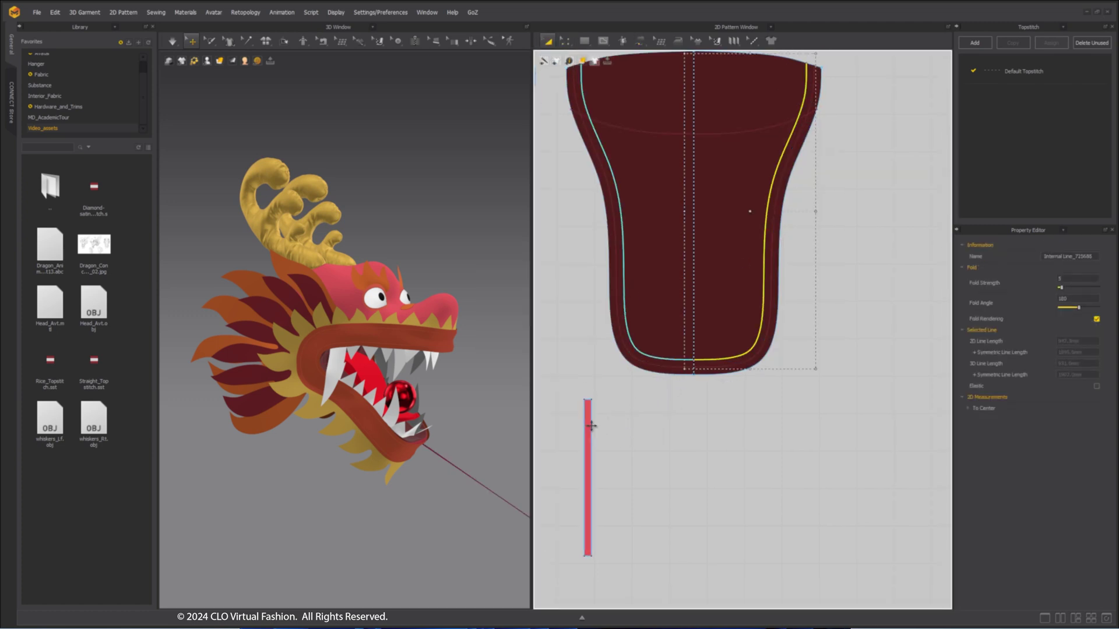
{"action": "left_click", "coordinate": [588, 424]}
{"action": "key", "text": "ctrl+c"}
{"action": "key", "text": "ctrl+v"}
{"action": "left_click", "coordinate": [610, 564]}
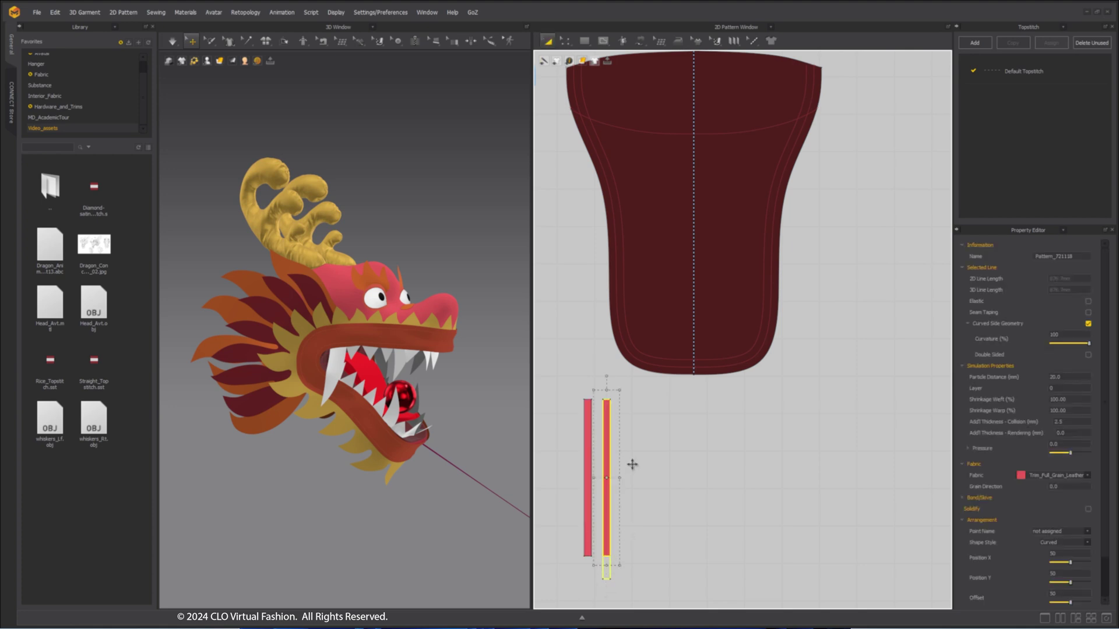
Sew the short upper edges of the additional strips to the jaw's internal lines with Free Sewing.
{"action": "left_click", "coordinate": [639, 41]}
{"action": "left_click", "coordinate": [665, 97]}
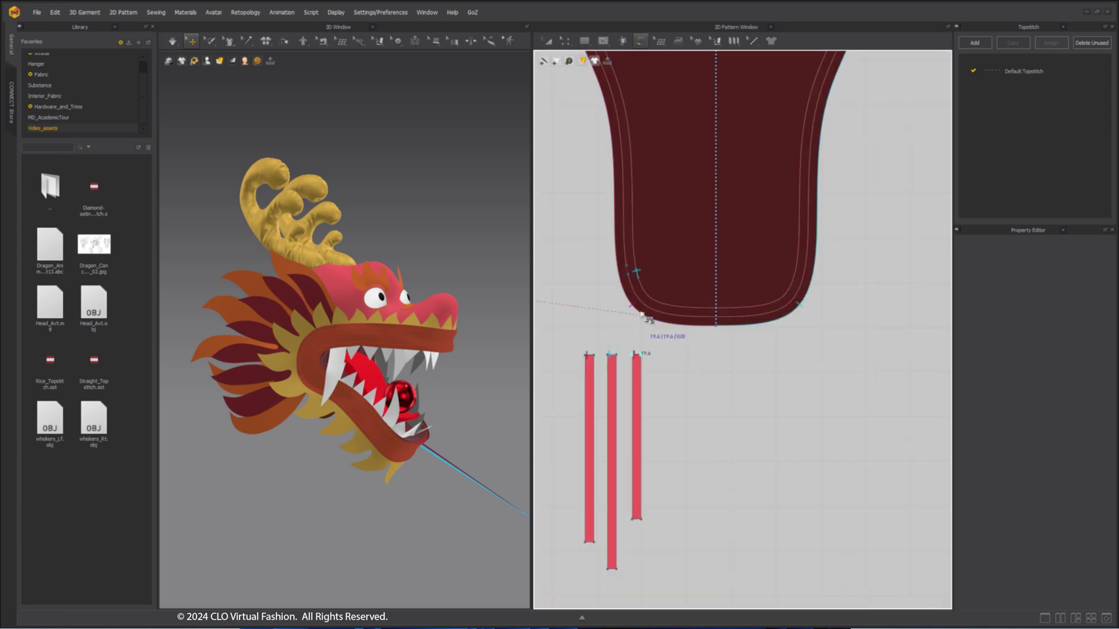
{"action": "left_click", "coordinate": [639, 43]}
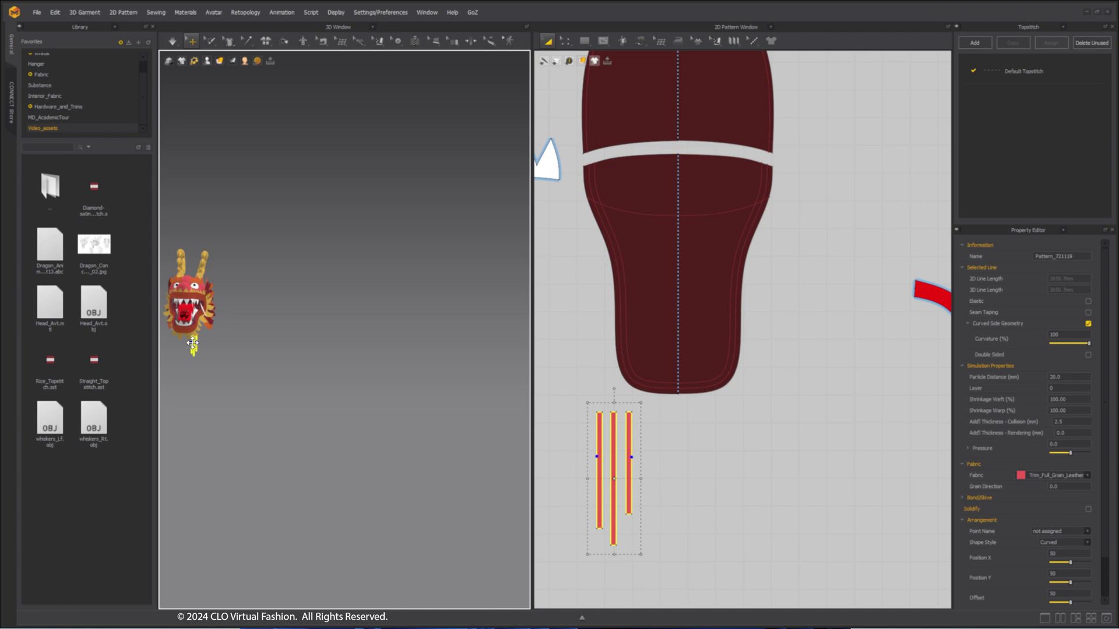
Simulate the three selected strips so they hang beneath the dragon's chin.
{"action": "scroll", "coordinate": [401, 393], "scroll_direction": "up", "scroll_amount": 5}
{"action": "right_click_drag", "start_coordinate": [402, 392], "coordinate": [339, 321]}
{"action": "scroll", "coordinate": [349, 348], "scroll_direction": "up", "scroll_amount": 3}
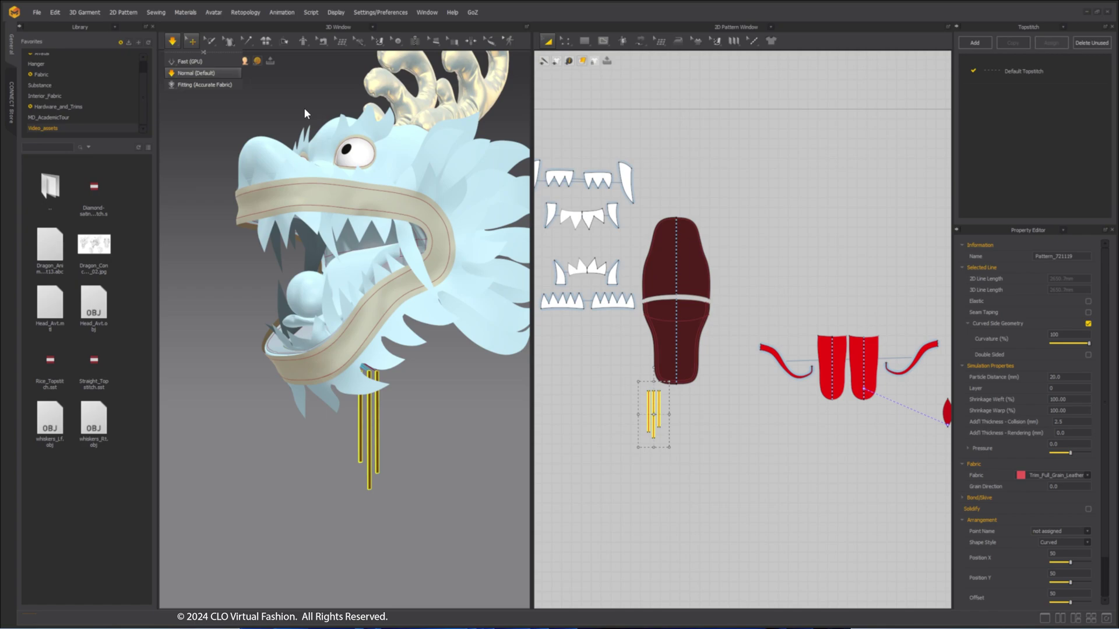
{"action": "left_click", "coordinate": [304, 107]}
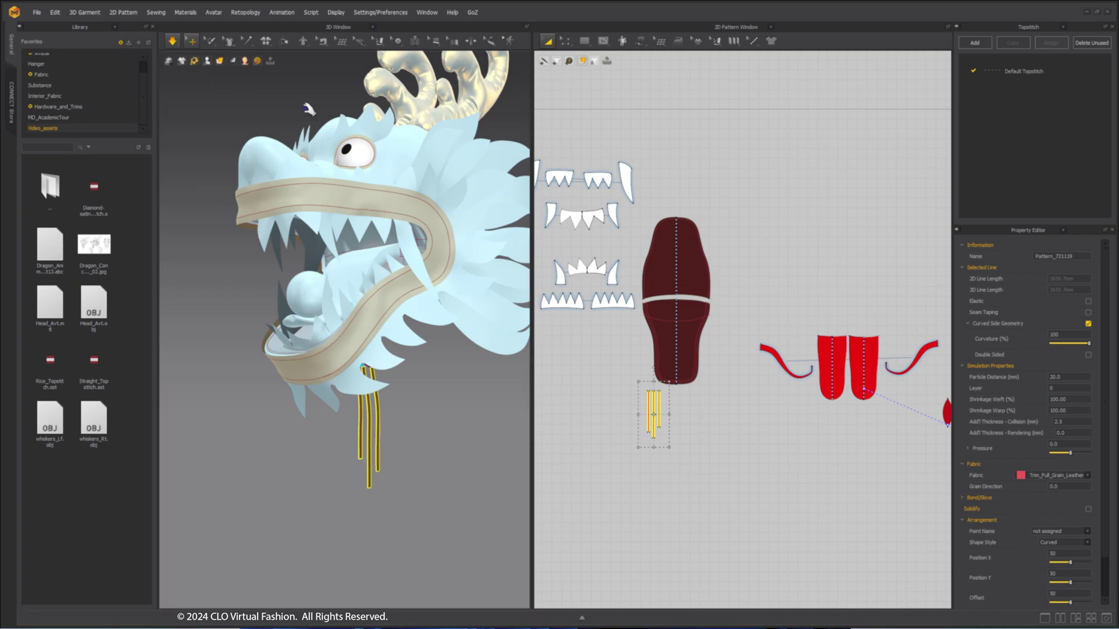